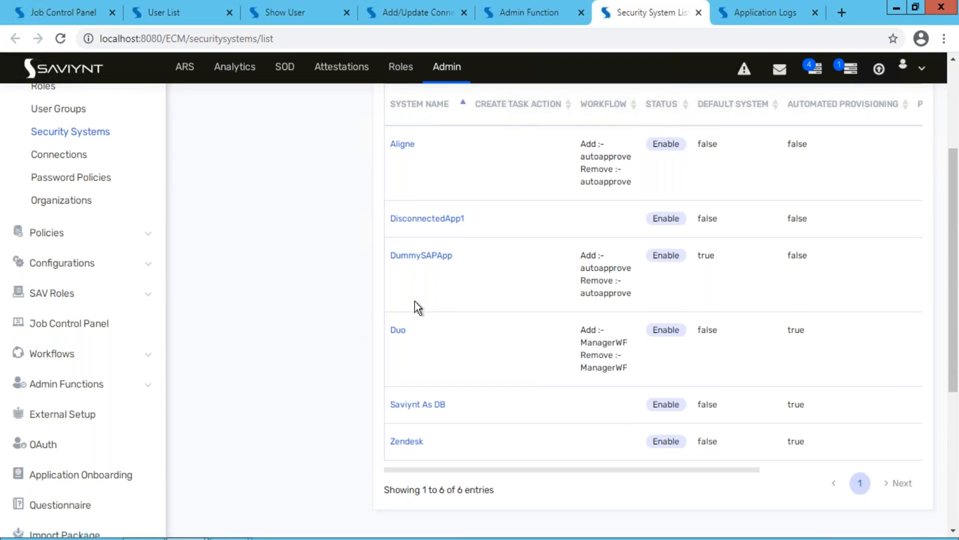
Open the Zendesk security system and review its detail settings, from the connections down to the provisioning options.
{"action": "left_click", "coordinate": [417, 433]}
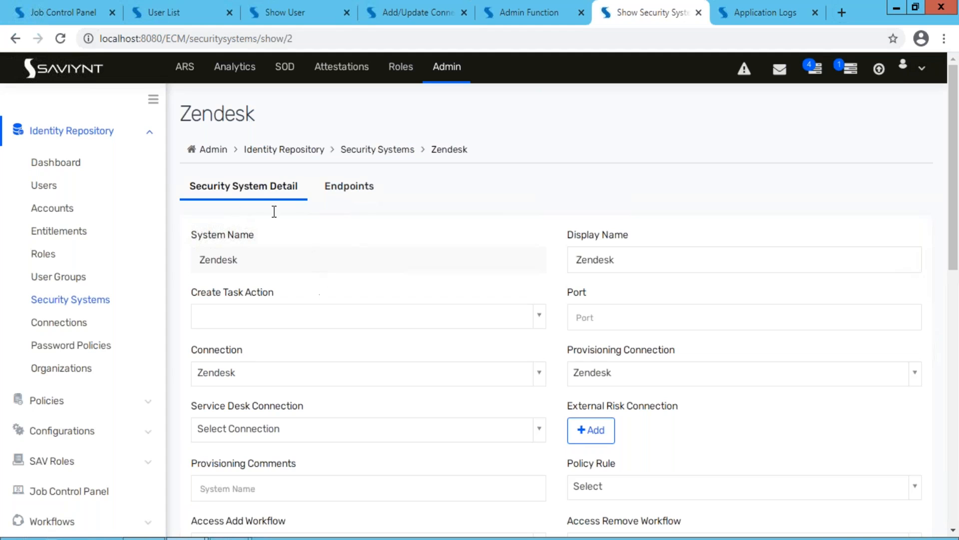
{"action": "scroll", "coordinate": [315, 276], "scroll_direction": "down", "scroll_amount": 2}
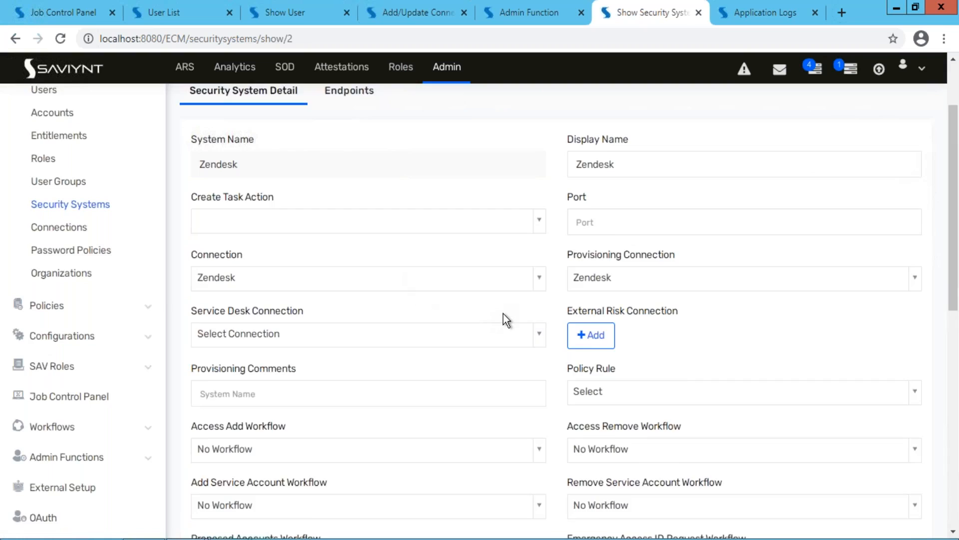
{"action": "scroll", "coordinate": [503, 313], "scroll_direction": "down", "scroll_amount": 5}
{"action": "scroll", "coordinate": [502, 313], "scroll_direction": "up", "scroll_amount": 5}
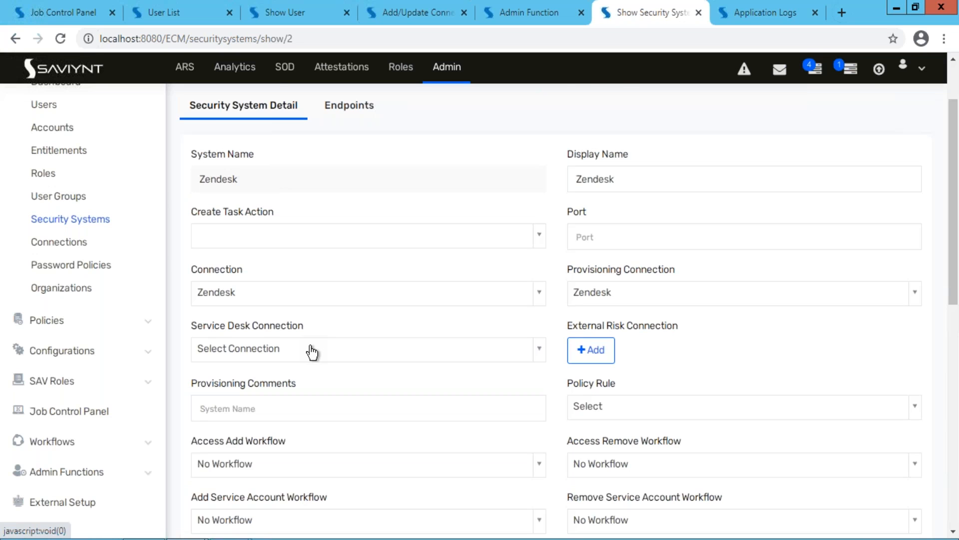
{"action": "scroll", "coordinate": [310, 350], "scroll_direction": "down", "scroll_amount": 10}
{"action": "scroll", "coordinate": [310, 352], "scroll_direction": "up", "scroll_amount": 4}
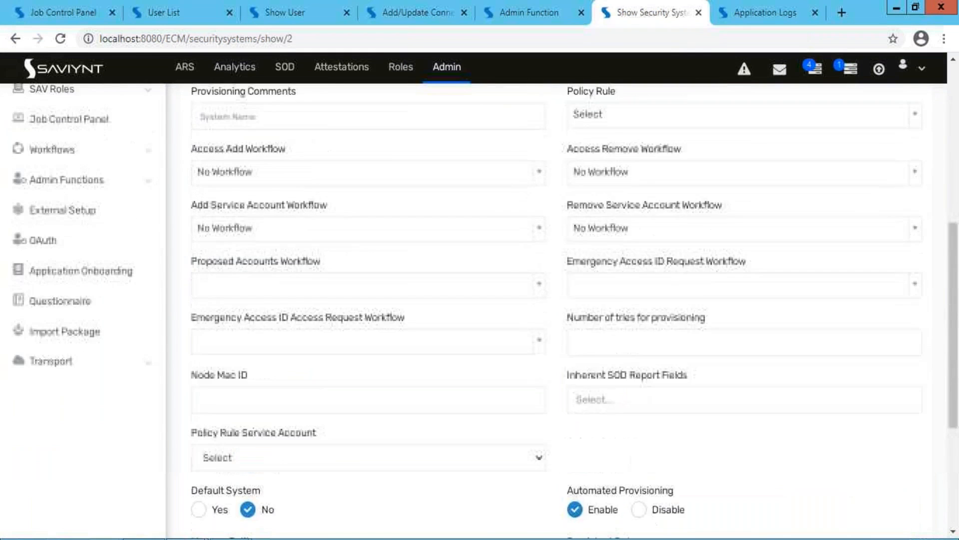
{"action": "scroll", "coordinate": [491, 448], "scroll_direction": "down", "scroll_amount": 5}
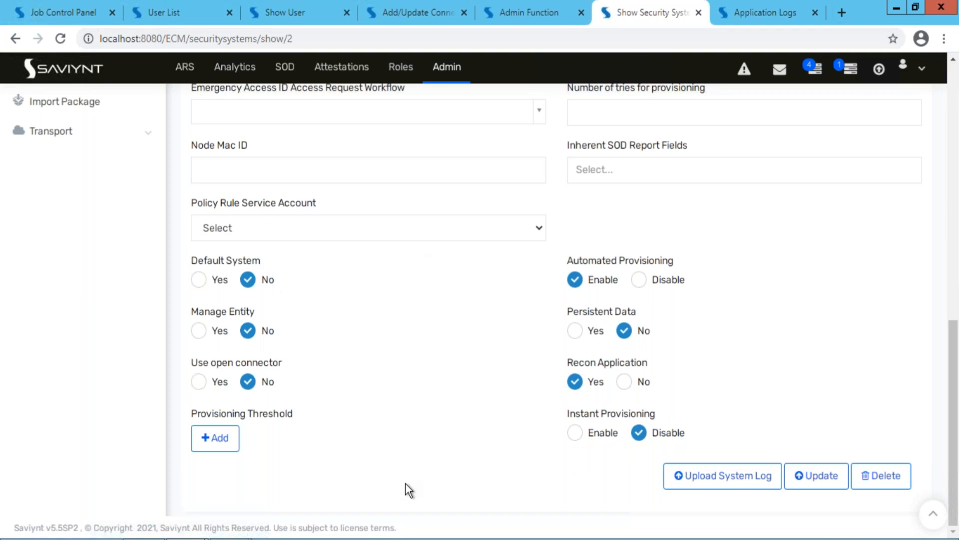
Open the ARS request home in a new browser tab and open request 60001 from the Request History.
{"action": "middle_click", "coordinate": [184, 86]}
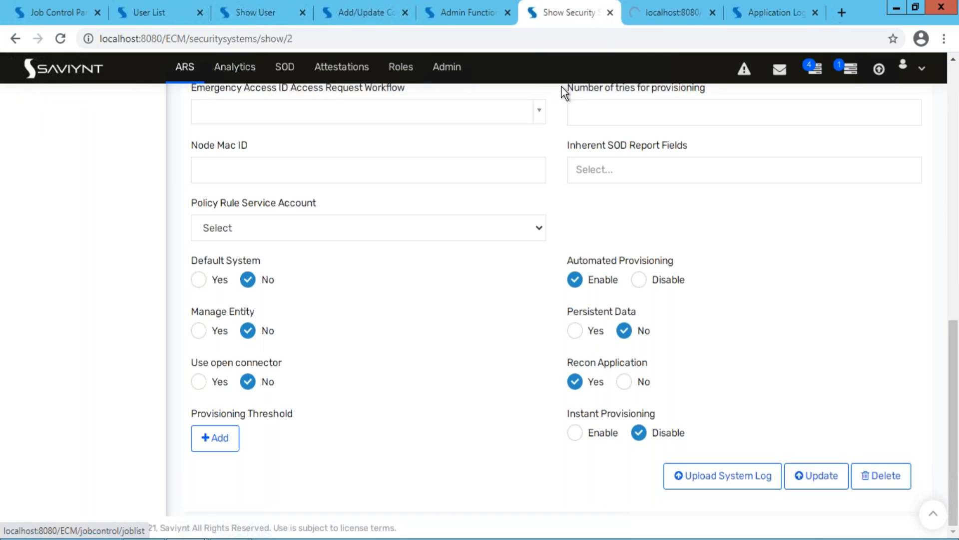
{"action": "left_click", "coordinate": [649, 19]}
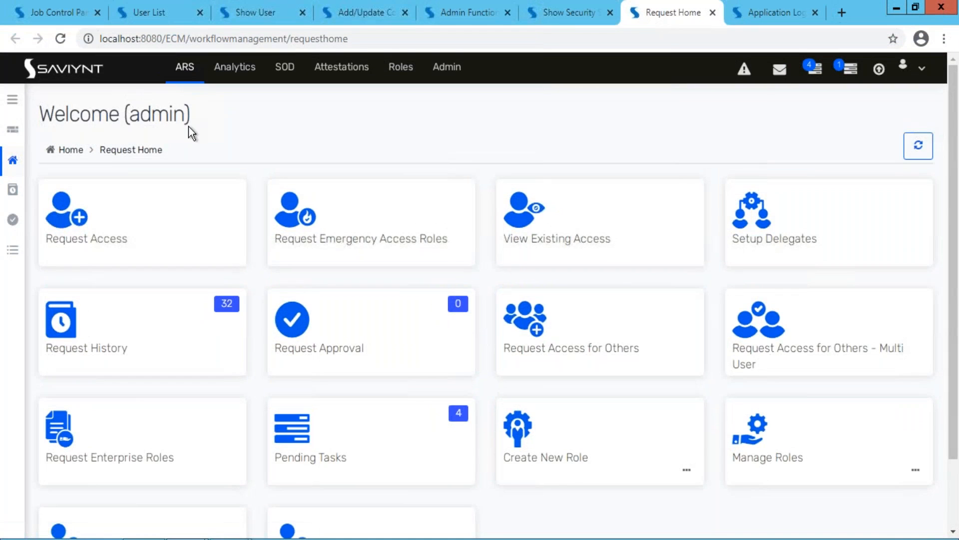
{"action": "left_click", "coordinate": [11, 199]}
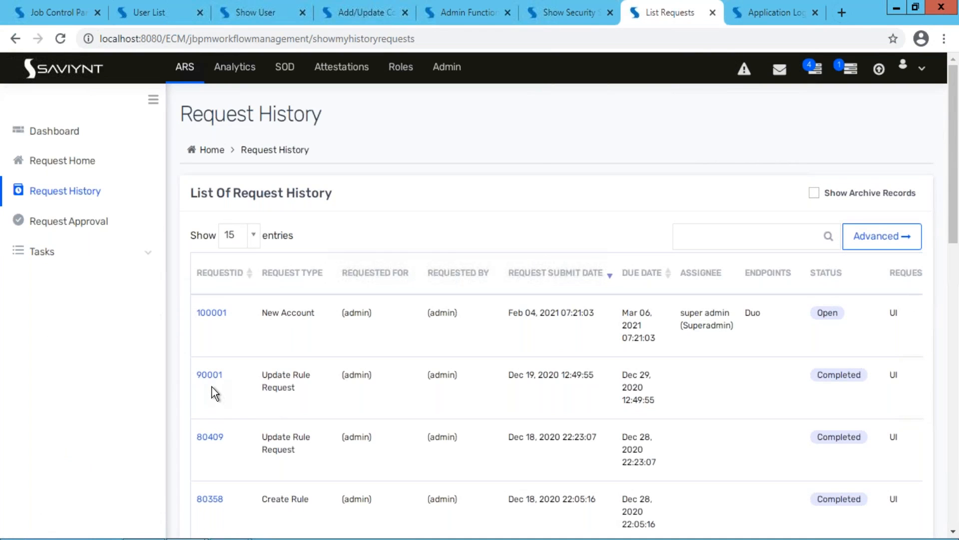
{"action": "scroll", "coordinate": [227, 416], "scroll_direction": "down", "scroll_amount": 15}
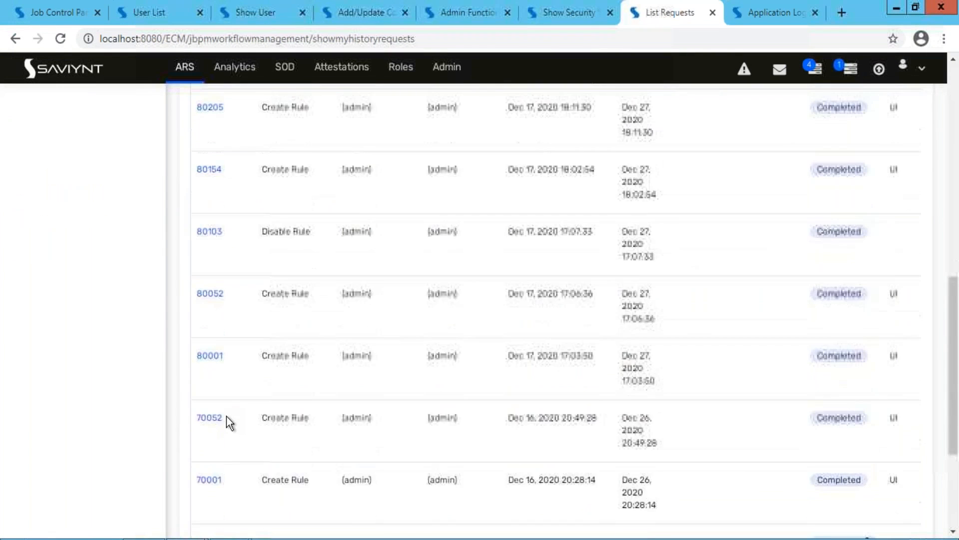
{"action": "left_click", "coordinate": [219, 418]}
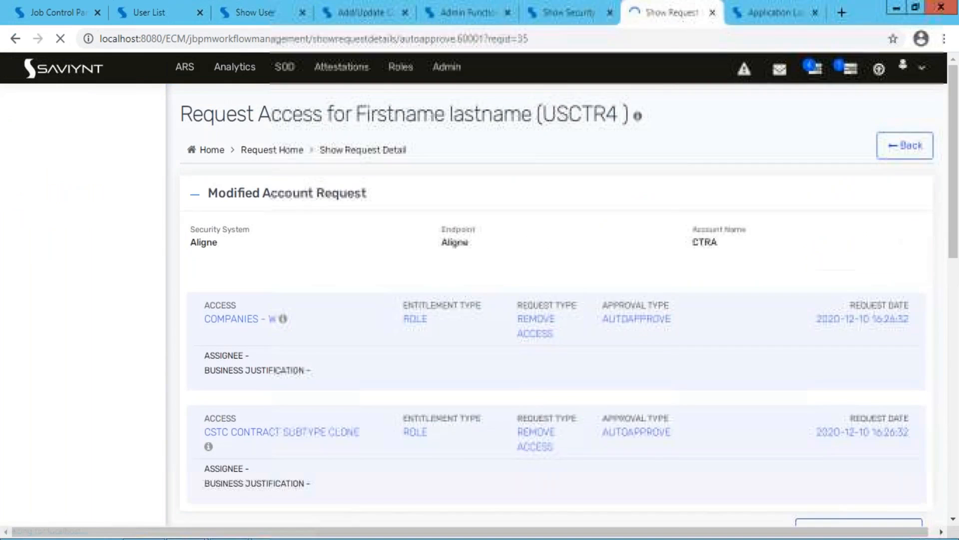
Review the request's AutoApprove Task and Tasks history, highlighting the status and task ID of the Companies - W access removal.
{"action": "scroll", "coordinate": [391, 437], "scroll_direction": "down", "scroll_amount": 13}
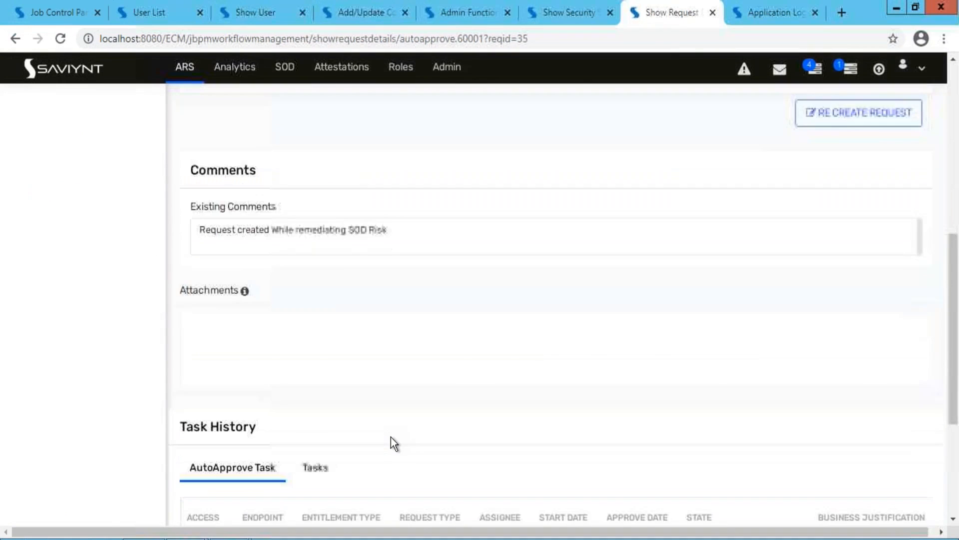
{"action": "left_click", "coordinate": [308, 258]}
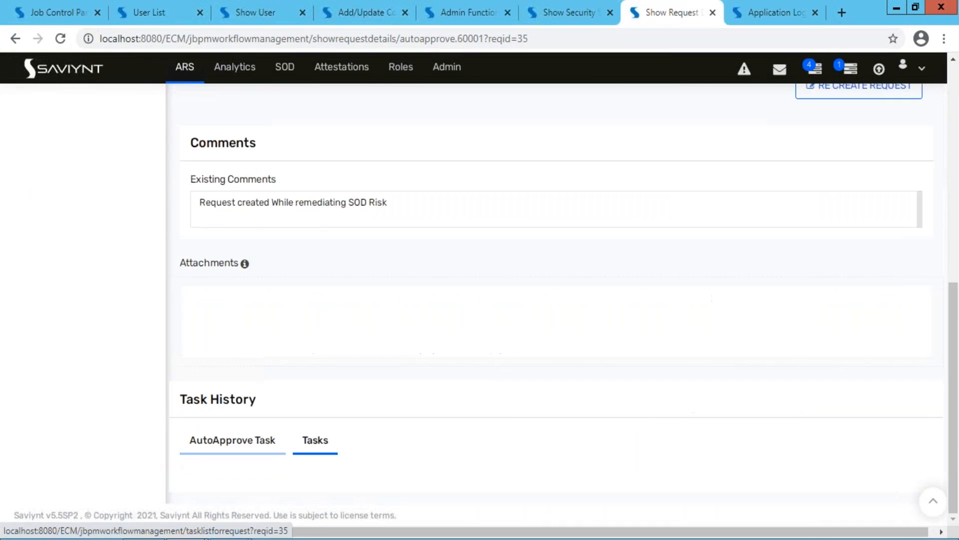
{"action": "scroll", "coordinate": [295, 338], "scroll_direction": "down", "scroll_amount": 3}
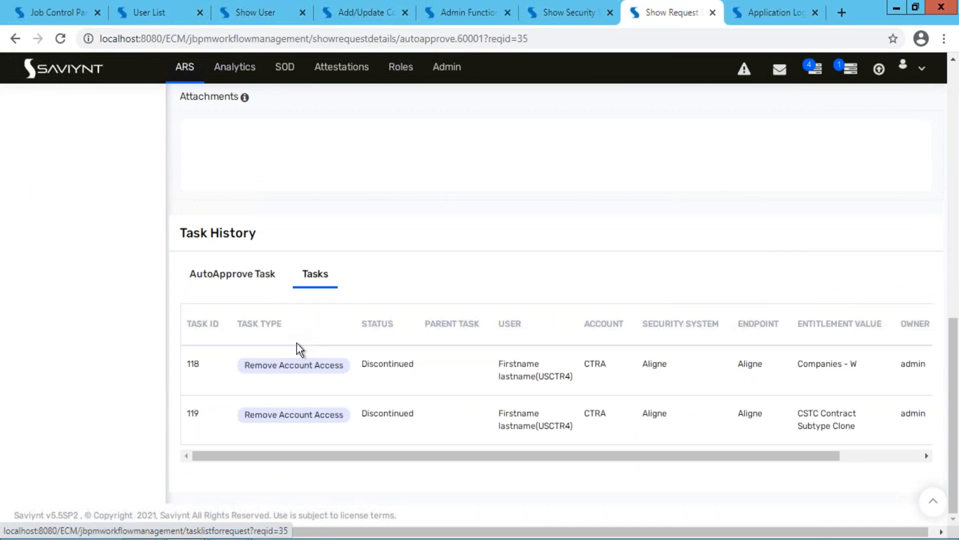
{"action": "left_click", "coordinate": [248, 286]}
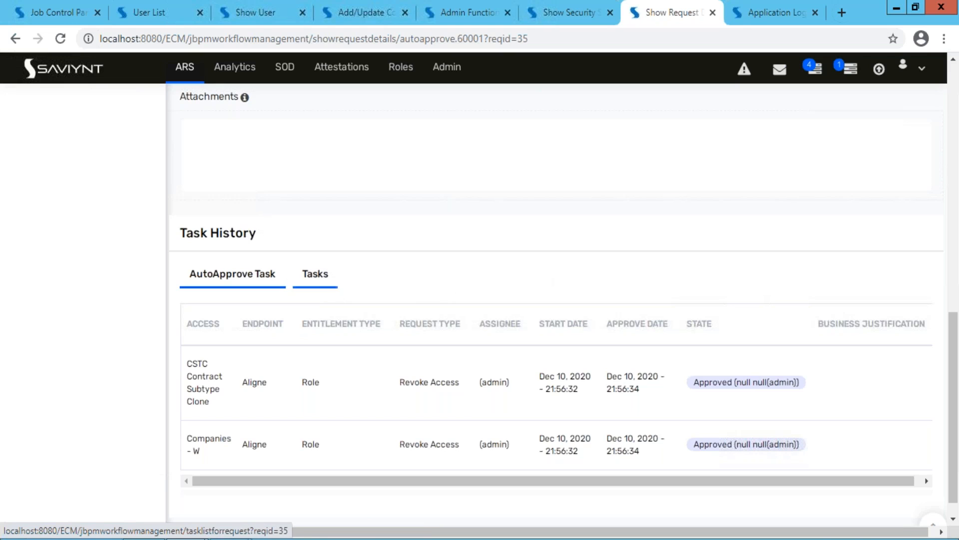
{"action": "left_click", "coordinate": [322, 282]}
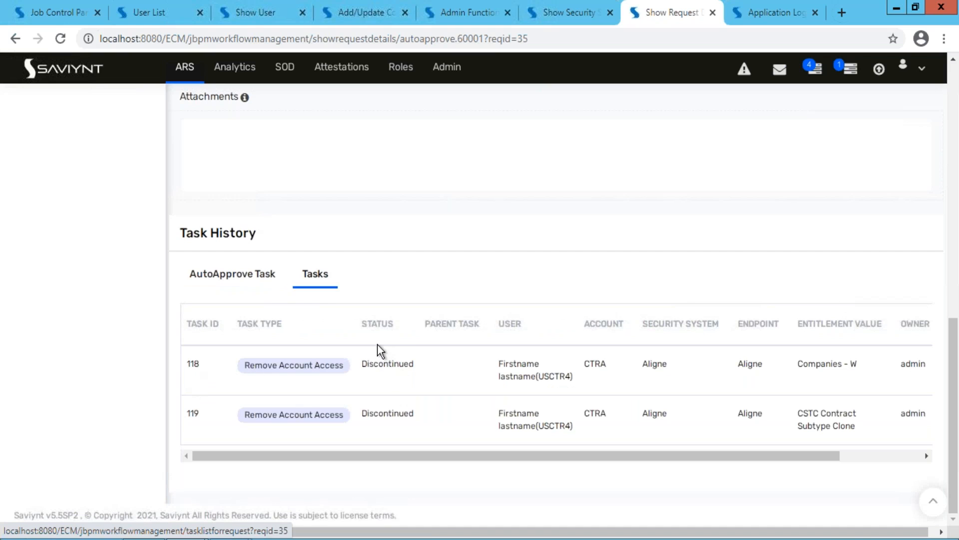
{"action": "double_click", "coordinate": [388, 370]}
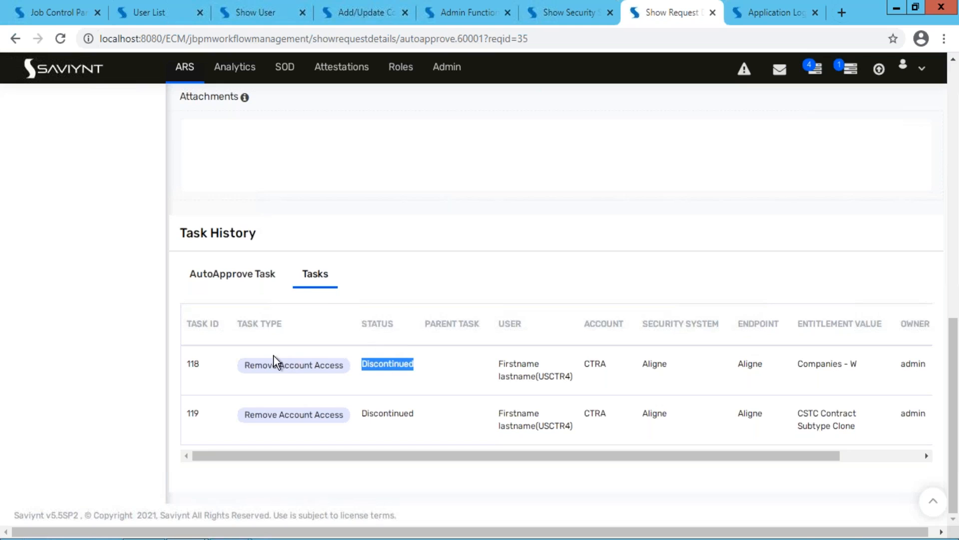
{"action": "double_click", "coordinate": [193, 364]}
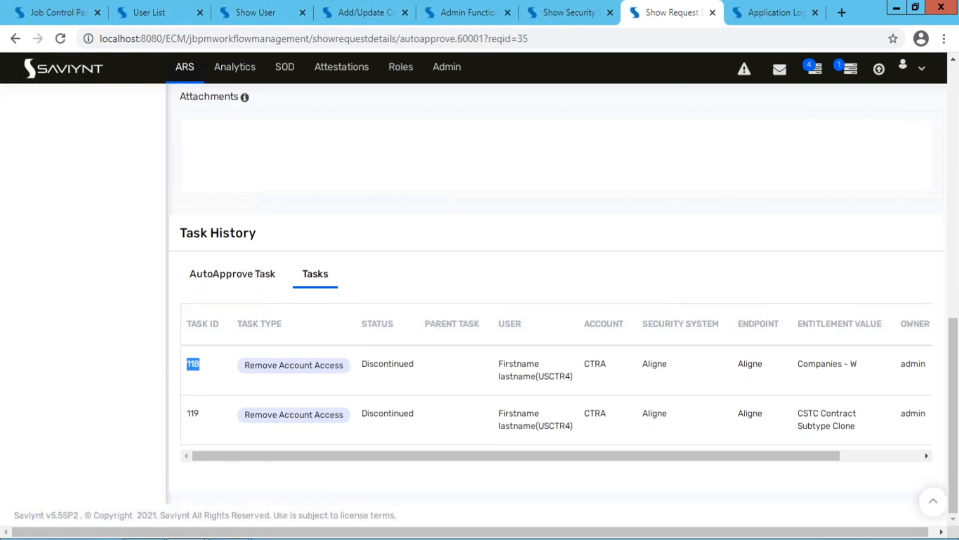
Open Pending Tasks in a new browser tab and run an advanced search for task ID 118.
{"action": "scroll", "coordinate": [129, 345], "scroll_direction": "up", "scroll_amount": 10}
{"action": "scroll", "coordinate": [219, 408], "scroll_direction": "down", "scroll_amount": 10}
{"action": "scroll", "coordinate": [92, 333], "scroll_direction": "up", "scroll_amount": 10}
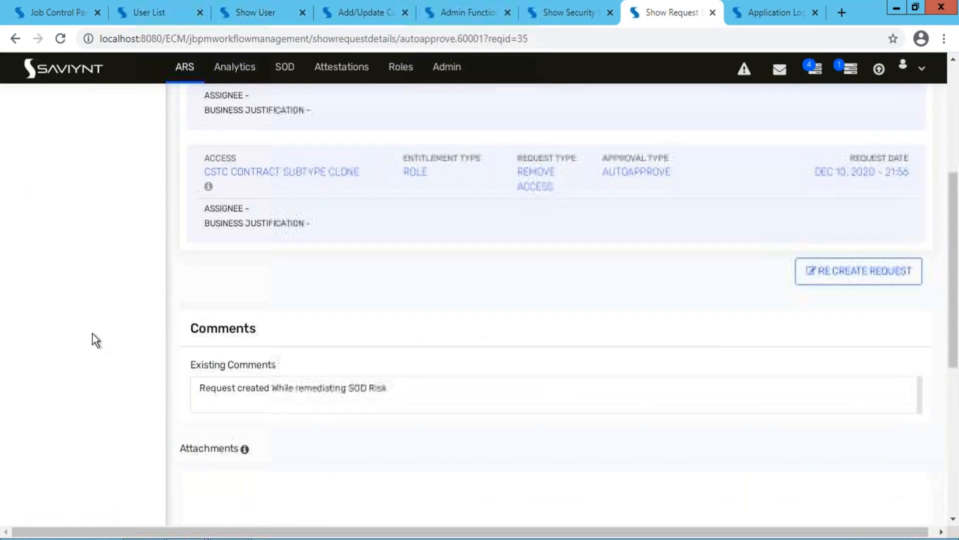
{"action": "left_click", "coordinate": [123, 249]}
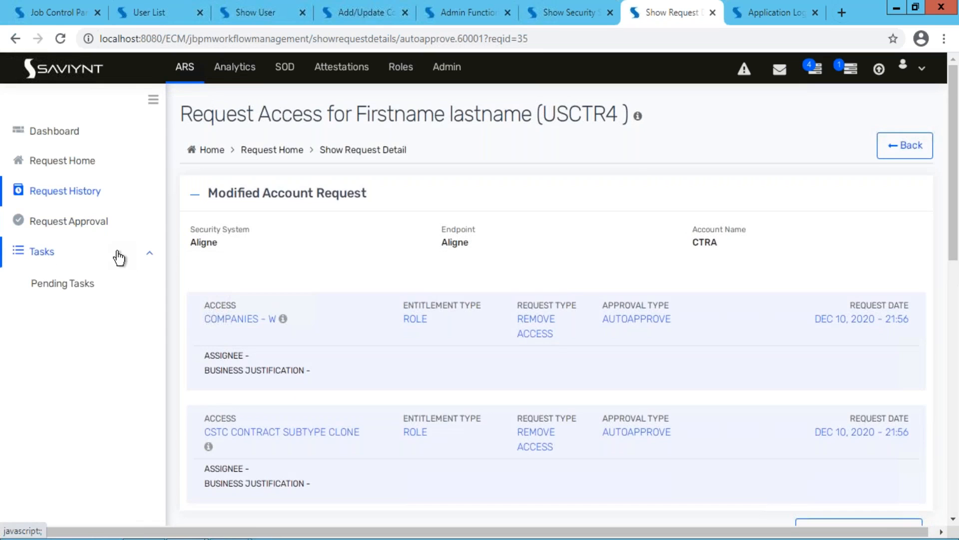
{"action": "middle_click", "coordinate": [73, 284]}
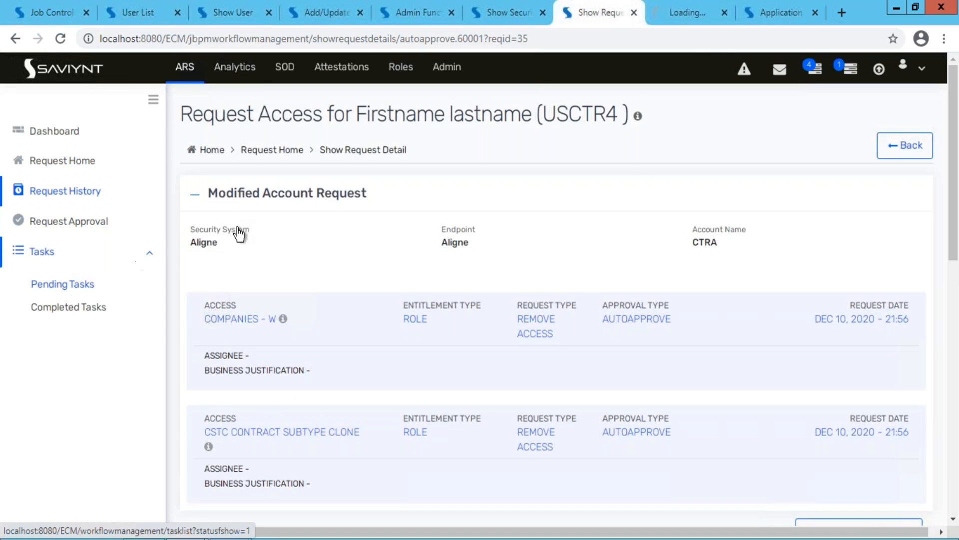
{"action": "left_click", "coordinate": [687, 23]}
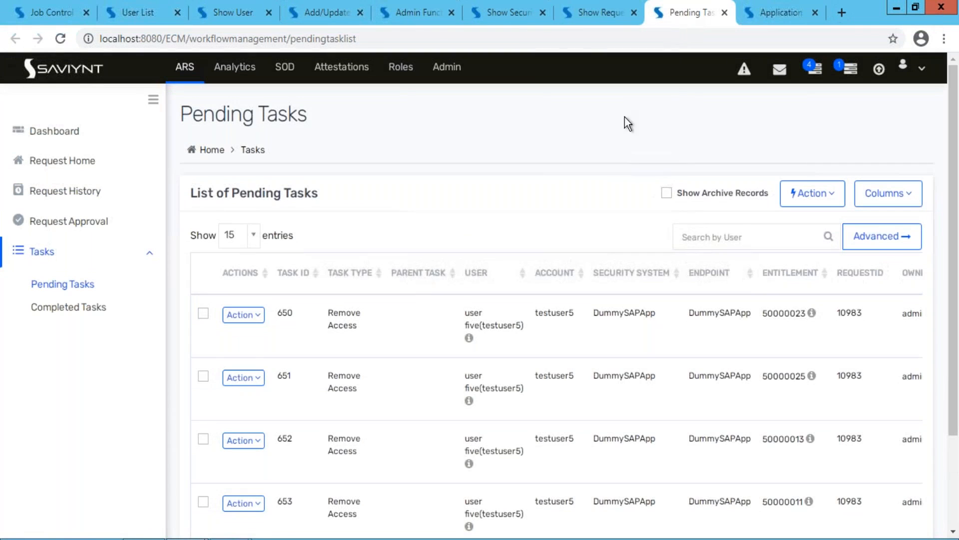
{"action": "left_click", "coordinate": [869, 237]}
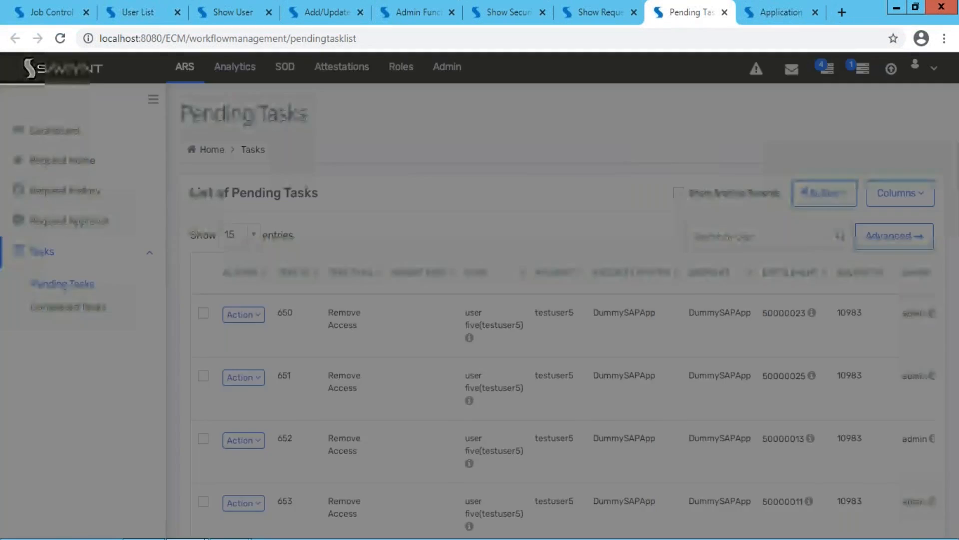
{"action": "left_click", "coordinate": [644, 259]}
{"action": "type", "text": "118"}
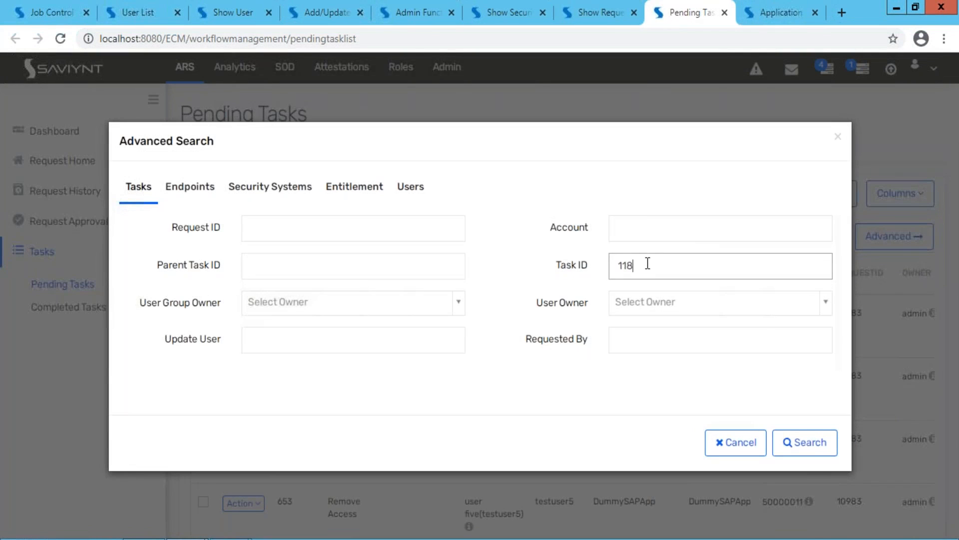
{"action": "left_click", "coordinate": [800, 430]}
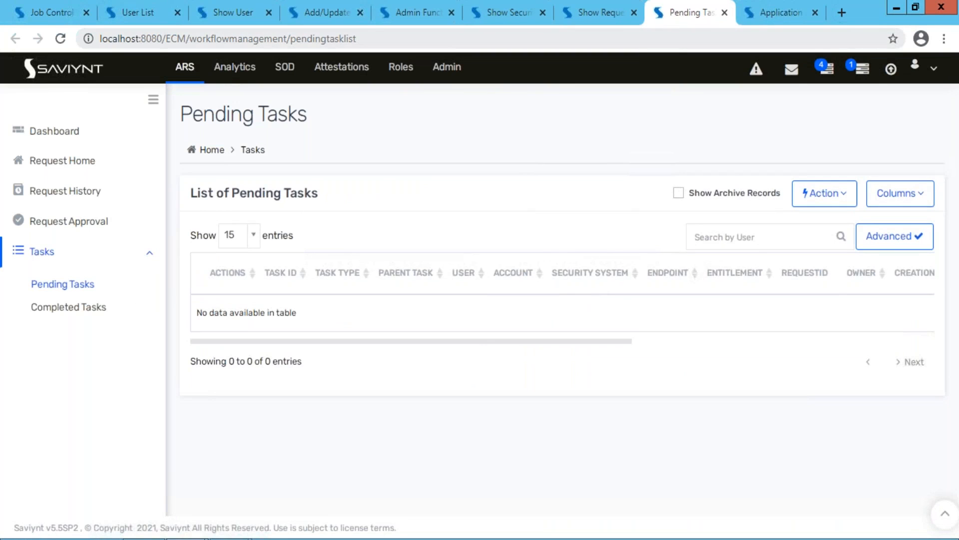
Search Completed Tasks for task ID 118 and examine its status and provisioning comments columns.
{"action": "left_click", "coordinate": [63, 313]}
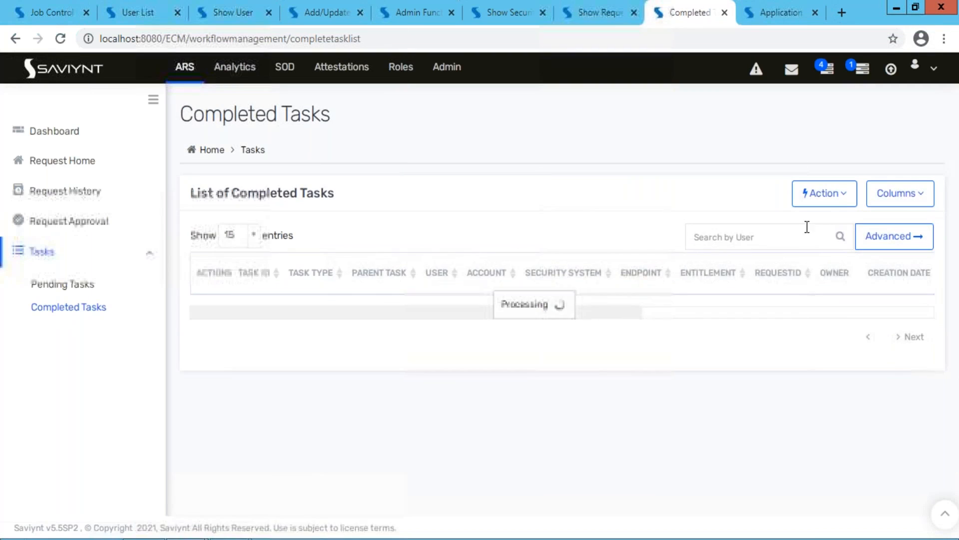
{"action": "left_click", "coordinate": [870, 238]}
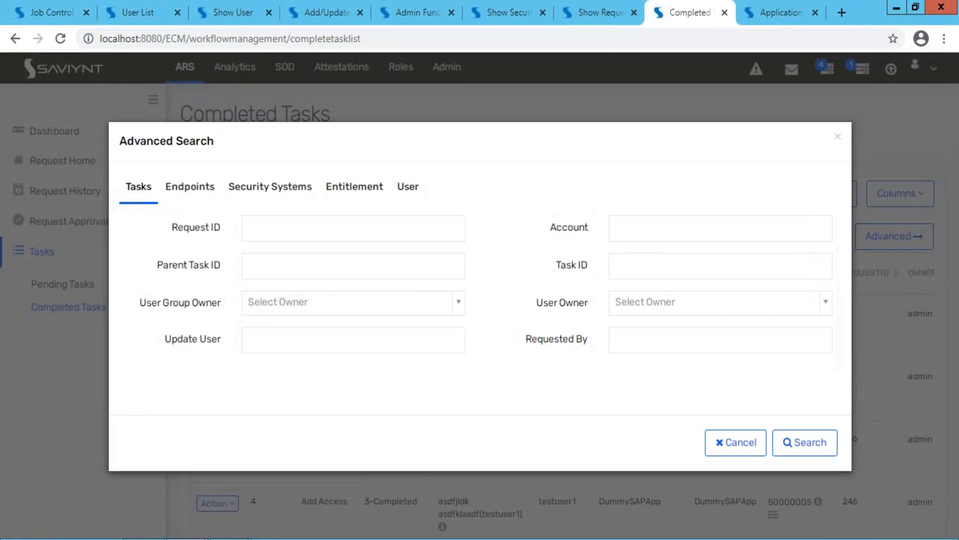
{"action": "left_click", "coordinate": [672, 256]}
{"action": "type", "text": "118"}
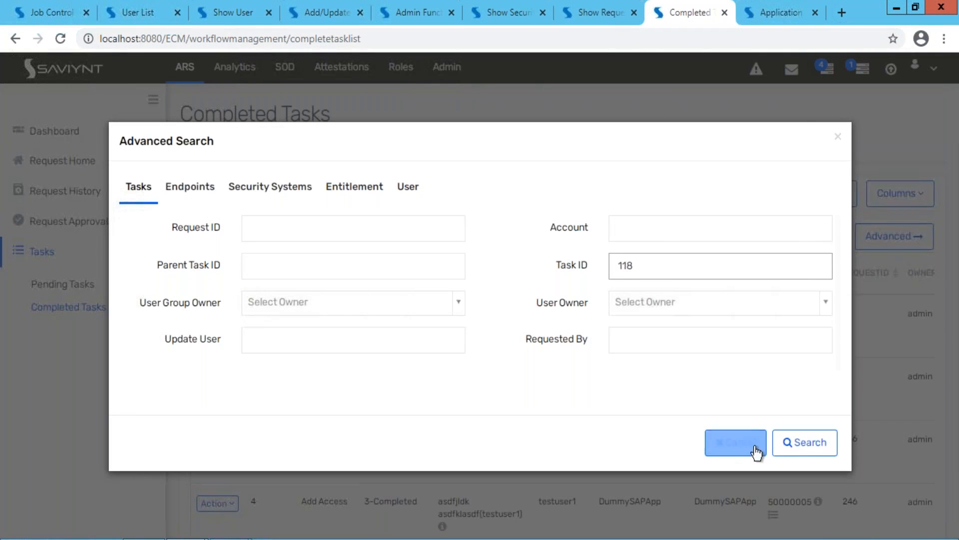
{"action": "left_click", "coordinate": [810, 443]}
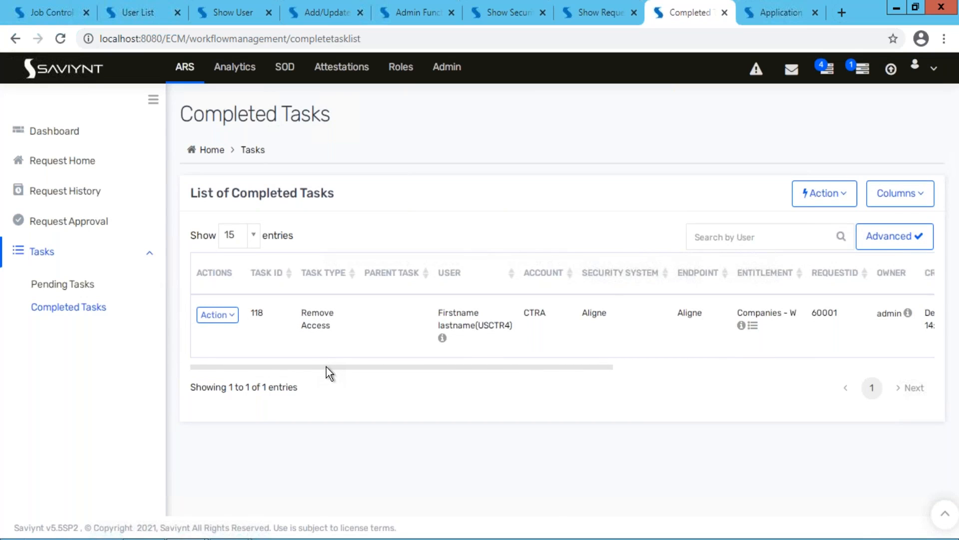
{"action": "scroll", "coordinate": [502, 372], "scroll_direction": "right", "scroll_amount": 5}
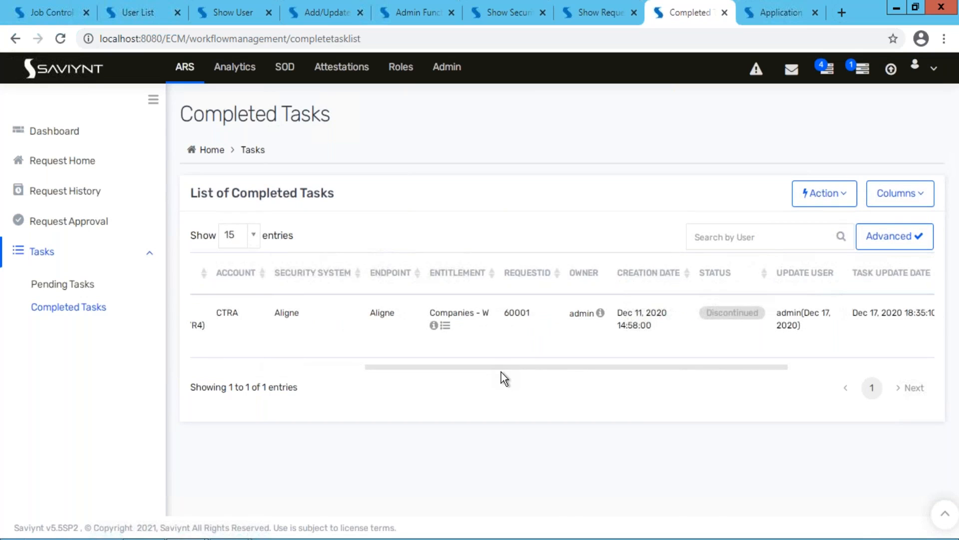
{"action": "left_click_drag", "start_coordinate": [501, 372], "coordinate": [678, 370]}
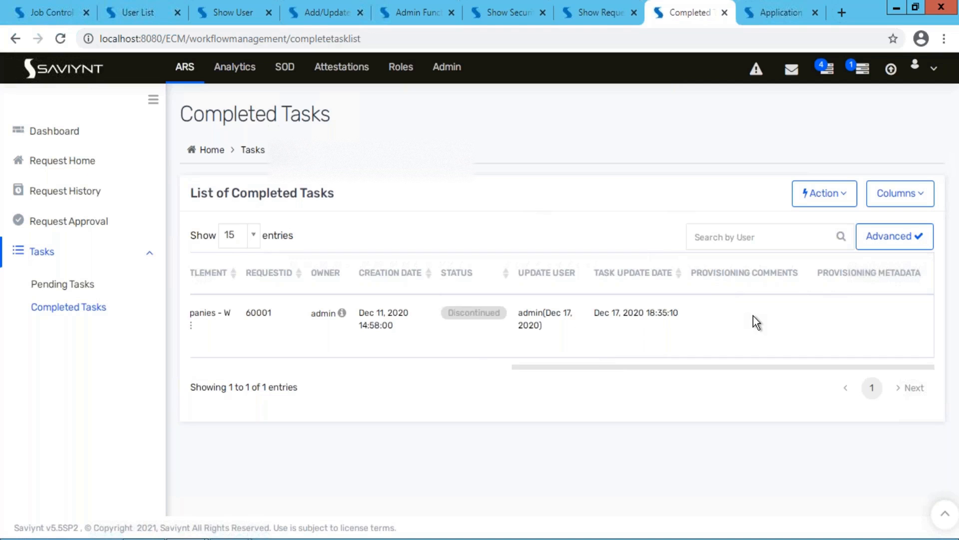
Return to the Admin Functions page and open the Application Logs.
{"action": "mouse_move", "coordinate": [62, 2]}
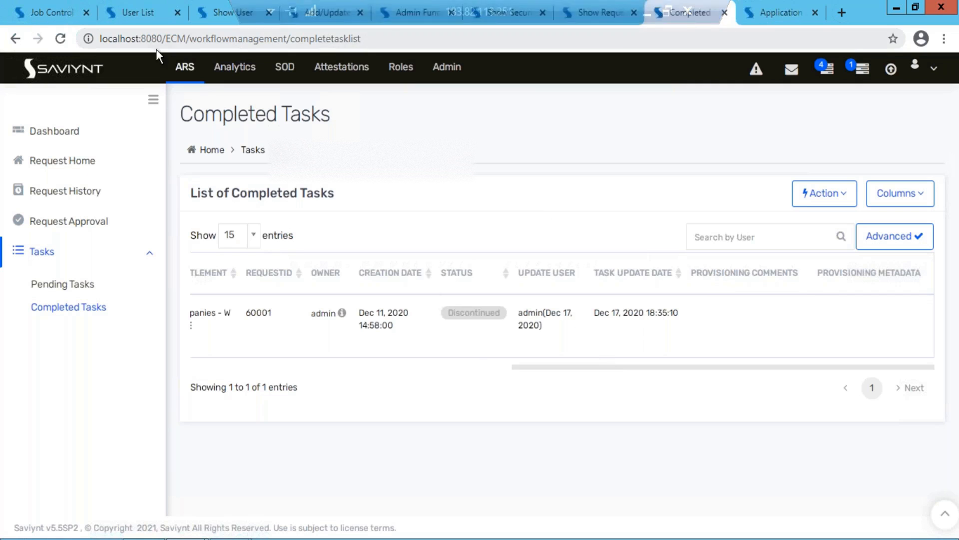
{"action": "left_click", "coordinate": [424, 18]}
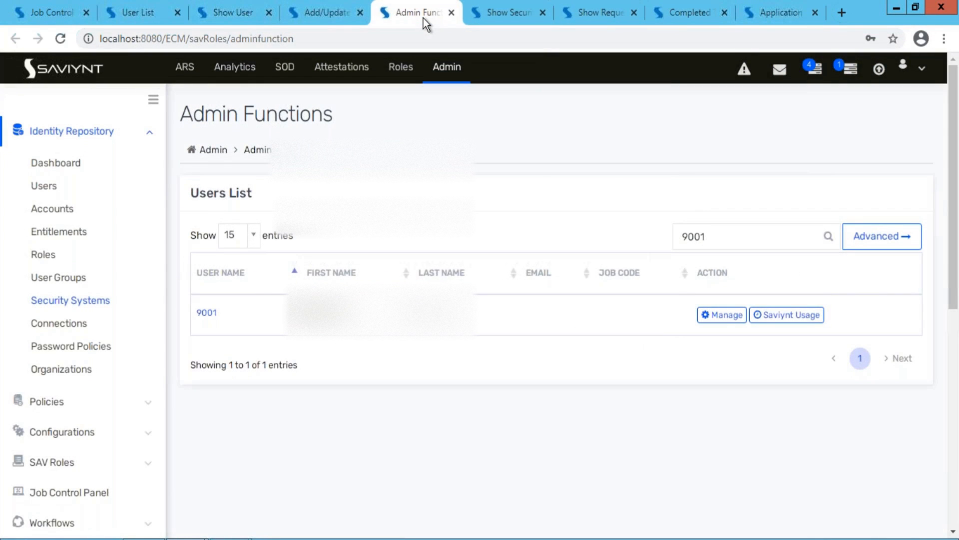
{"action": "scroll", "coordinate": [93, 405], "scroll_direction": "down", "scroll_amount": 3}
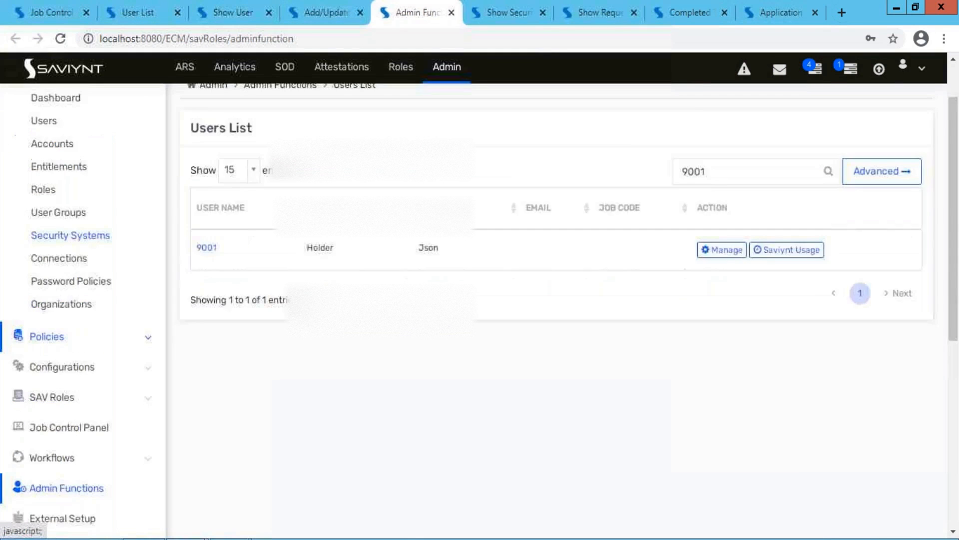
{"action": "left_click", "coordinate": [126, 400]}
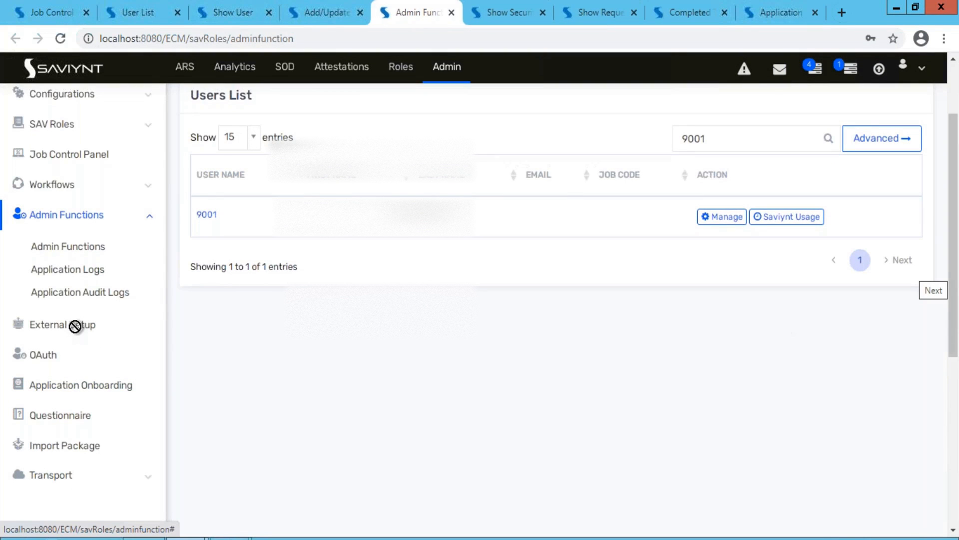
{"action": "left_click", "coordinate": [83, 270]}
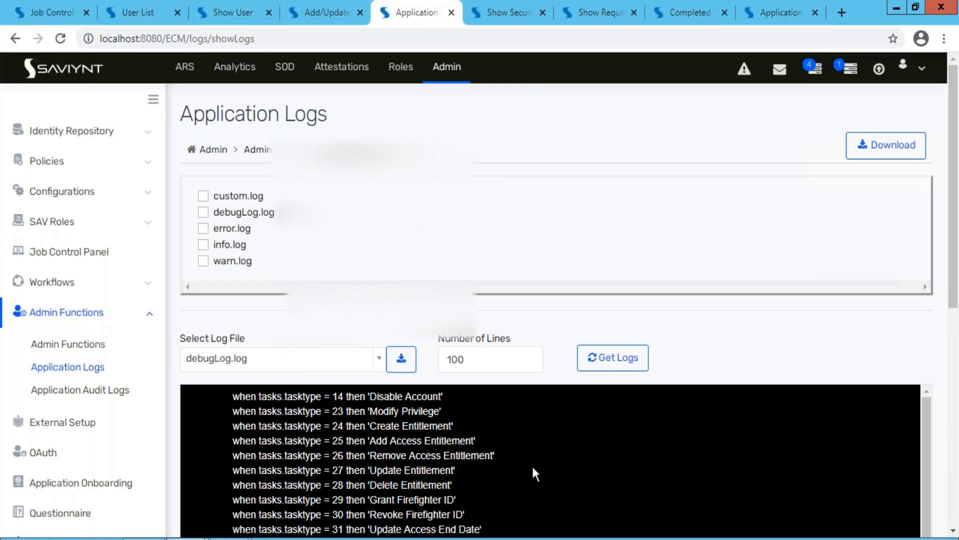
Check the log file choices and line count setting, and read through the debugLog.log entries.
{"action": "left_click", "coordinate": [288, 356]}
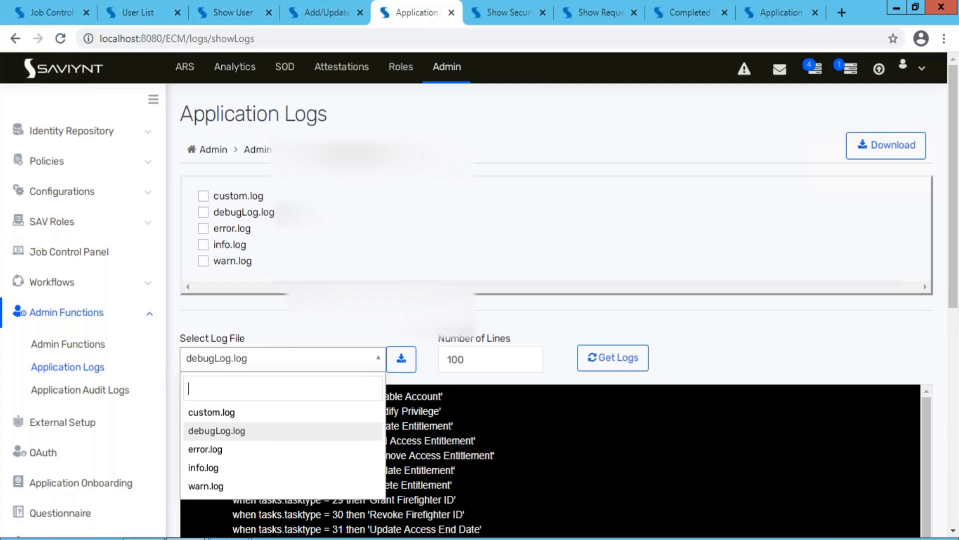
{"action": "left_click", "coordinate": [502, 365]}
{"action": "left_click", "coordinate": [512, 358]}
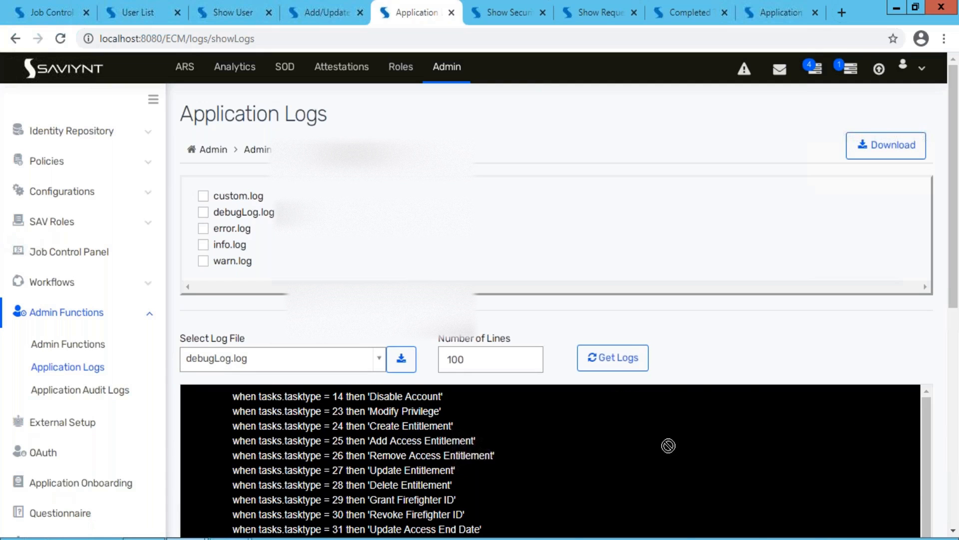
{"action": "scroll", "coordinate": [671, 448], "scroll_direction": "up", "scroll_amount": 5}
{"action": "scroll", "coordinate": [771, 358], "scroll_direction": "down", "scroll_amount": 5}
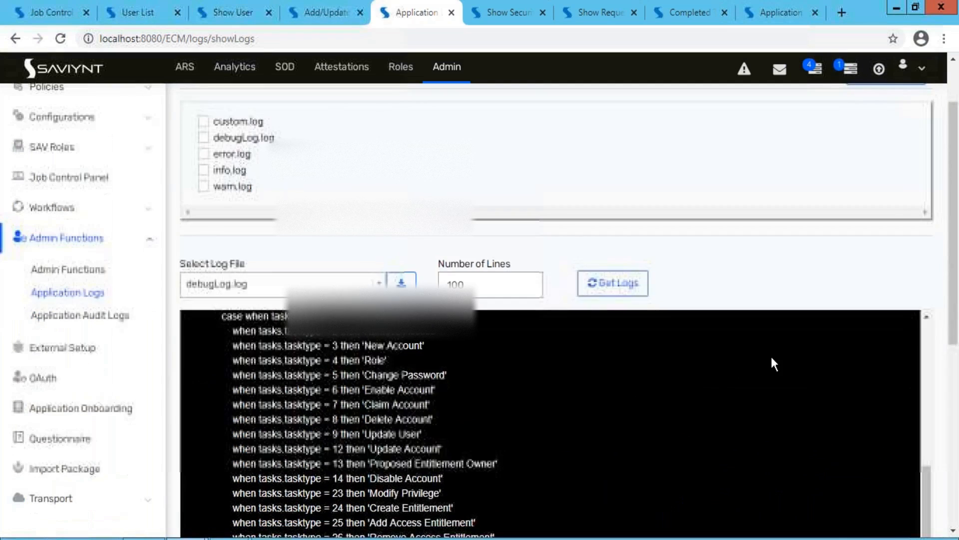
{"action": "scroll", "coordinate": [428, 210], "scroll_direction": "up", "scroll_amount": 4}
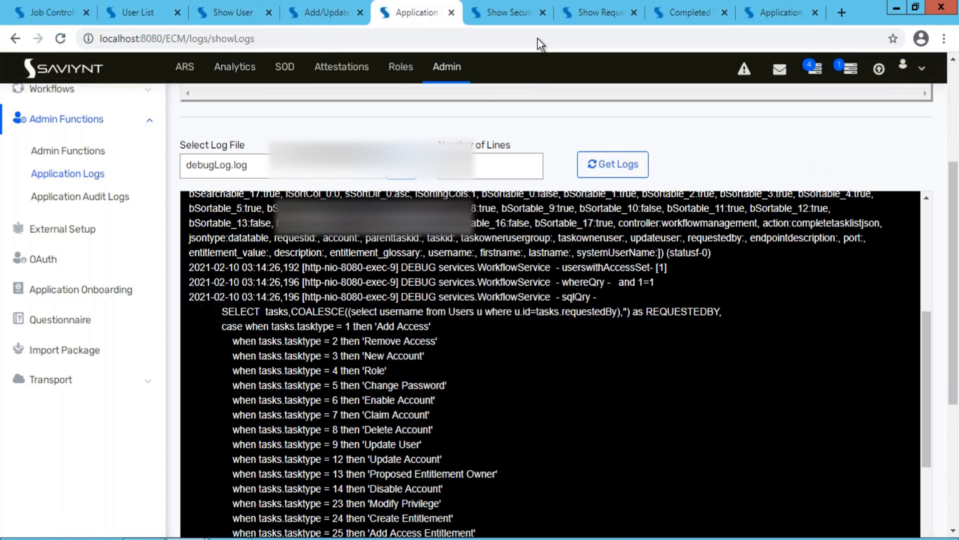
Review the provisioning settings on the Zendesk security system page.
{"action": "left_click", "coordinate": [509, 11]}
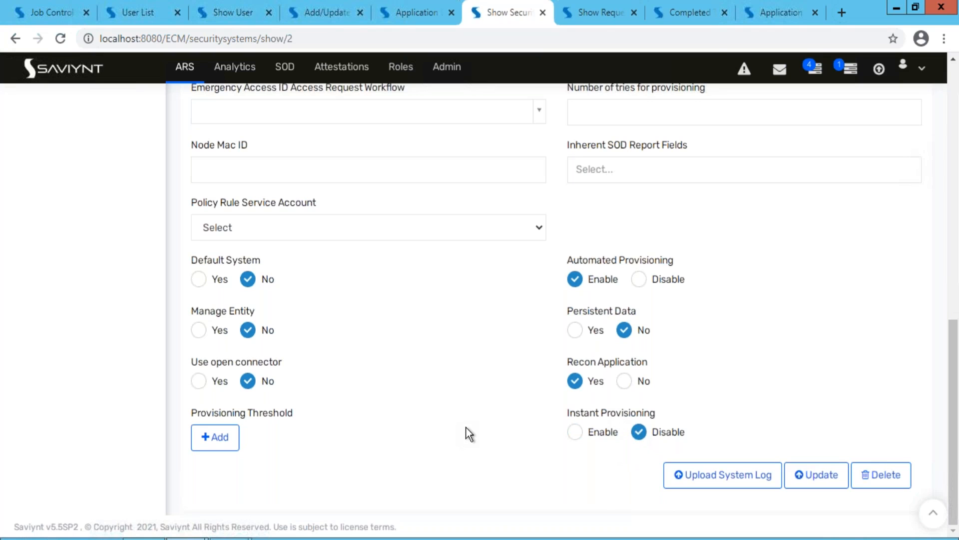
{"action": "scroll", "coordinate": [468, 433], "scroll_direction": "up", "scroll_amount": 15}
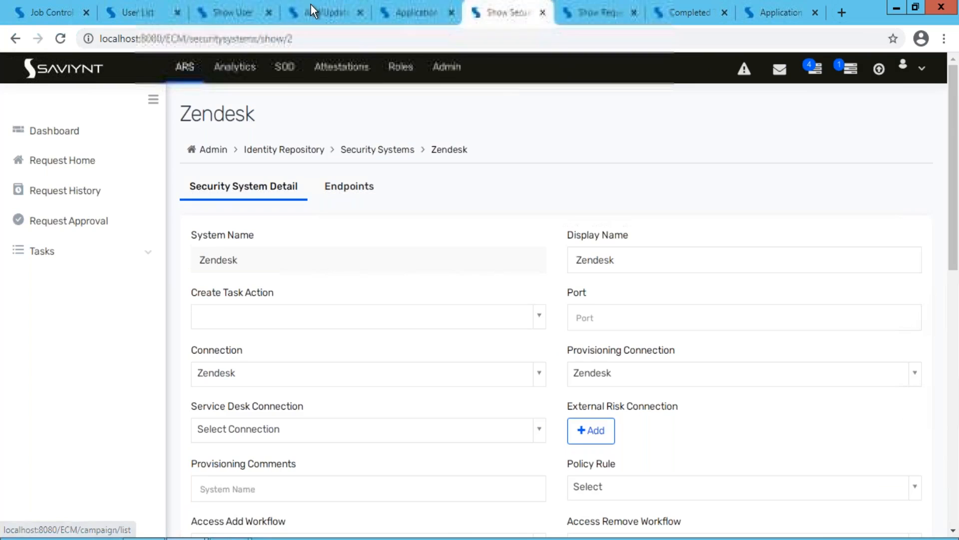
Open the Job Control Panel in a new browser tab and locate the Provisioning Job (WSRETRYJOB) among the Utility jobs.
{"action": "left_click", "coordinate": [311, 8]}
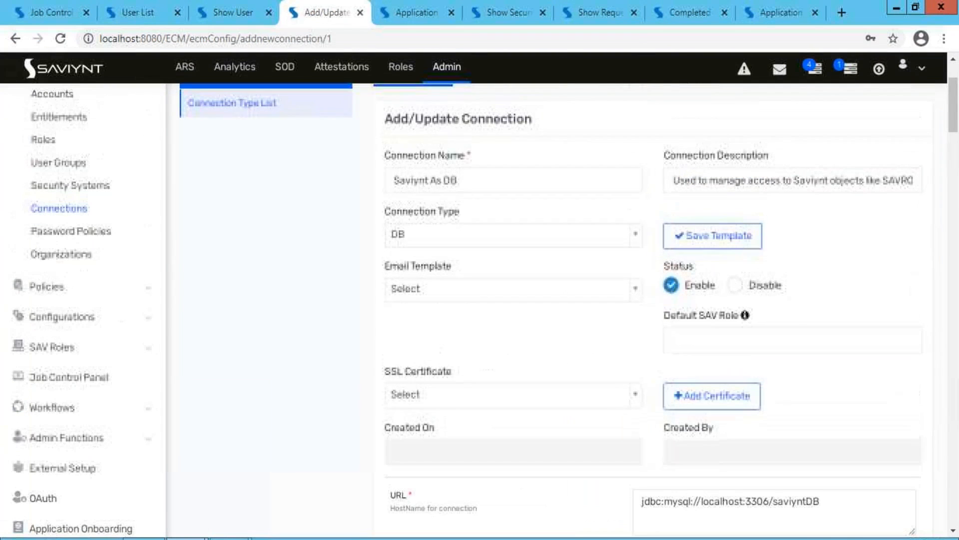
{"action": "middle_click", "coordinate": [56, 380]}
{"action": "left_click", "coordinate": [383, 13]}
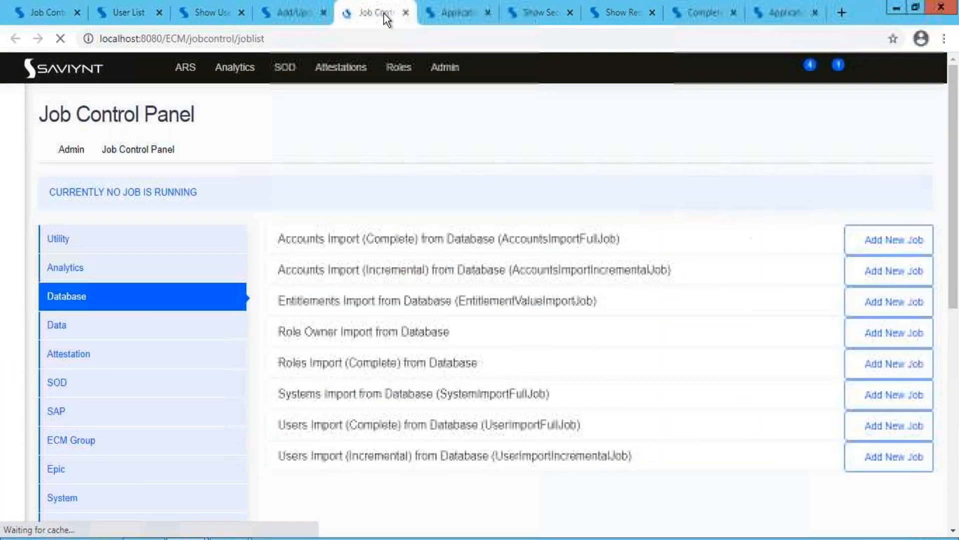
{"action": "left_click", "coordinate": [145, 239]}
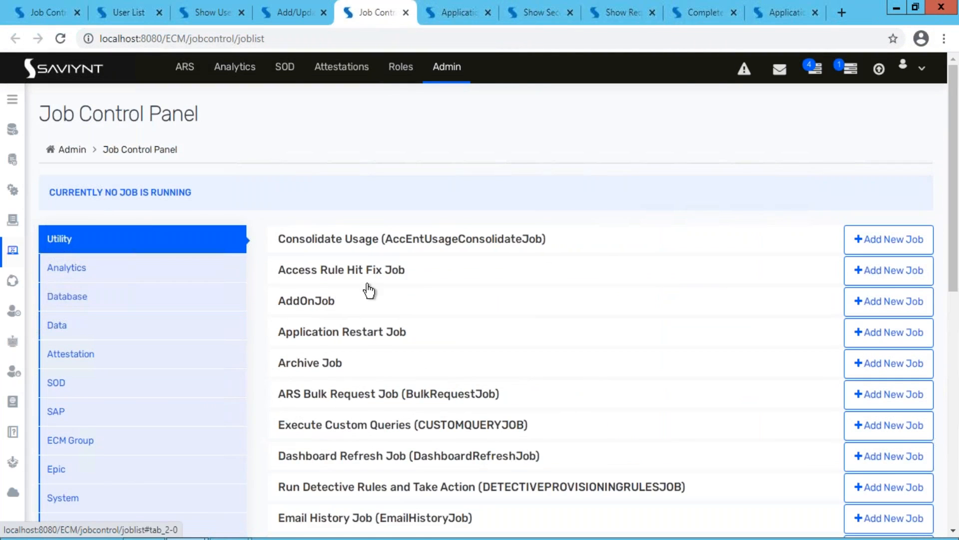
{"action": "scroll", "coordinate": [370, 290], "scroll_direction": "down", "scroll_amount": 10}
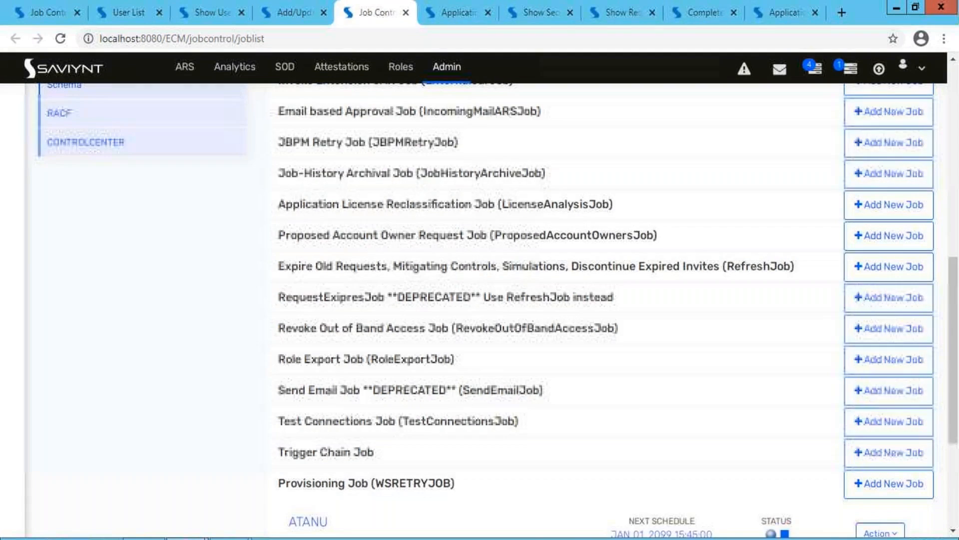
{"action": "scroll", "coordinate": [805, 330], "scroll_direction": "down", "scroll_amount": 4}
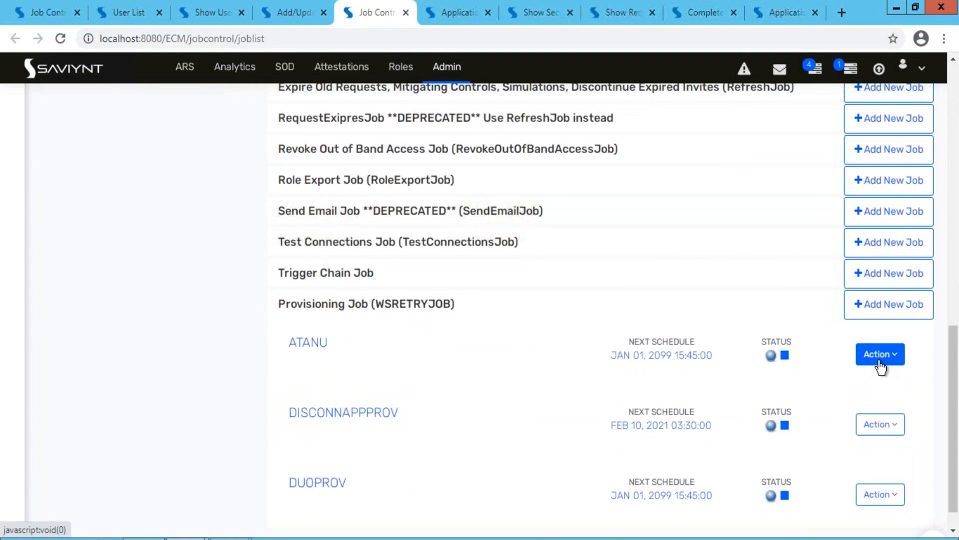
Start the first Provisioning Job (WSRETRYJOB) entry with Zendesk as the system, and cancel the details dialog.
{"action": "left_click", "coordinate": [877, 362]}
{"action": "left_click", "coordinate": [829, 430]}
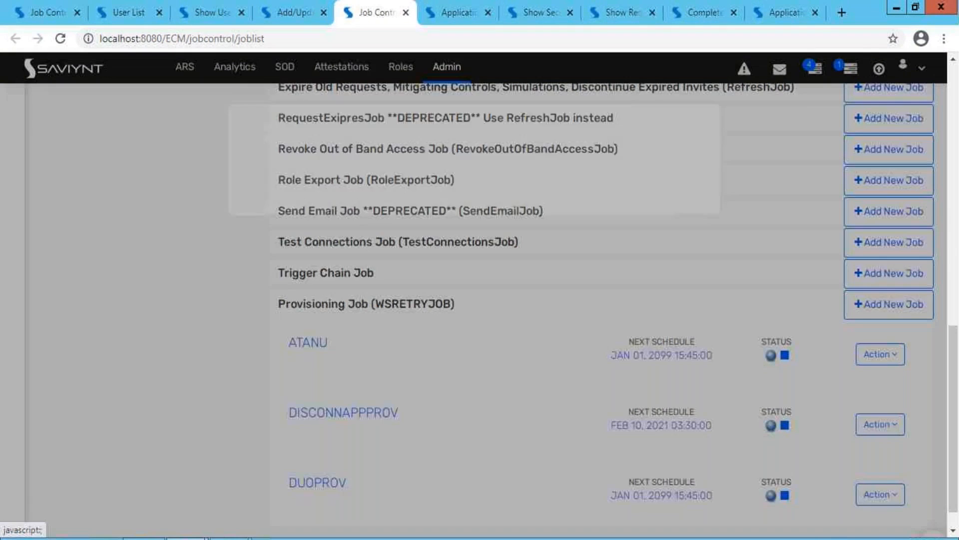
{"action": "left_click", "coordinate": [414, 221]}
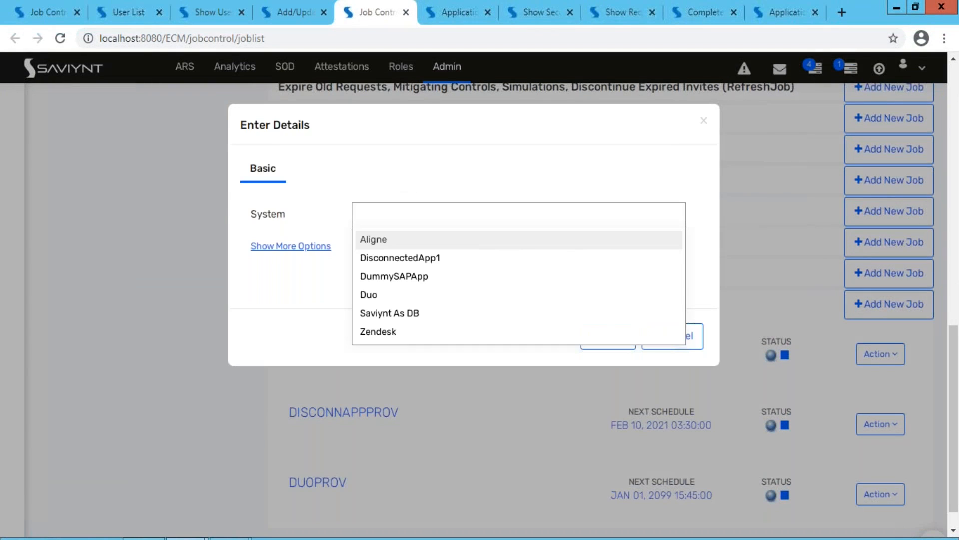
{"action": "type", "text": "x"}
{"action": "key", "text": "BackSpace"}
{"action": "type", "text": "z"}
{"action": "left_click", "coordinate": [416, 245]}
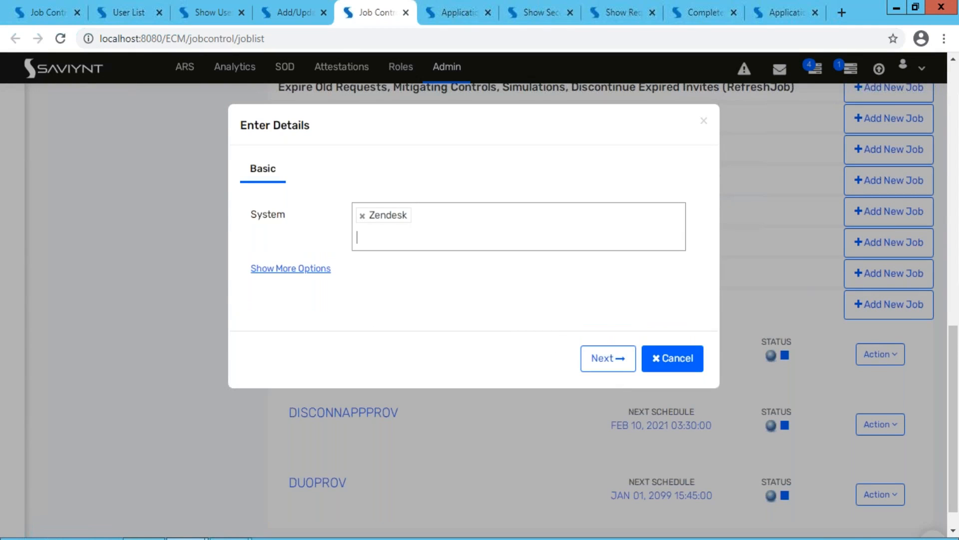
{"action": "left_click", "coordinate": [673, 358]}
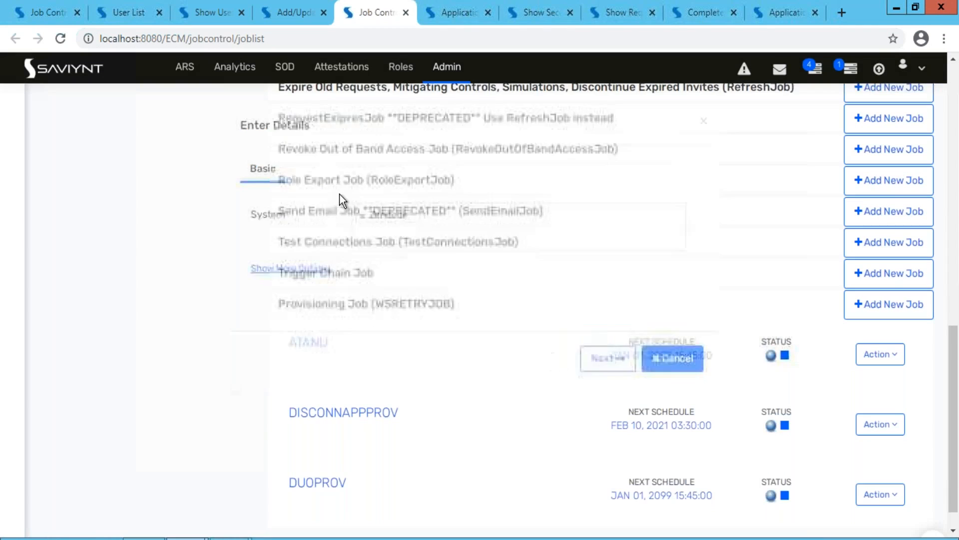
Return to the Zendesk security system page and review its connection and provisioning options.
{"action": "left_click", "coordinate": [540, 10]}
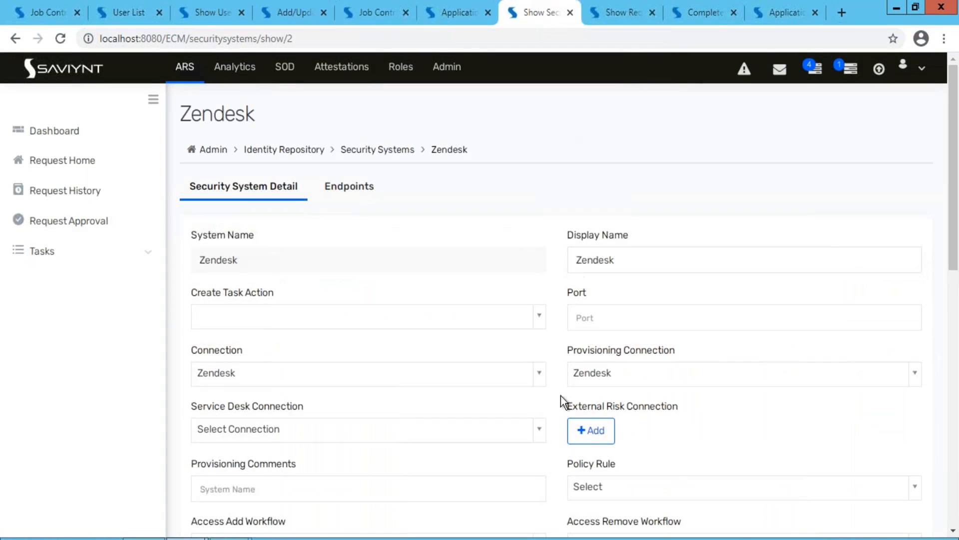
{"action": "scroll", "coordinate": [561, 394], "scroll_direction": "down", "scroll_amount": 10}
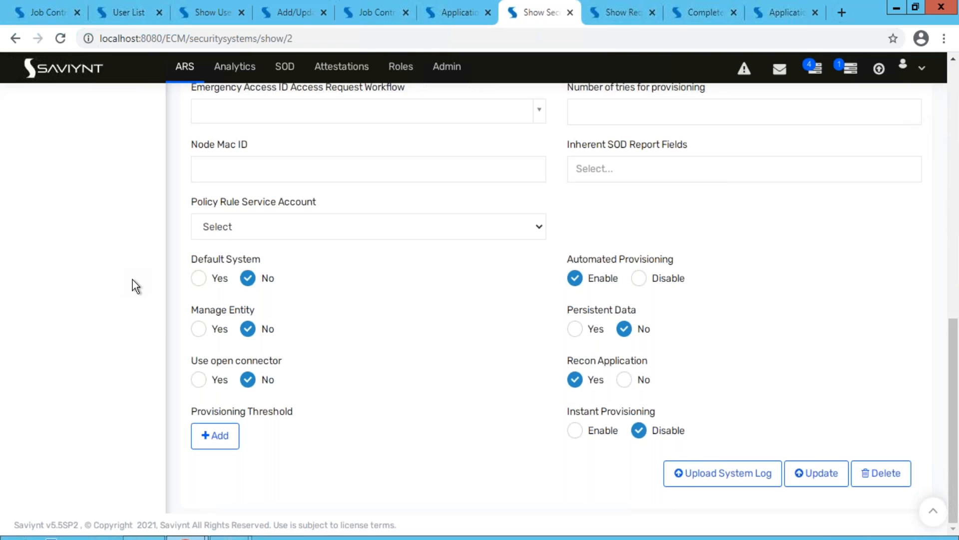
{"action": "scroll", "coordinate": [133, 280], "scroll_direction": "up", "scroll_amount": 10}
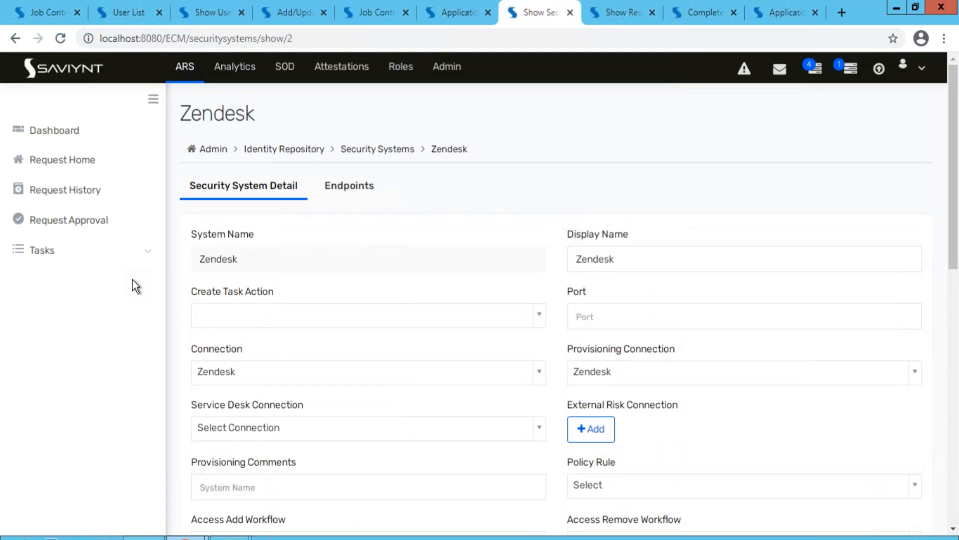
Return to the Job Control Panel and show the Data category's import jobs.
{"action": "left_click", "coordinate": [373, 17]}
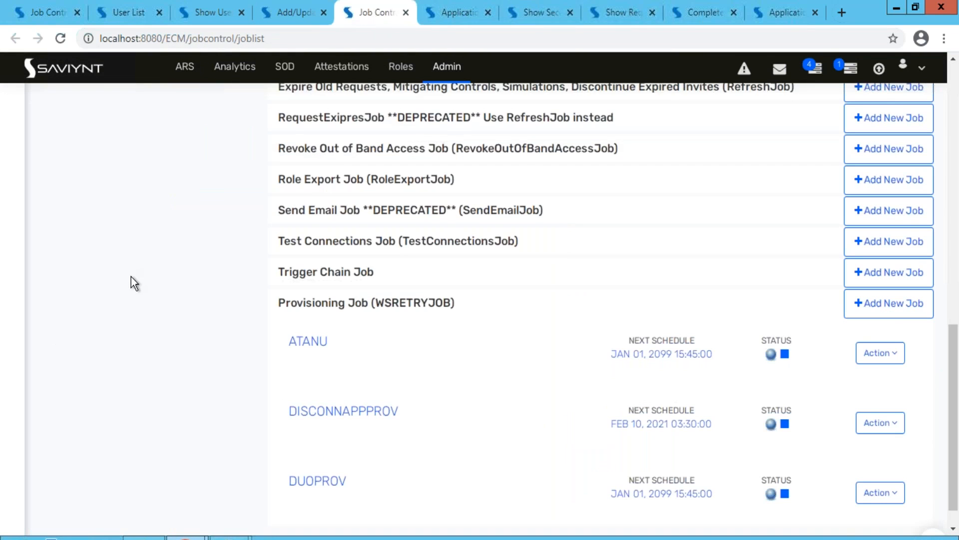
{"action": "scroll", "coordinate": [131, 277], "scroll_direction": "up", "scroll_amount": 10}
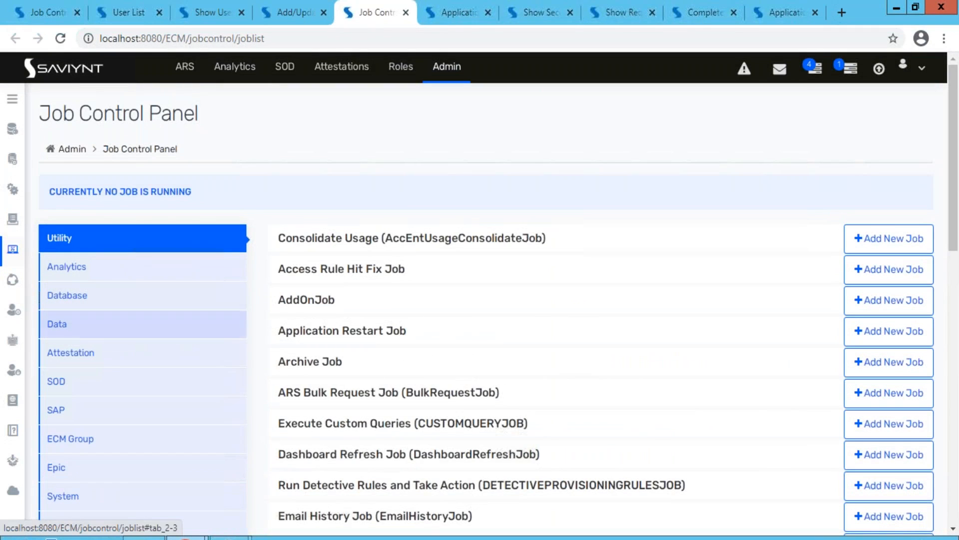
{"action": "left_click", "coordinate": [75, 324]}
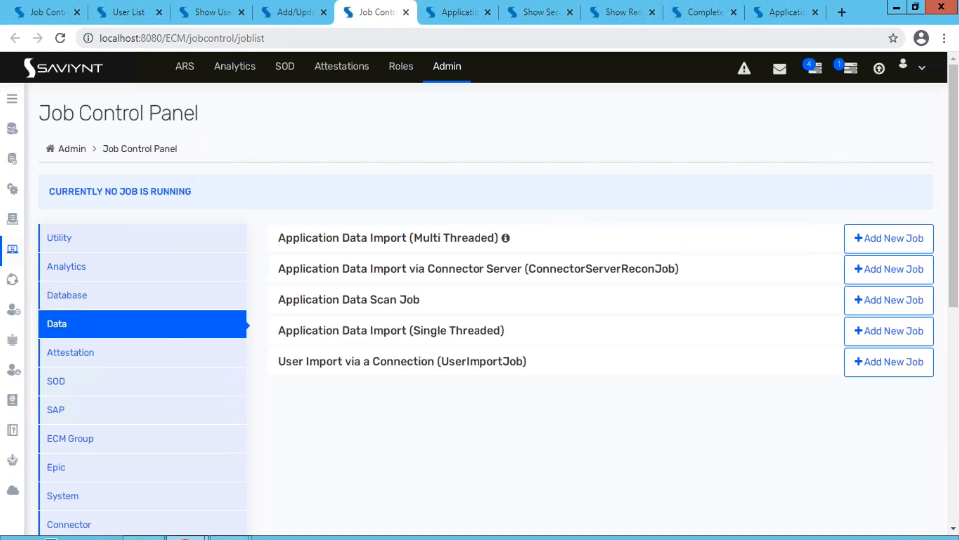
Expand the navigation menu and open the Home section of the Global Configurations.
{"action": "left_click", "coordinate": [11, 100]}
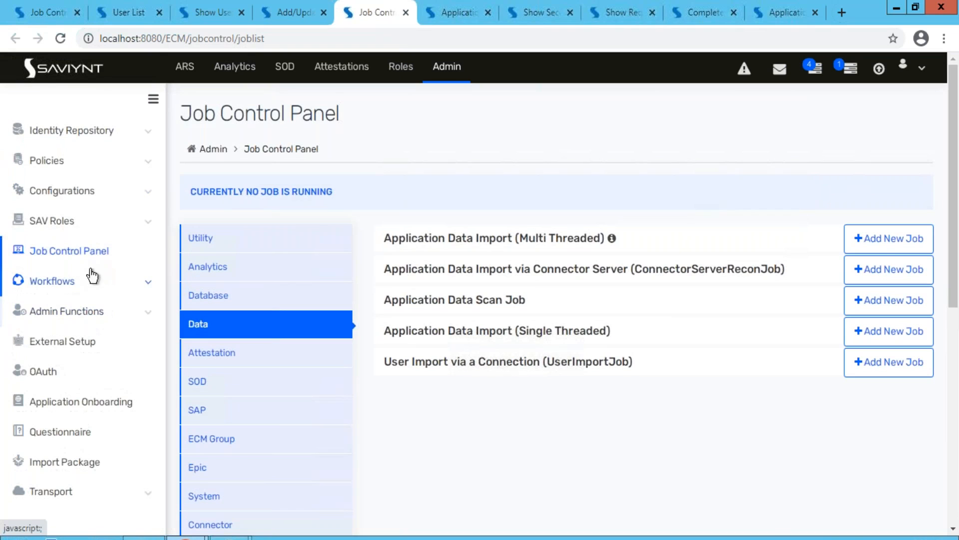
{"action": "left_click", "coordinate": [59, 198]}
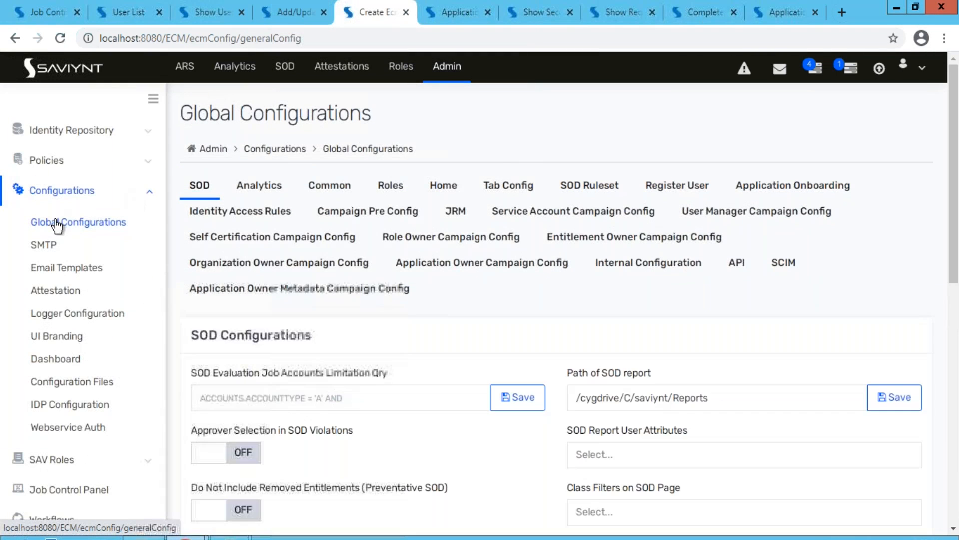
{"action": "left_click", "coordinate": [442, 190]}
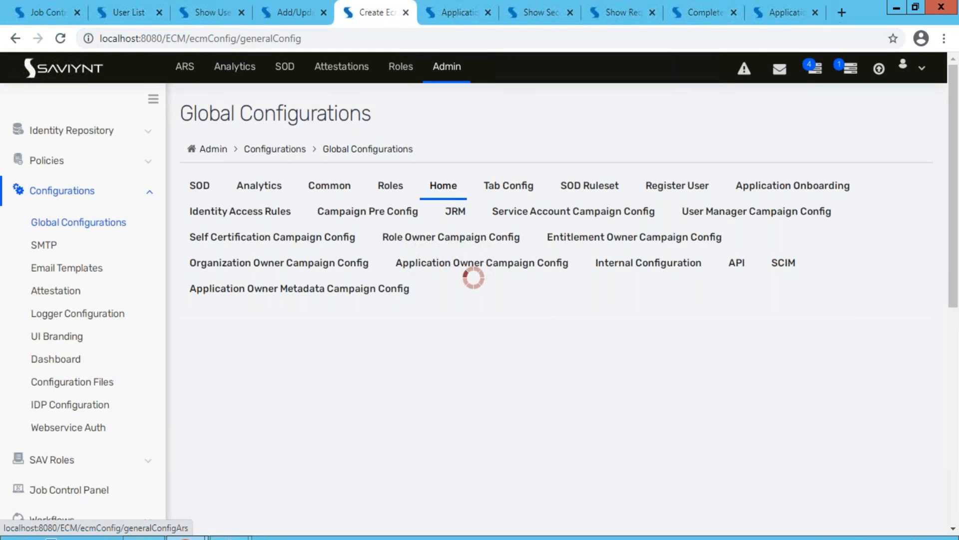
Search the Home configuration settings for "tread" and clear the search term.
{"action": "key", "text": "ctrl+f"}
{"action": "type", "text": "tread"}
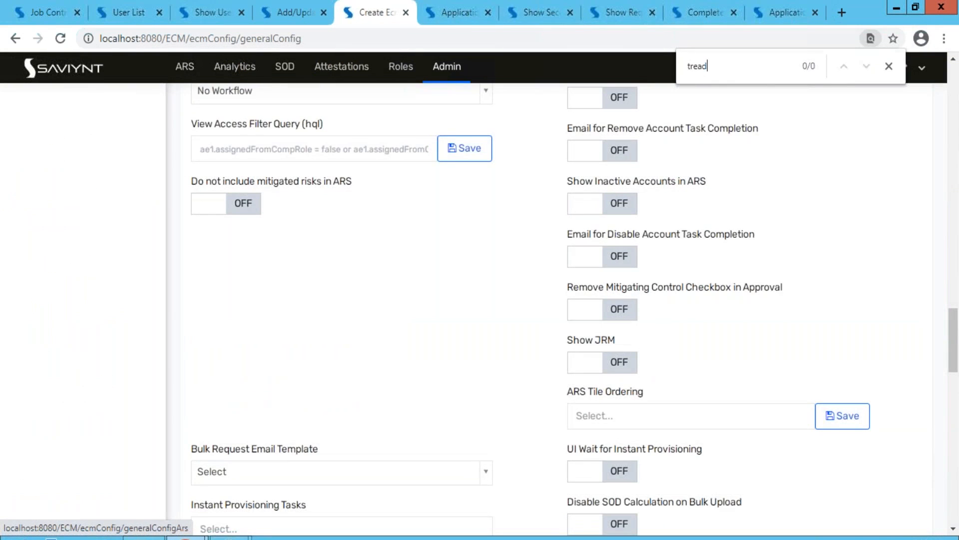
{"action": "key", "text": "BackSpace"}
{"action": "key", "text": "BackSpace"}
{"action": "key", "text": "BackSpace"}
{"action": "key", "text": "BackSpace"}
{"action": "key", "text": "BackSpace"}
{"action": "scroll", "coordinate": [101, 243], "scroll_direction": "up", "scroll_amount": 5}
{"action": "scroll", "coordinate": [101, 243], "scroll_direction": "up", "scroll_amount": 10}
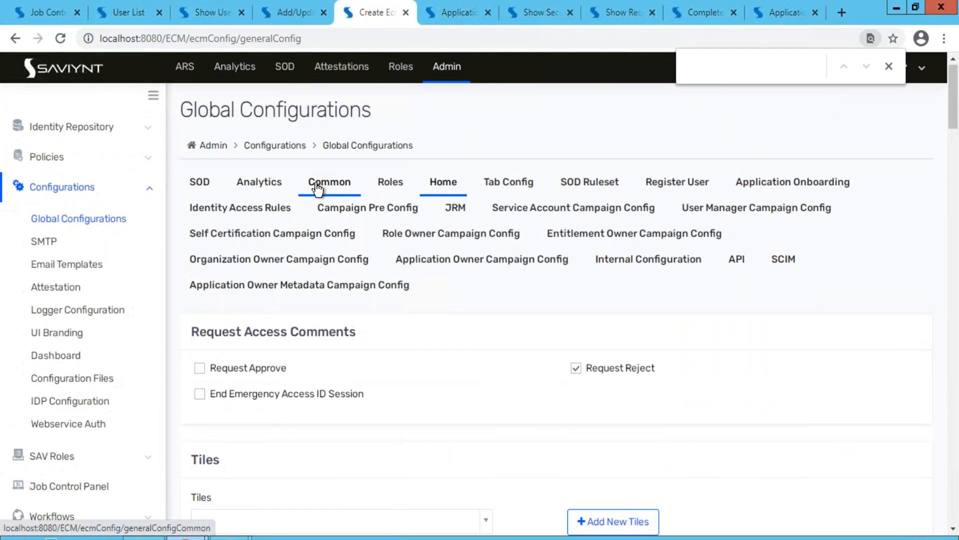
Open the Common section of the Global Configurations, search it for "thre" and the shorter "th", and close the search.
{"action": "left_click", "coordinate": [316, 189]}
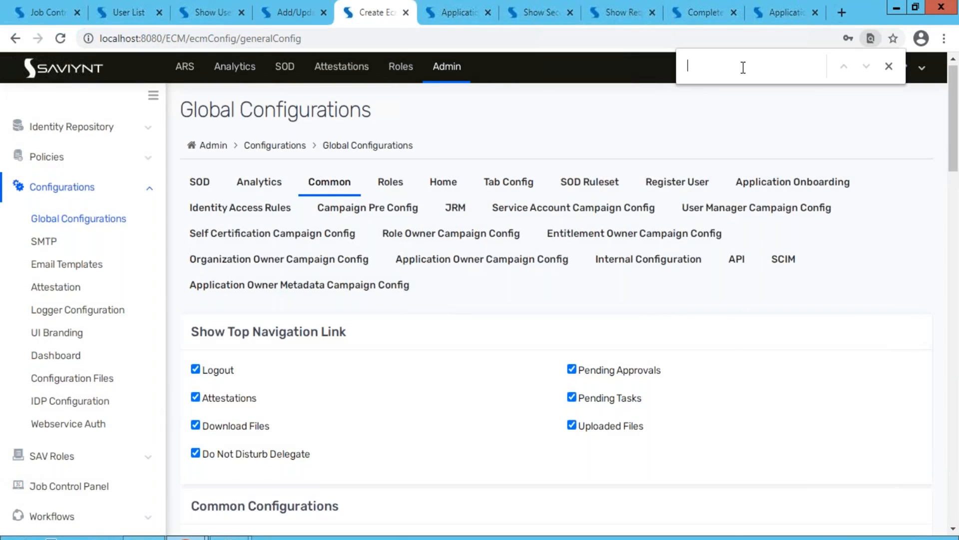
{"action": "type", "text": "thre"}
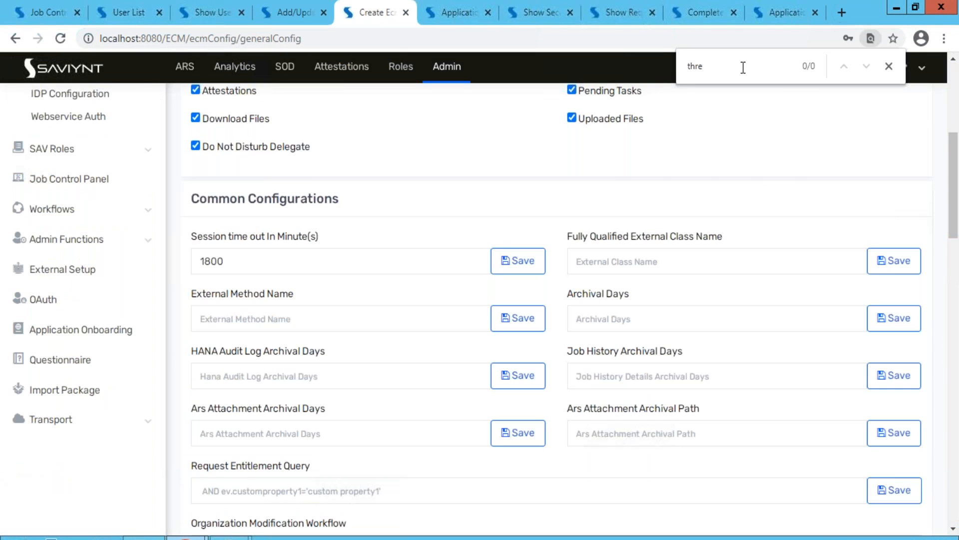
{"action": "key", "text": "BackSpace"}
{"action": "key", "text": "BackSpace"}
{"action": "key", "text": "ctrl+minus"}
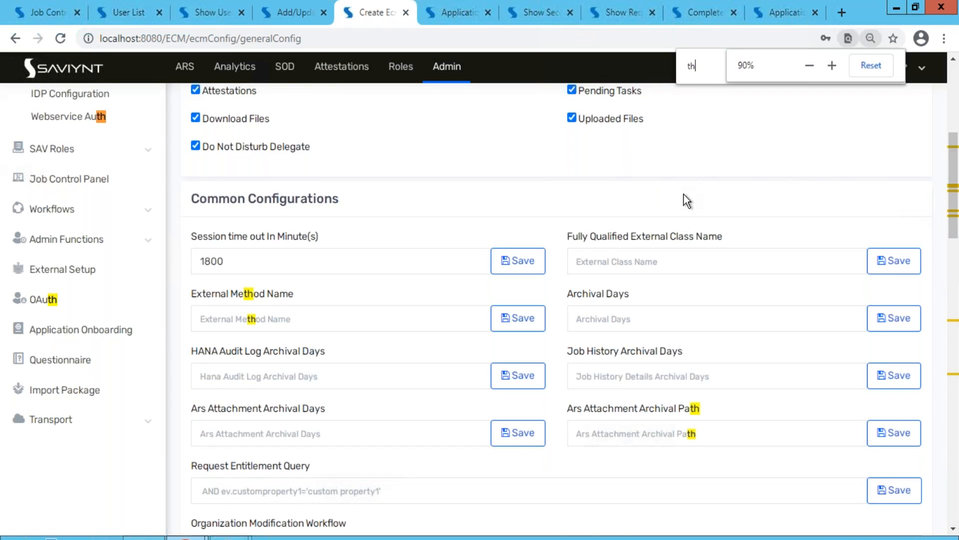
{"action": "key", "text": "ctrl+minus"}
{"action": "key", "text": "ctrl+minus"}
{"action": "key", "text": "ctrl+minus"}
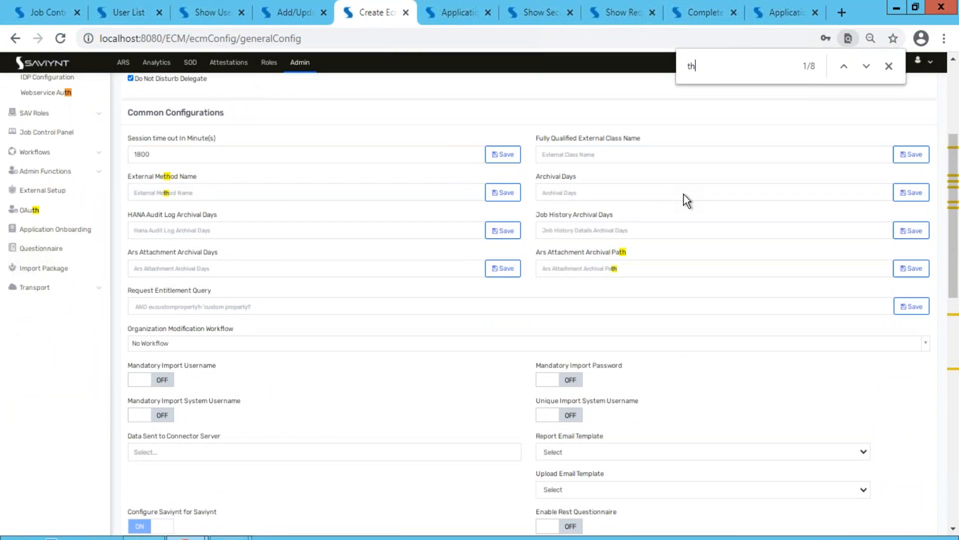
{"action": "key", "text": "ctrl+plus"}
{"action": "key", "text": "ctrl+plus"}
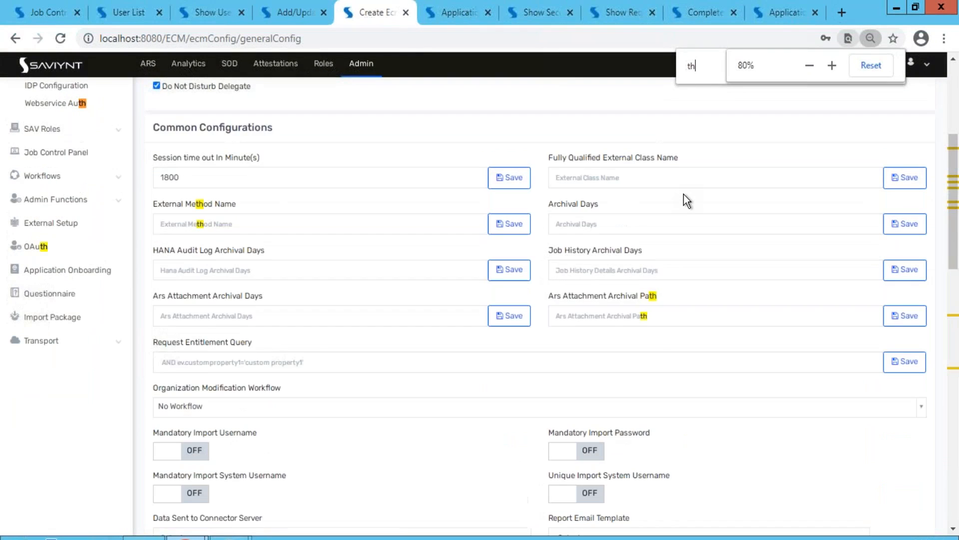
{"action": "scroll", "coordinate": [683, 194], "scroll_direction": "up", "scroll_amount": 5}
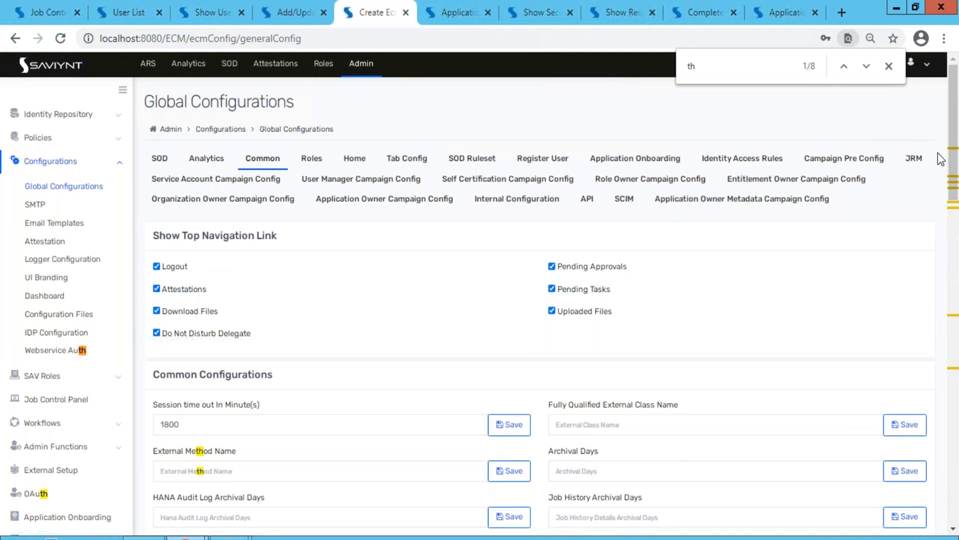
{"action": "left_click", "coordinate": [888, 66]}
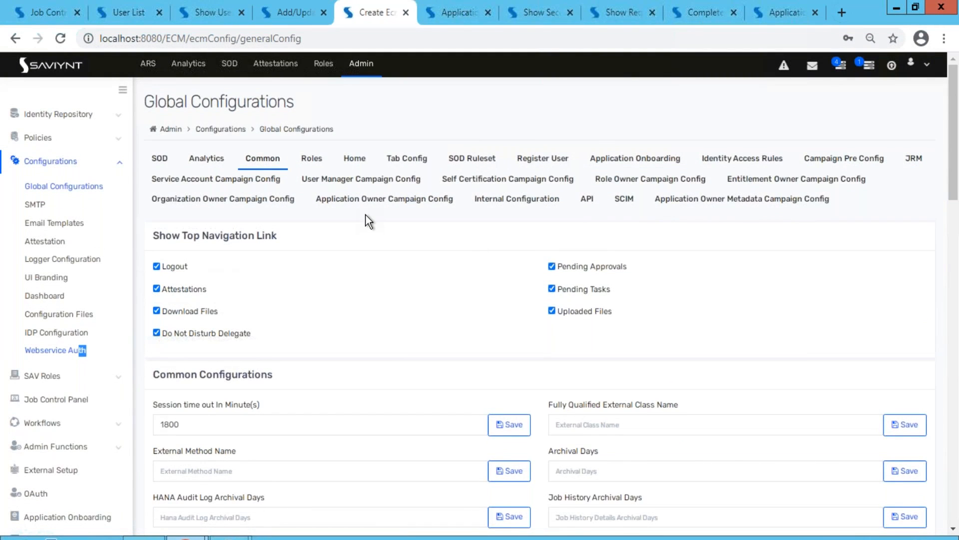
Open the Home section of the Global Configurations and search the page for "multi".
{"action": "left_click", "coordinate": [355, 160]}
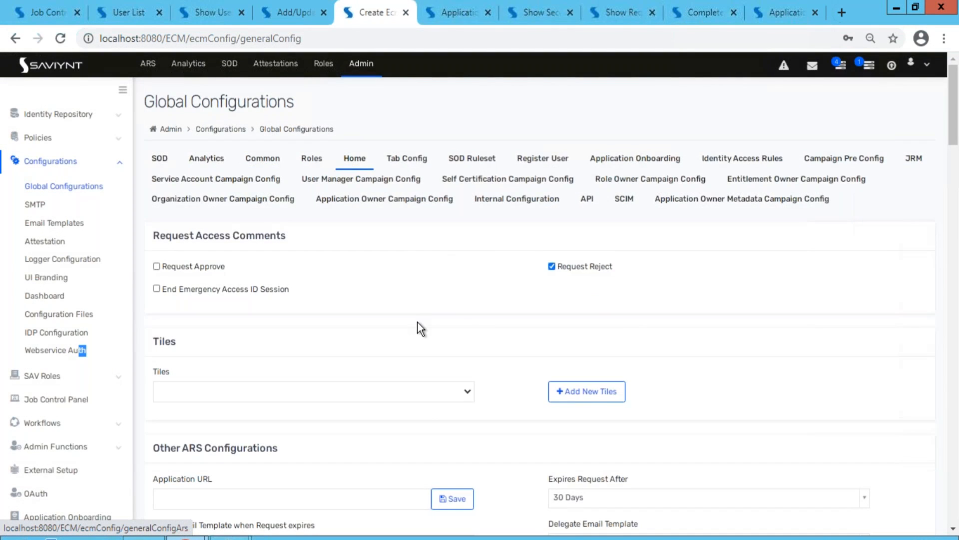
{"action": "scroll", "coordinate": [418, 322], "scroll_direction": "down", "scroll_amount": 5}
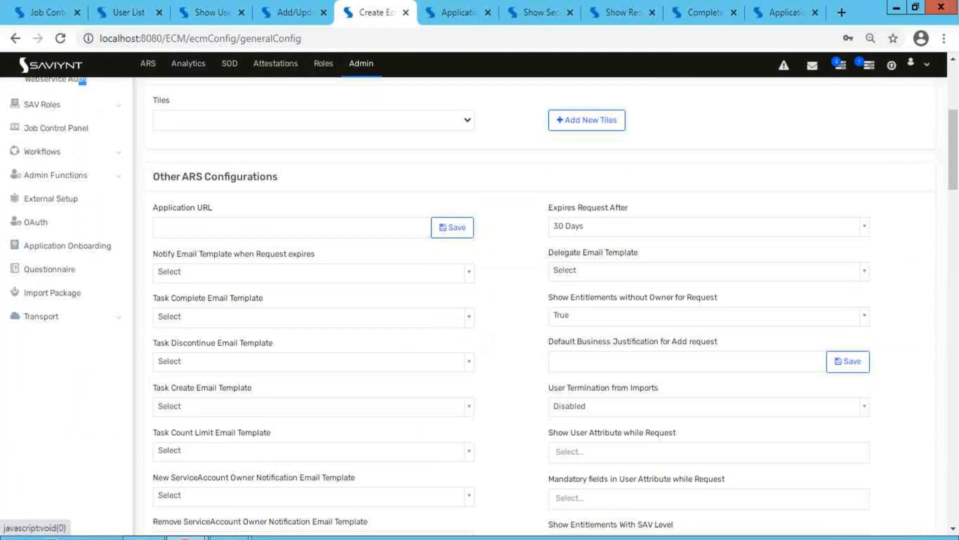
{"action": "key", "text": "ctrl+f"}
{"action": "type", "text": "mi"}
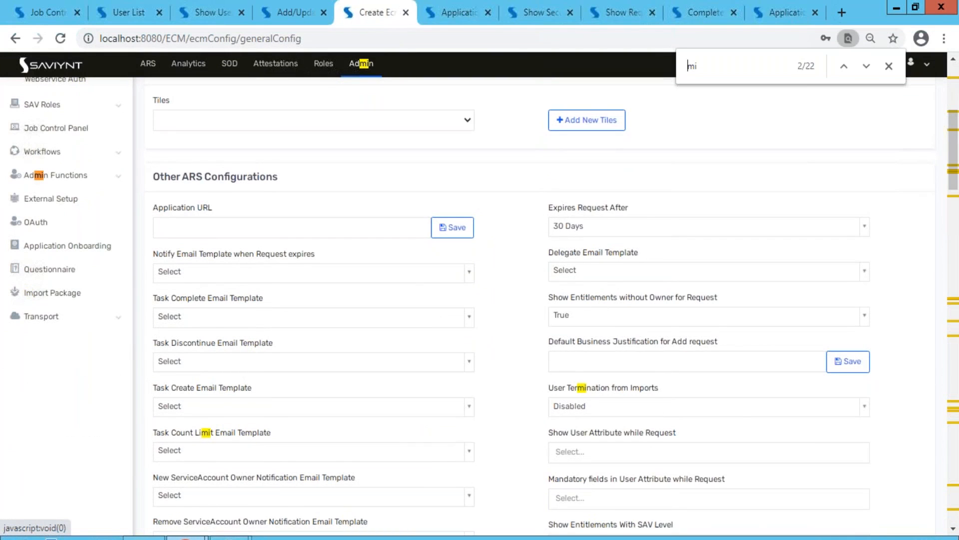
{"action": "key", "text": "BackSpace"}
{"action": "type", "text": "ulti"}
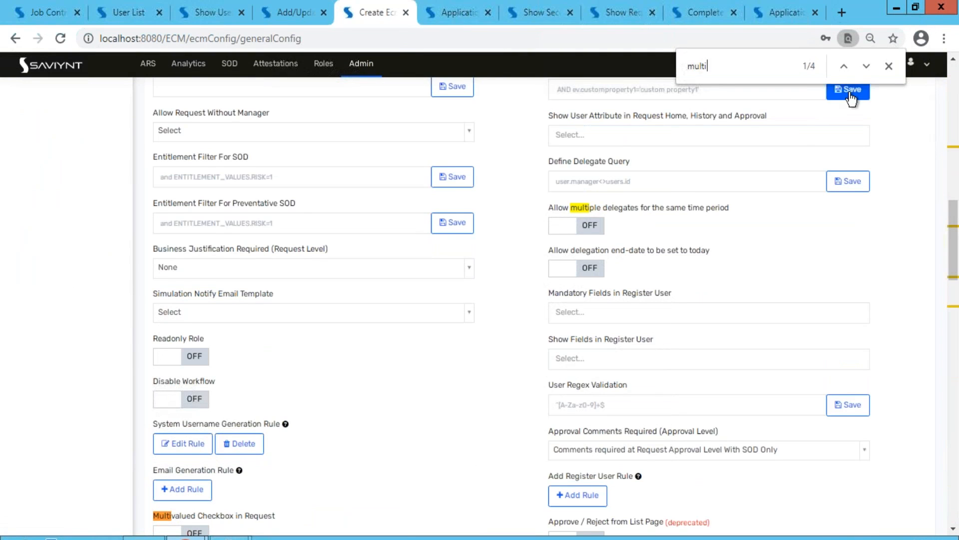
Step through the remaining "multi" matches in the Home settings and return to the Common section.
{"action": "left_click", "coordinate": [866, 66]}
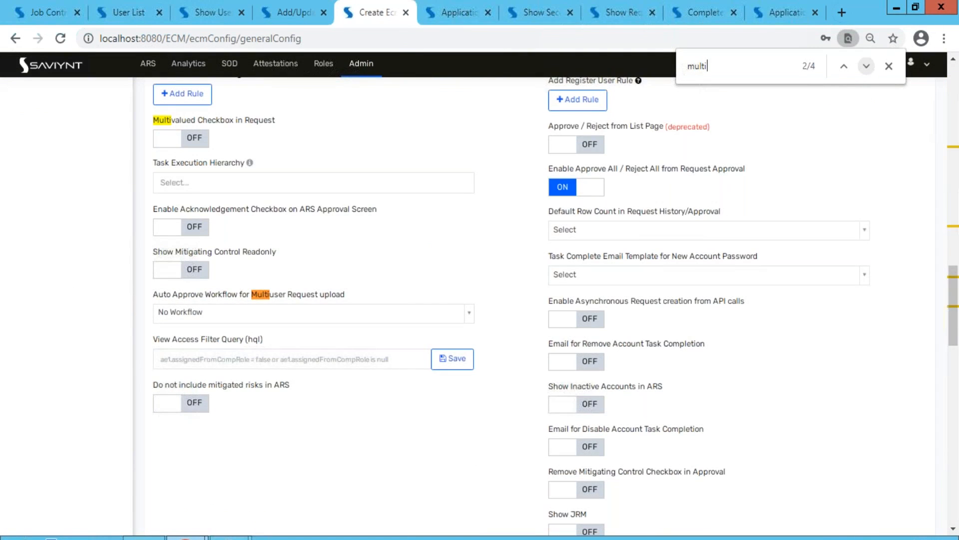
{"action": "left_click", "coordinate": [867, 66]}
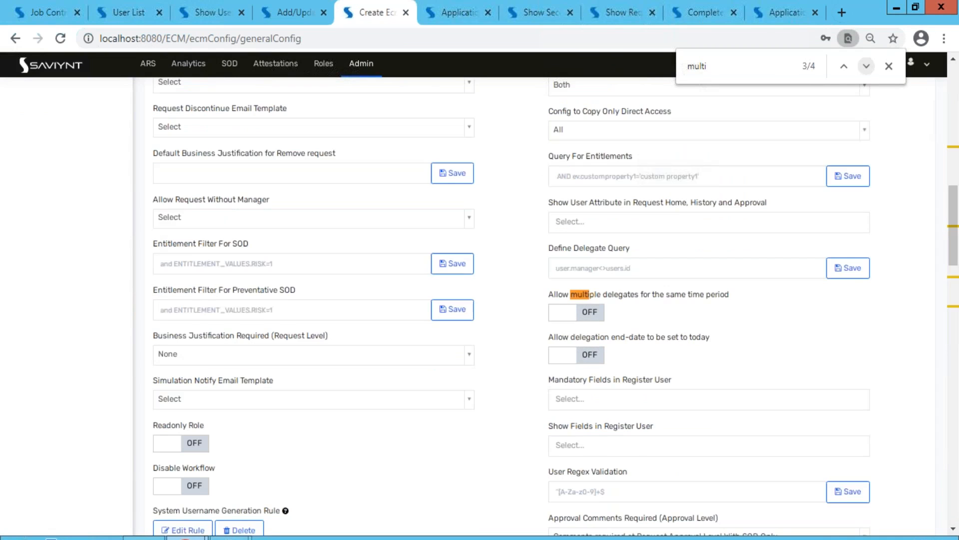
{"action": "left_click", "coordinate": [866, 66]}
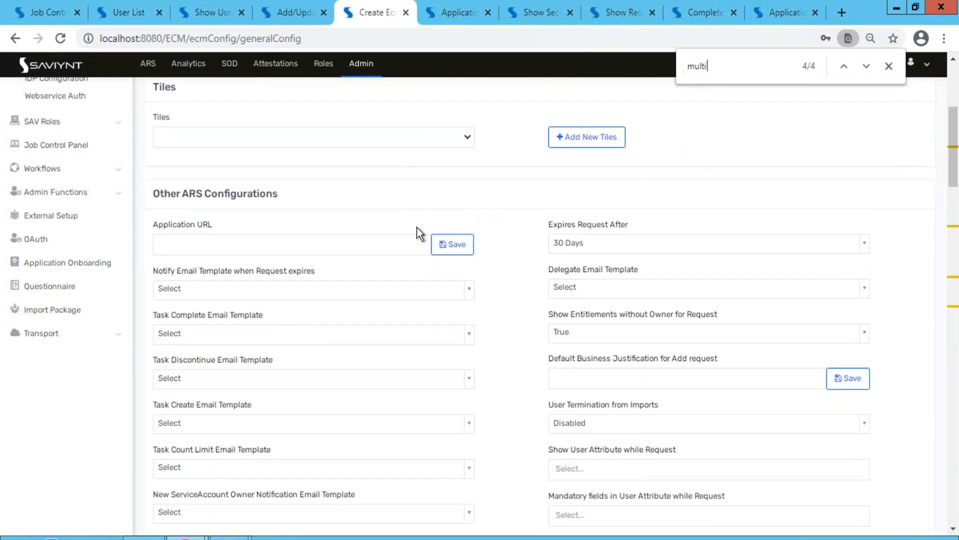
{"action": "scroll", "coordinate": [475, 178], "scroll_direction": "up", "scroll_amount": 5}
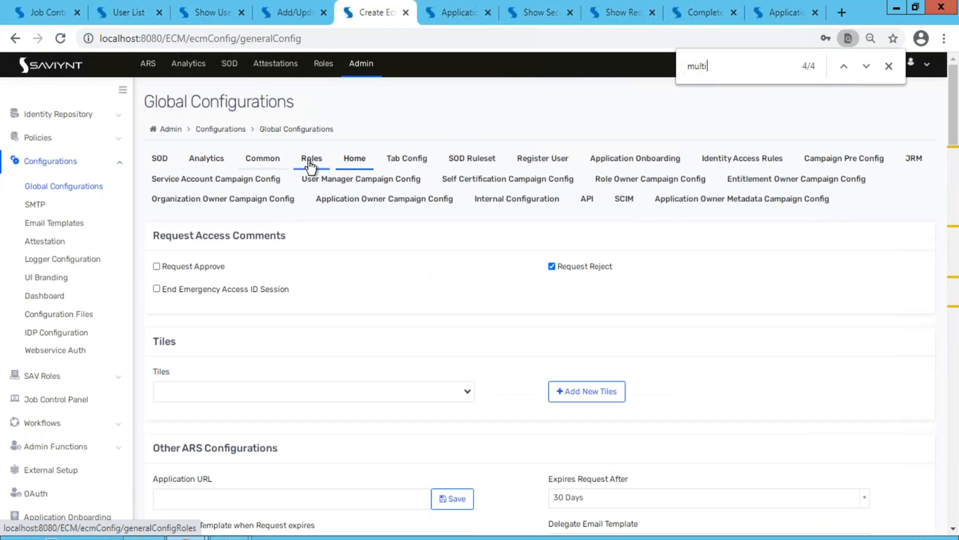
{"action": "left_click", "coordinate": [272, 173]}
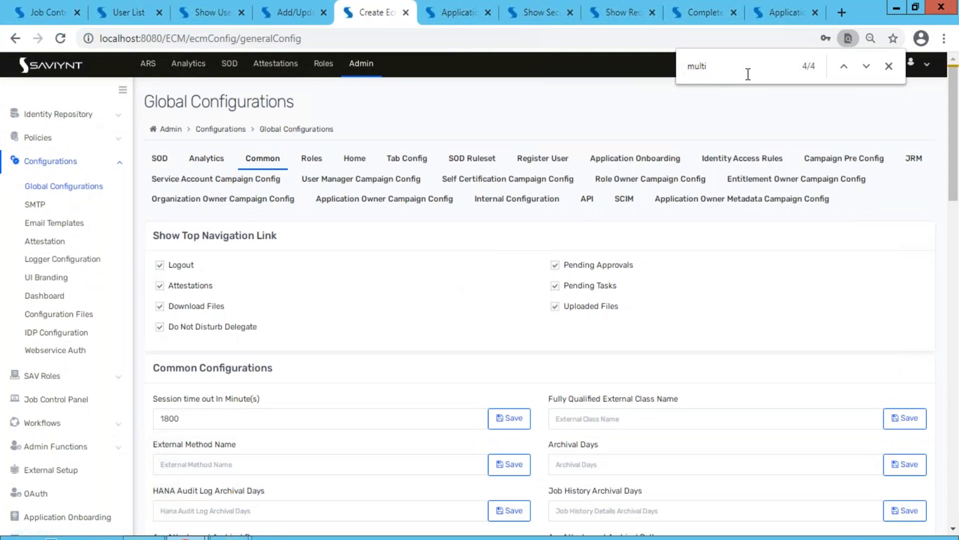
Switch to File Explorer and browse to the Conf folder under C:\saviynt\saviynt\saviynt.
{"action": "left_click", "coordinate": [144, 538]}
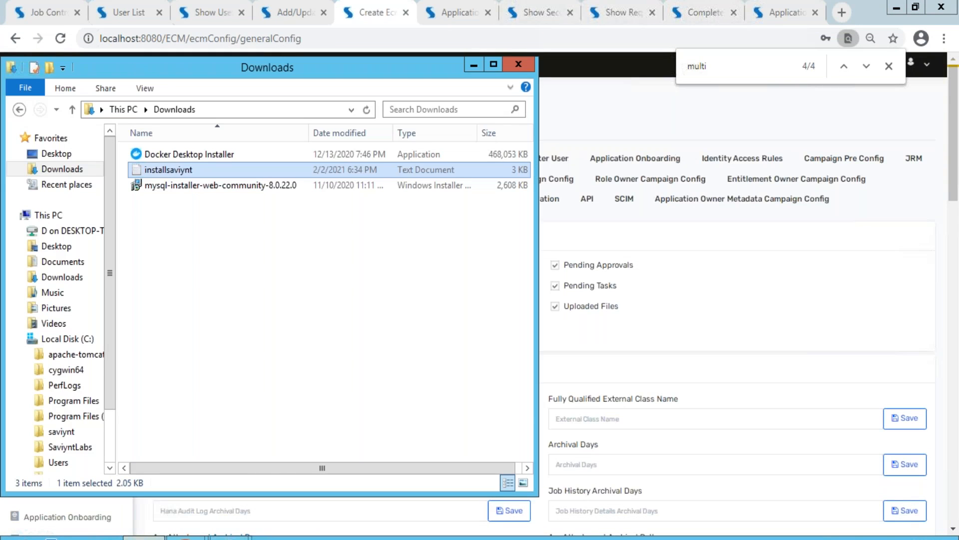
{"action": "left_click", "coordinate": [67, 446]}
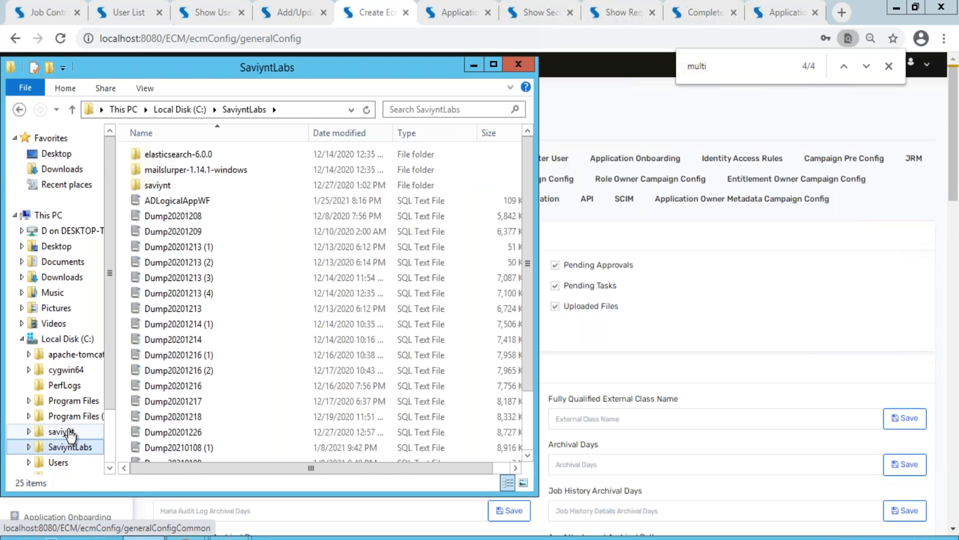
{"action": "left_click", "coordinate": [69, 432]}
{"action": "double_click", "coordinate": [157, 157]}
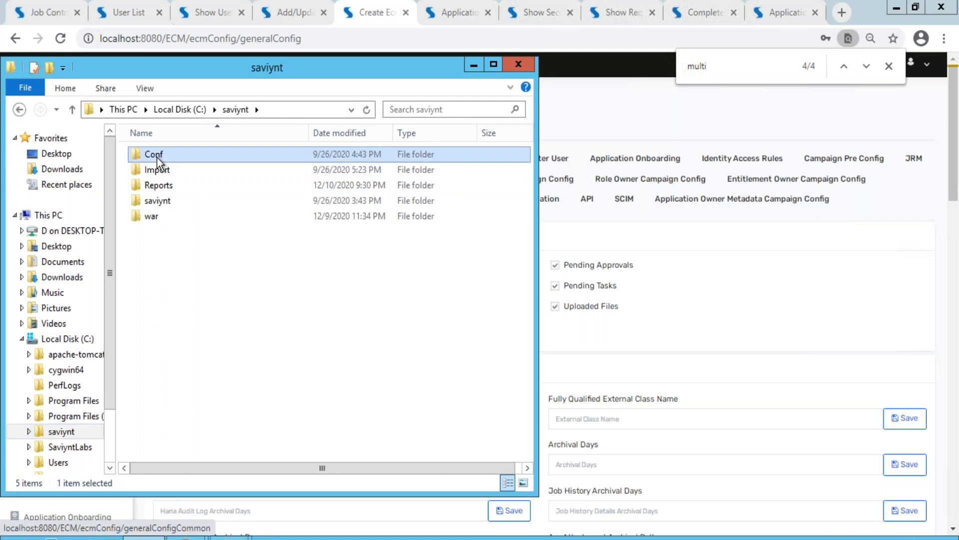
{"action": "left_click", "coordinate": [225, 110]}
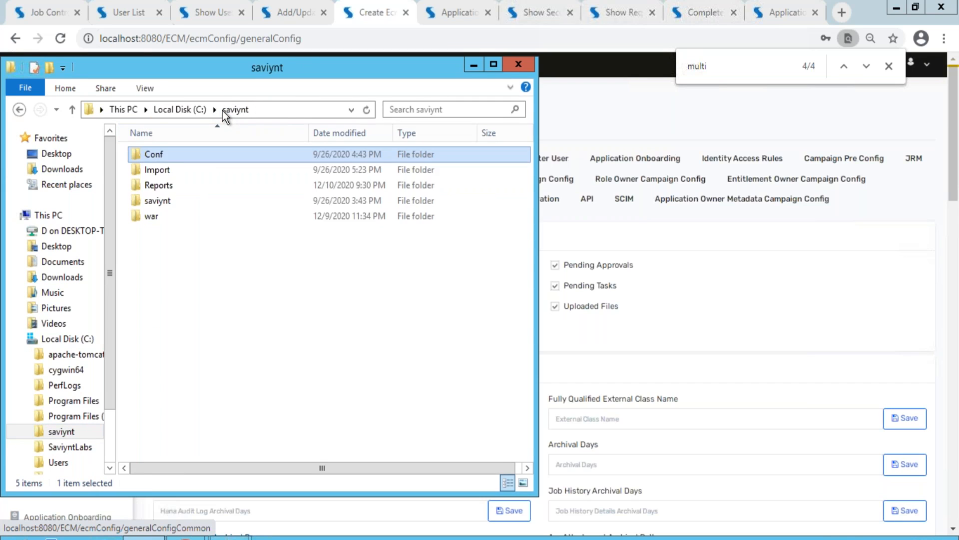
{"action": "double_click", "coordinate": [170, 202]}
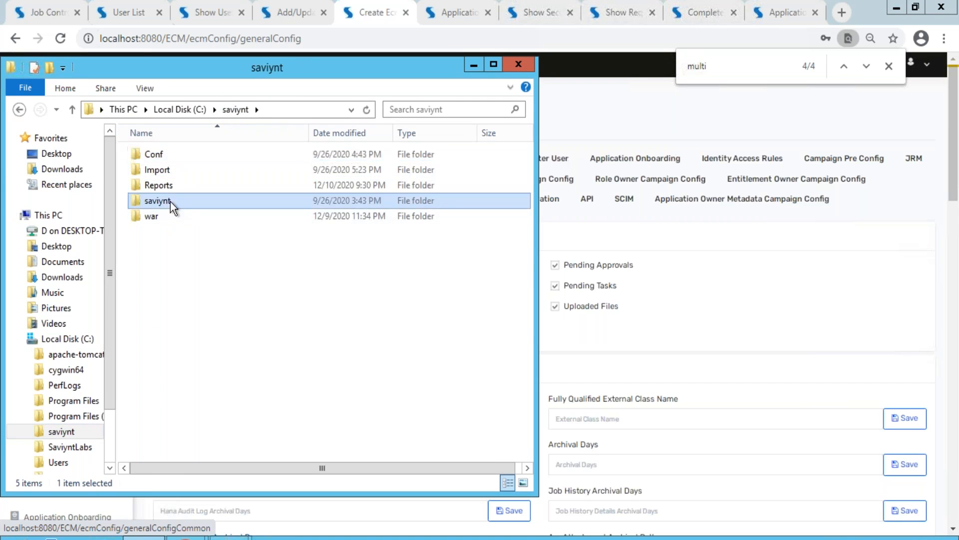
{"action": "double_click", "coordinate": [199, 156]}
{"action": "left_click", "coordinate": [224, 111]}
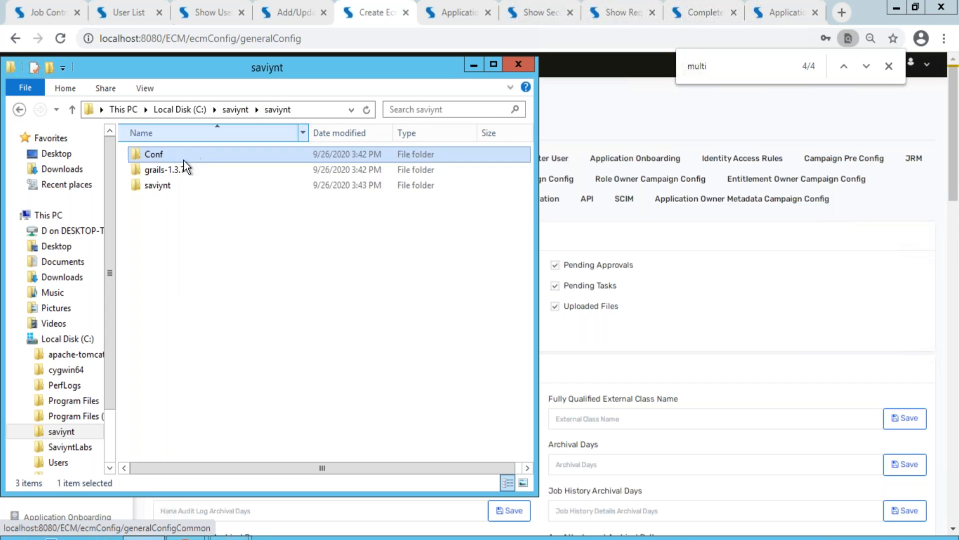
{"action": "double_click", "coordinate": [169, 186]}
{"action": "double_click", "coordinate": [178, 172]}
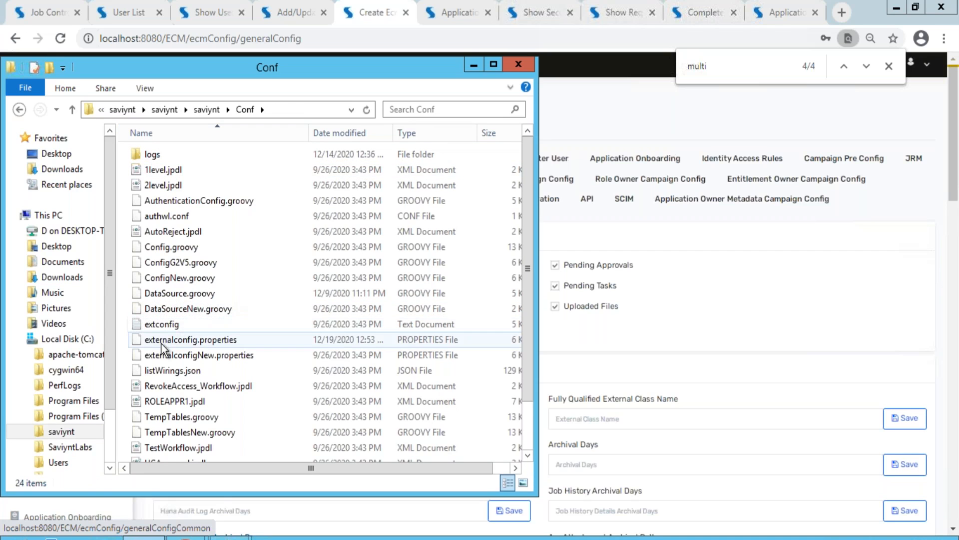
Open externalconfig.properties from the Conf folder in Notepad++ and decline the program update.
{"action": "left_click", "coordinate": [161, 343]}
{"action": "right_click", "coordinate": [160, 342]}
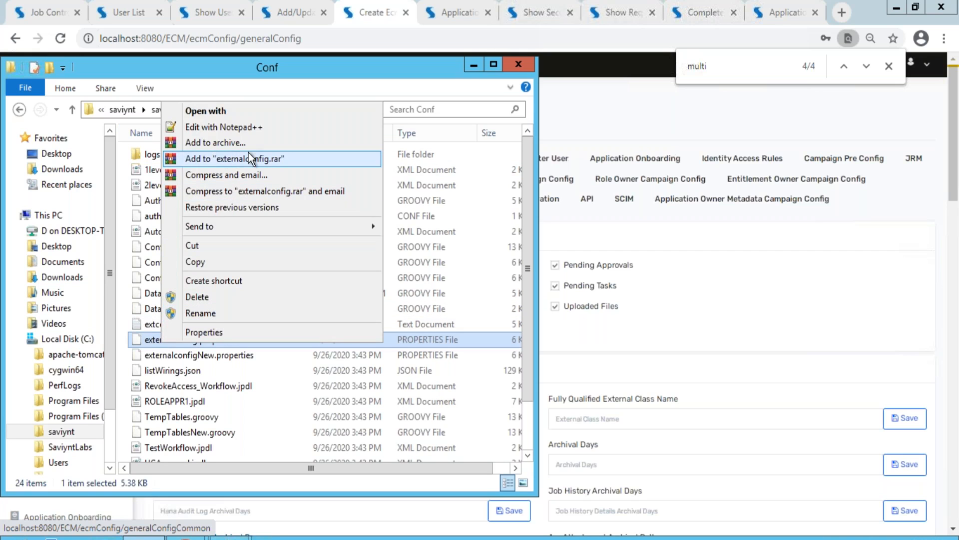
{"action": "left_click", "coordinate": [230, 129]}
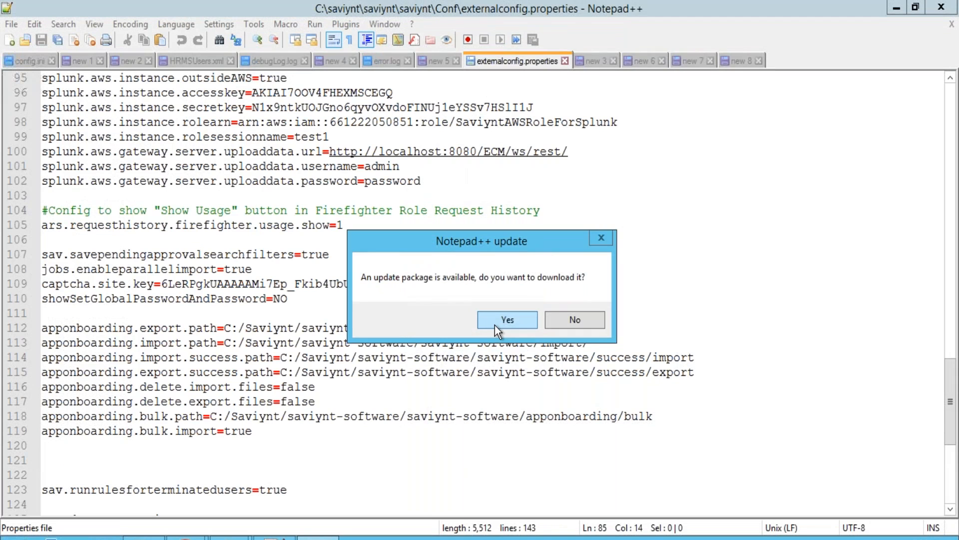
{"action": "left_click", "coordinate": [575, 323]}
Look through the end of externalconfig.properties and search the file for "mul".
{"action": "scroll", "coordinate": [432, 450], "scroll_direction": "down", "scroll_amount": 3}
{"action": "scroll", "coordinate": [432, 450], "scroll_direction": "down", "scroll_amount": 4}
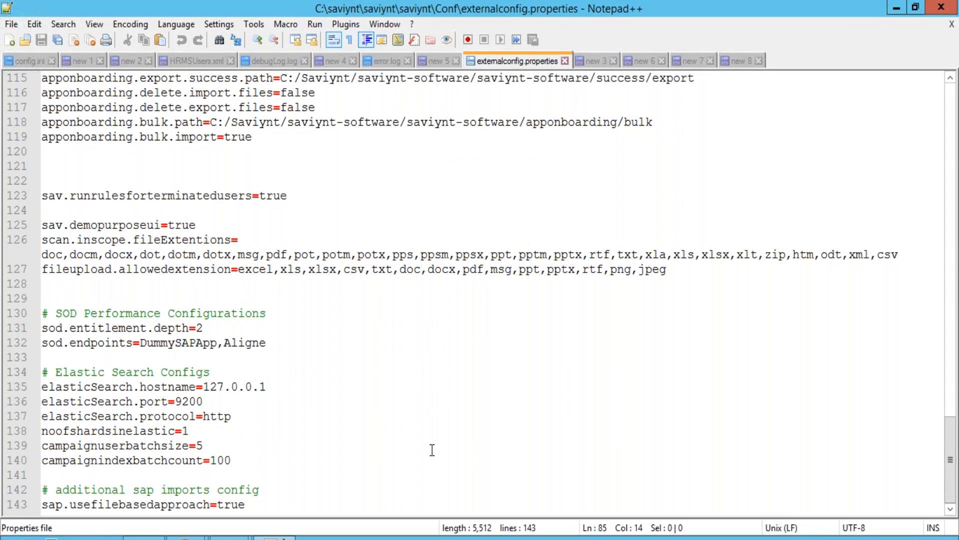
{"action": "key", "text": "ctrl+f"}
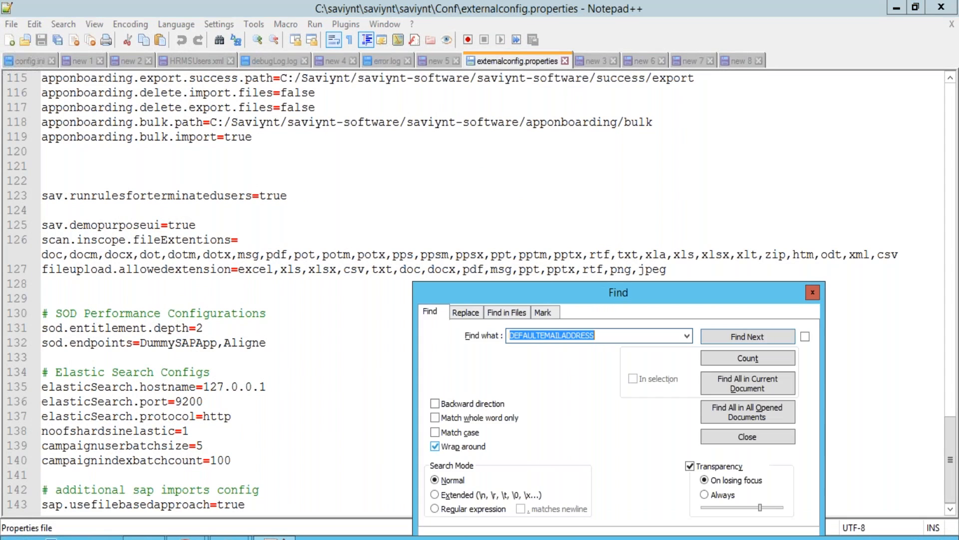
{"action": "type", "text": "mul"}
{"action": "key", "text": "Return"}
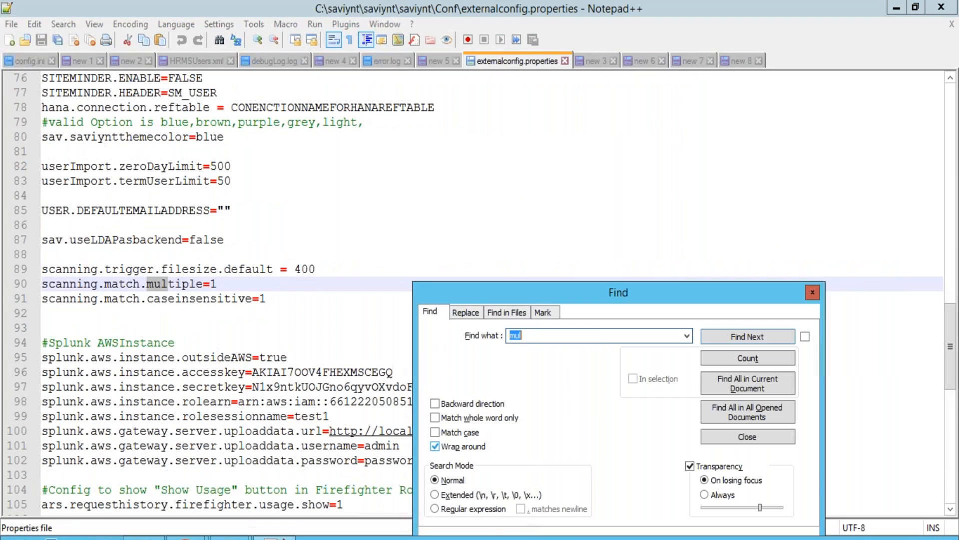
{"action": "key", "text": "Return"}
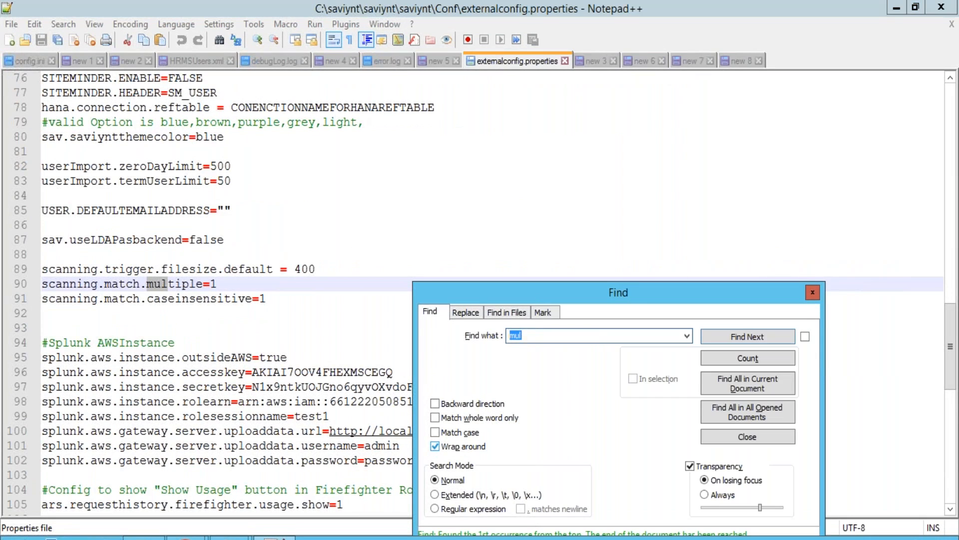
Search externalconfig.properties for "Thread", close the search, and glance over the surrounding lines.
{"action": "key", "text": "BackSpace"}
{"action": "type", "text": "Thread"}
{"action": "key", "text": "Return"}
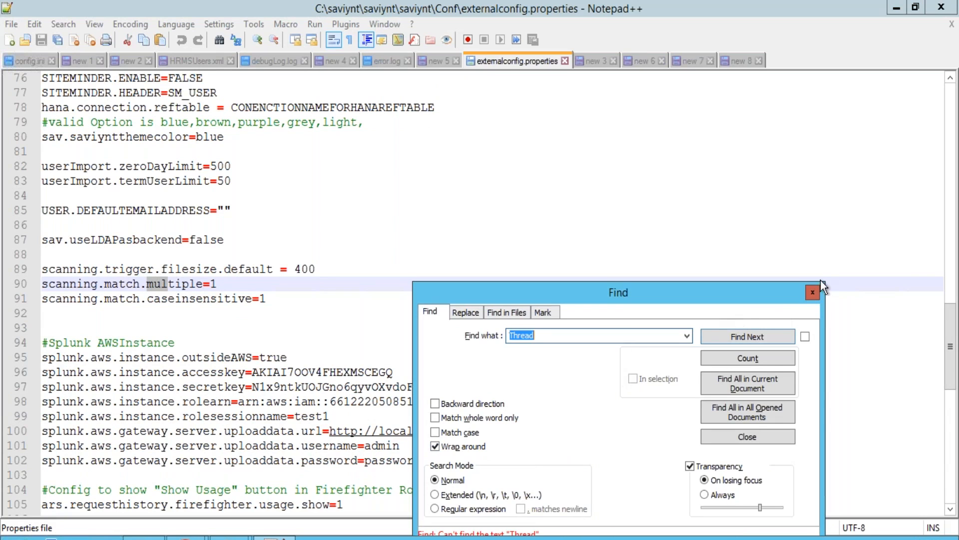
{"action": "left_click", "coordinate": [810, 296]}
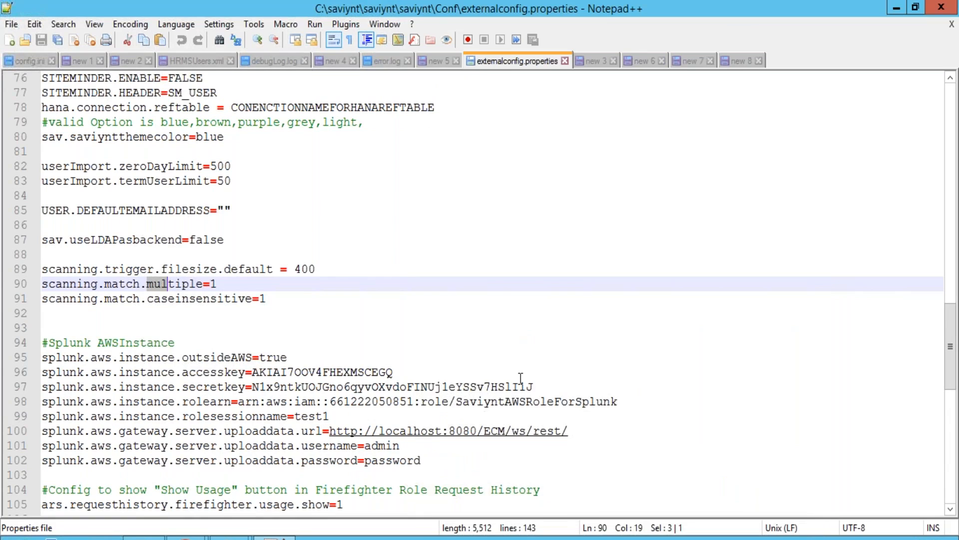
{"action": "scroll", "coordinate": [518, 379], "scroll_direction": "down", "scroll_amount": 4}
{"action": "scroll", "coordinate": [521, 379], "scroll_direction": "up", "scroll_amount": 3}
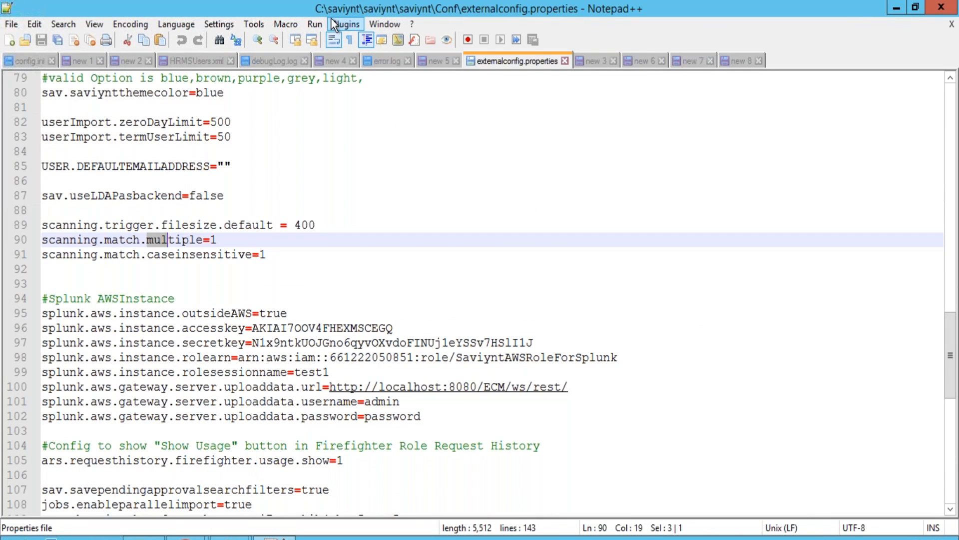
Minimize the remote desktop session and show the root of New Volume (D:) in the local File Explorer.
{"action": "mouse_move", "coordinate": [372, 6]}
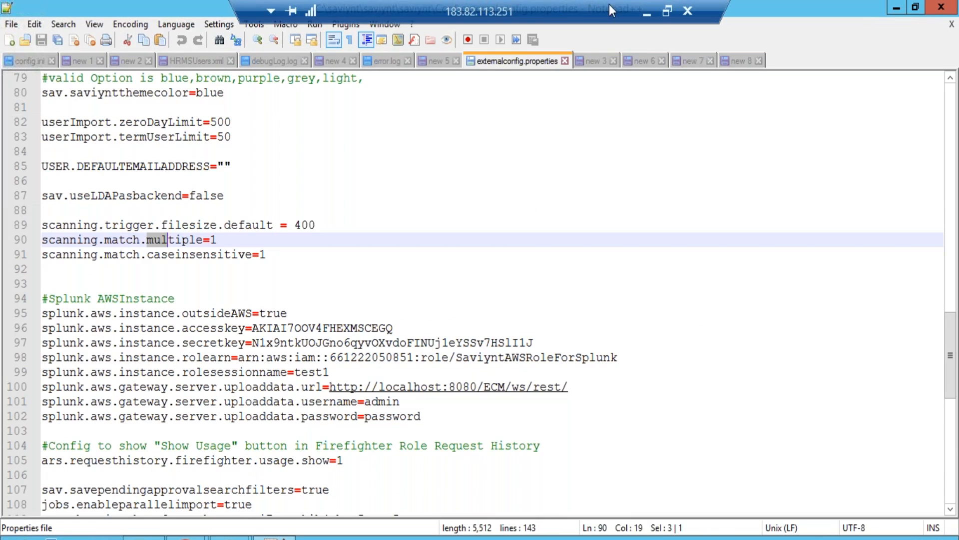
{"action": "left_click", "coordinate": [641, 18]}
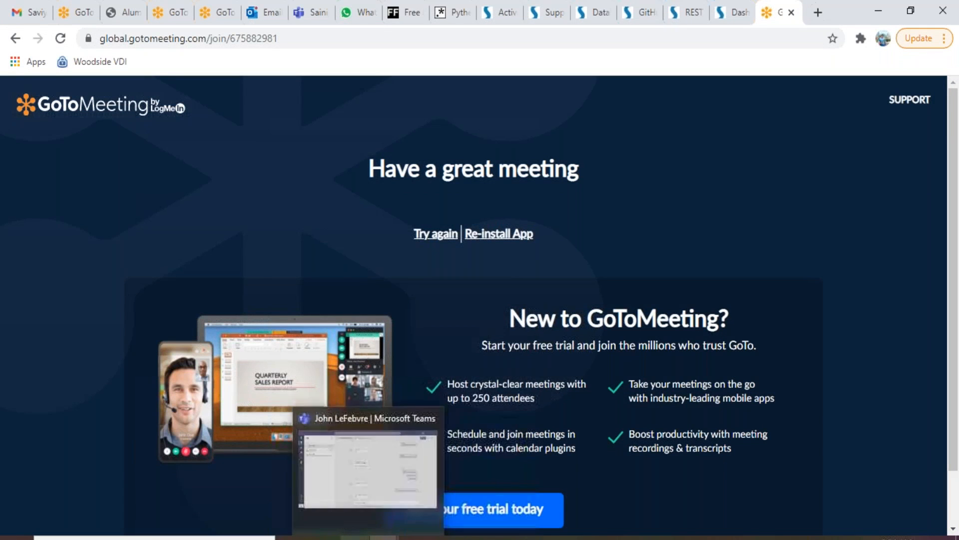
{"action": "mouse_move", "coordinate": [325, 537]}
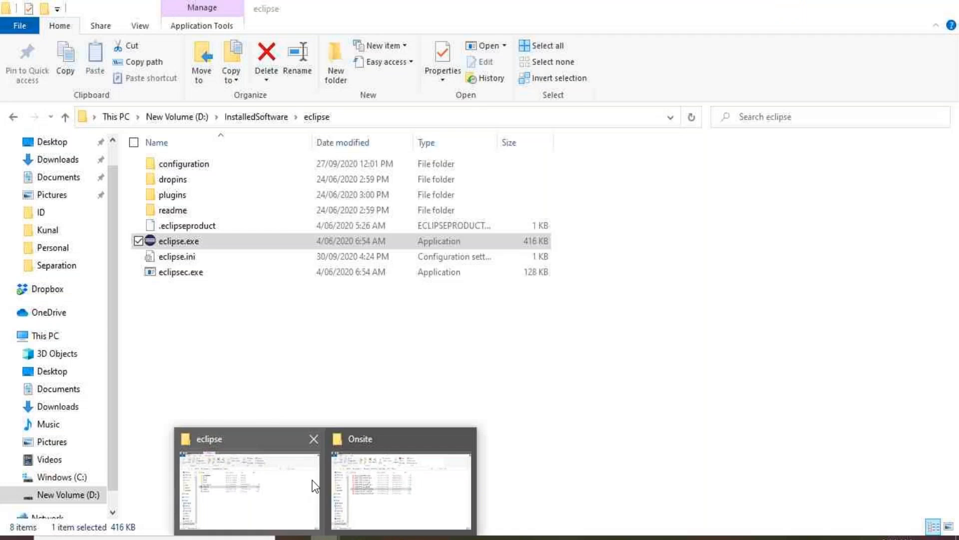
{"action": "left_click", "coordinate": [345, 481]}
{"action": "left_click", "coordinate": [199, 119]}
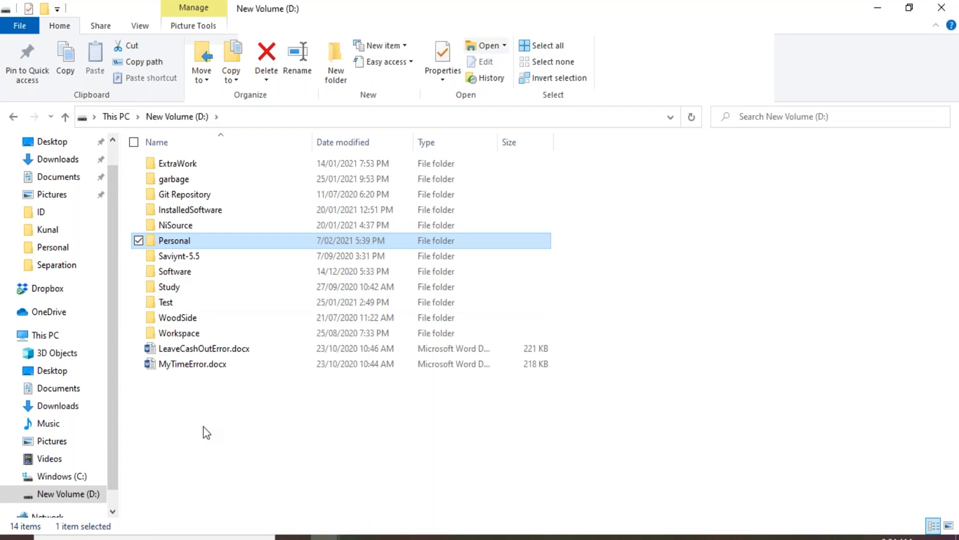
Open the local externalconfig.properties file from the WoodSide folder on drive D.
{"action": "double_click", "coordinate": [181, 318]}
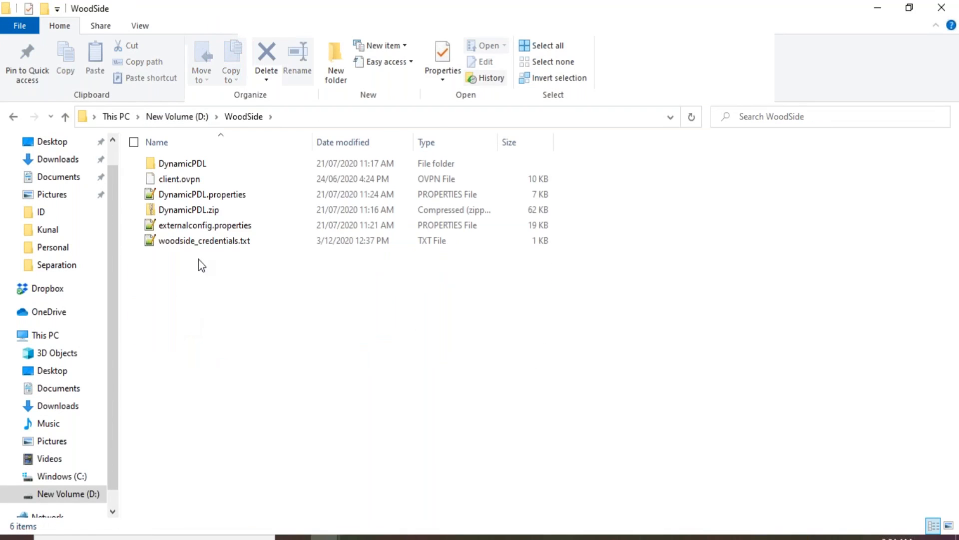
{"action": "left_click", "coordinate": [220, 229]}
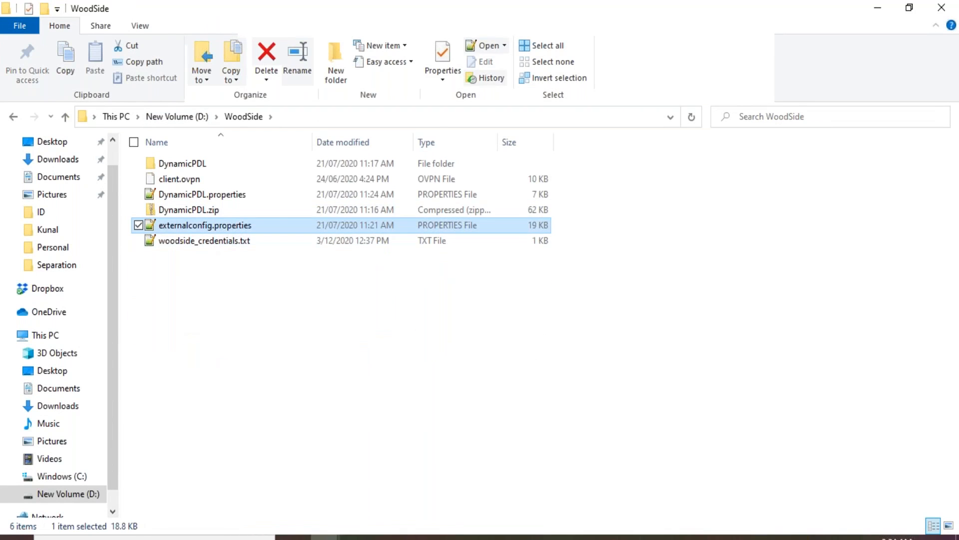
{"action": "double_click", "coordinate": [220, 229]}
Search the WoodSide externalconfig.properties for "thread", check for further matches, and move the Find dialog off the text.
{"action": "scroll", "coordinate": [355, 390], "scroll_direction": "down", "scroll_amount": 6}
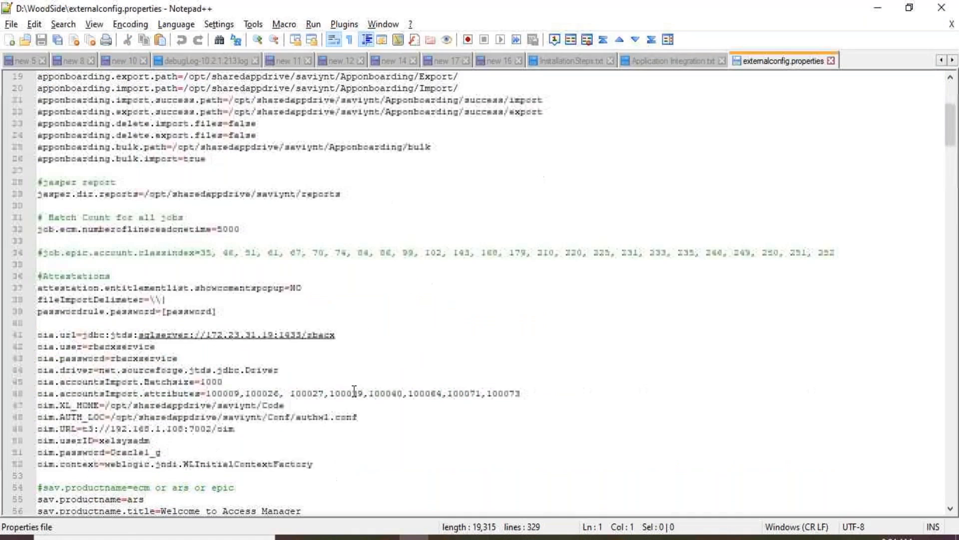
{"action": "scroll", "coordinate": [354, 390], "scroll_direction": "down", "scroll_amount": 6}
{"action": "key", "text": "ctrl+f"}
{"action": "type", "text": "thread"}
{"action": "key", "text": "Return"}
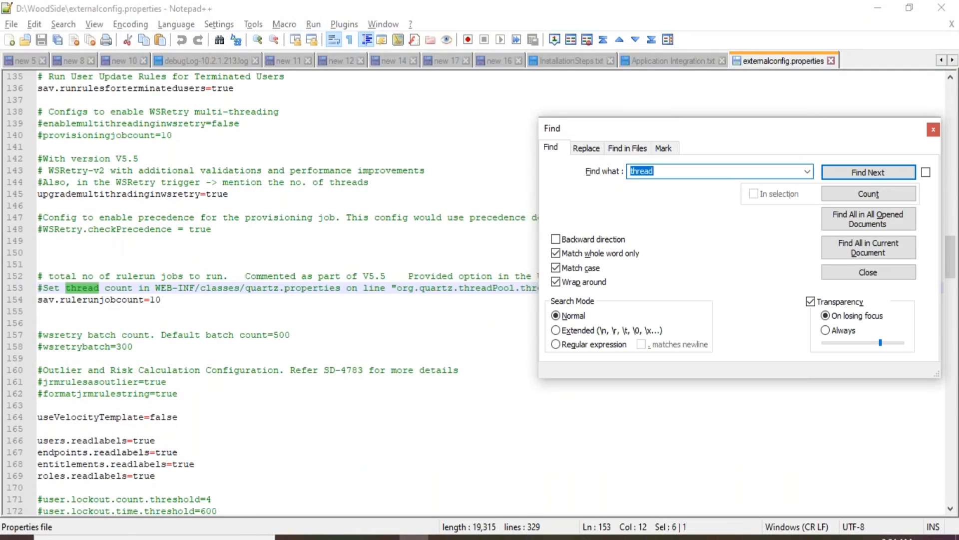
{"action": "key", "text": "Return"}
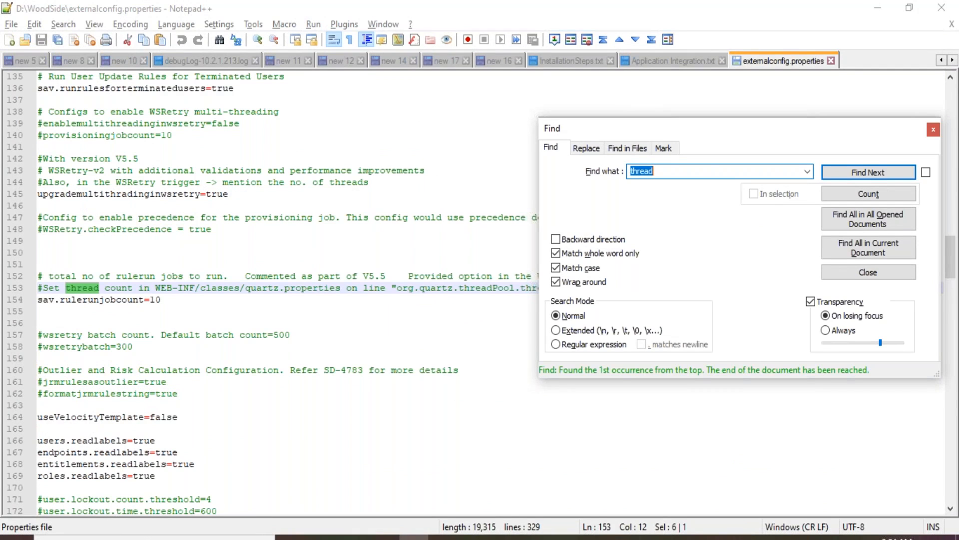
{"action": "left_click_drag", "start_coordinate": [721, 126], "coordinate": [587, 131]}
{"action": "left_click", "coordinate": [734, 177]}
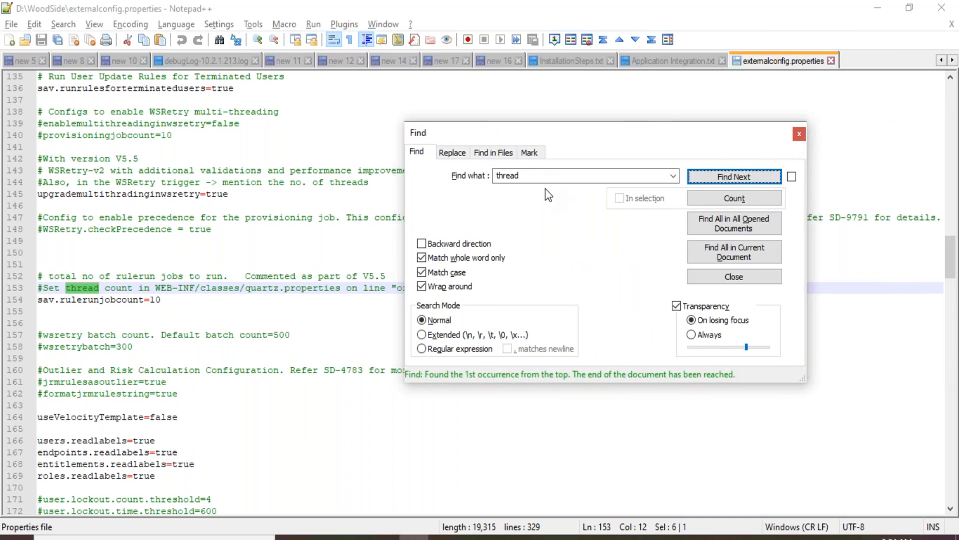
Search the WoodSide externalconfig.properties for "multi", close the search, and read the lines around the WSRetry multi-threading settings.
{"action": "double_click", "coordinate": [555, 176]}
{"action": "type", "text": "multi"}
{"action": "key", "text": "Return"}
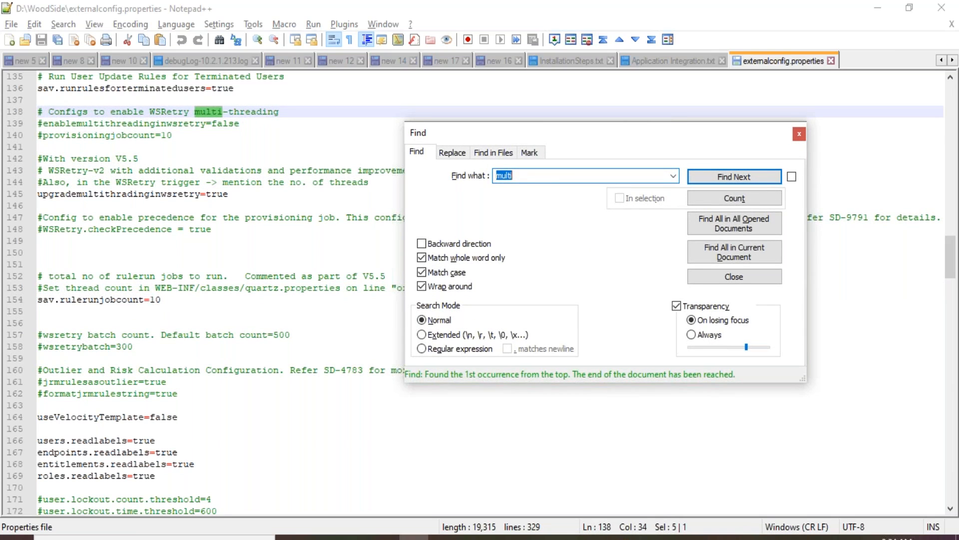
{"action": "left_click", "coordinate": [801, 132]}
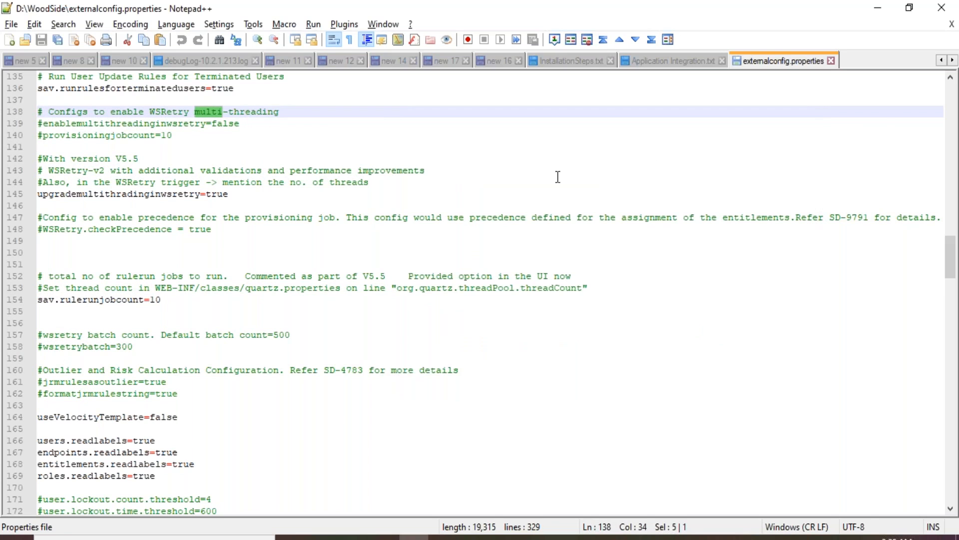
{"action": "scroll", "coordinate": [558, 176], "scroll_direction": "up", "scroll_amount": 2}
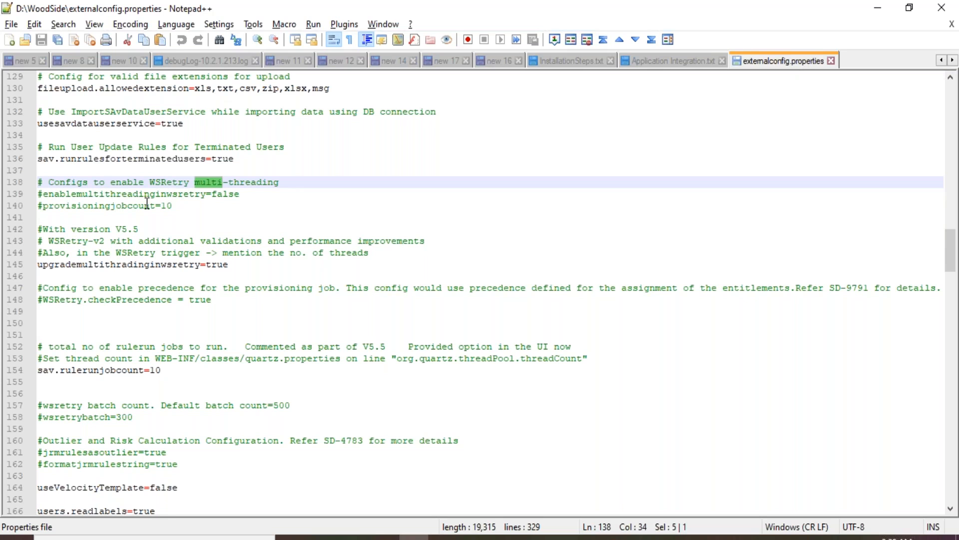
Switch to the remote desktop's externalconfig.properties and look through the file for WSRetry multi-threading settings.
{"action": "key", "text": "alt+Tab"}
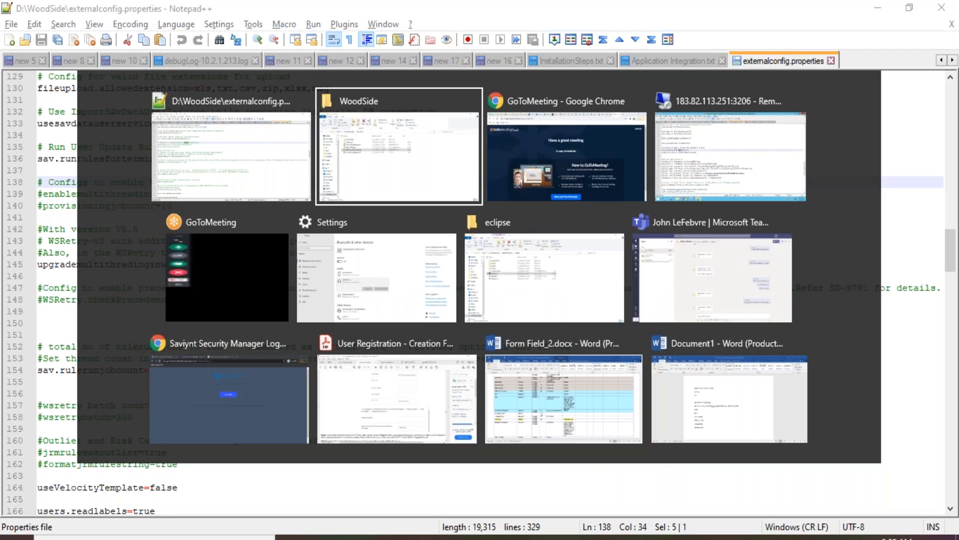
{"action": "key", "text": "alt+Tab"}
{"action": "key", "text": "alt+Tab"}
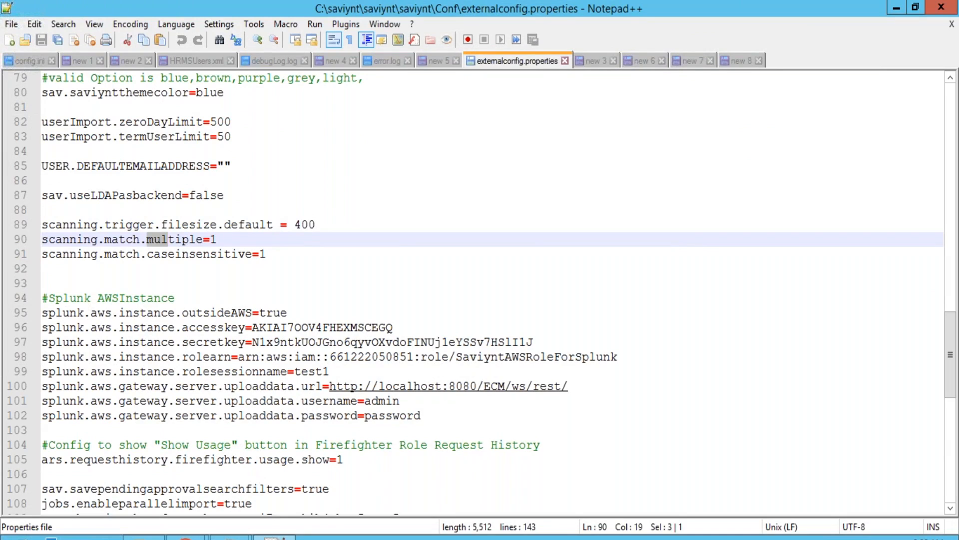
{"action": "left_click", "coordinate": [305, 276]}
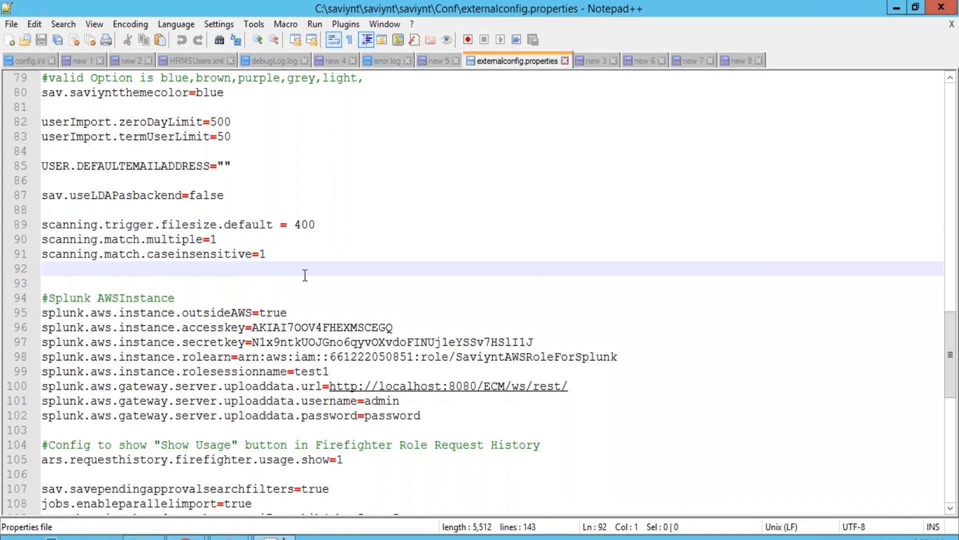
{"action": "scroll", "coordinate": [305, 275], "scroll_direction": "up", "scroll_amount": 14}
{"action": "scroll", "coordinate": [305, 275], "scroll_direction": "up", "scroll_amount": 12}
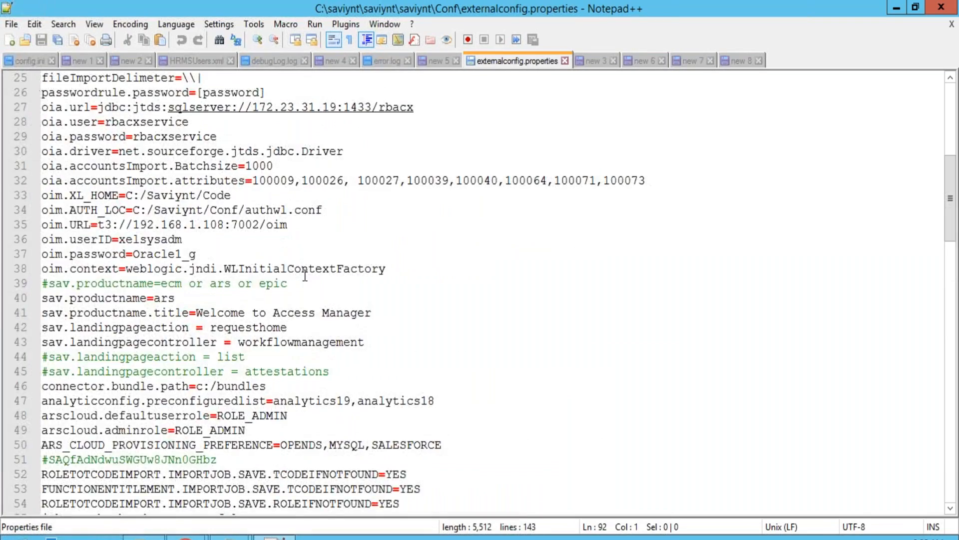
{"action": "scroll", "coordinate": [305, 275], "scroll_direction": "down", "scroll_amount": 20}
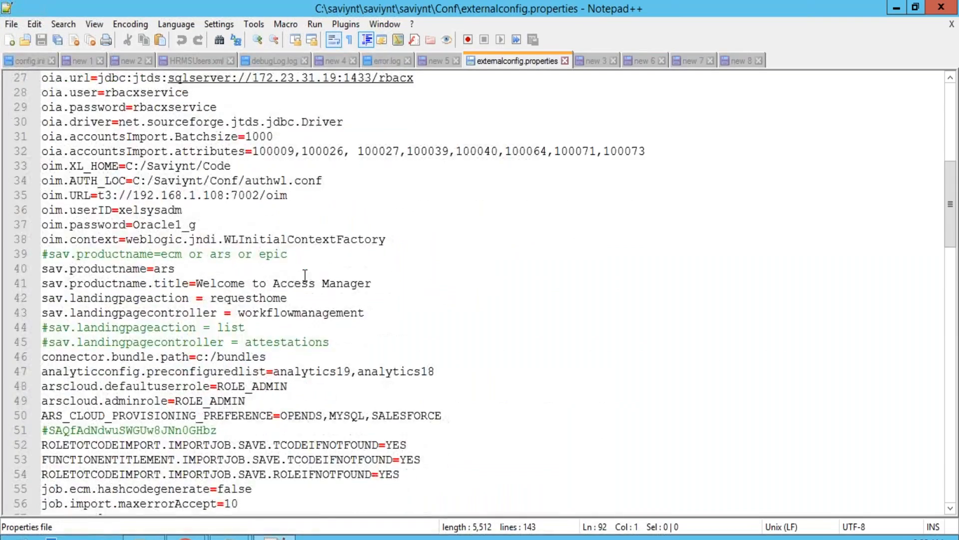
{"action": "scroll", "coordinate": [305, 275], "scroll_direction": "down", "scroll_amount": 14}
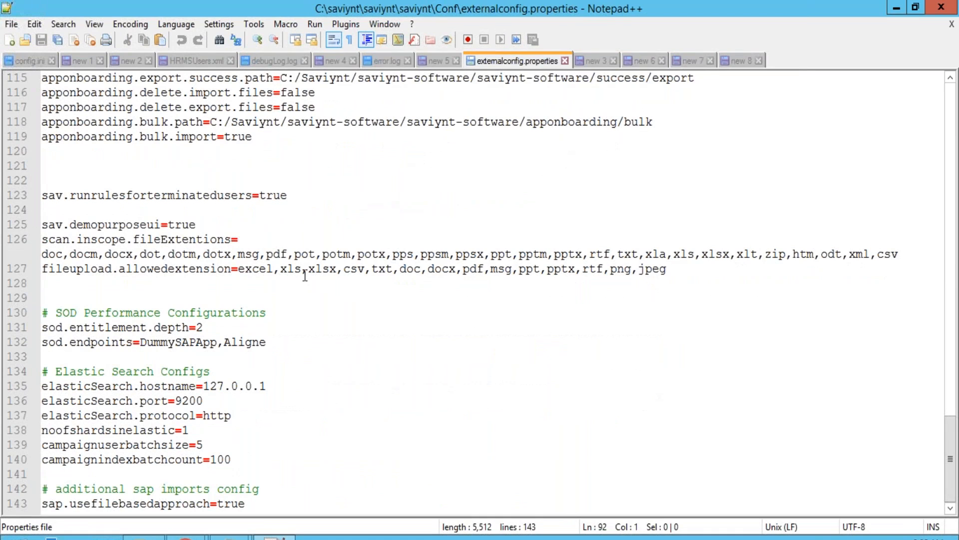
Switch to the Saviynt browser window, dismiss the page search for "multi", and bring up the Job Control Panel.
{"action": "key", "text": "alt+Tab"}
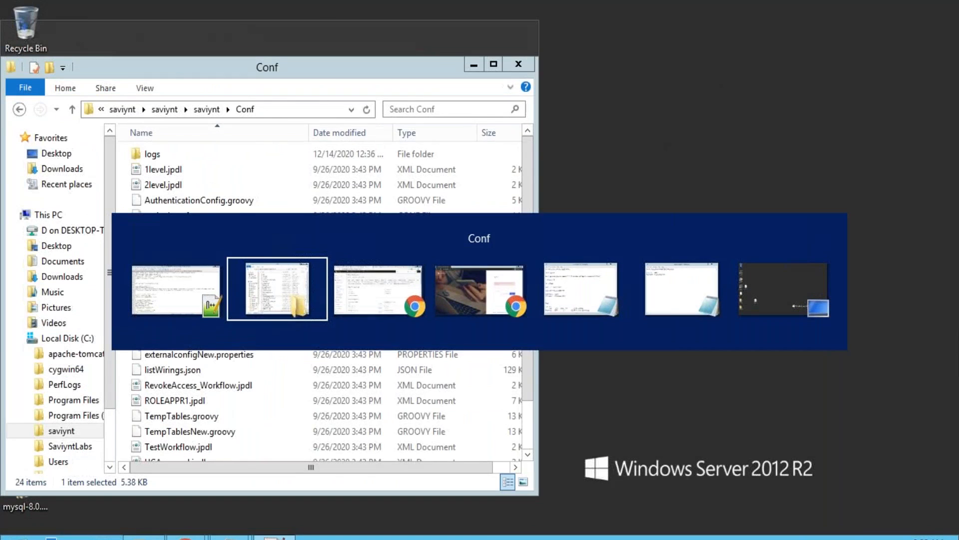
{"action": "key", "text": "alt+Tab"}
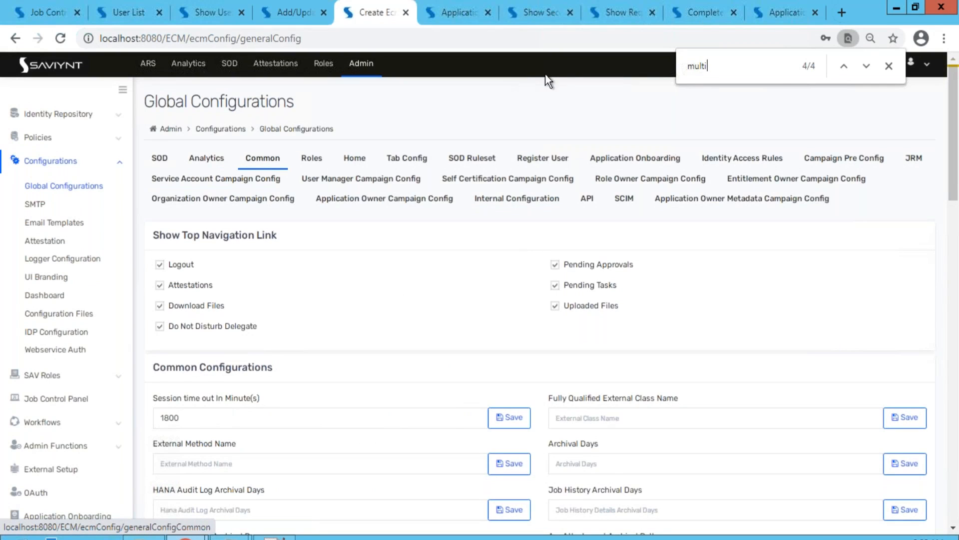
{"action": "left_click", "coordinate": [889, 66]}
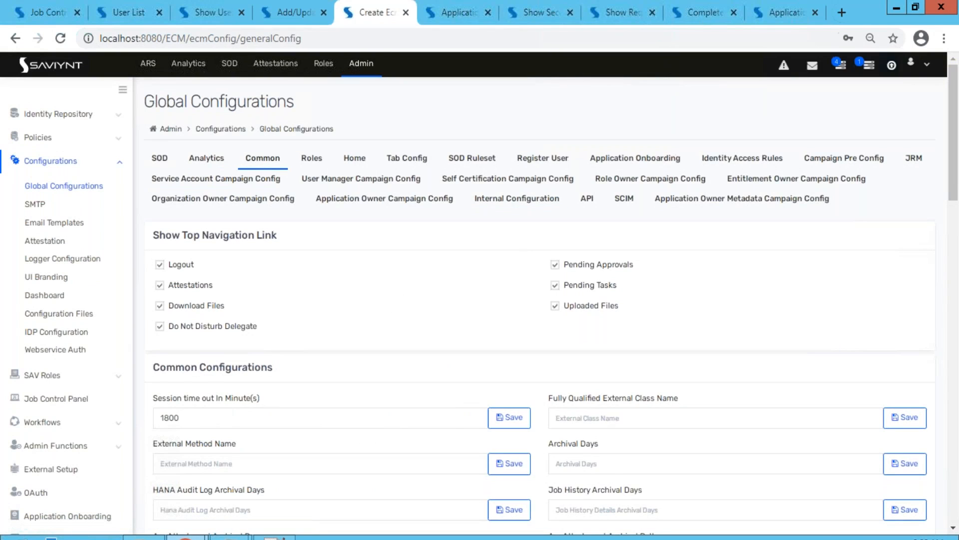
{"action": "left_click", "coordinate": [268, 20]}
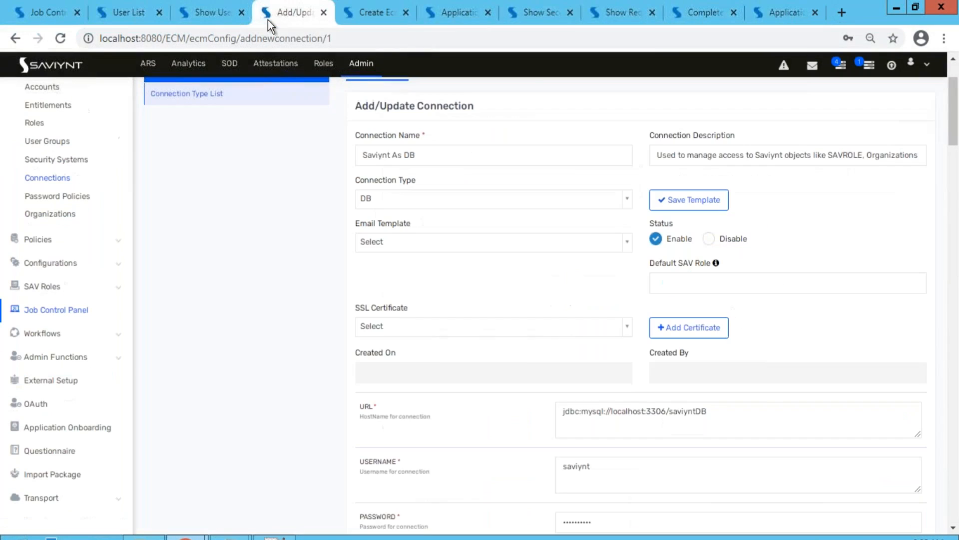
{"action": "left_click", "coordinate": [190, 22]}
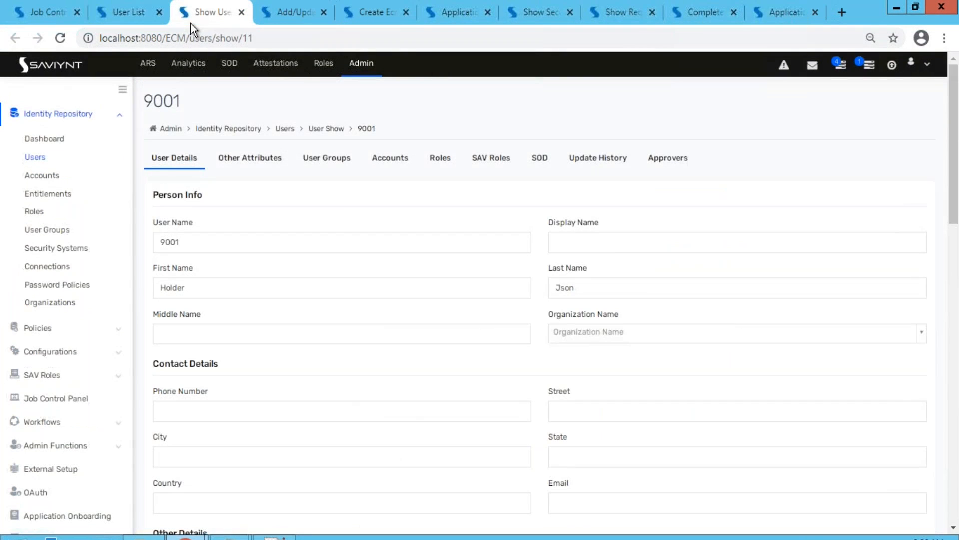
{"action": "left_click", "coordinate": [139, 22]}
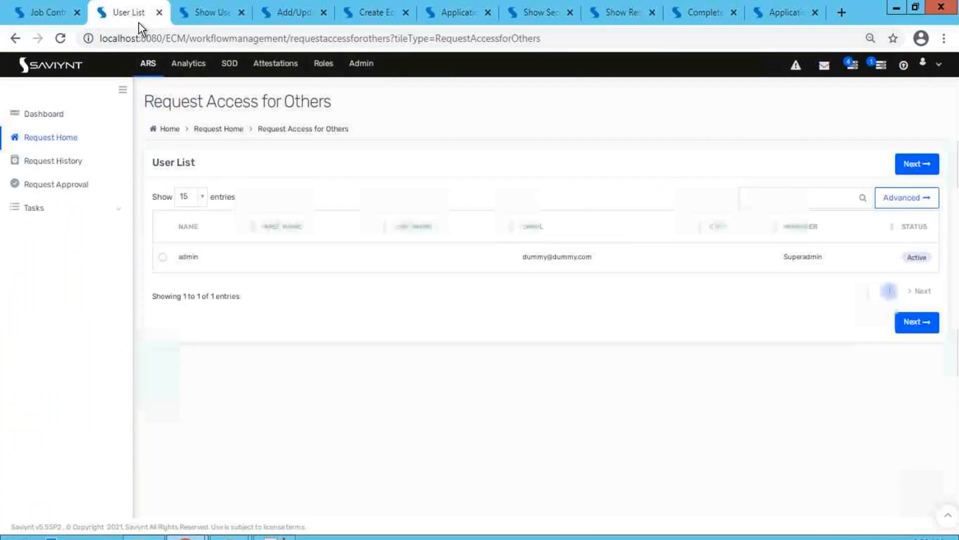
{"action": "left_click", "coordinate": [59, 24]}
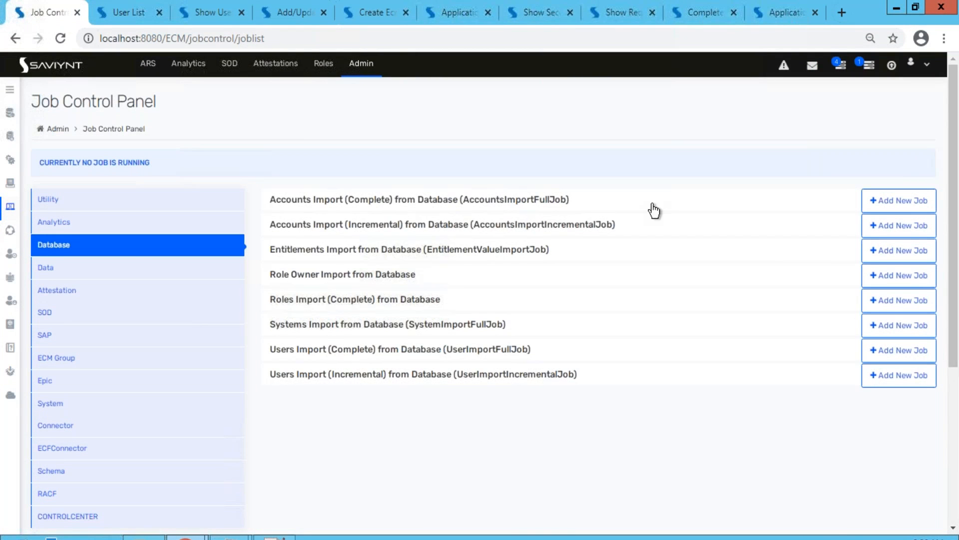
Try to add an Application Data Import (Multi Threaded) job named Test in the Data category.
{"action": "left_click", "coordinate": [168, 279]}
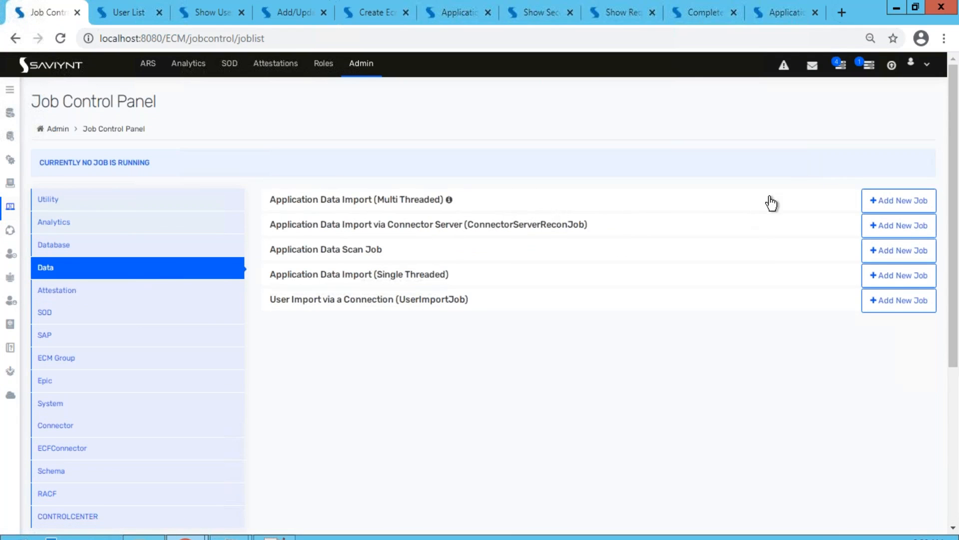
{"action": "left_click", "coordinate": [893, 210]}
{"action": "left_click", "coordinate": [462, 159]}
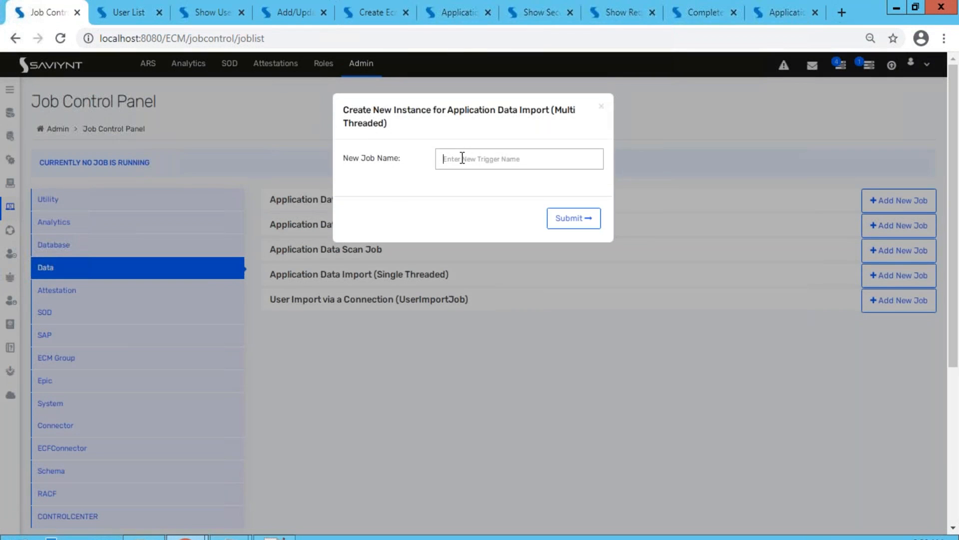
{"action": "type", "text": "Test"}
{"action": "left_click", "coordinate": [574, 218]}
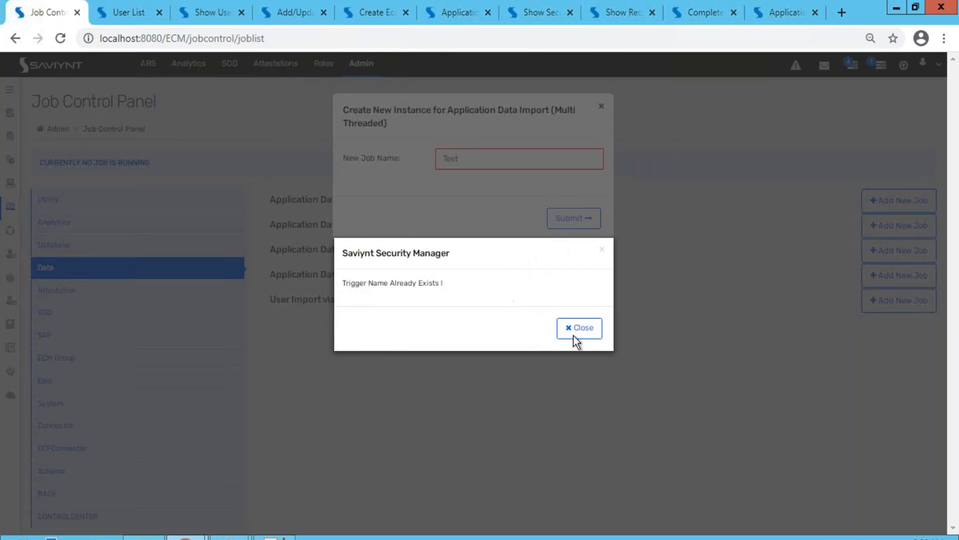
{"action": "left_click", "coordinate": [593, 334]}
Change the new multi-threaded import job's name to TestMultiThreadRecon and submit it.
{"action": "left_click", "coordinate": [508, 166]}
{"action": "type", "text": "Mul"}
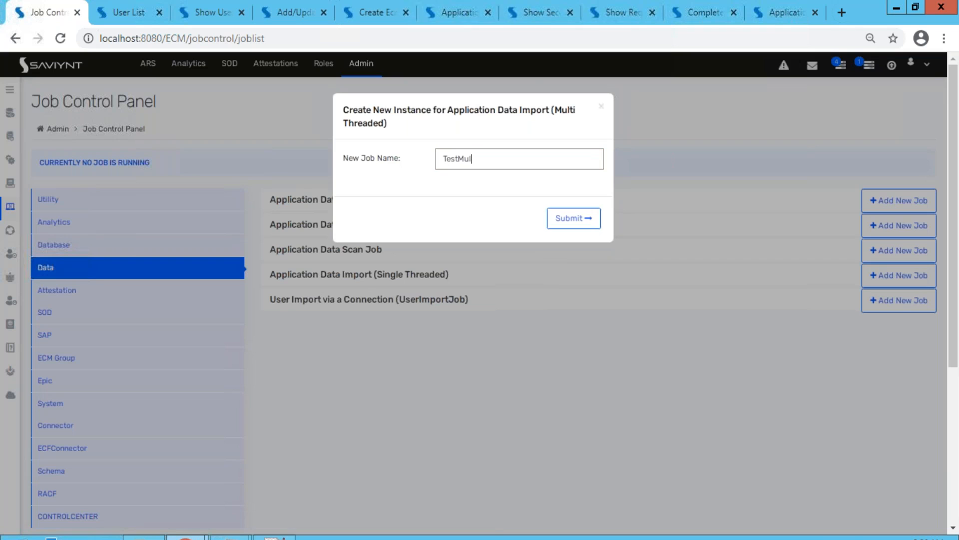
{"action": "type", "text": "tiThread"}
{"action": "type", "text": "T"}
{"action": "type", "text": "Recon"}
{"action": "left_click", "coordinate": [569, 209]}
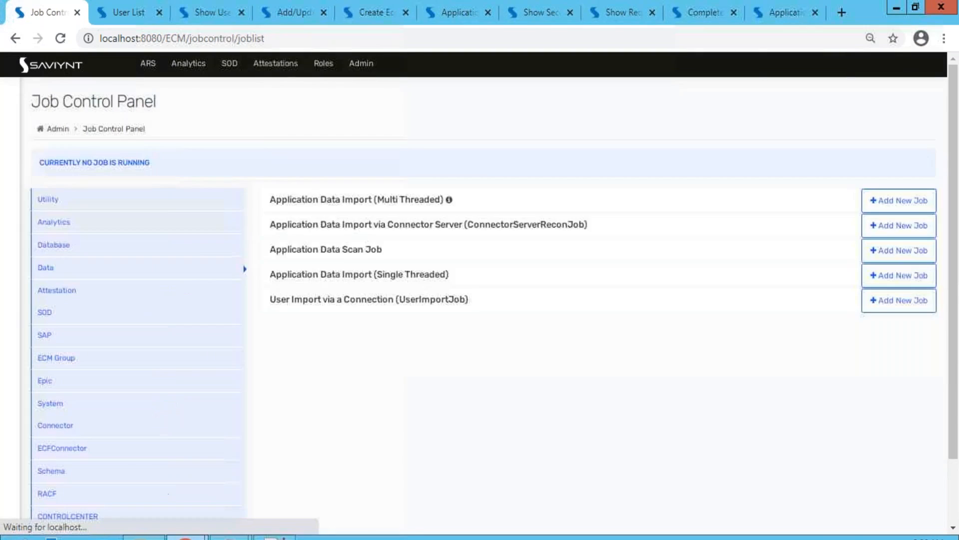
{"action": "left_click", "coordinate": [590, 209]}
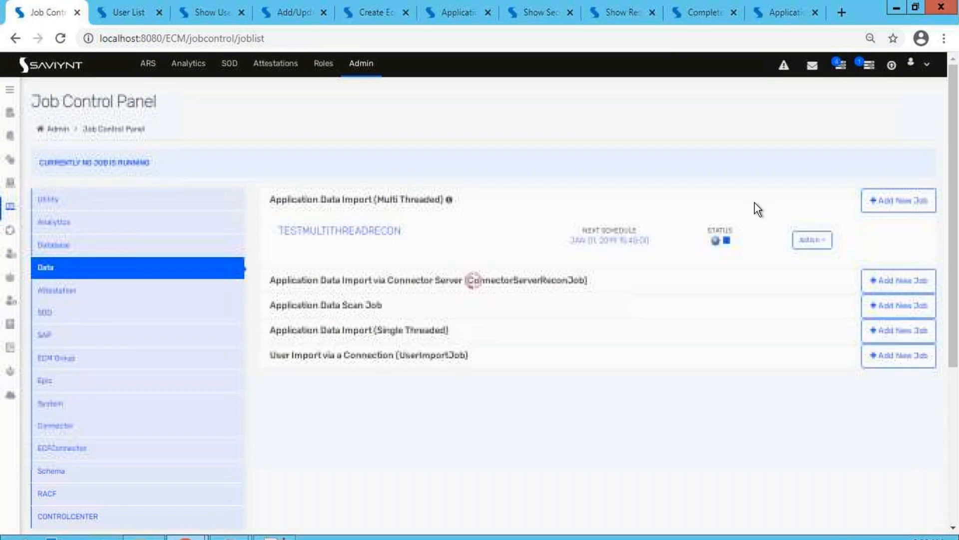
Edit the TestMultiThreadRecon trigger with system Zendesk and a maximum of 10 triggers, and cancel without saving.
{"action": "left_click", "coordinate": [871, 243]}
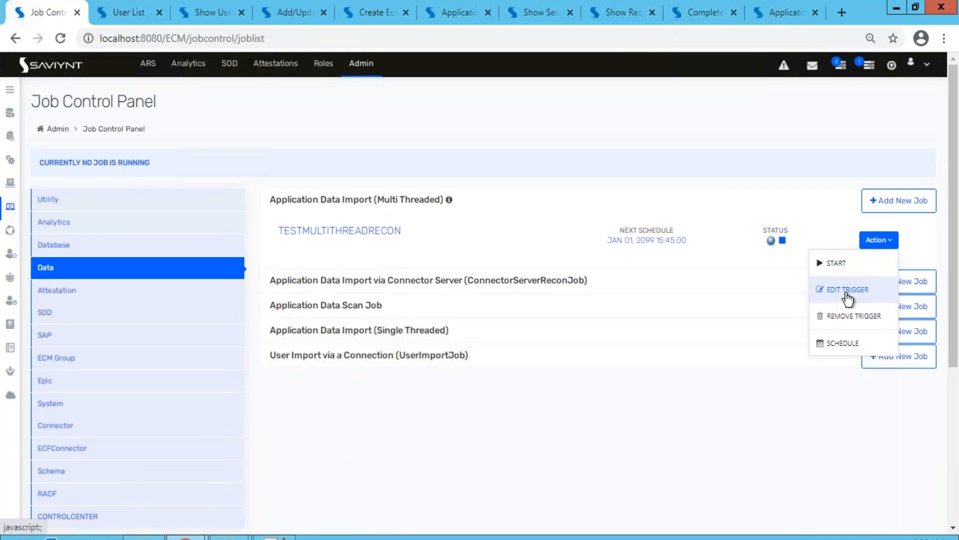
{"action": "left_click", "coordinate": [847, 292]}
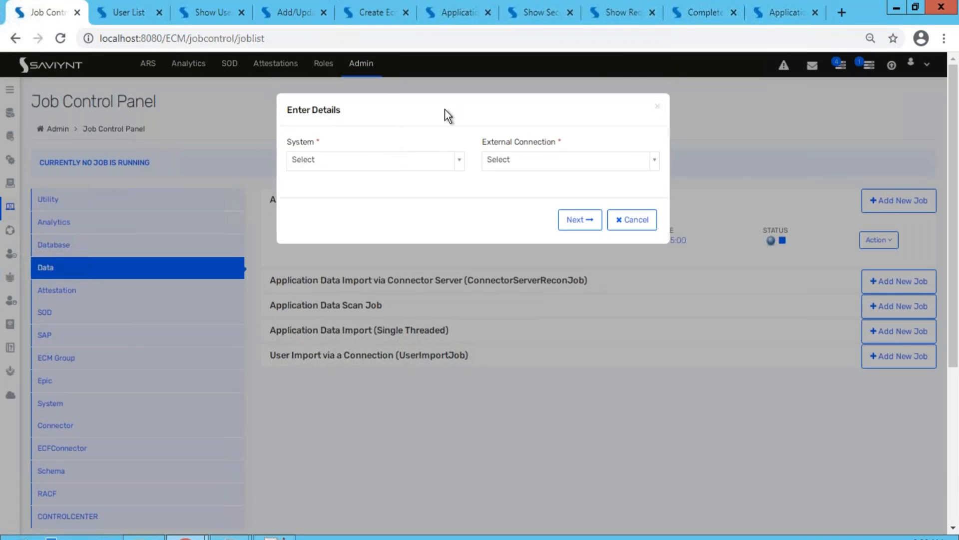
{"action": "left_click", "coordinate": [450, 161]}
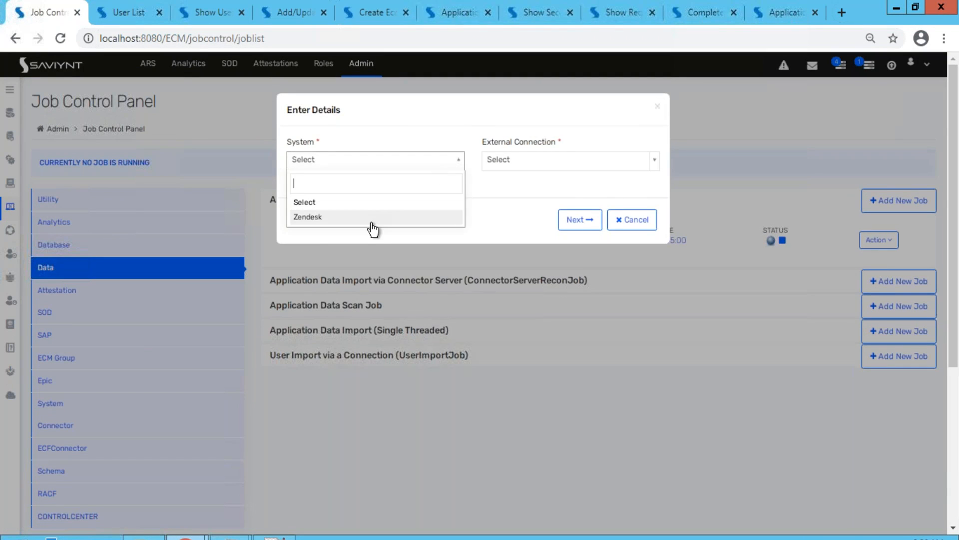
{"action": "left_click", "coordinate": [405, 217]}
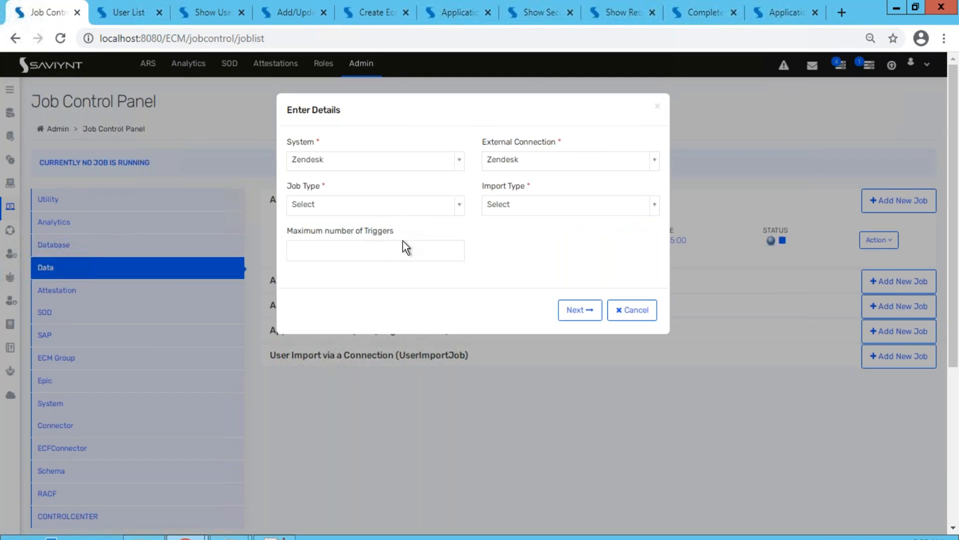
{"action": "left_click", "coordinate": [381, 256]}
{"action": "type", "text": "10"}
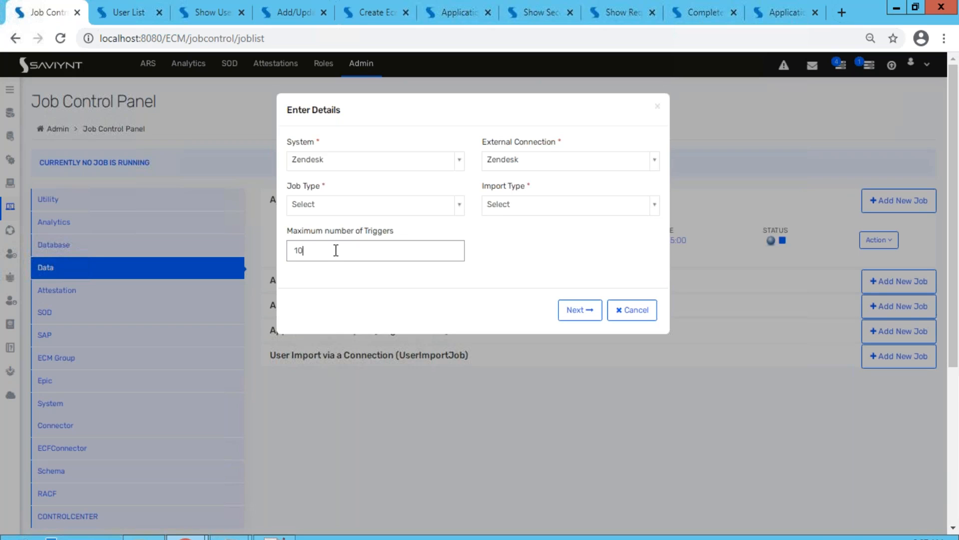
{"action": "left_click", "coordinate": [629, 309]}
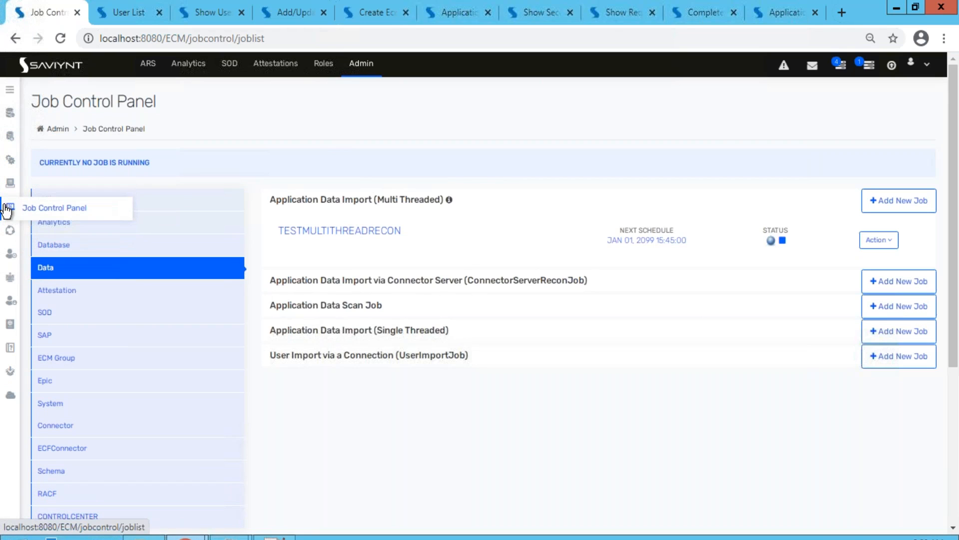
{"action": "scroll", "coordinate": [6, 210], "scroll_direction": "down", "scroll_amount": 5}
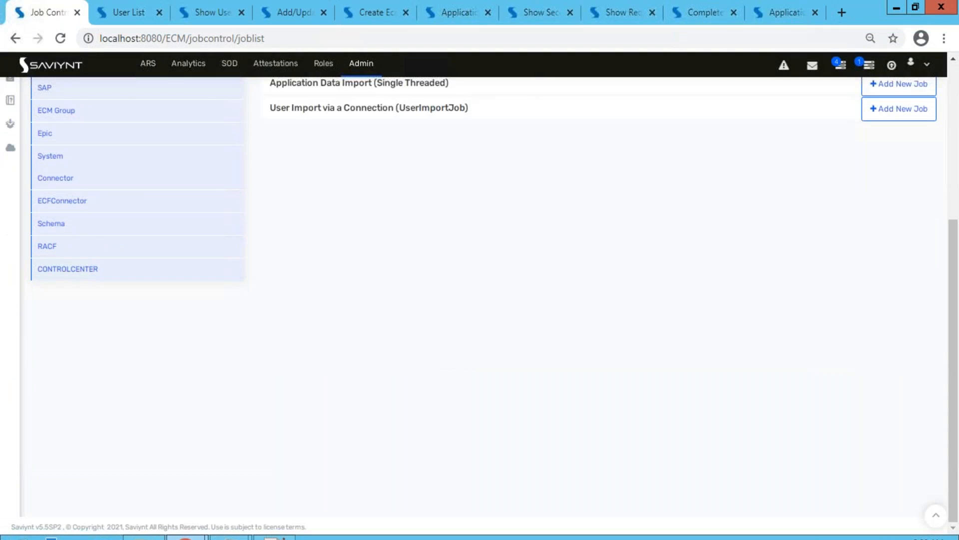
{"action": "scroll", "coordinate": [480, 295], "scroll_direction": "up", "scroll_amount": 5}
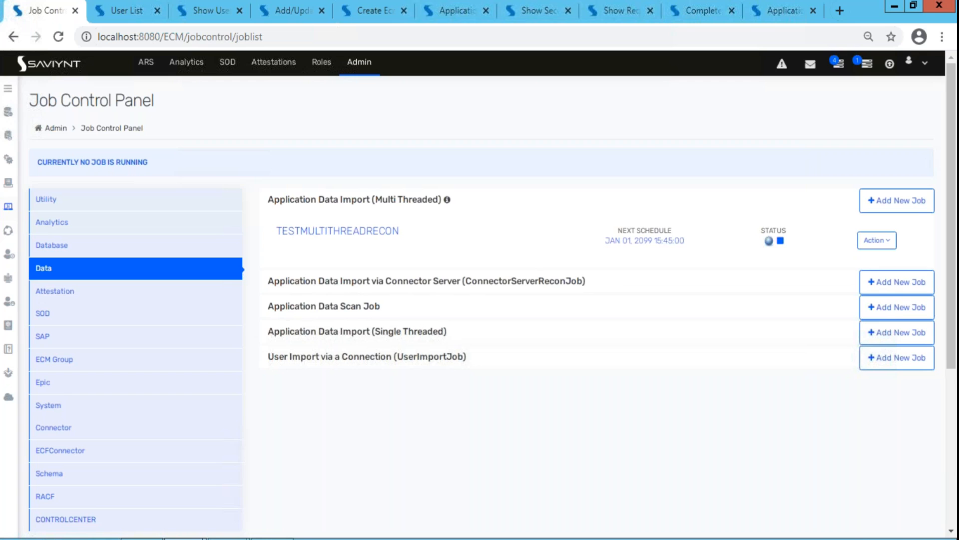
Launch MySQL Workbench and open the SavDB1_Saviynt connection.
{"action": "key", "text": "super"}
{"action": "type", "text": "wor"}
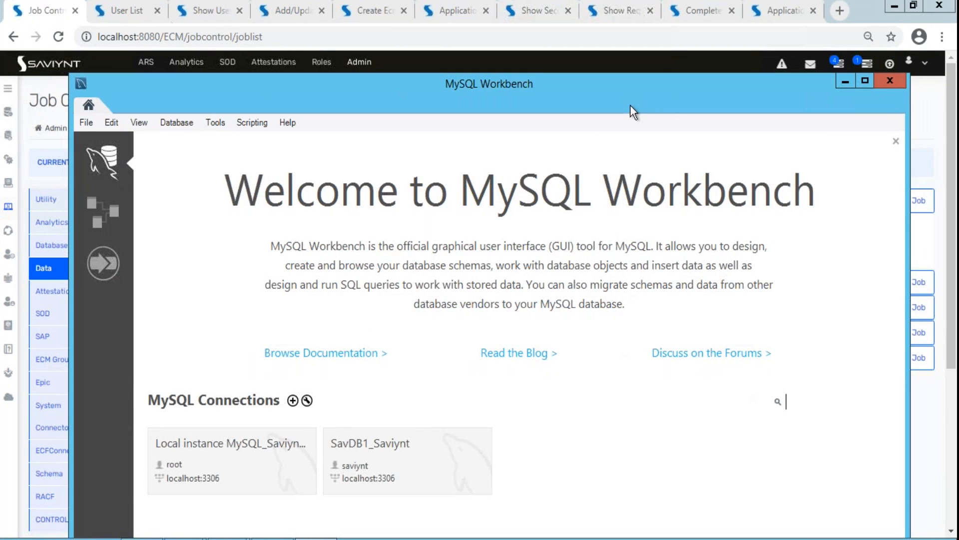
{"action": "left_click", "coordinate": [339, 458]}
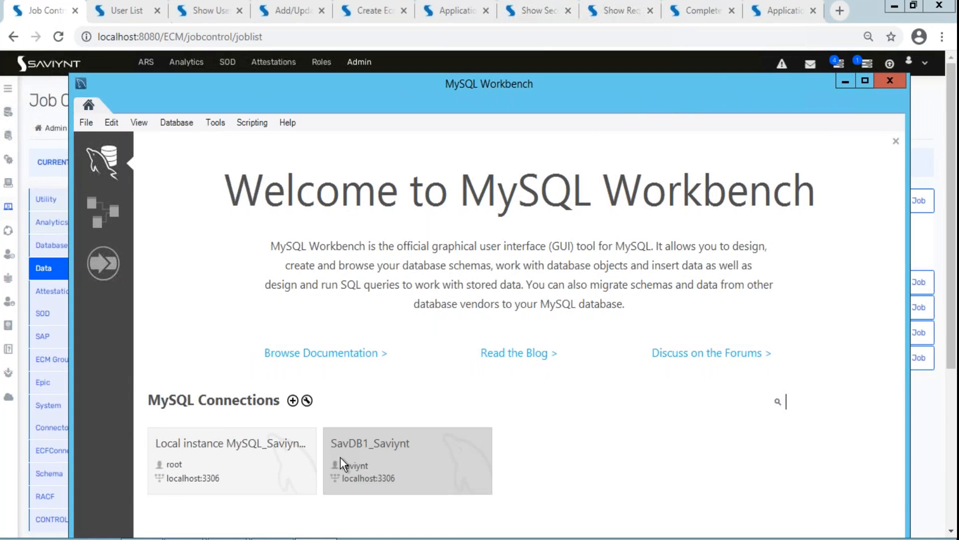
{"action": "left_click", "coordinate": [371, 446]}
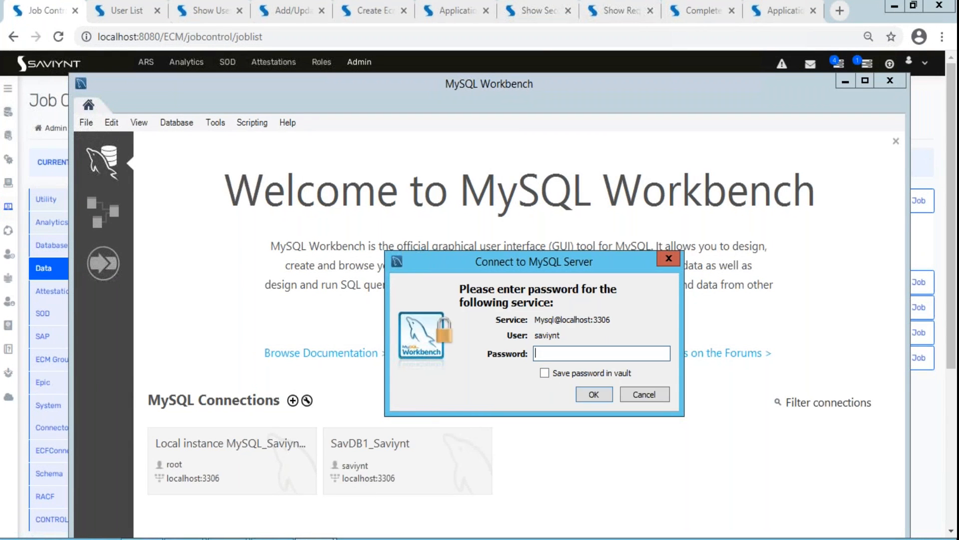
Copy the password from the installsaviynt notes in Notepad, enter it as the MySQL server password in MySQL Workbench, and connect.
{"action": "mouse_move", "coordinate": [229, 535]}
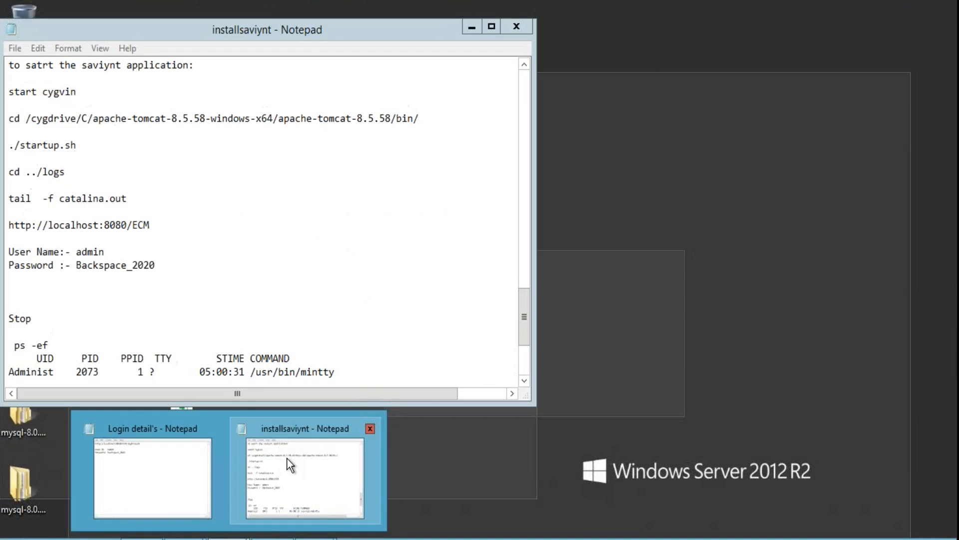
{"action": "left_click", "coordinate": [286, 458]}
{"action": "left_click_drag", "start_coordinate": [156, 264], "coordinate": [81, 262]}
{"action": "key", "text": "ctrl+c"}
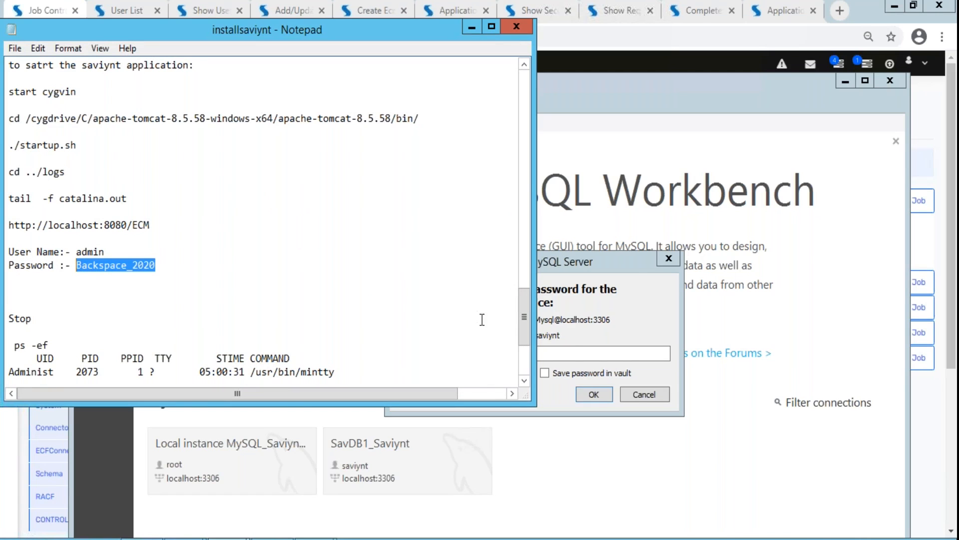
{"action": "left_click", "coordinate": [569, 353]}
{"action": "key", "text": "ctrl+v"}
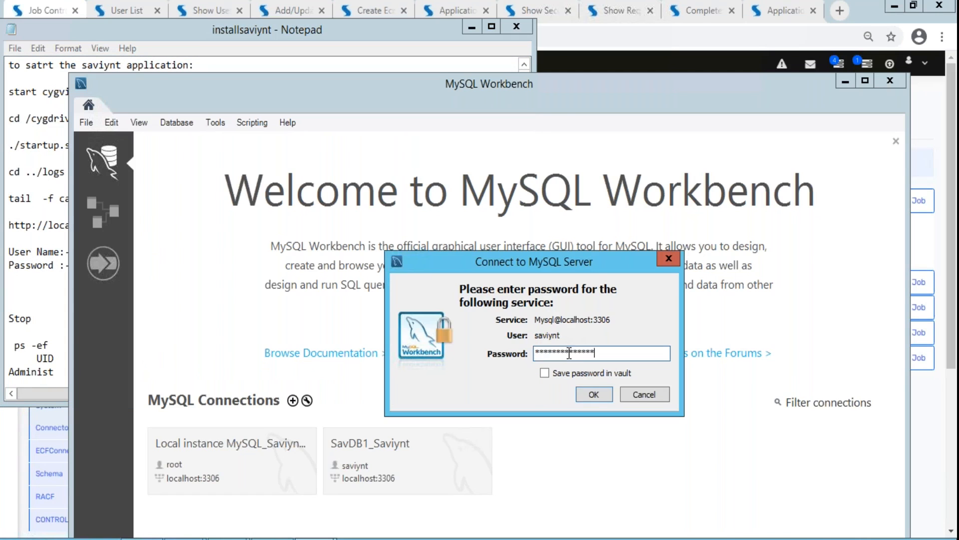
{"action": "left_click", "coordinate": [601, 391]}
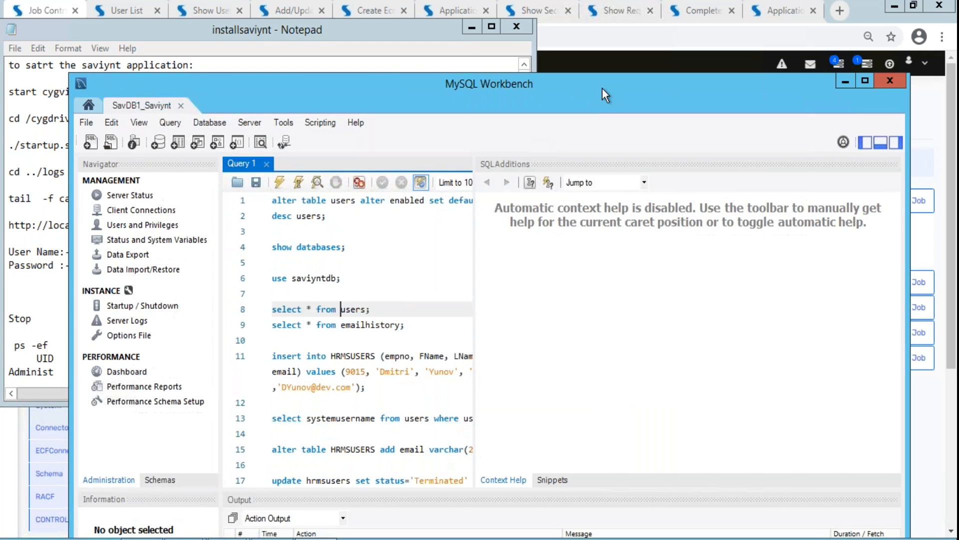
Maximize the MySQL Workbench window and view the client connections of the SavDB1_Saviynt server.
{"action": "double_click", "coordinate": [604, 86]}
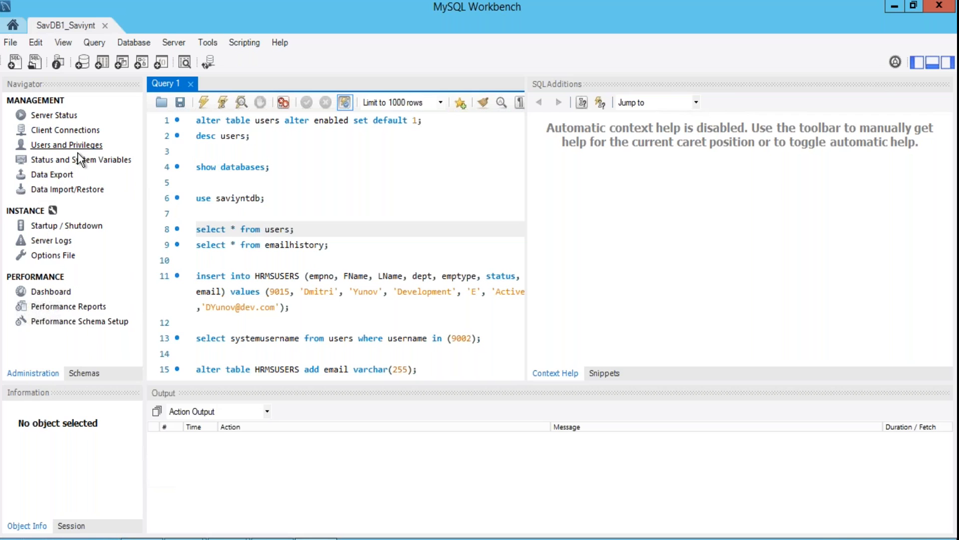
{"action": "left_click", "coordinate": [43, 132]}
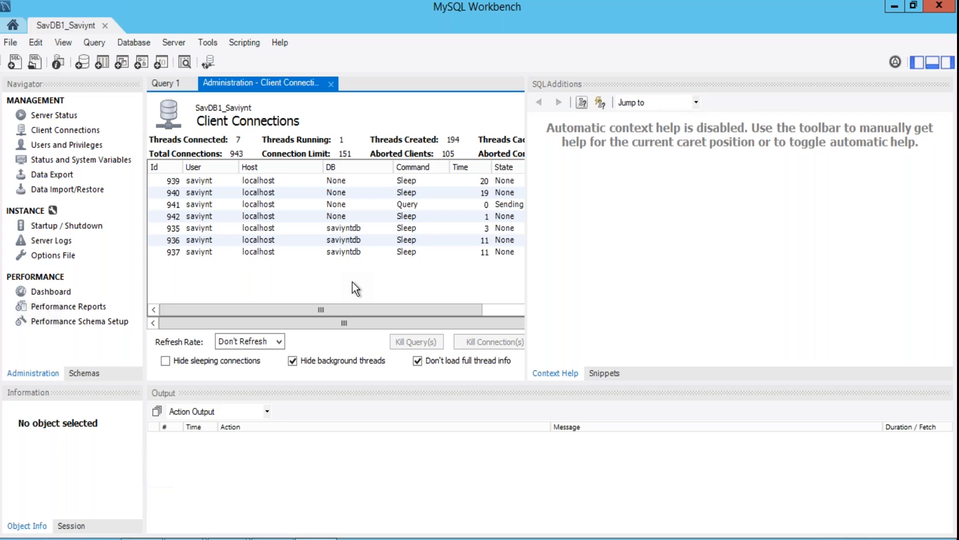
Switch back to Saviynt in Chrome, go from the Zendesk security system page to the Admin area, and expand its navigation menu.
{"action": "key", "text": "alt+Tab"}
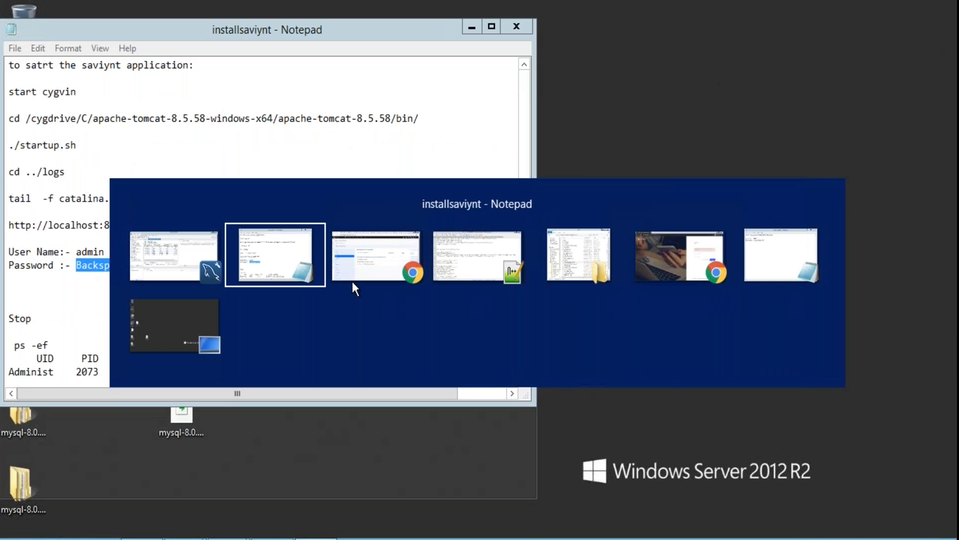
{"action": "key", "text": "alt+Tab"}
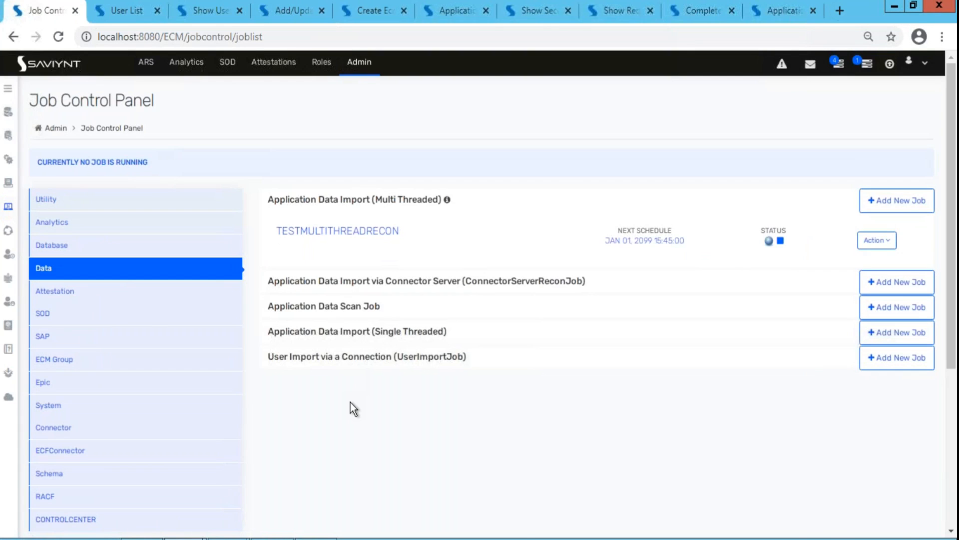
{"action": "left_click", "coordinate": [558, 13]}
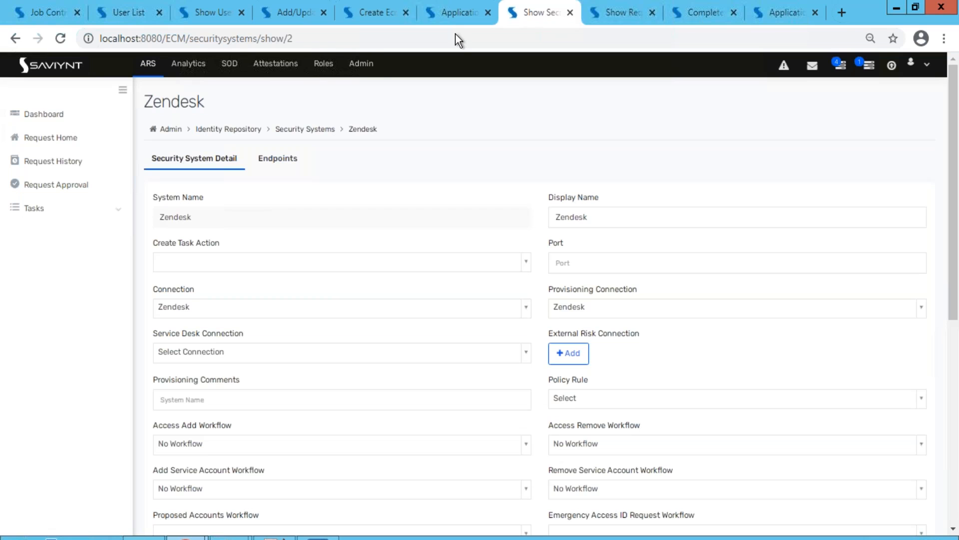
{"action": "left_click", "coordinate": [361, 64]}
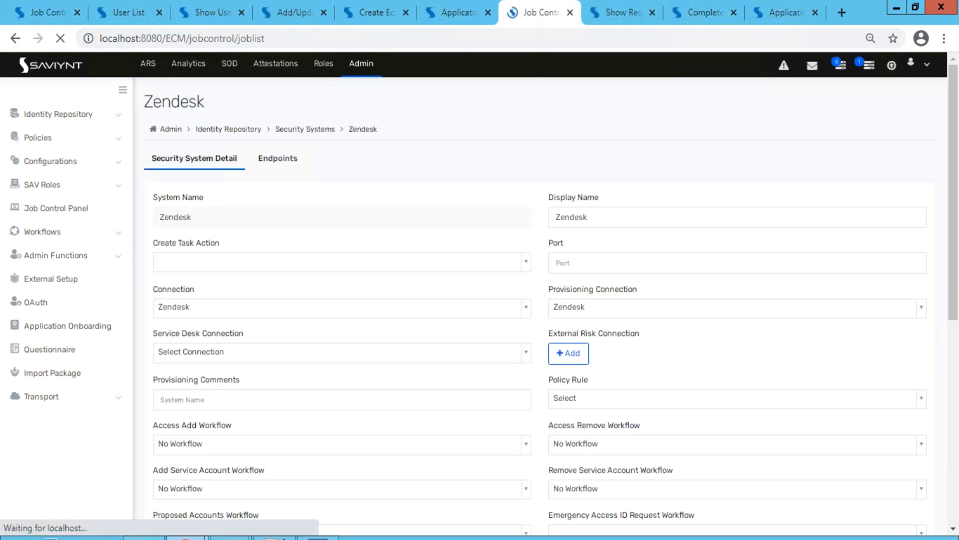
{"action": "mouse_move", "coordinate": [9, 118]}
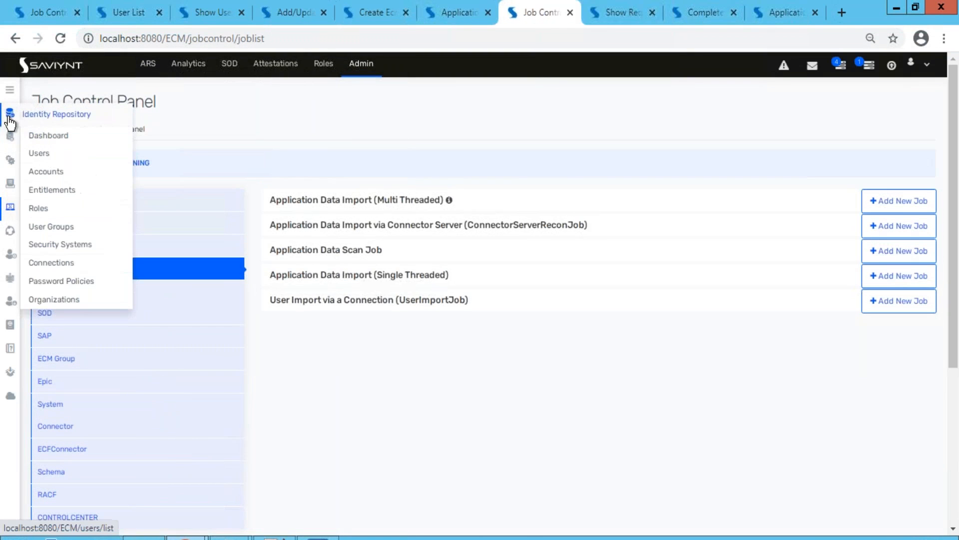
{"action": "left_click", "coordinate": [9, 90]}
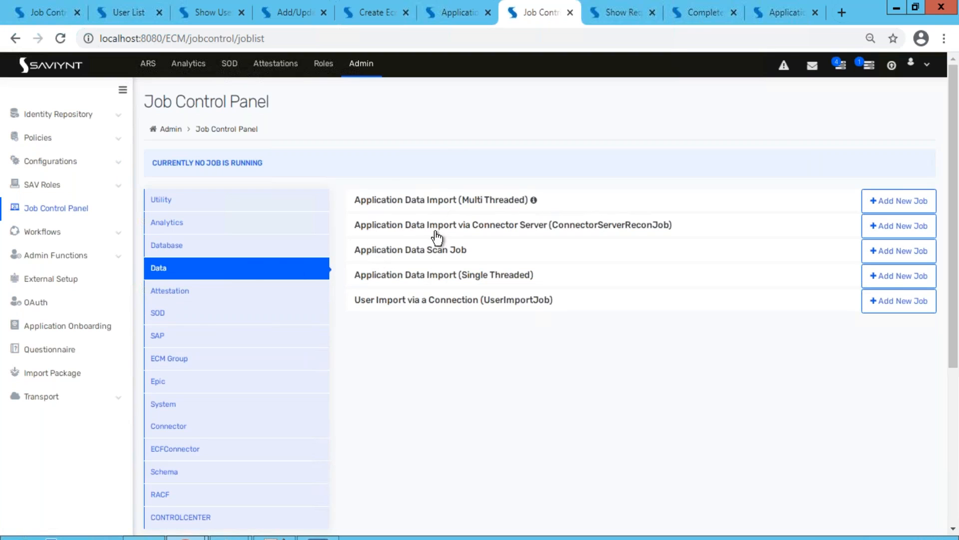
Switch to MySQL Workbench, close the Client Connections view, and hide the output and SQL additions areas to enlarge the query editor.
{"action": "left_click", "coordinate": [318, 538]}
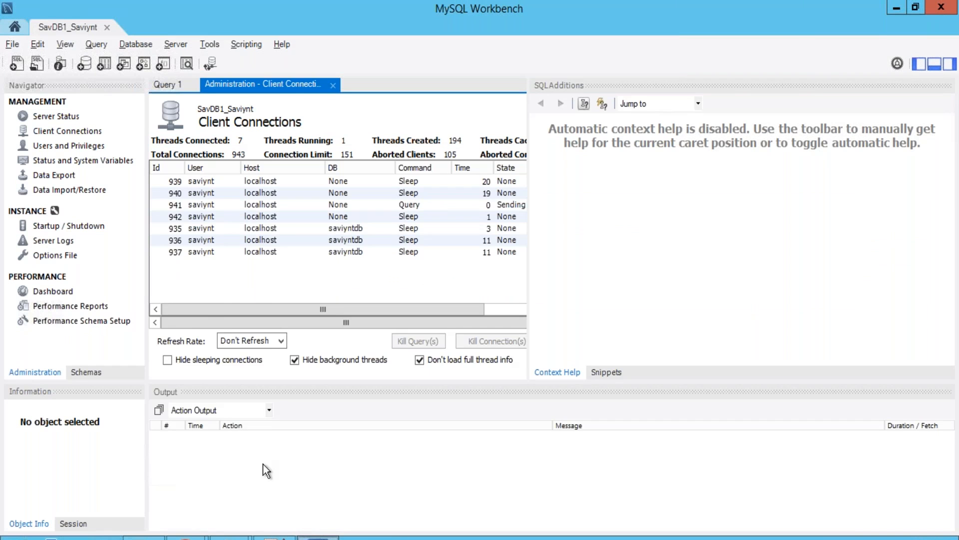
{"action": "left_click", "coordinate": [333, 86]}
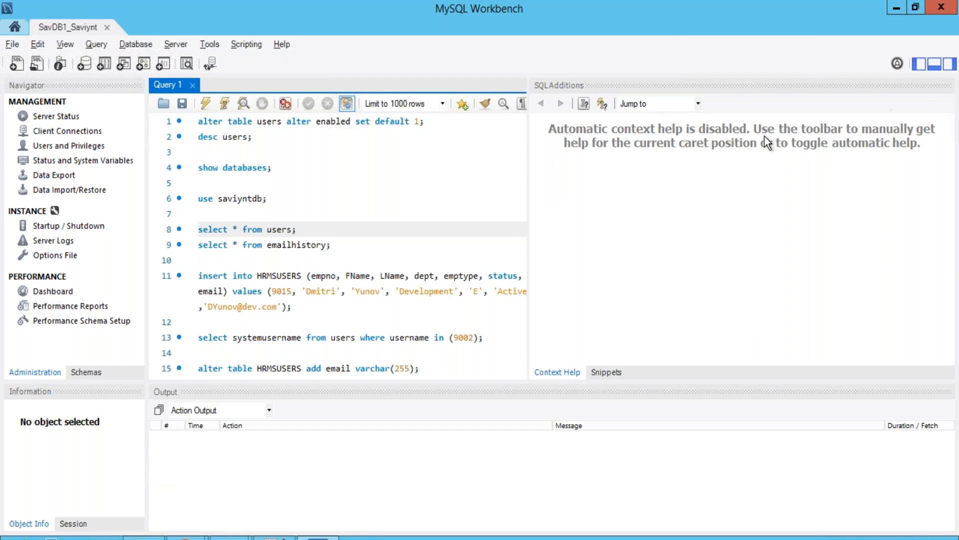
{"action": "left_click", "coordinate": [937, 69]}
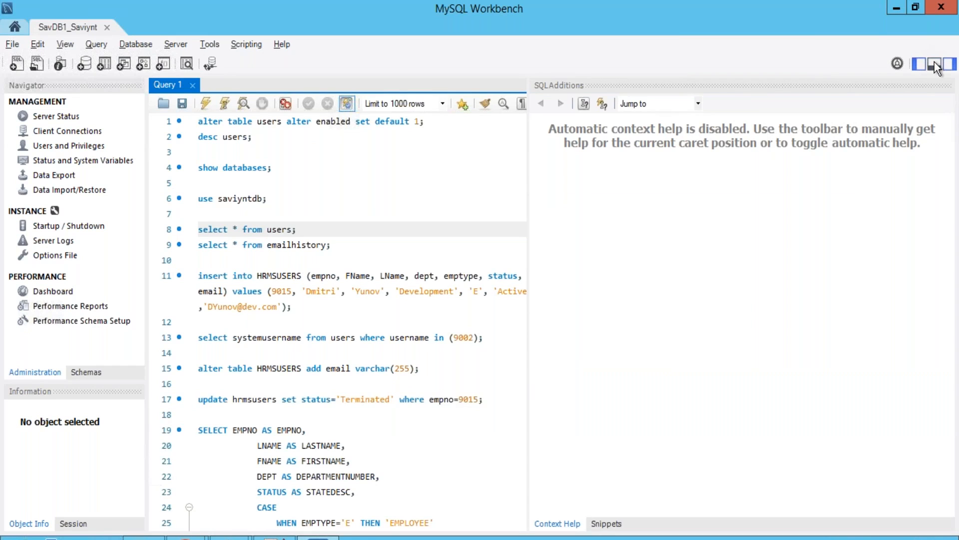
{"action": "left_click", "coordinate": [951, 70]}
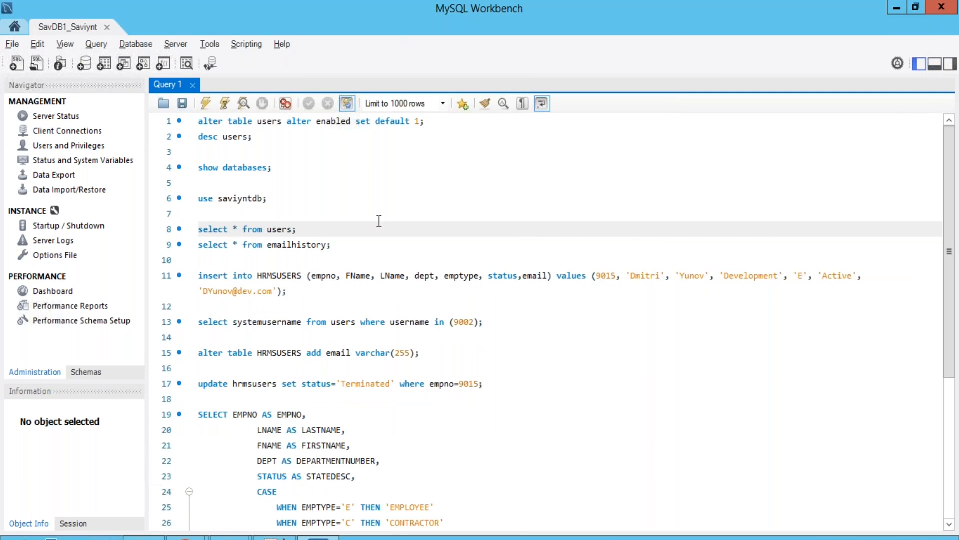
Highlight the HRMSUSERS table name in the insert statement and in the alter table statement of Query 1.
{"action": "double_click", "coordinate": [270, 278]}
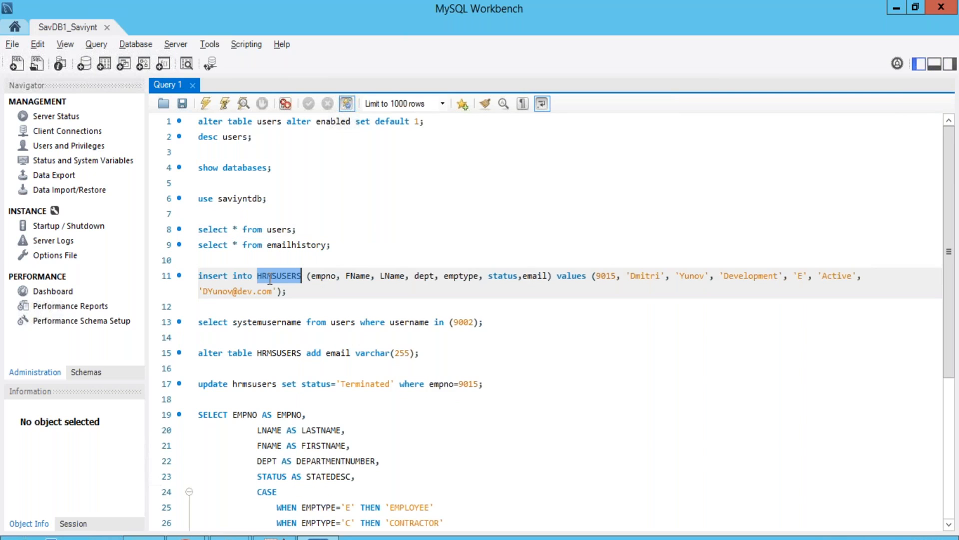
{"action": "scroll", "coordinate": [245, 257], "scroll_direction": "down", "scroll_amount": 3}
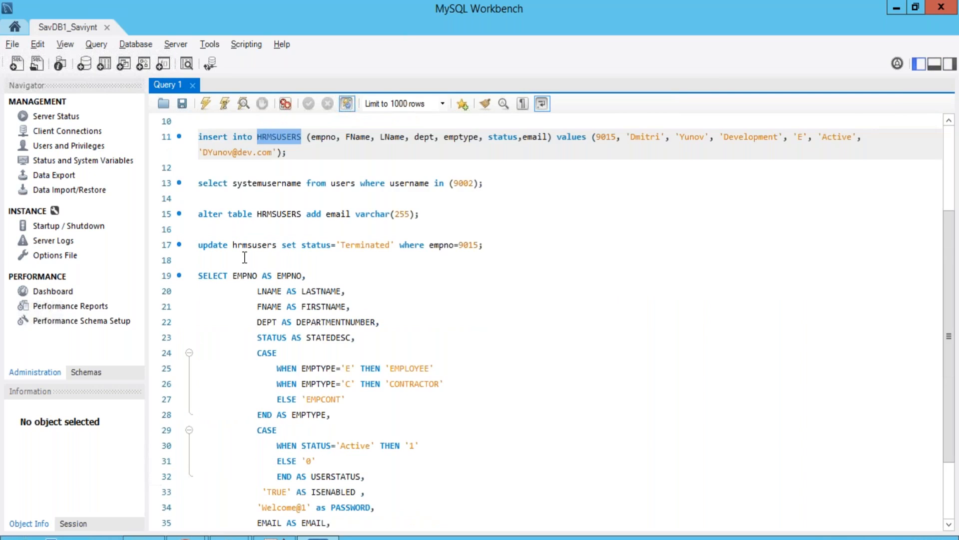
{"action": "double_click", "coordinate": [292, 213]}
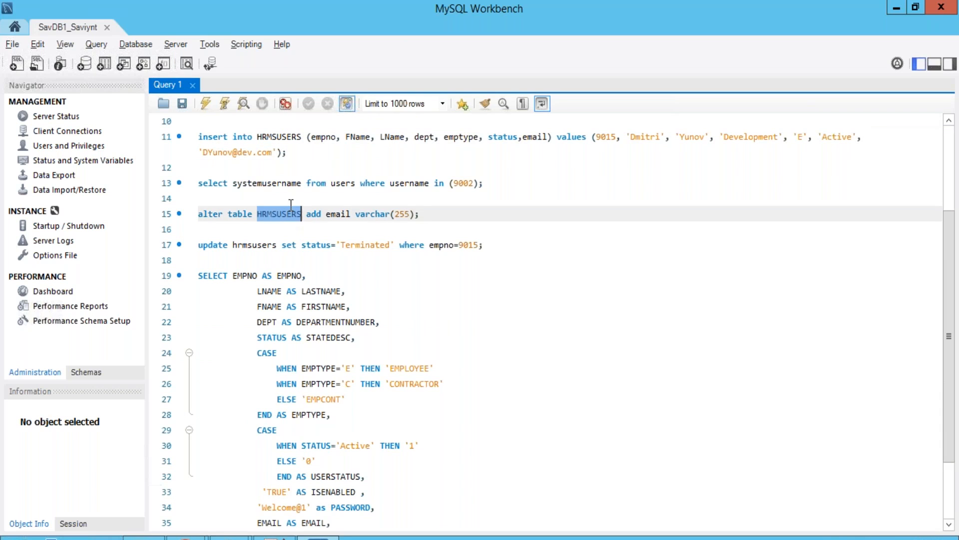
Show the schema list, collapse saviyntdb, and expand the saviyntlabs and test schemas to check for tables.
{"action": "left_click", "coordinate": [73, 373]}
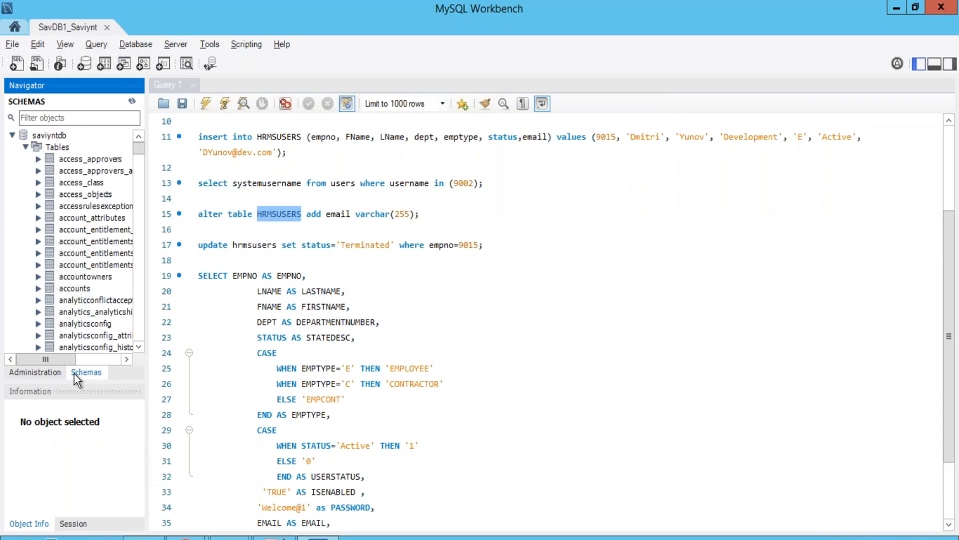
{"action": "left_click", "coordinate": [11, 135]}
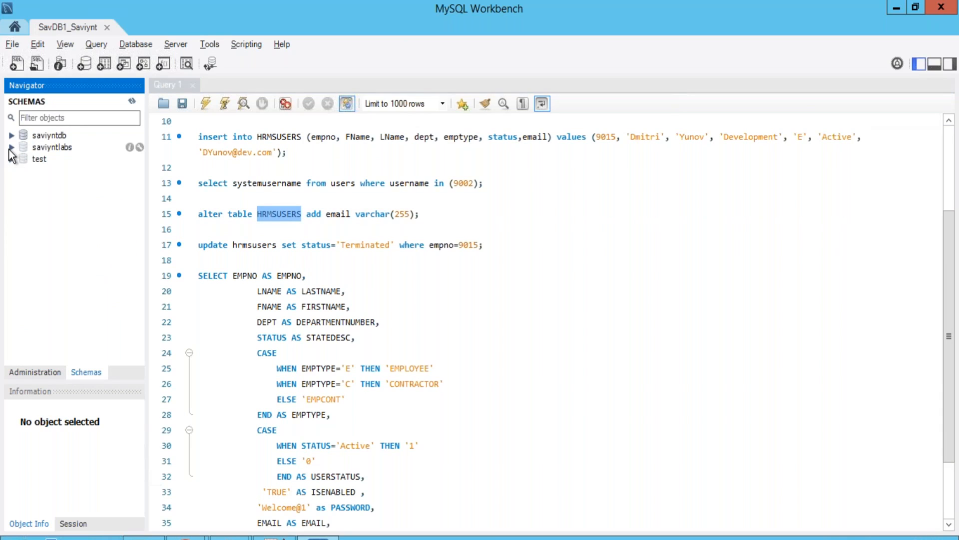
{"action": "left_click", "coordinate": [10, 148]}
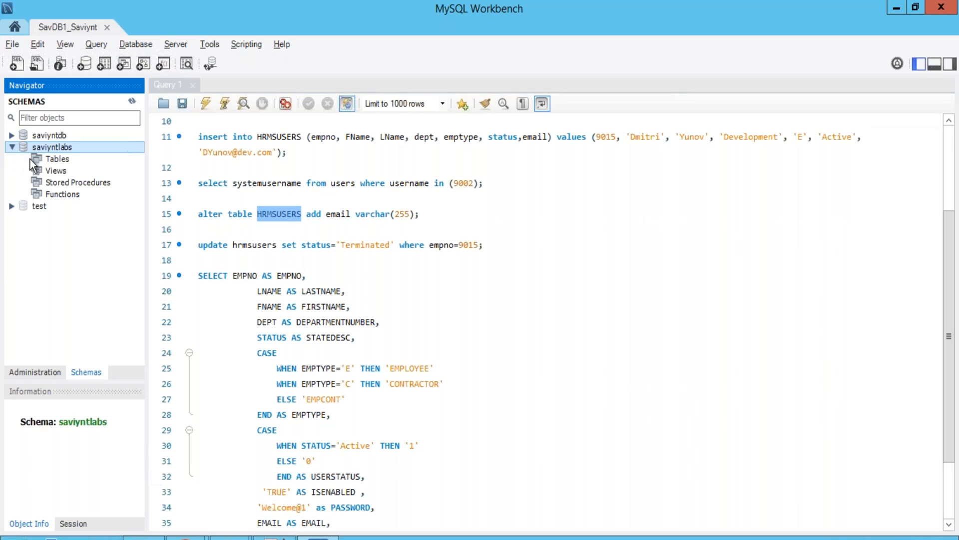
{"action": "left_click", "coordinate": [45, 158]}
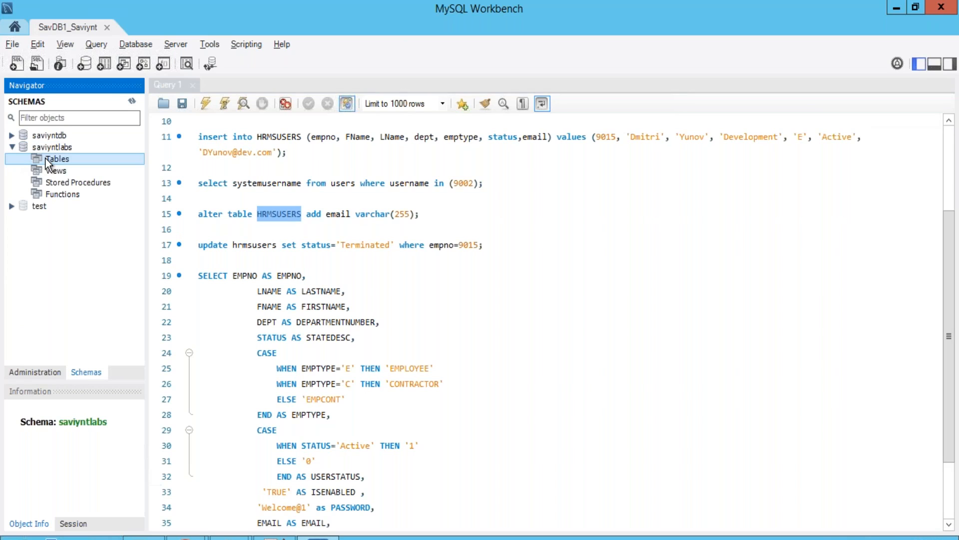
{"action": "left_click", "coordinate": [11, 205]}
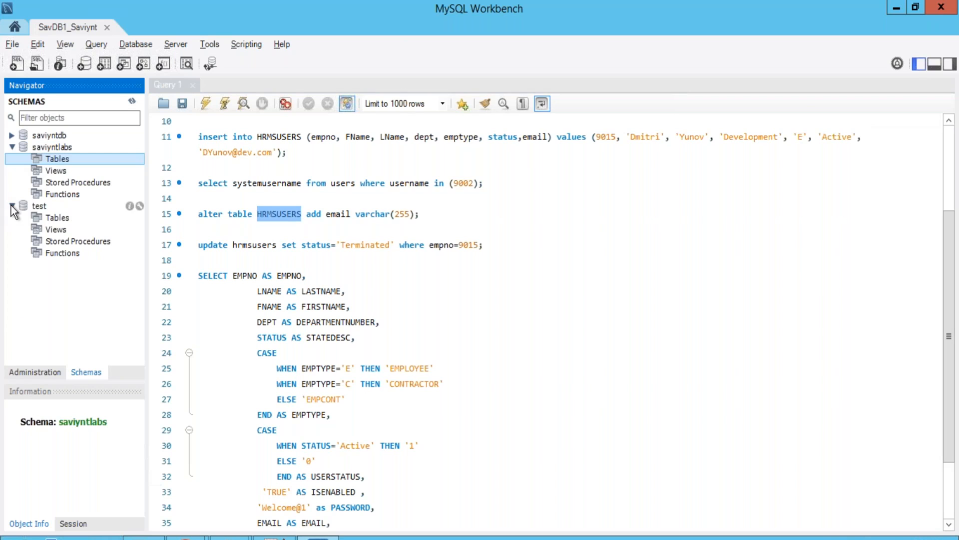
Expand saviyntdb, find the hrmsusers table among its tables, and expand it.
{"action": "left_click", "coordinate": [12, 136]}
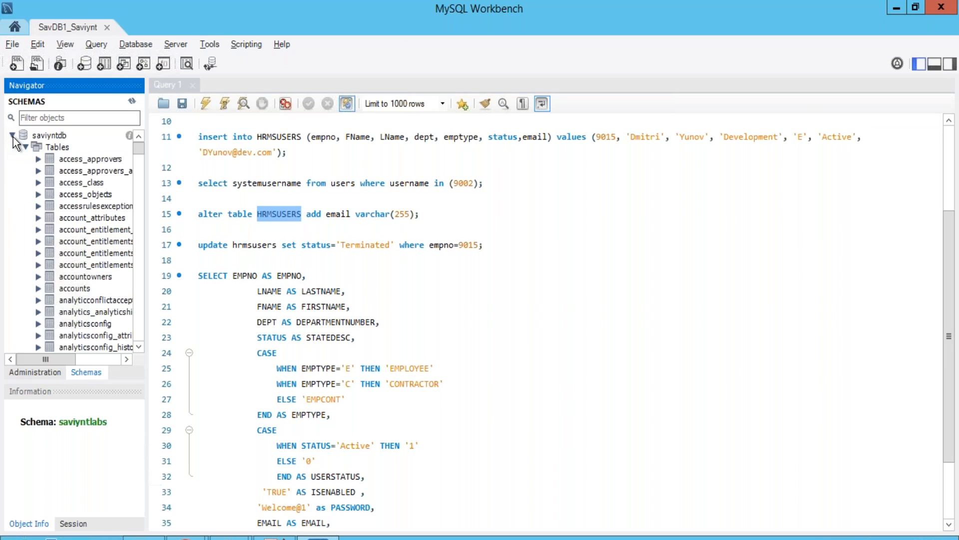
{"action": "scroll", "coordinate": [58, 183], "scroll_direction": "down", "scroll_amount": 4}
{"action": "scroll", "coordinate": [57, 181], "scroll_direction": "down", "scroll_amount": 15}
{"action": "scroll", "coordinate": [58, 181], "scroll_direction": "down", "scroll_amount": 15}
{"action": "scroll", "coordinate": [58, 181], "scroll_direction": "down", "scroll_amount": 1}
{"action": "scroll", "coordinate": [58, 181], "scroll_direction": "down", "scroll_amount": 5}
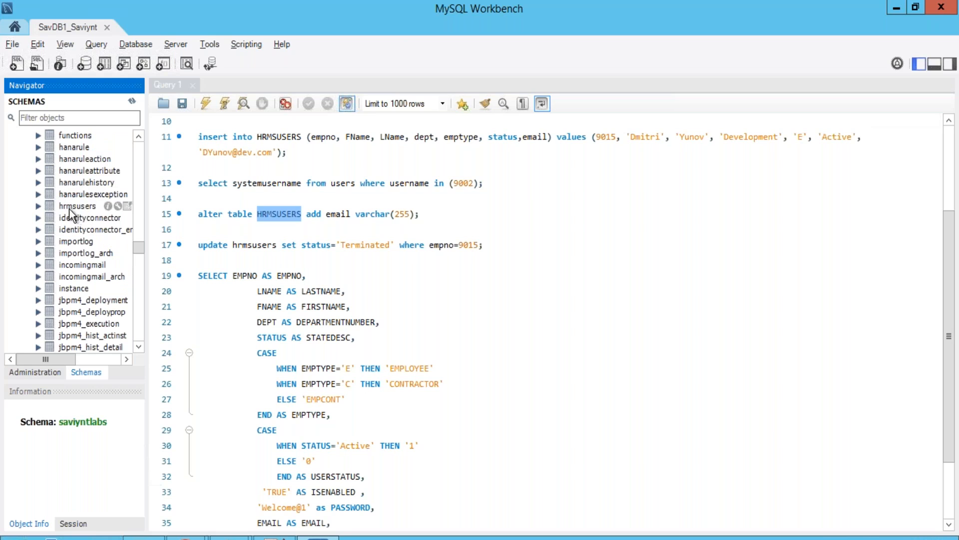
{"action": "left_click", "coordinate": [39, 207]}
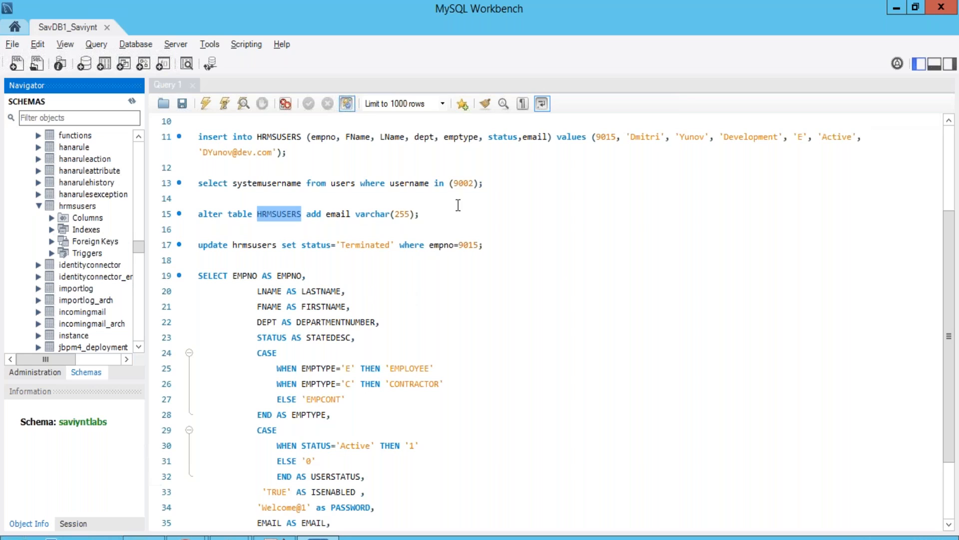
Highlight the column list from empno to email and the HRMSUSERS table name in the insert statement.
{"action": "left_click_drag", "start_coordinate": [308, 136], "coordinate": [548, 135]}
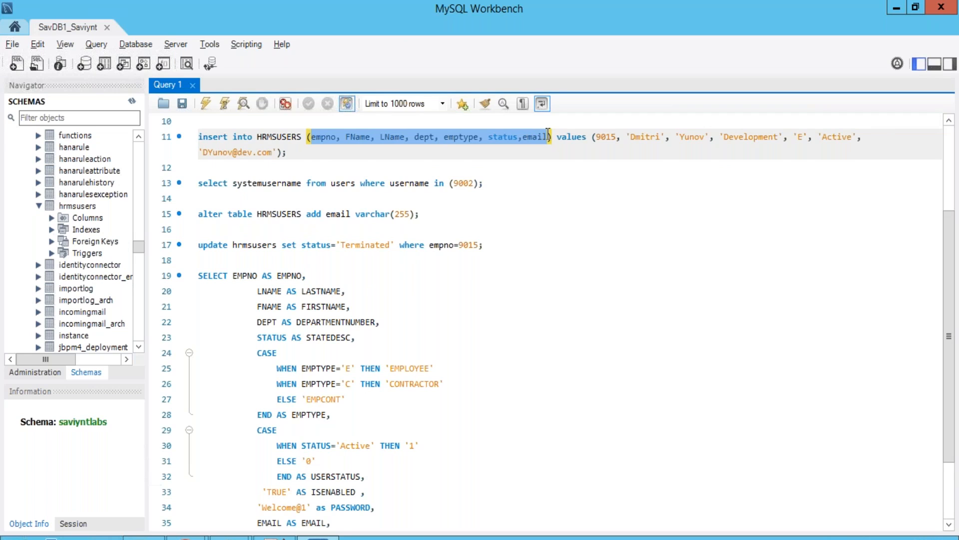
{"action": "left_click", "coordinate": [454, 153]}
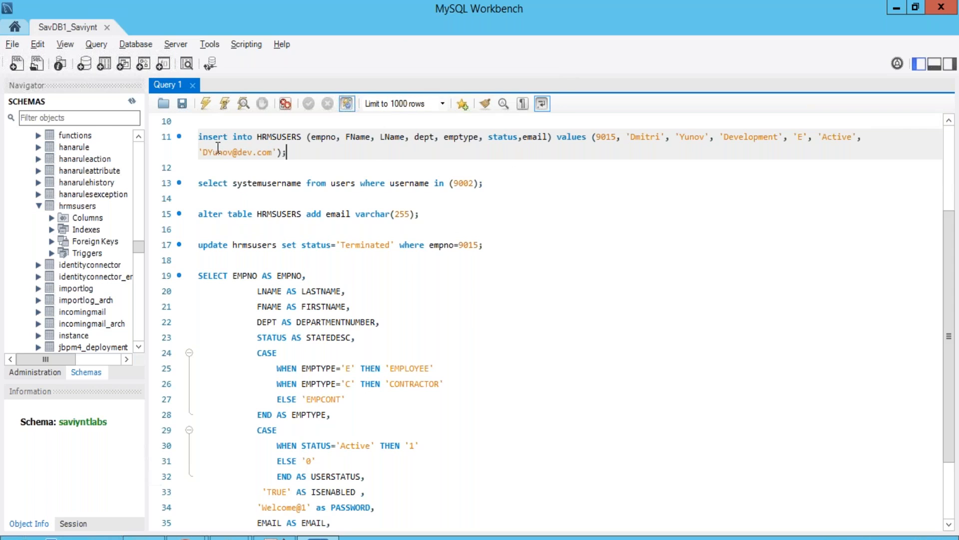
{"action": "double_click", "coordinate": [268, 138]}
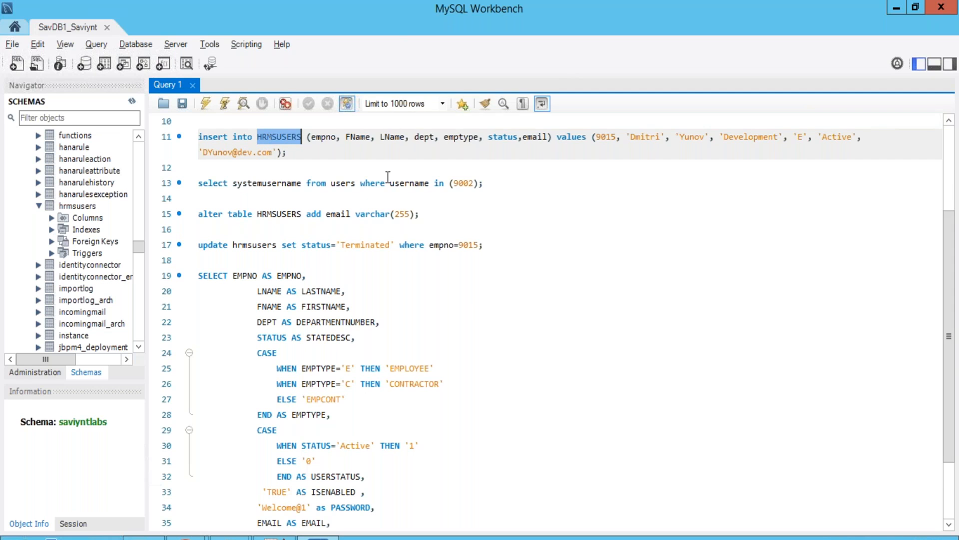
Switch back to Saviynt in Chrome and view the System and Schema job categories in the Job Control Panel.
{"action": "key", "text": "alt+Tab"}
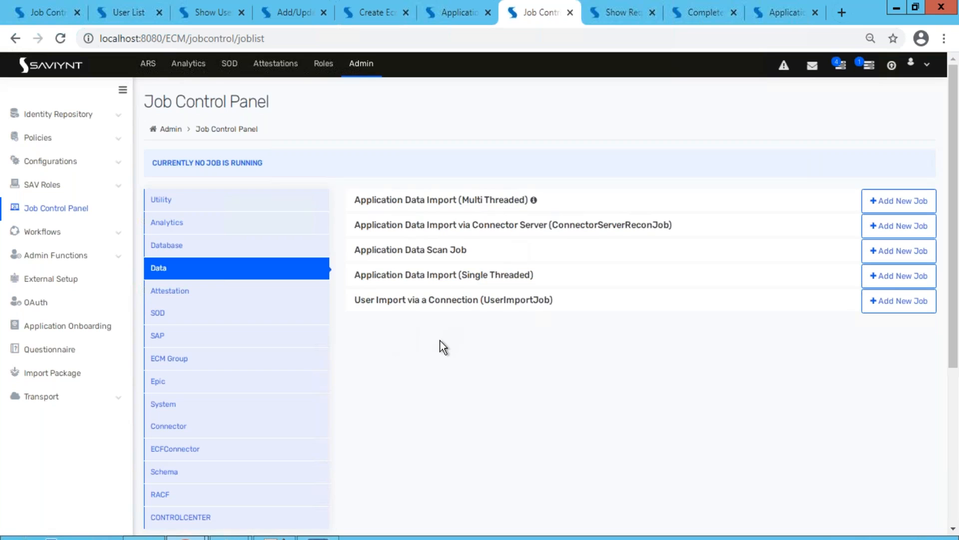
{"action": "scroll", "coordinate": [440, 341], "scroll_direction": "down", "scroll_amount": 2}
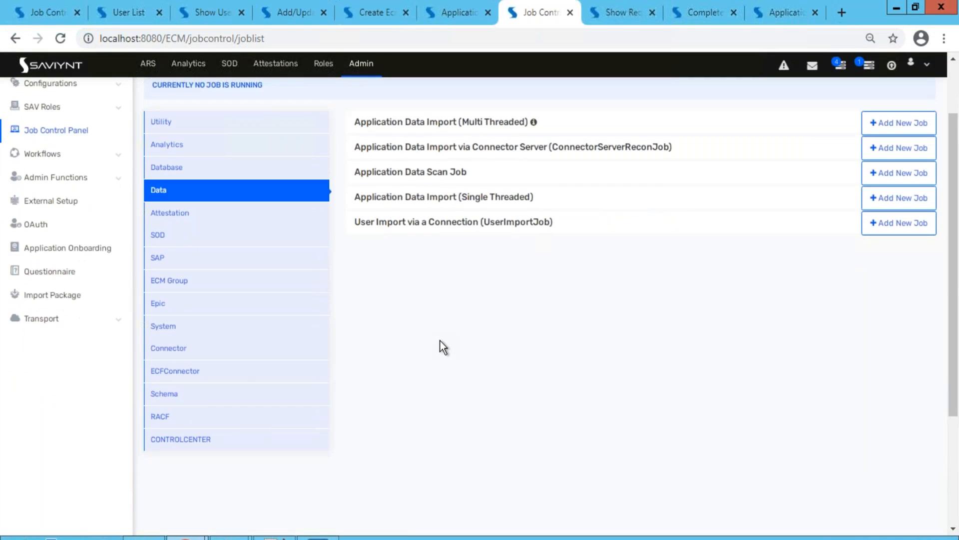
{"action": "left_click", "coordinate": [195, 326]}
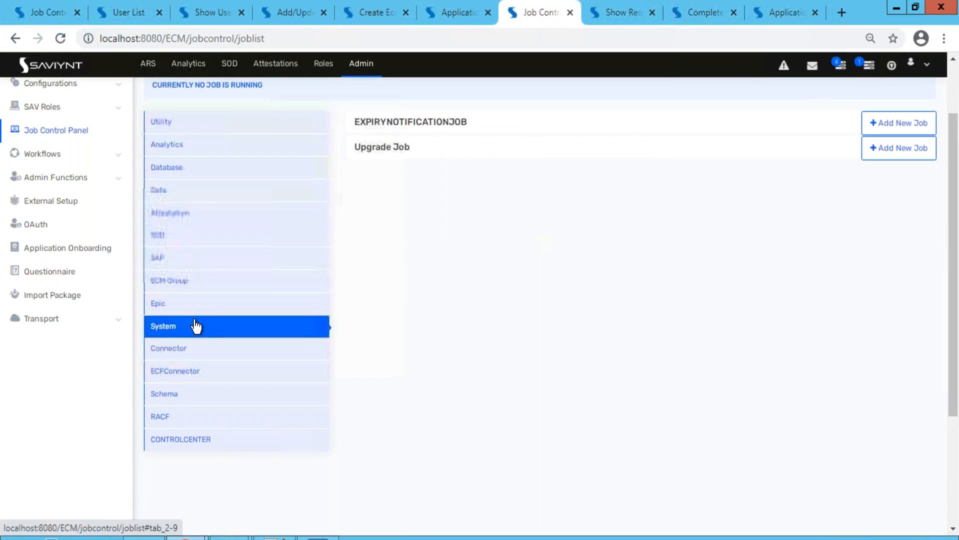
{"action": "left_click", "coordinate": [166, 394]}
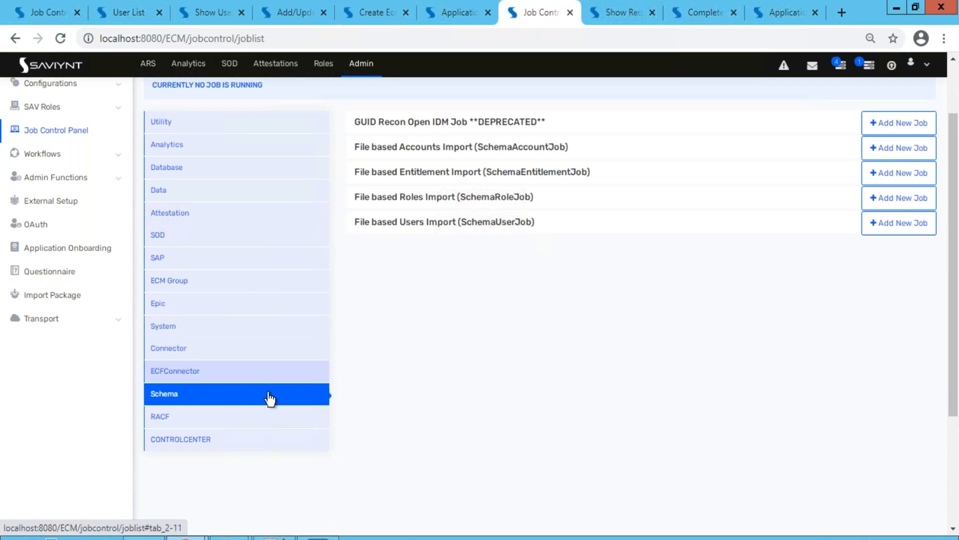
{"action": "scroll", "coordinate": [260, 400], "scroll_direction": "up", "scroll_amount": 2}
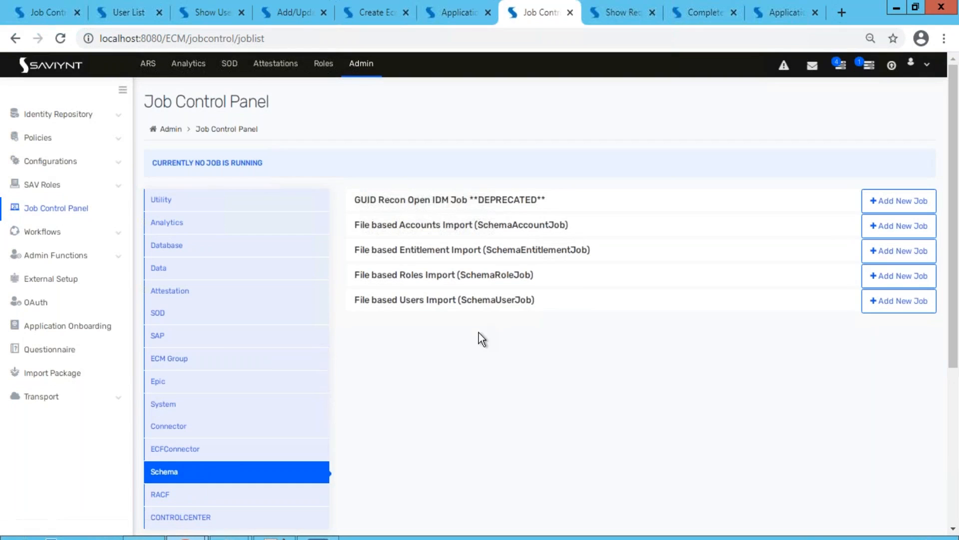
Look through the Admin Functions, Configurations and Transport submenus of the Admin navigation.
{"action": "left_click", "coordinate": [89, 268]}
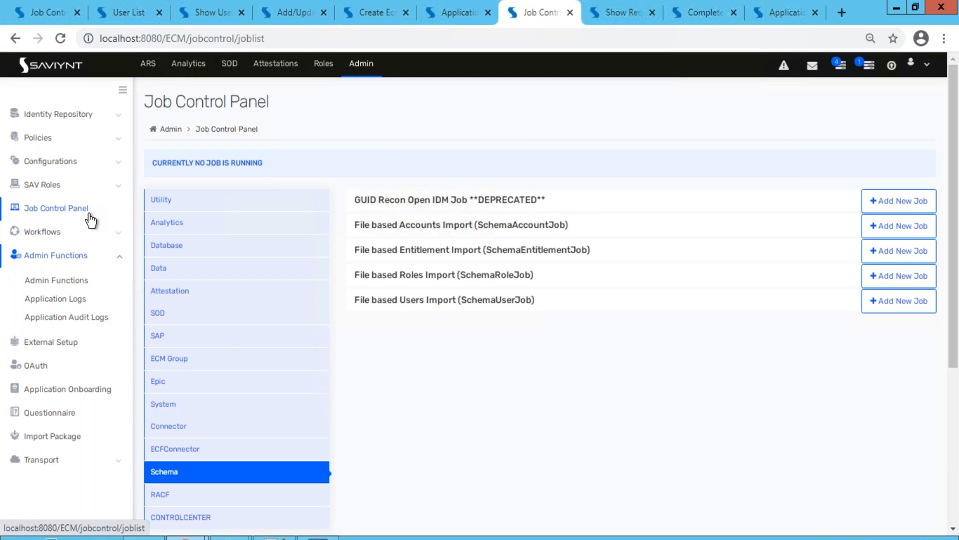
{"action": "left_click", "coordinate": [110, 166]}
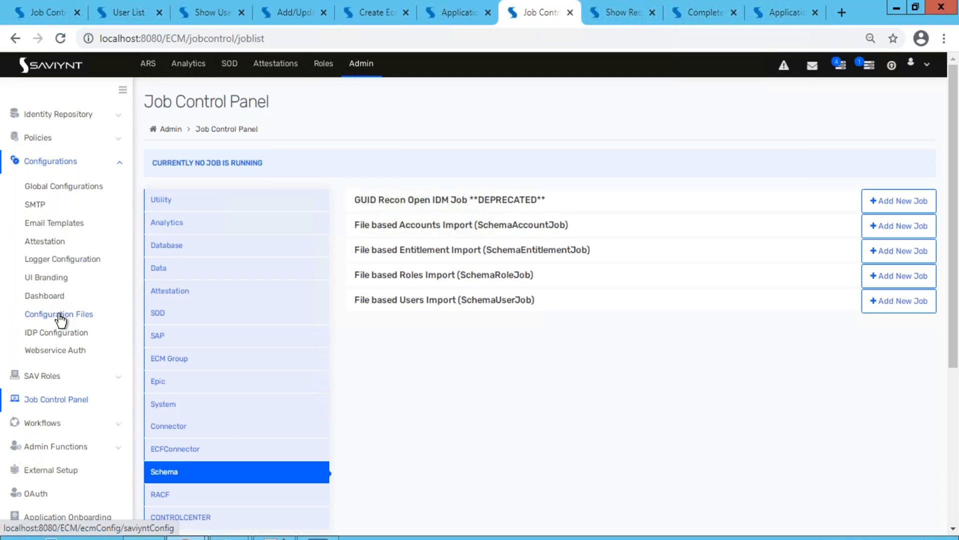
{"action": "scroll", "coordinate": [46, 355], "scroll_direction": "down", "scroll_amount": 3}
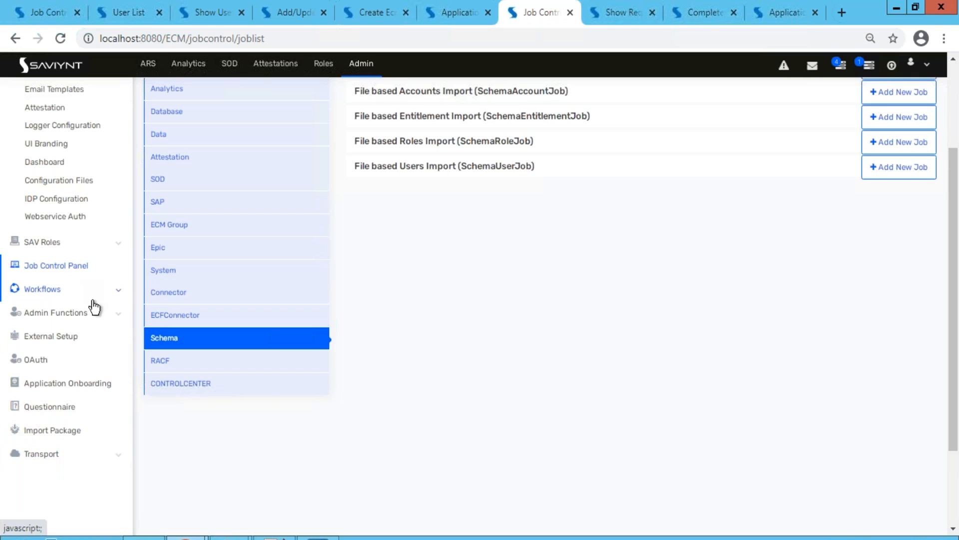
{"action": "left_click", "coordinate": [95, 321]}
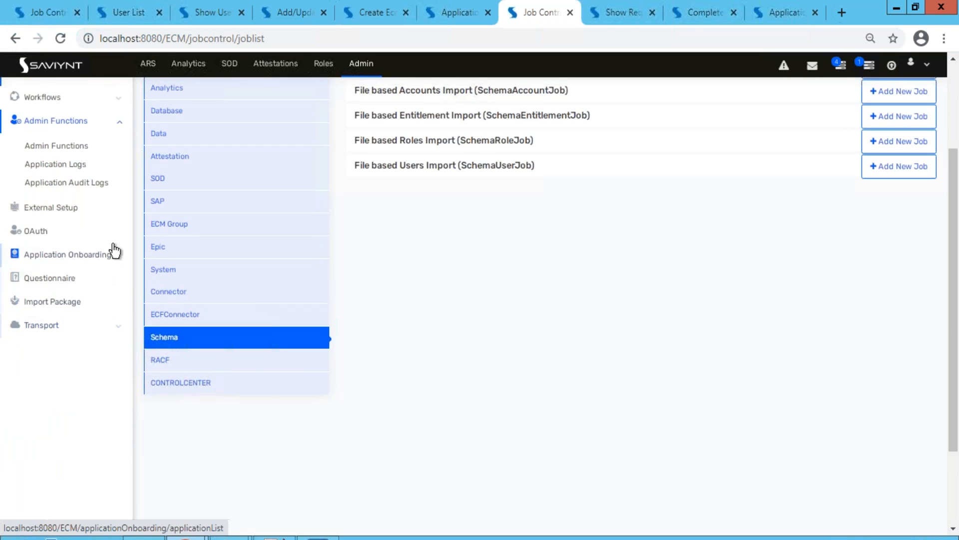
{"action": "scroll", "coordinate": [84, 240], "scroll_direction": "up", "scroll_amount": 2}
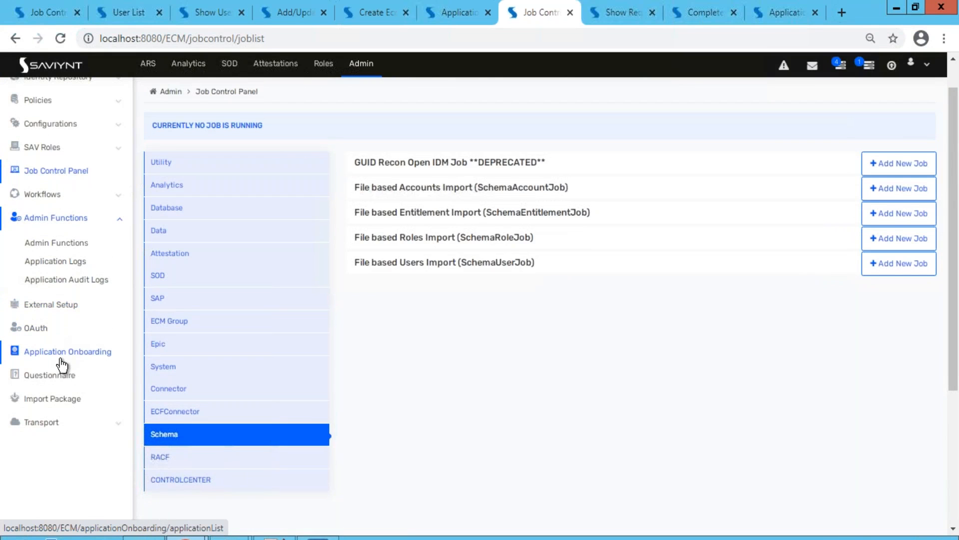
{"action": "scroll", "coordinate": [61, 365], "scroll_direction": "up", "scroll_amount": 1}
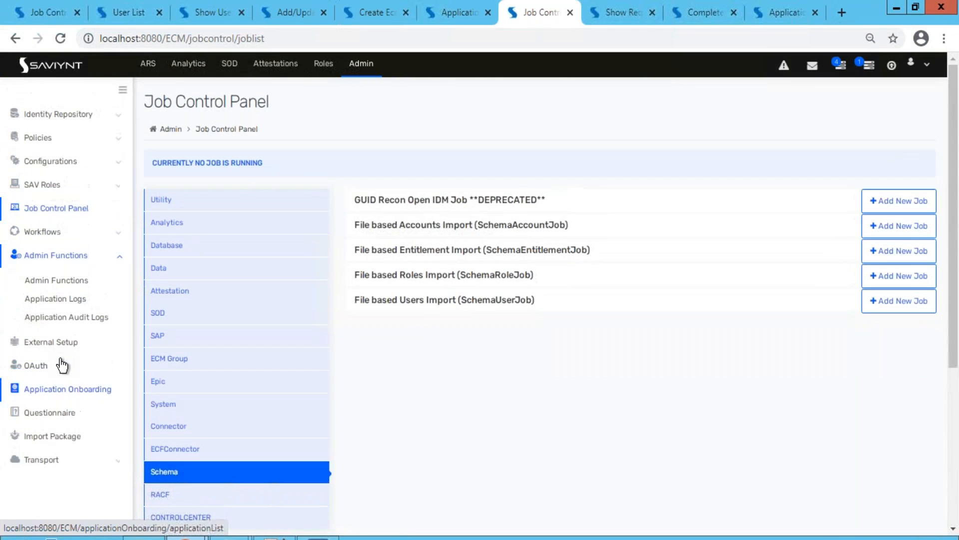
{"action": "left_click", "coordinate": [90, 468]}
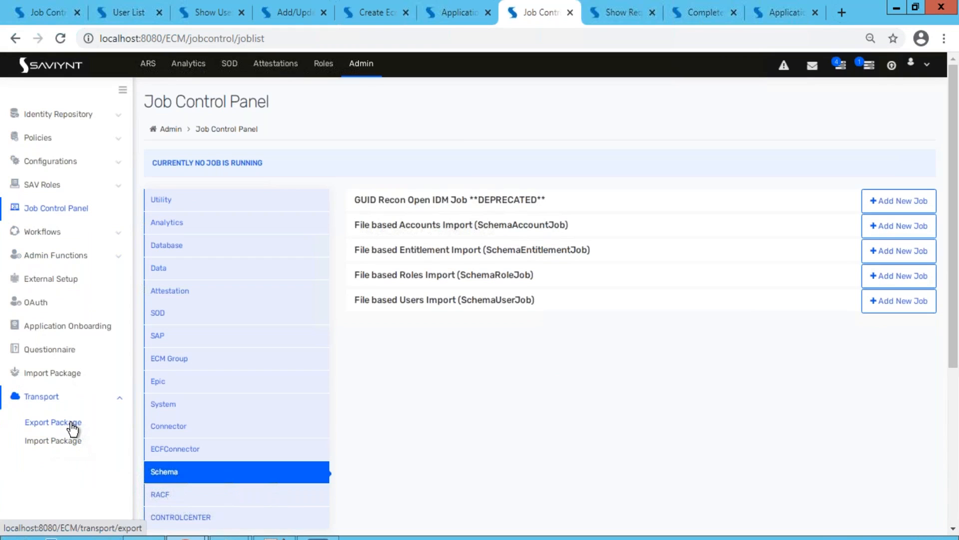
Look through the Policies, Identity Repository and Configurations submenus, and choose Configuration Files.
{"action": "left_click", "coordinate": [100, 145]}
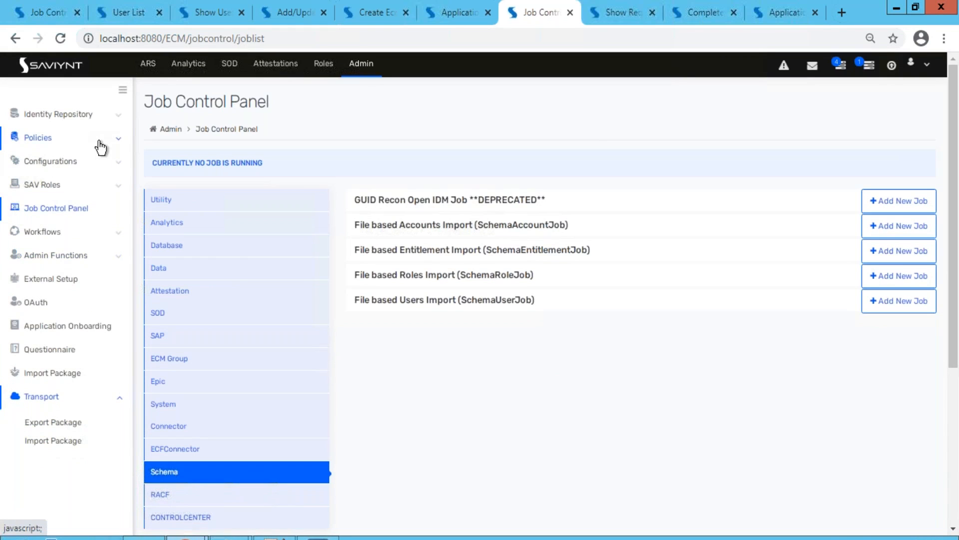
{"action": "left_click", "coordinate": [120, 114]}
{"action": "left_click", "coordinate": [79, 355]}
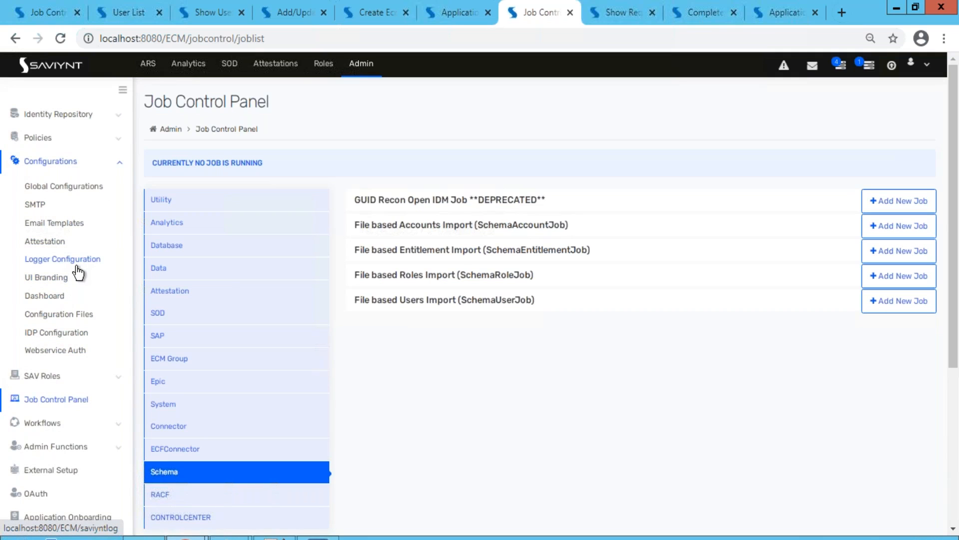
{"action": "left_click", "coordinate": [67, 318], "text": "ctrl"}
In Notepad++, review externalconfig.properties from the Elastic Search configs back to the Quartz job settings at the start of the file.
{"action": "left_click", "coordinate": [562, 10]}
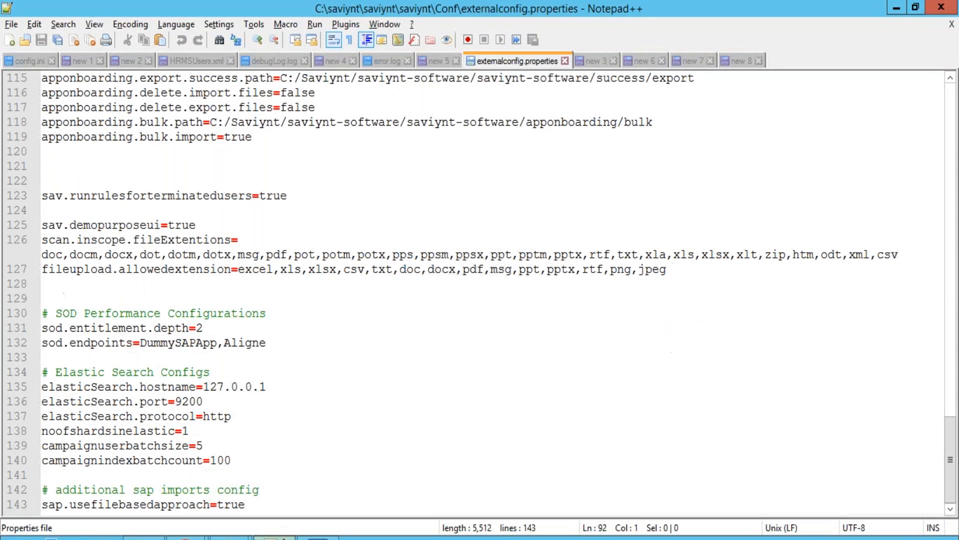
{"action": "left_click", "coordinate": [316, 418]}
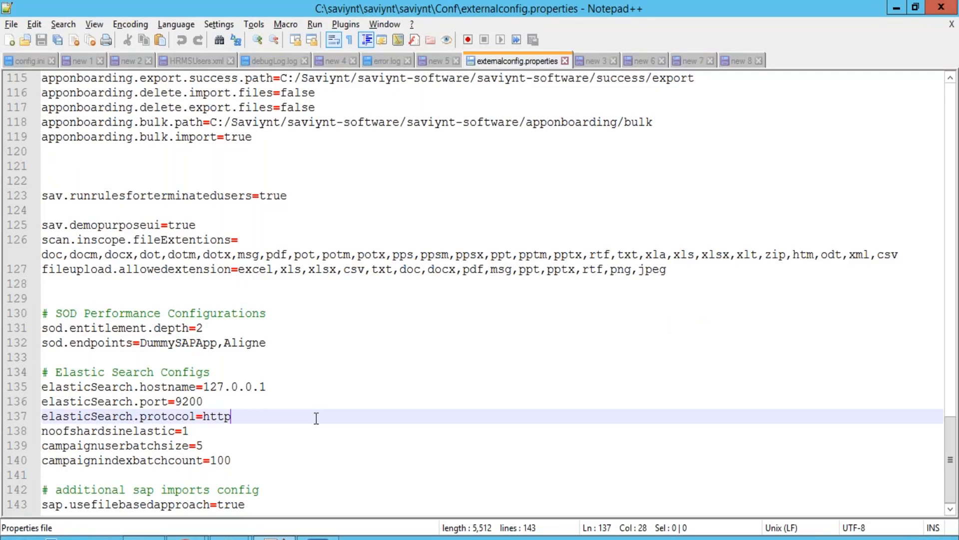
{"action": "scroll", "coordinate": [316, 418], "scroll_direction": "up", "scroll_amount": 10}
{"action": "scroll", "coordinate": [316, 418], "scroll_direction": "up", "scroll_amount": 20}
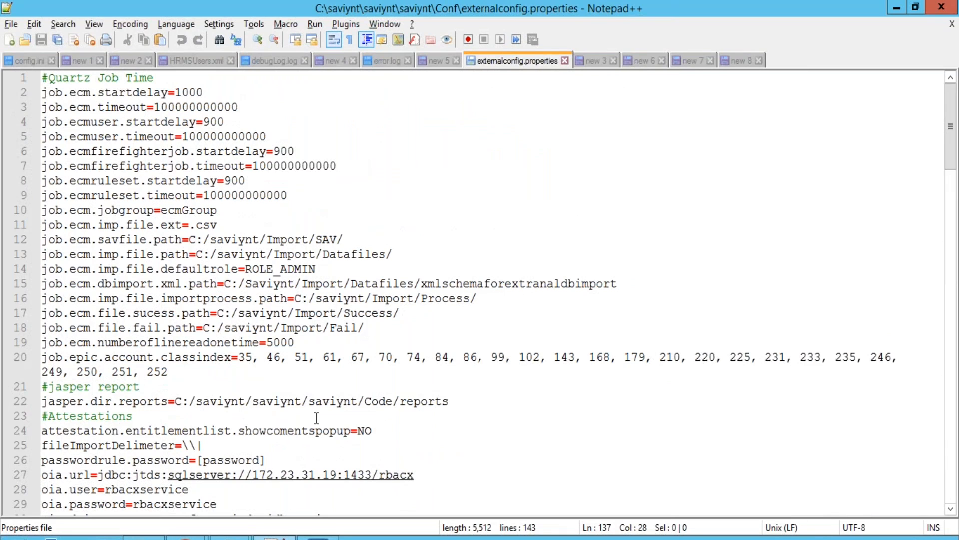
Switch to Saviynt in Chrome, open AuthenticationConfig.groovy for editing, and examine its SAML login, responseSkew and logout URL settings.
{"action": "left_click", "coordinate": [186, 538]}
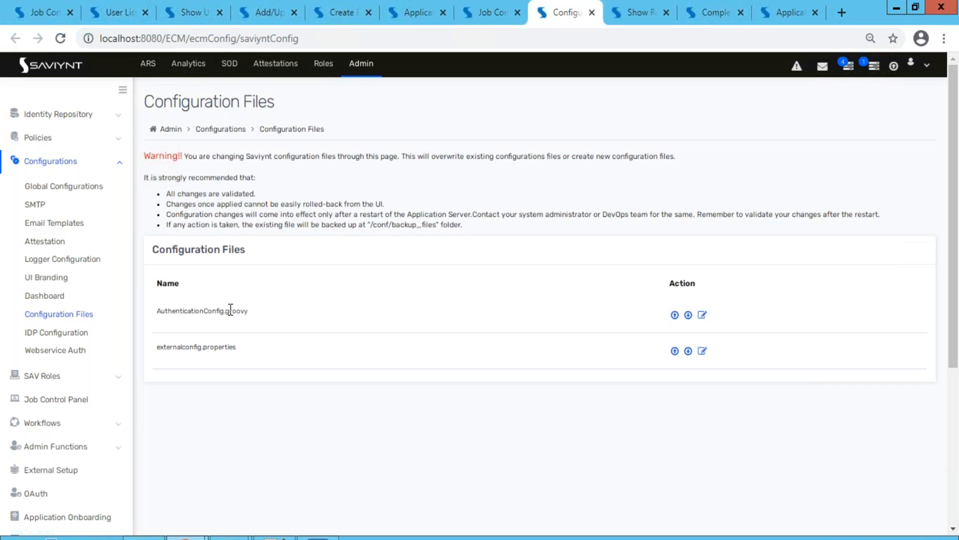
{"action": "left_click", "coordinate": [703, 315]}
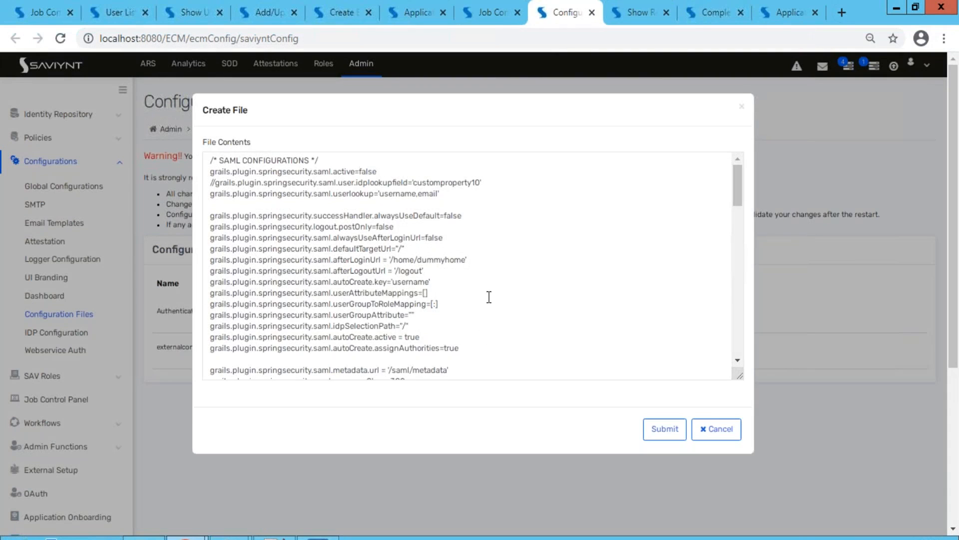
{"action": "double_click", "coordinate": [405, 238]}
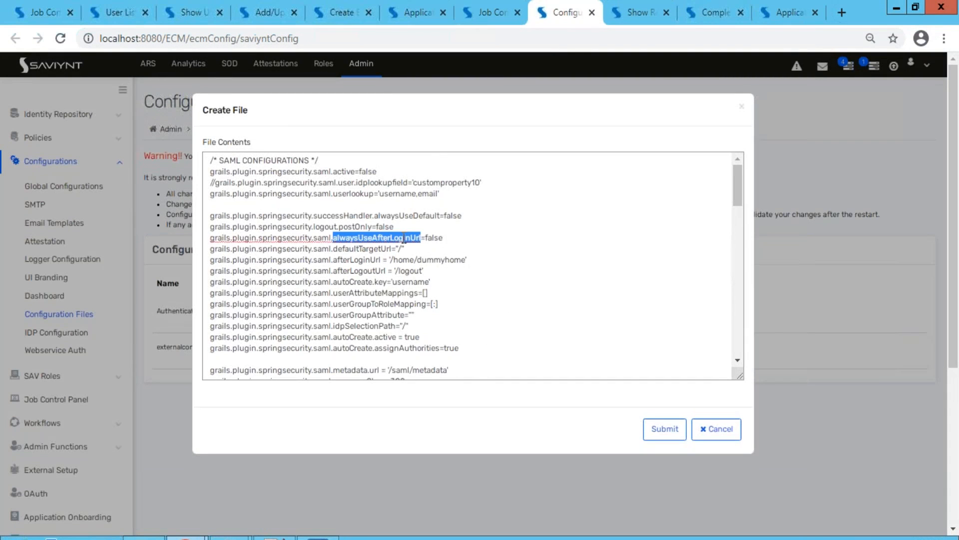
{"action": "scroll", "coordinate": [394, 260], "scroll_direction": "down", "scroll_amount": 2}
{"action": "double_click", "coordinate": [367, 314]}
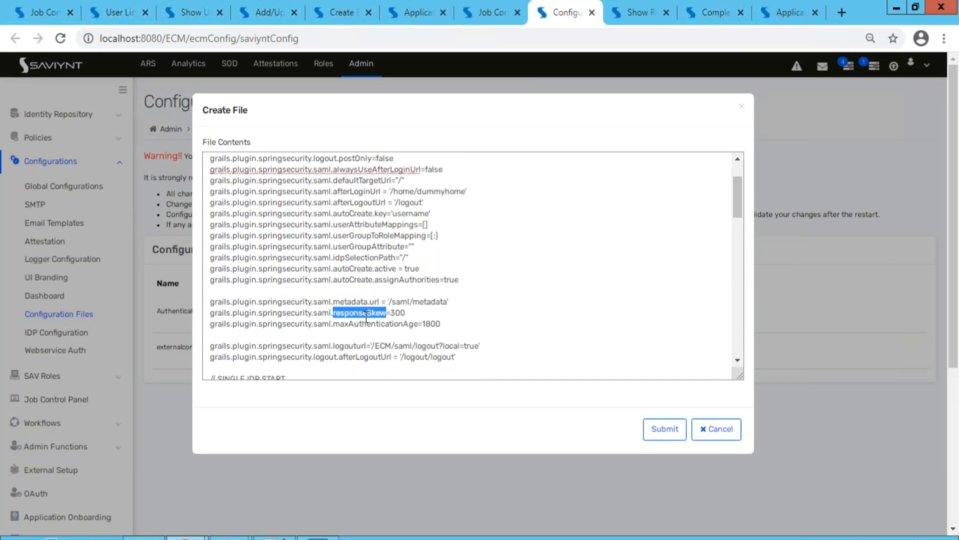
{"action": "scroll", "coordinate": [362, 327], "scroll_direction": "down", "scroll_amount": 1}
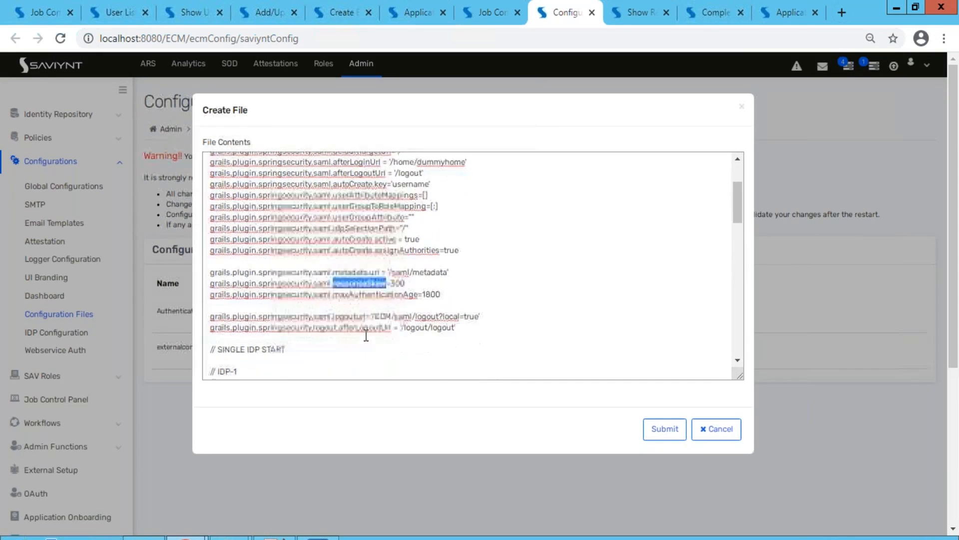
{"action": "double_click", "coordinate": [348, 315]}
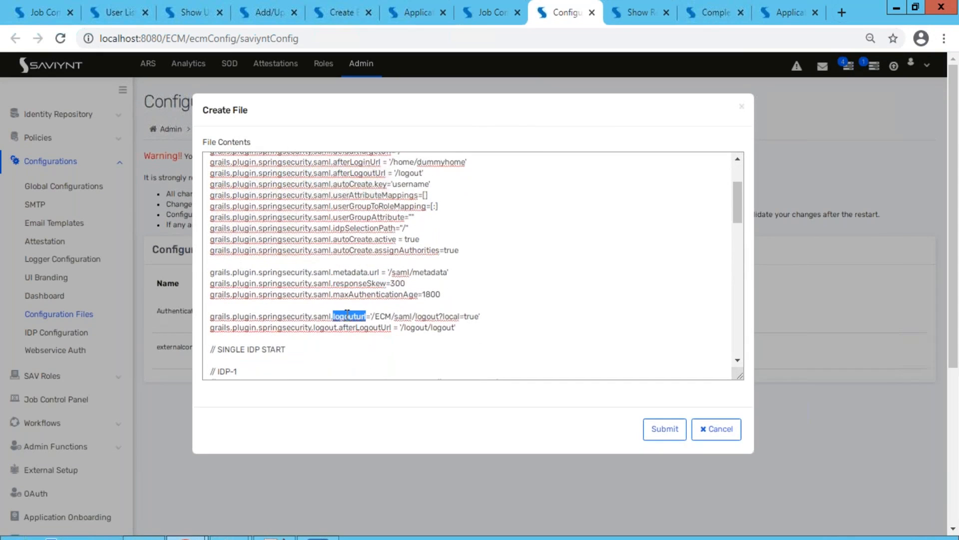
{"action": "double_click", "coordinate": [381, 327]}
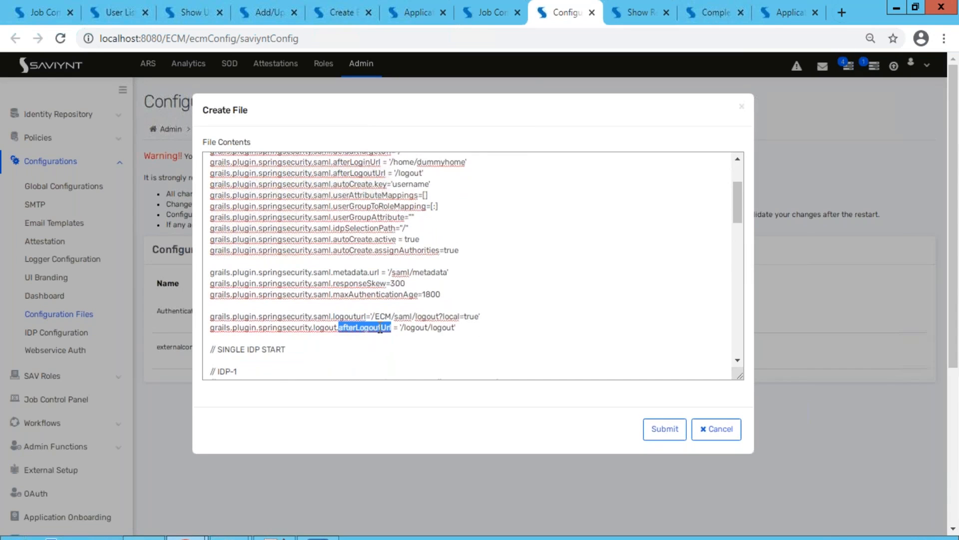
Examine the default IDP, providers and alias settings for IDP-1 in the file's single IDP section.
{"action": "scroll", "coordinate": [380, 325], "scroll_direction": "down", "scroll_amount": 5}
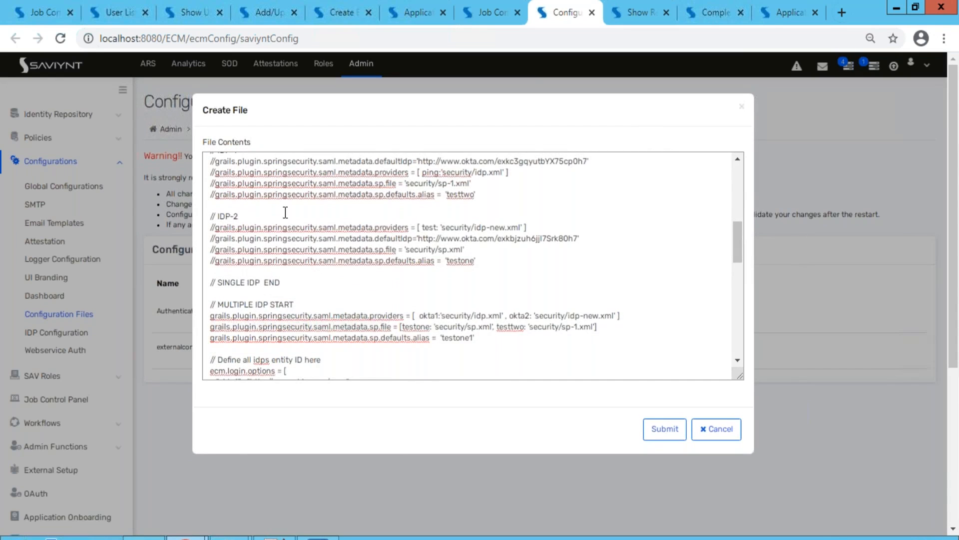
{"action": "scroll", "coordinate": [285, 212], "scroll_direction": "up", "scroll_amount": 1}
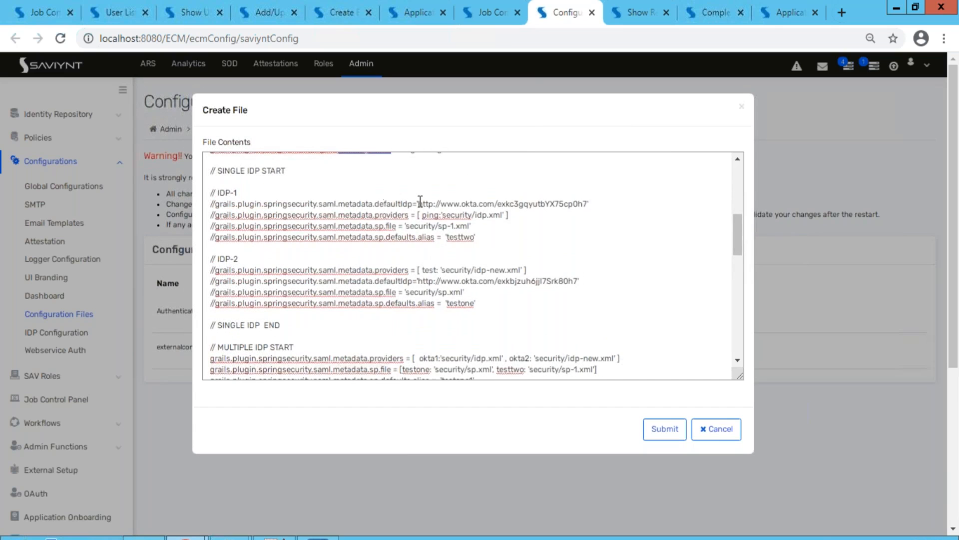
{"action": "double_click", "coordinate": [399, 205]}
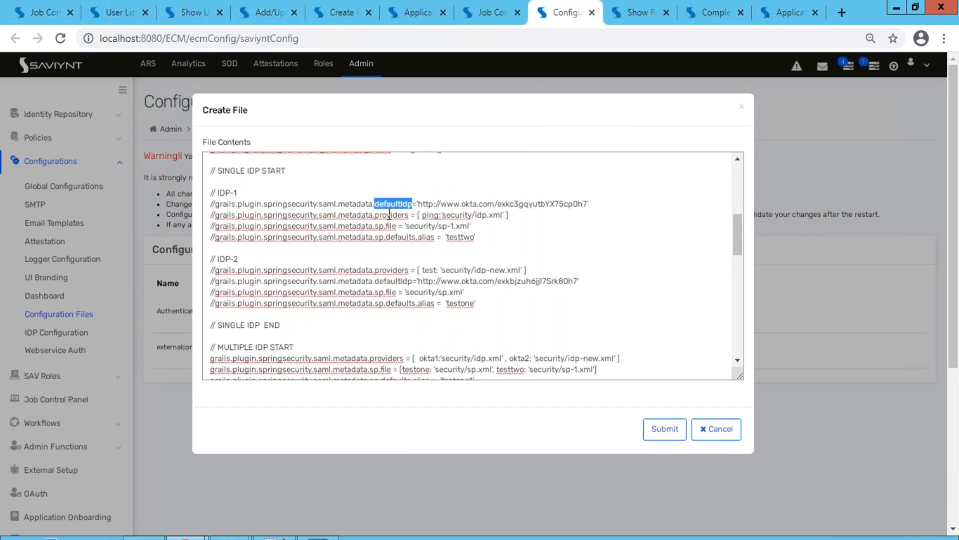
{"action": "double_click", "coordinate": [390, 215]}
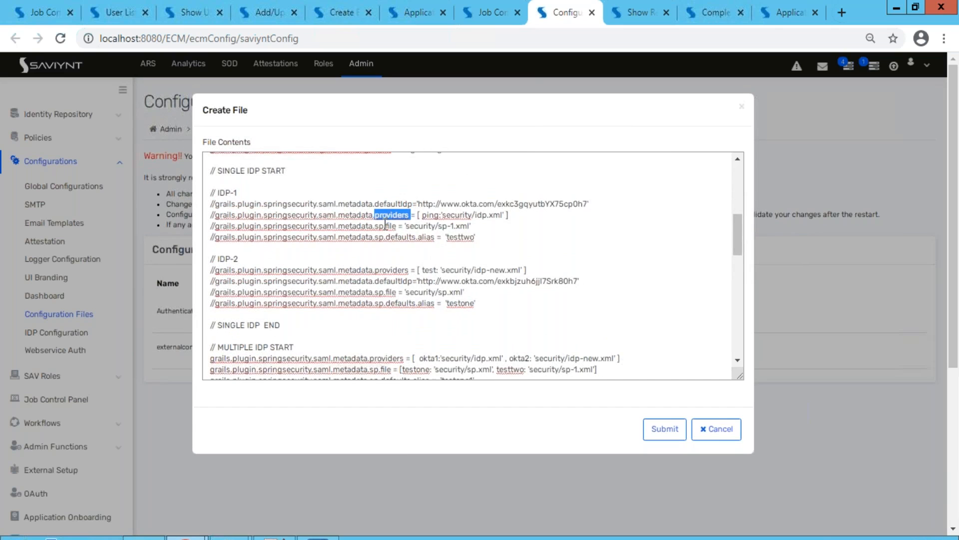
{"action": "double_click", "coordinate": [425, 237]}
Review the multiple IDP section and the LDAP settings through the end of AuthenticationConfig.groovy.
{"action": "scroll", "coordinate": [424, 240], "scroll_direction": "down", "scroll_amount": 3}
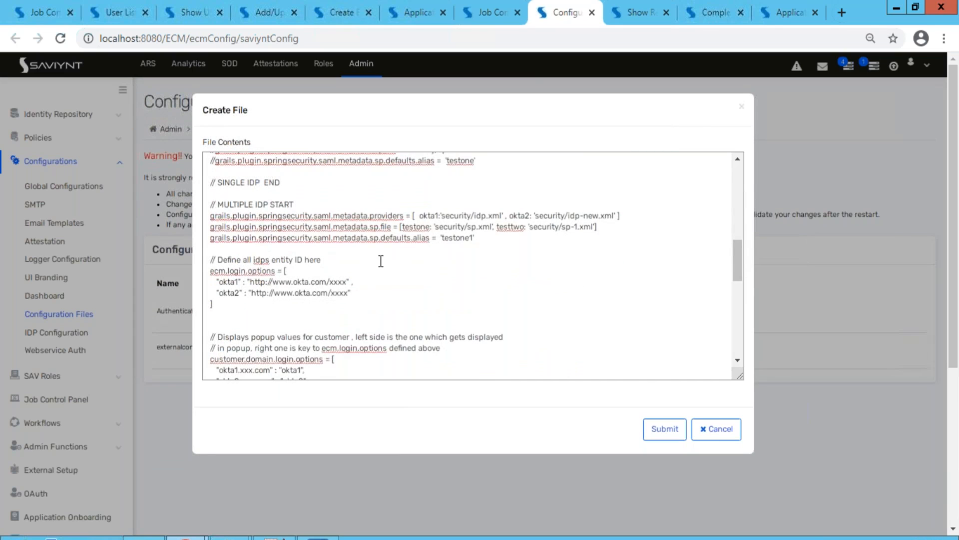
{"action": "scroll", "coordinate": [314, 269], "scroll_direction": "down", "scroll_amount": 5}
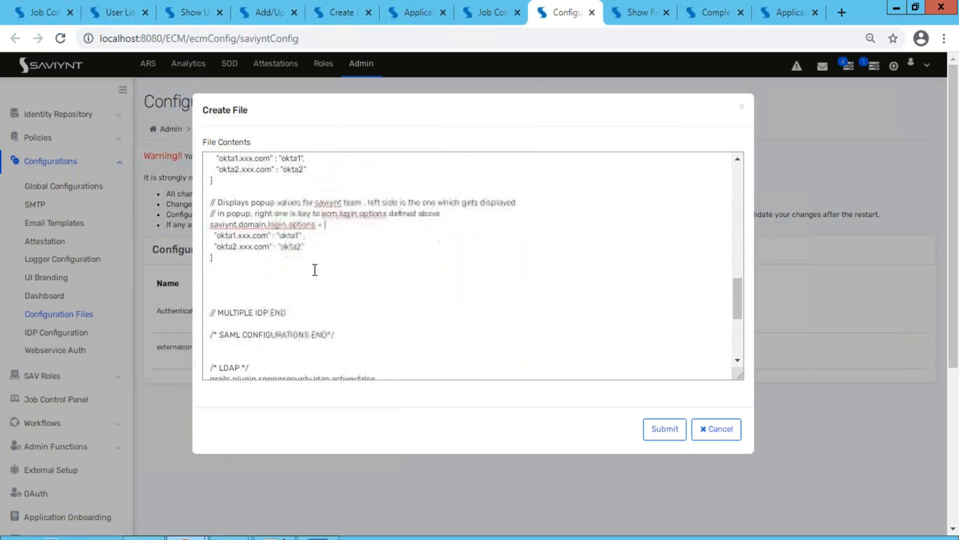
{"action": "scroll", "coordinate": [315, 269], "scroll_direction": "down", "scroll_amount": 5}
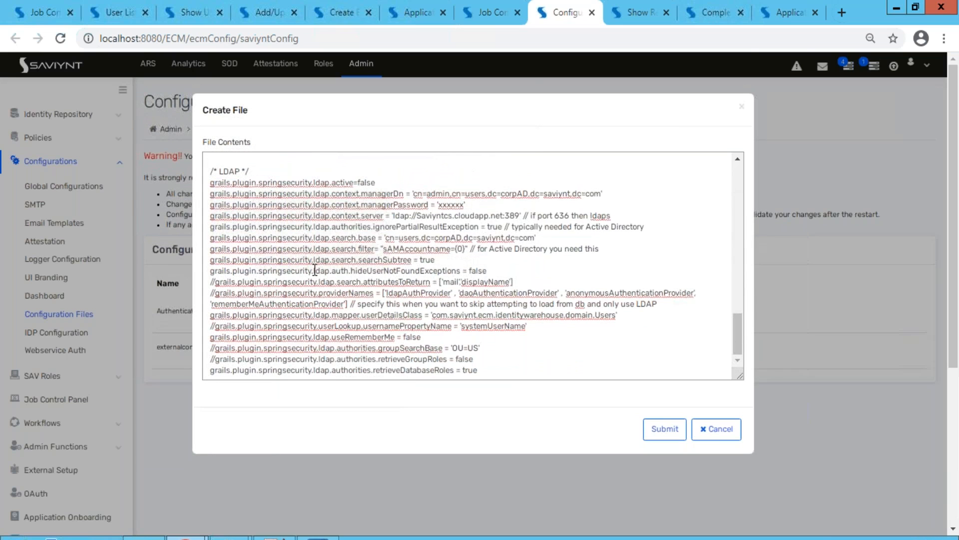
{"action": "scroll", "coordinate": [315, 270], "scroll_direction": "down", "scroll_amount": 3}
{"action": "scroll", "coordinate": [410, 196], "scroll_direction": "up", "scroll_amount": 3}
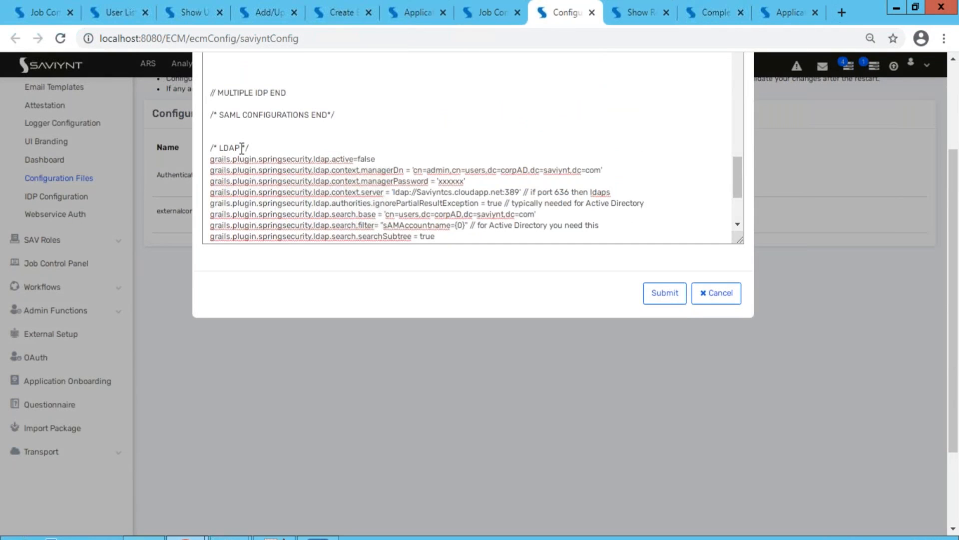
{"action": "scroll", "coordinate": [163, 162], "scroll_direction": "up", "scroll_amount": 2}
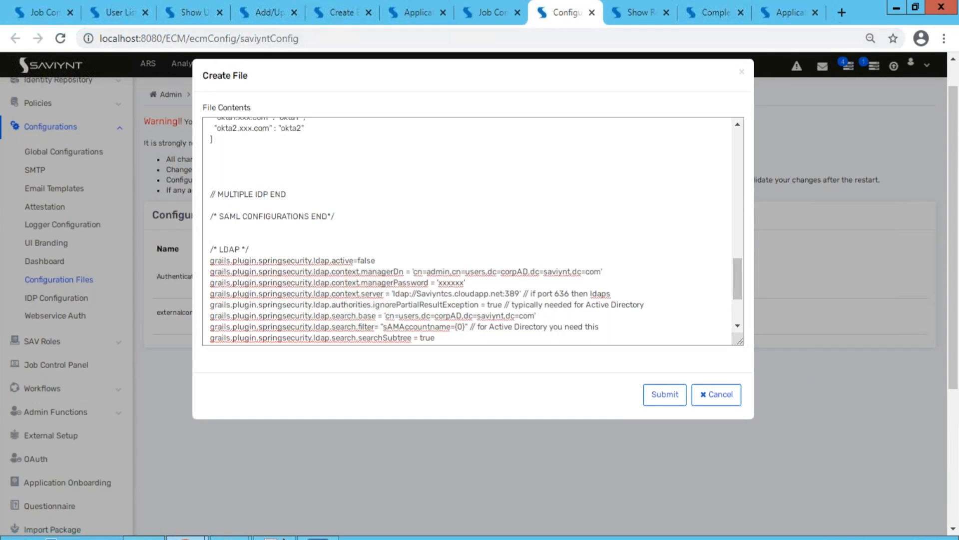
{"action": "scroll", "coordinate": [264, 219], "scroll_direction": "down", "scroll_amount": 3}
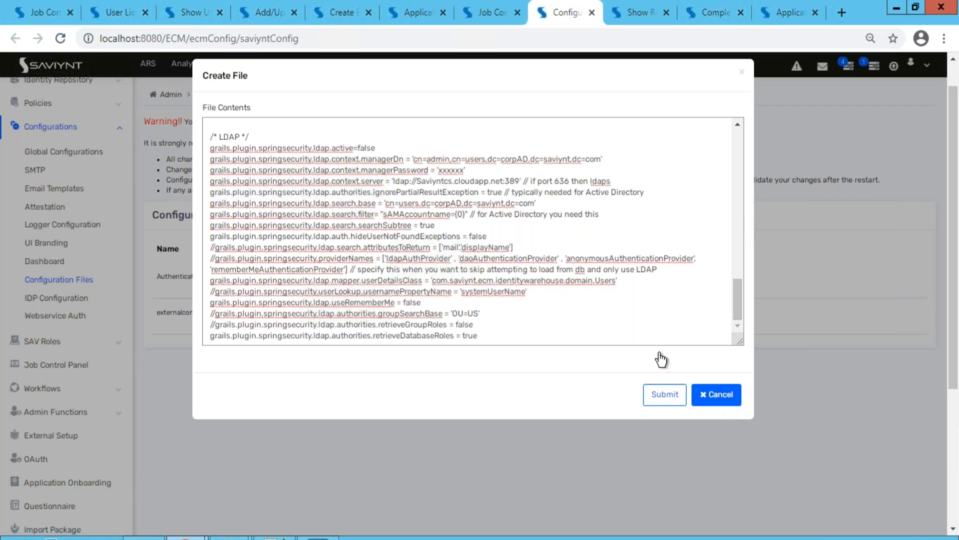
Recheck the SAML configuration from the start of the file through the multiple IDP login options, and close the file without submitting.
{"action": "scroll", "coordinate": [683, 280], "scroll_direction": "up", "scroll_amount": 5}
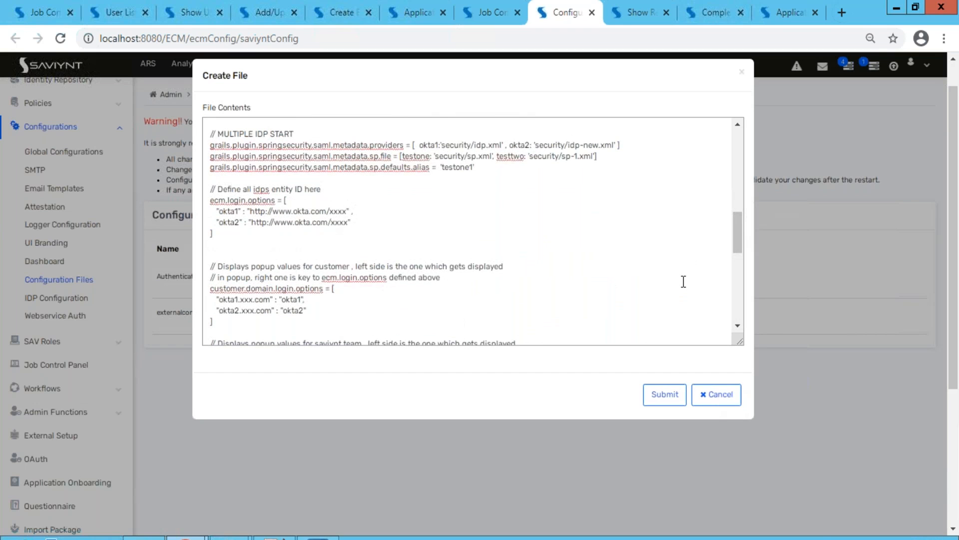
{"action": "scroll", "coordinate": [684, 282], "scroll_direction": "up", "scroll_amount": 8}
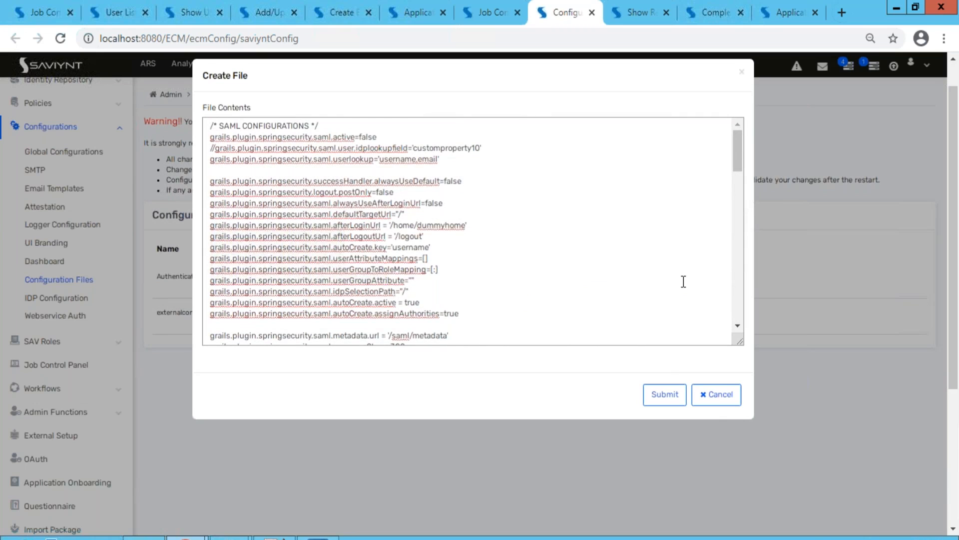
{"action": "scroll", "coordinate": [684, 282], "scroll_direction": "down", "scroll_amount": 5}
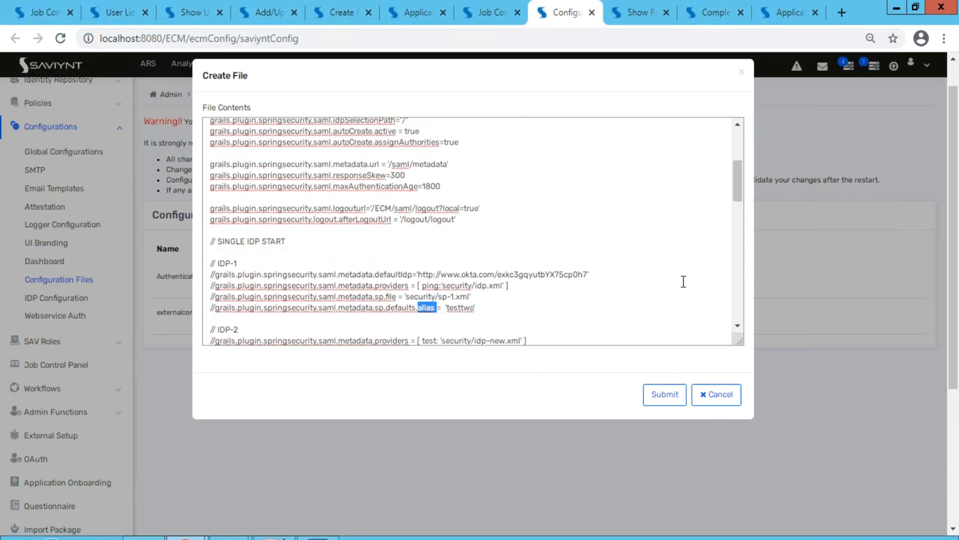
{"action": "scroll", "coordinate": [684, 281], "scroll_direction": "down", "scroll_amount": 3}
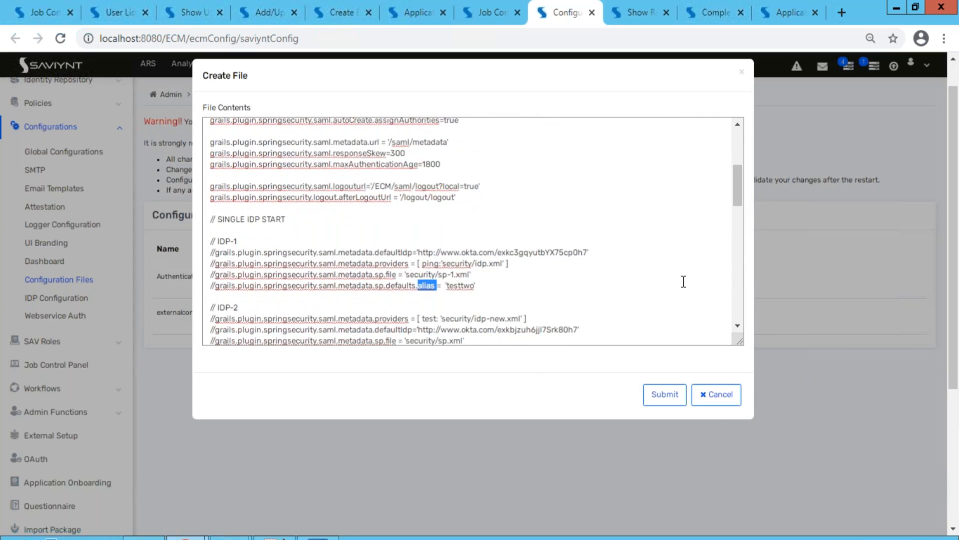
{"action": "scroll", "coordinate": [683, 281], "scroll_direction": "down", "scroll_amount": 5}
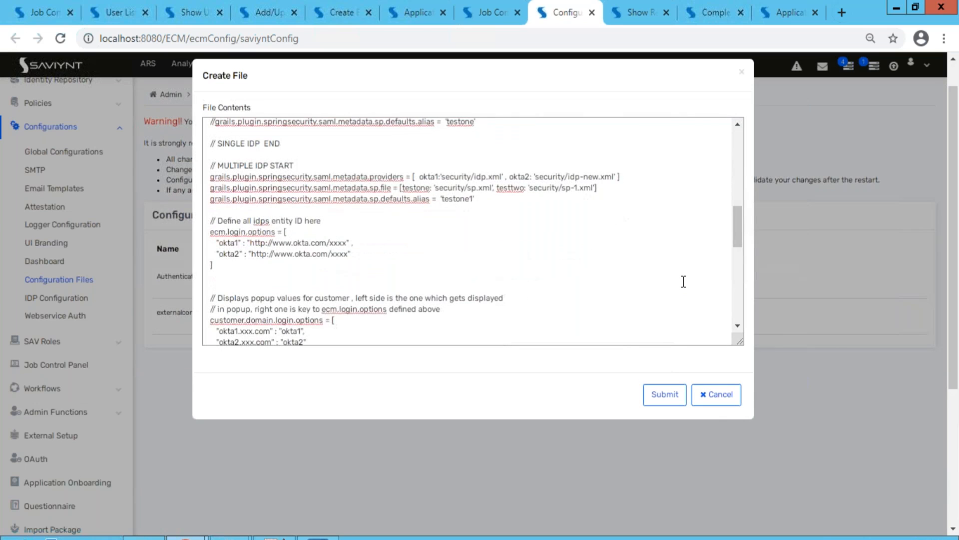
{"action": "scroll", "coordinate": [683, 281], "scroll_direction": "down", "scroll_amount": 2}
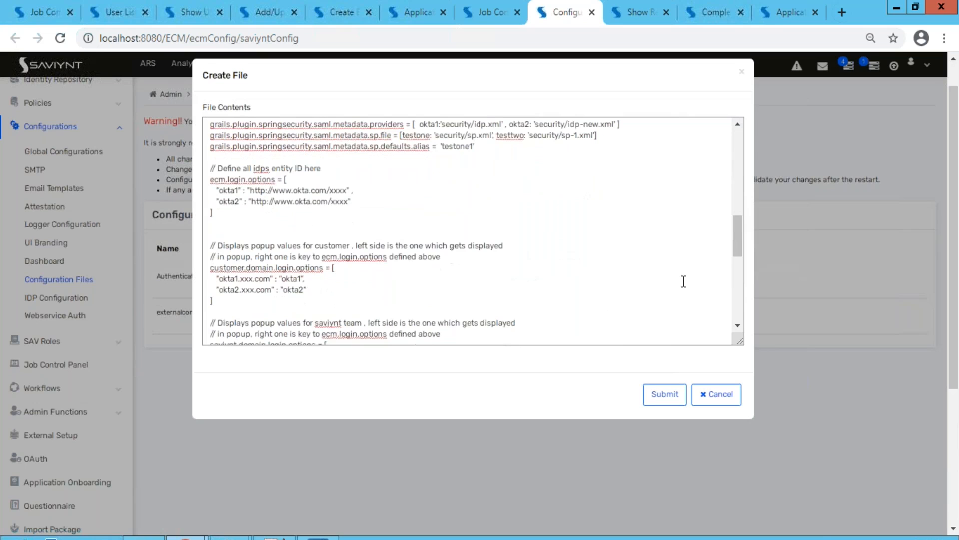
{"action": "double_click", "coordinate": [292, 280]}
{"action": "scroll", "coordinate": [292, 281], "scroll_direction": "down", "scroll_amount": 4}
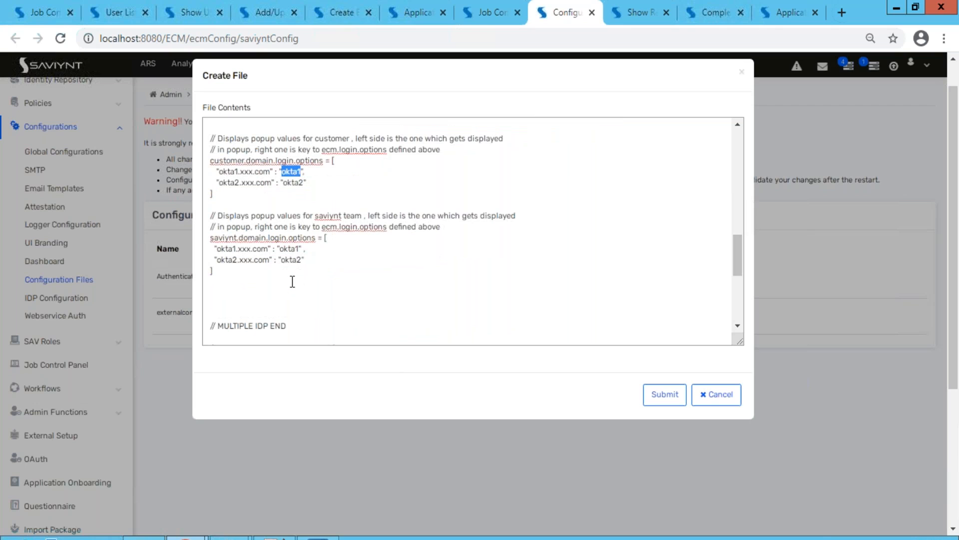
{"action": "scroll", "coordinate": [293, 281], "scroll_direction": "up", "scroll_amount": 1}
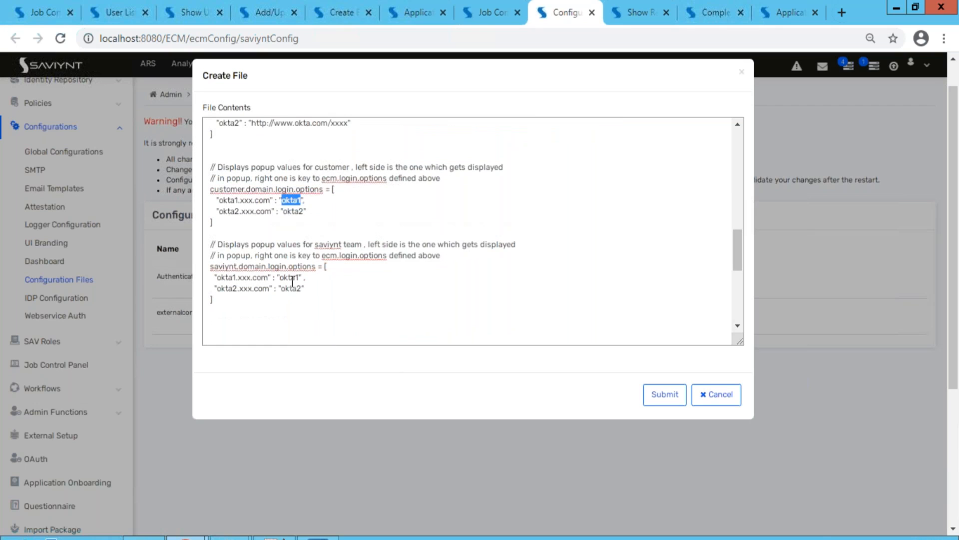
{"action": "scroll", "coordinate": [365, 229], "scroll_direction": "up", "scroll_amount": 4}
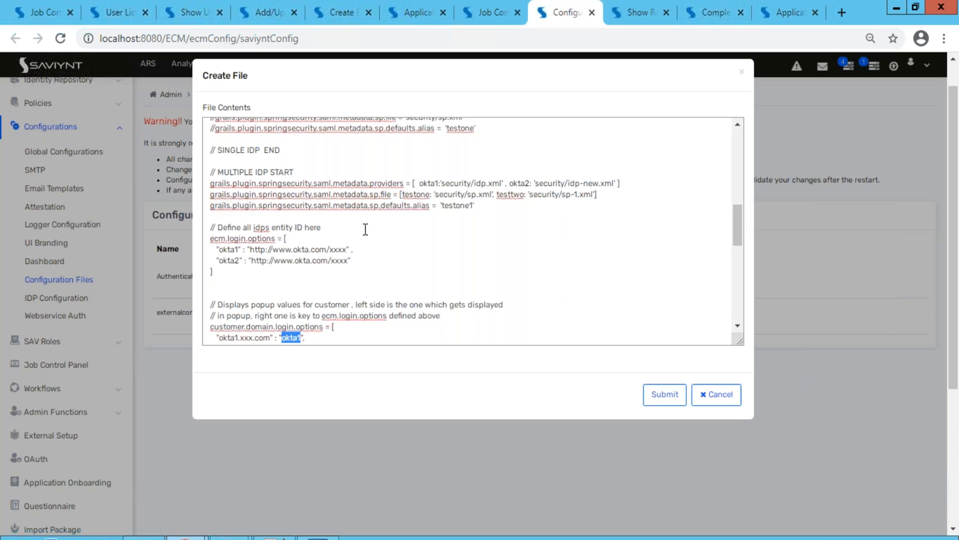
{"action": "left_click", "coordinate": [365, 229]}
{"action": "left_click", "coordinate": [716, 394]}
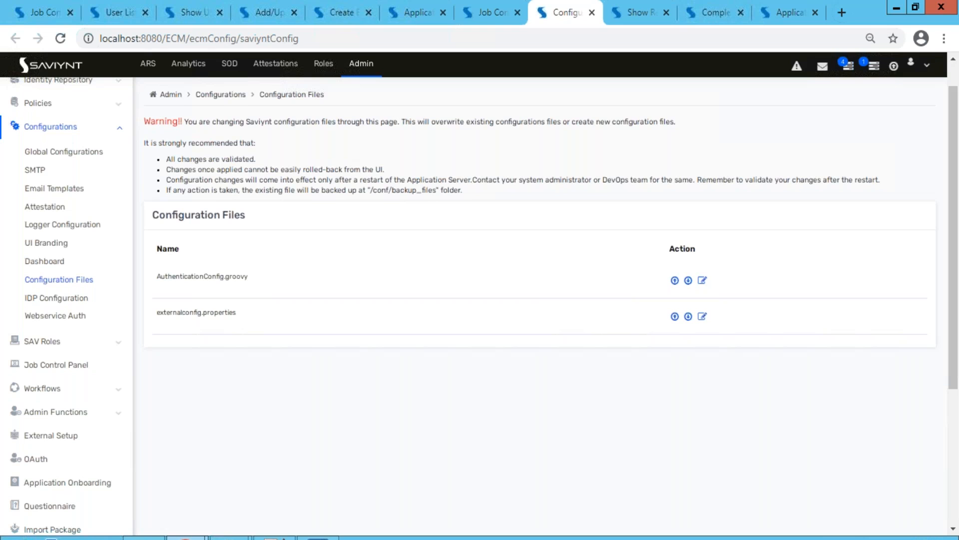
Look through the Identity Repository and Policies submenus, and open Technical Rules in a new tab.
{"action": "scroll", "coordinate": [479, 300], "scroll_direction": "up", "scroll_amount": 1}
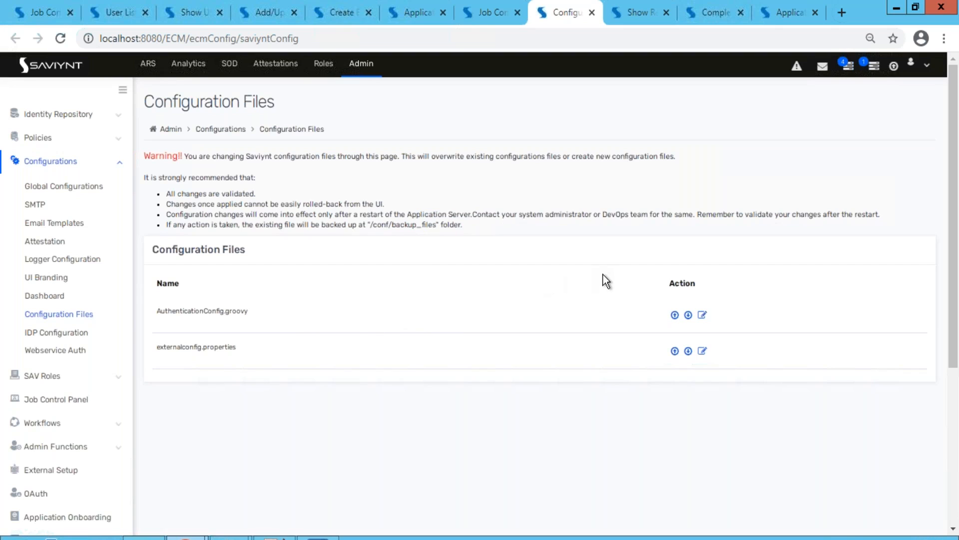
{"action": "left_click", "coordinate": [93, 120]}
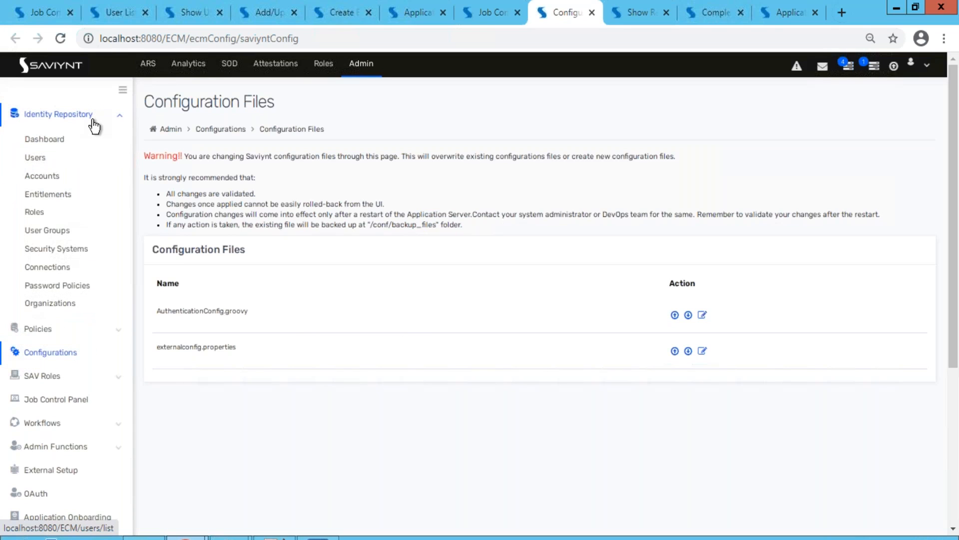
{"action": "left_click", "coordinate": [94, 120]}
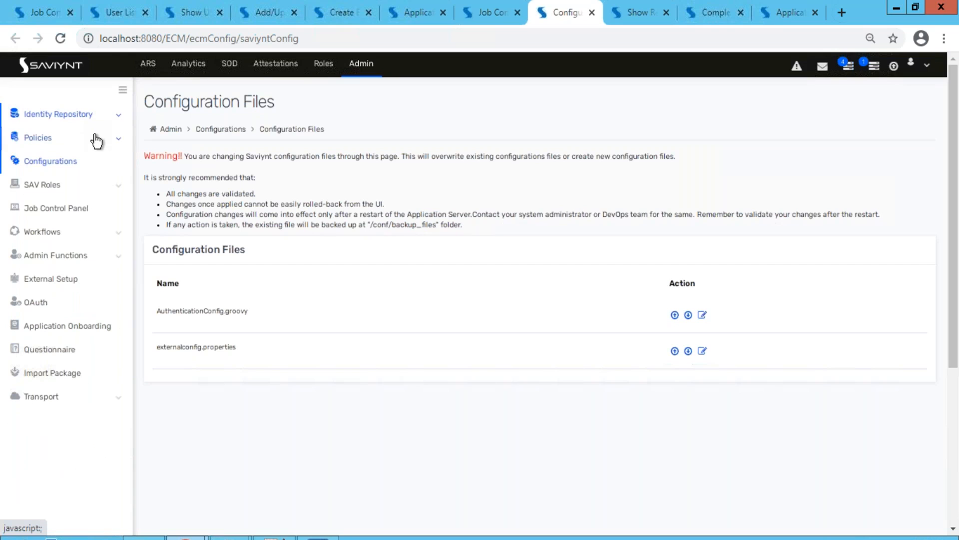
{"action": "left_click", "coordinate": [96, 141]}
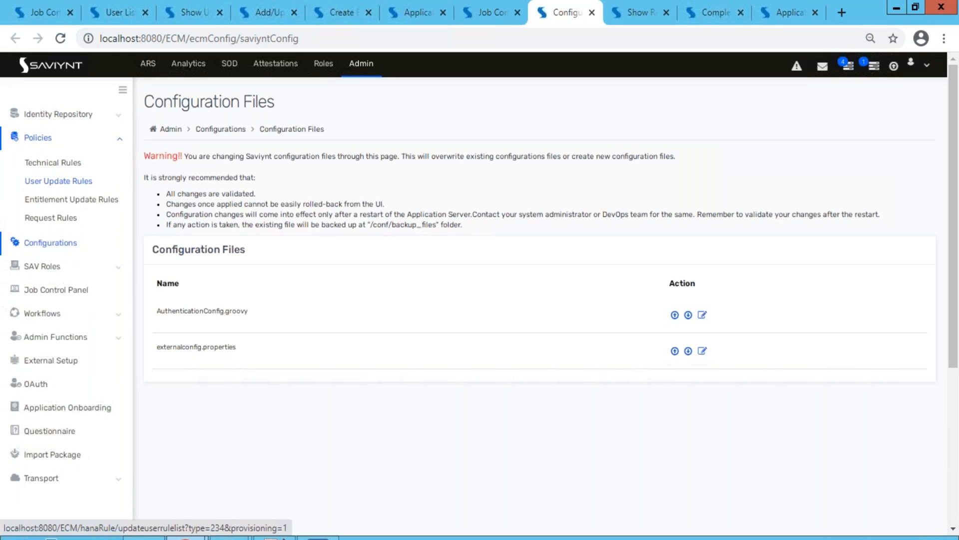
{"action": "left_click", "coordinate": [71, 168], "text": "ctrl"}
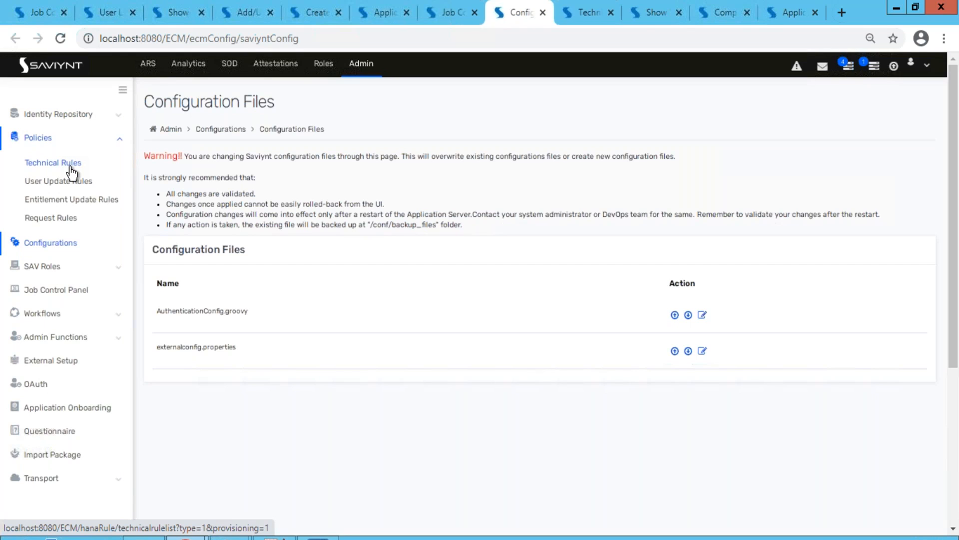
View the Technical Rules list, close its tab, and switch to the open request details page.
{"action": "left_click", "coordinate": [555, 20]}
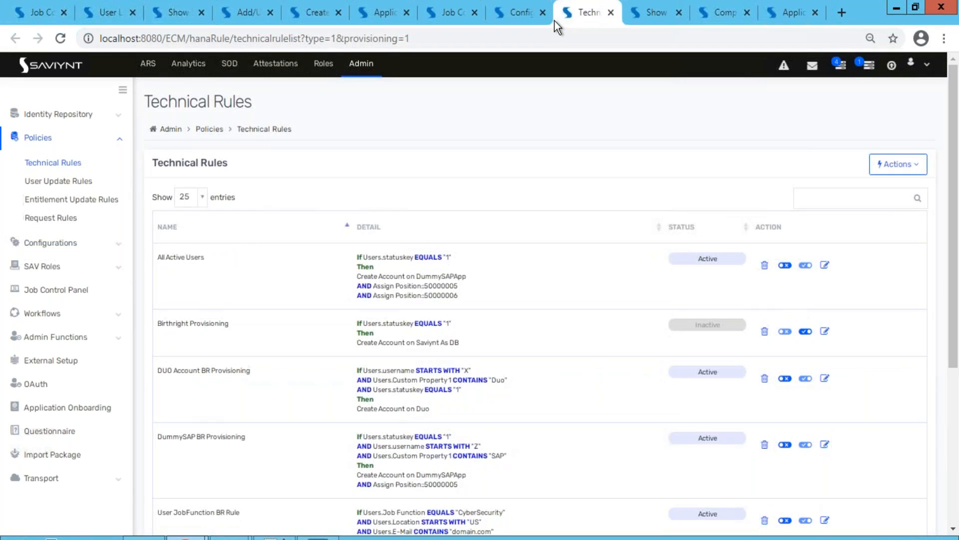
{"action": "left_click", "coordinate": [610, 13]}
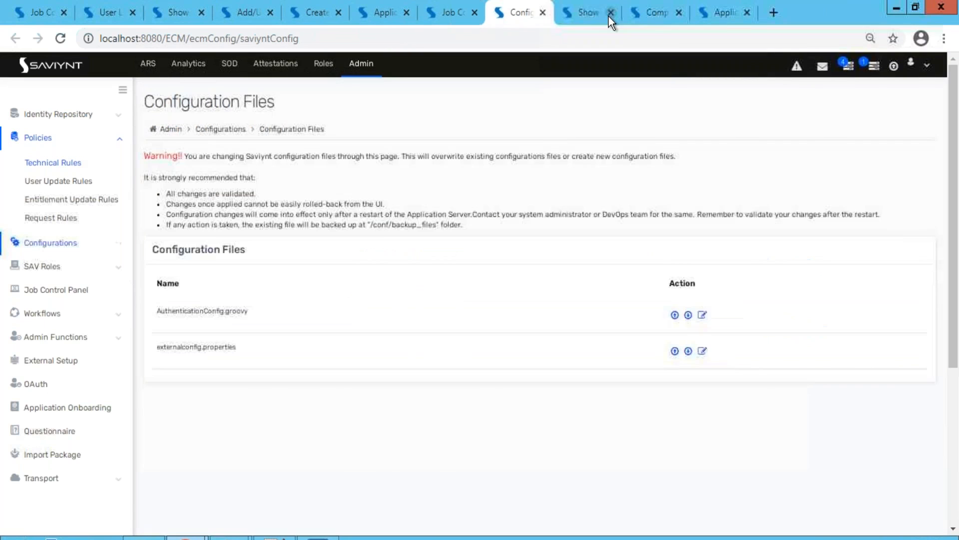
{"action": "left_click", "coordinate": [565, 21]}
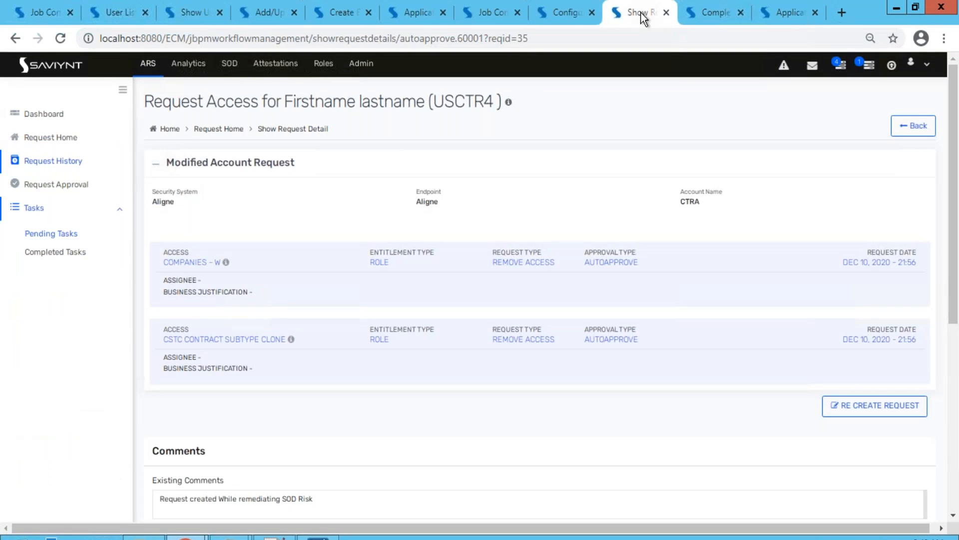
Open the Zendesk security system from the Security Systems list and review its connection, workflow and provisioning settings.
{"action": "left_click", "coordinate": [578, 17]}
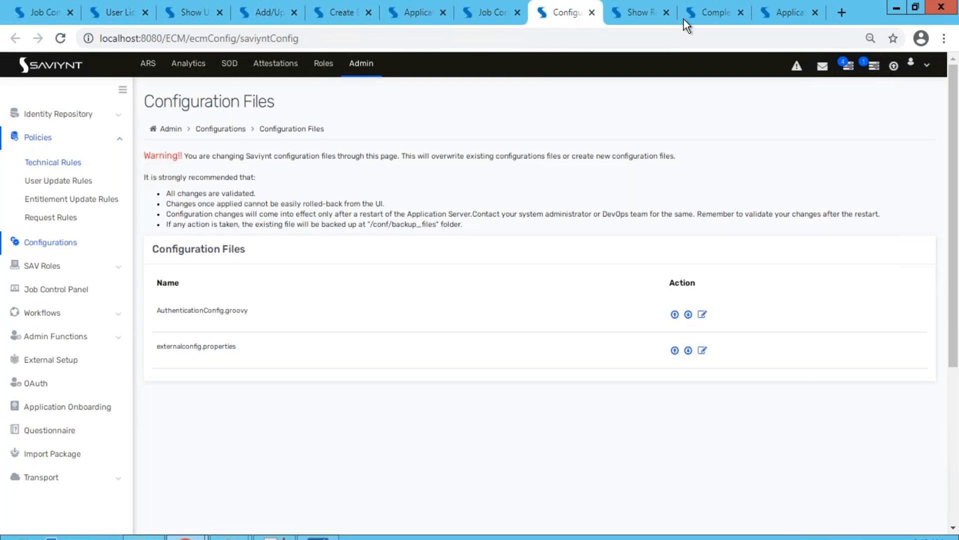
{"action": "left_click", "coordinate": [426, 10]}
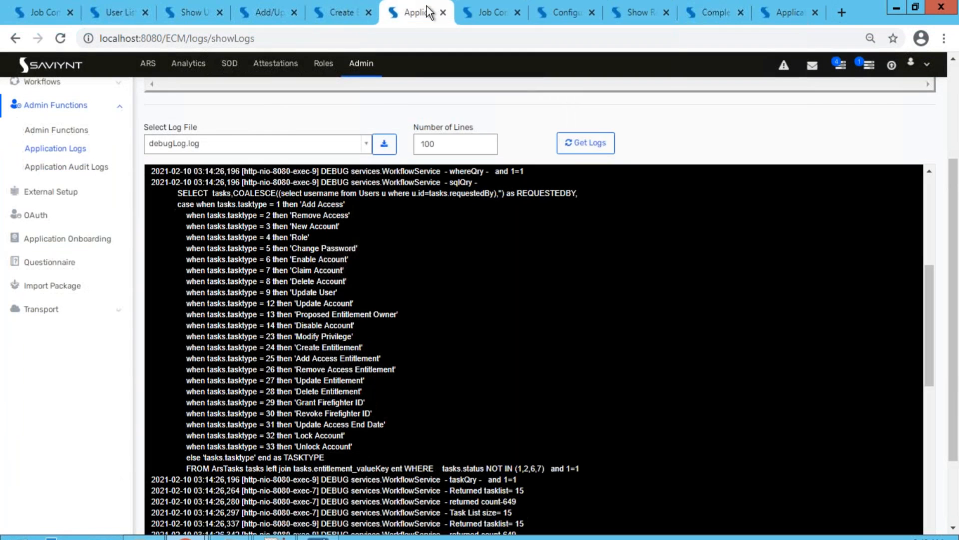
{"action": "left_click", "coordinate": [331, 23]}
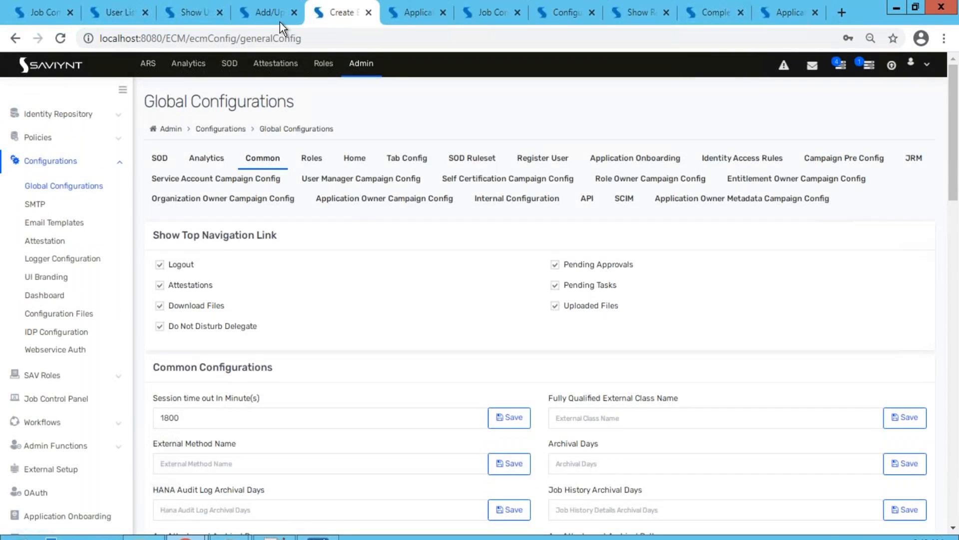
{"action": "left_click", "coordinate": [279, 23]}
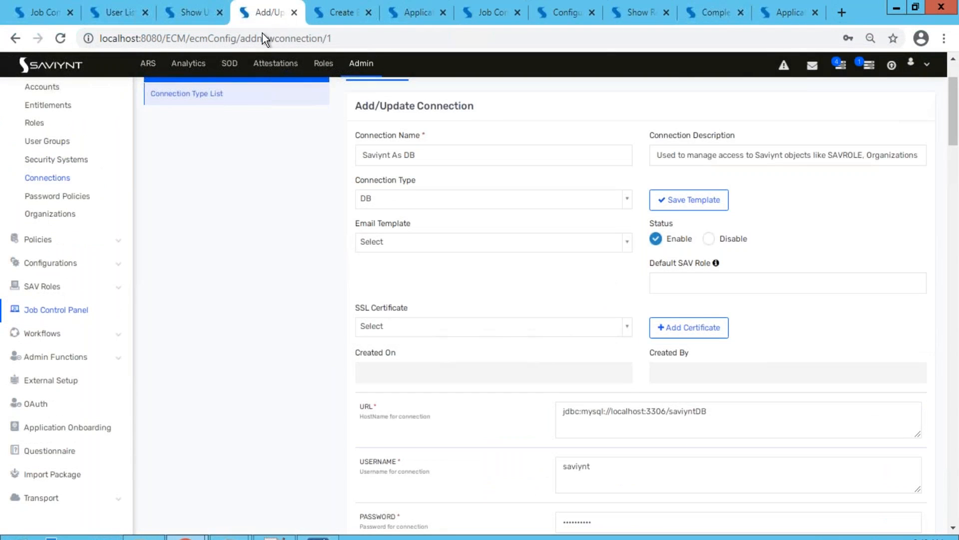
{"action": "left_click", "coordinate": [190, 21]}
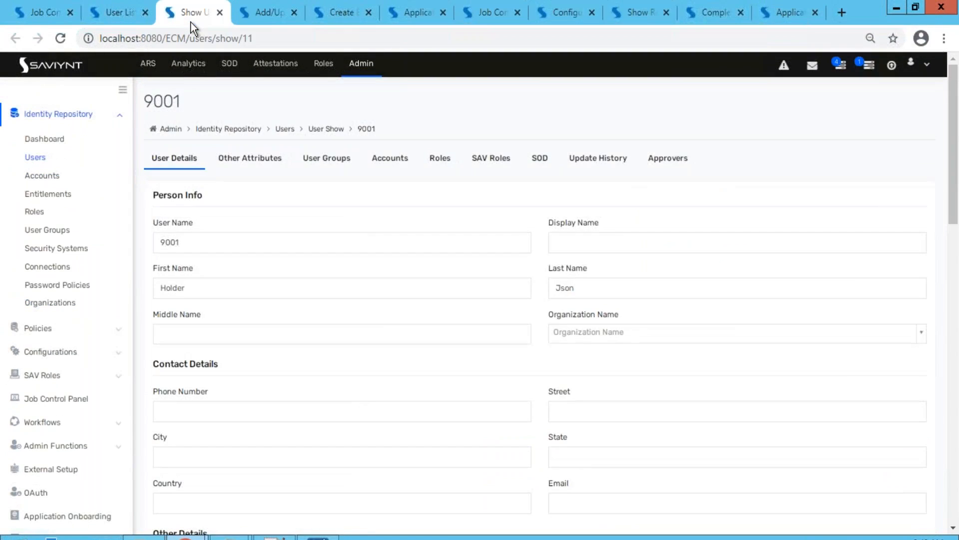
{"action": "left_click", "coordinate": [54, 249]}
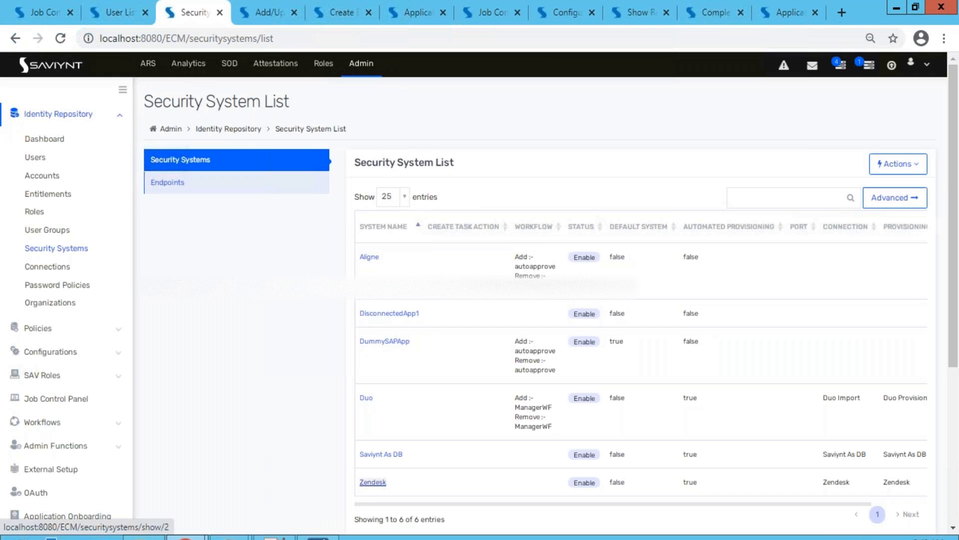
{"action": "left_click", "coordinate": [372, 481]}
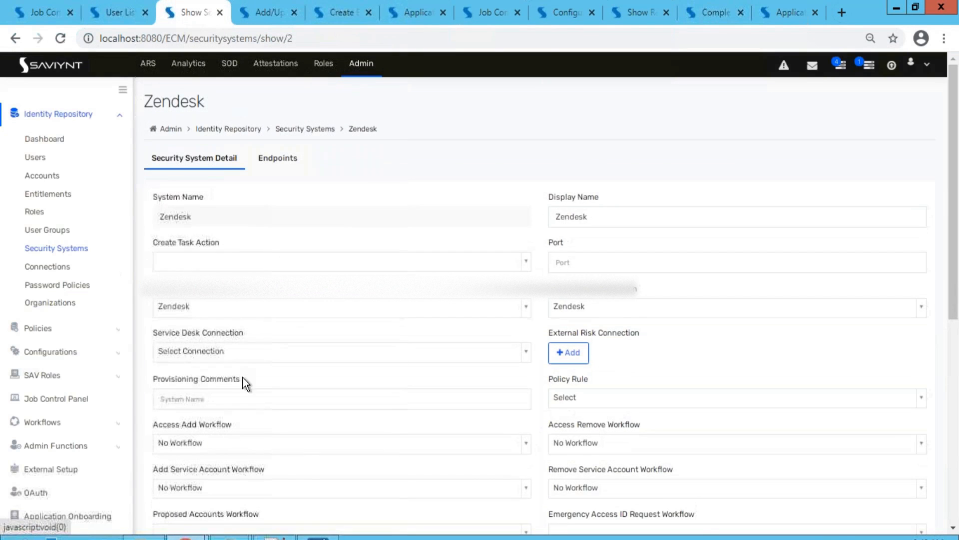
{"action": "scroll", "coordinate": [227, 394], "scroll_direction": "down", "scroll_amount": 7}
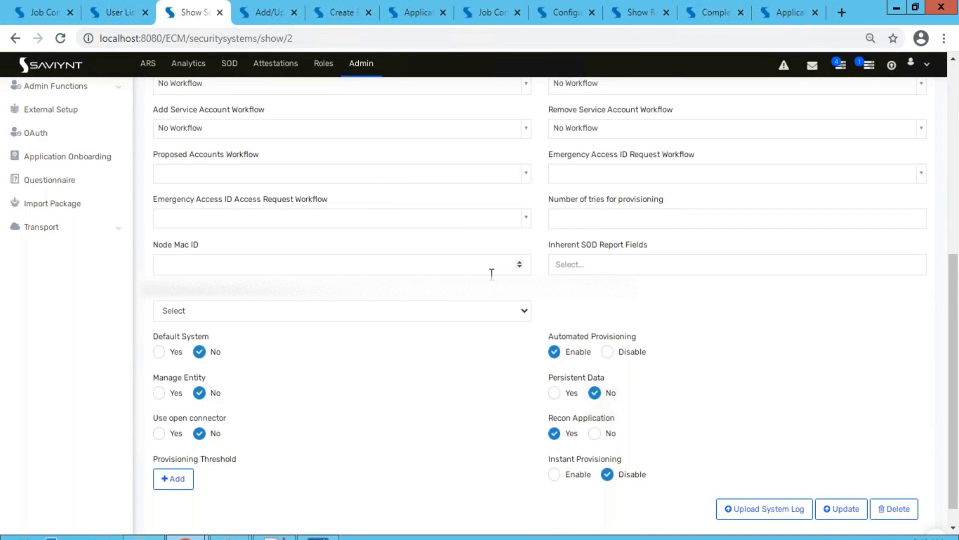
{"action": "scroll", "coordinate": [492, 273], "scroll_direction": "up", "scroll_amount": 7}
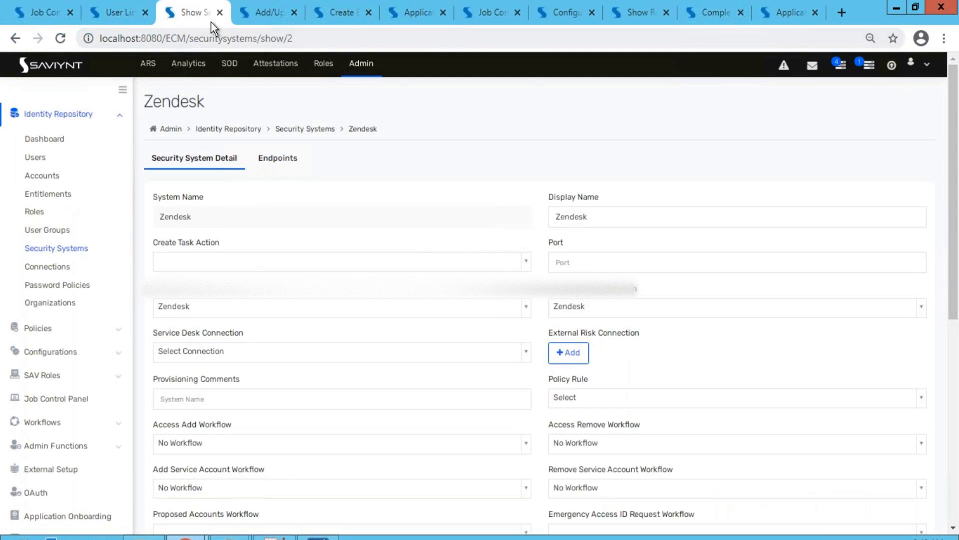
Switch to Notepad++ and start a new note whose first line lists Connection and Security System with a gap between them.
{"action": "mouse_move", "coordinate": [606, 5]}
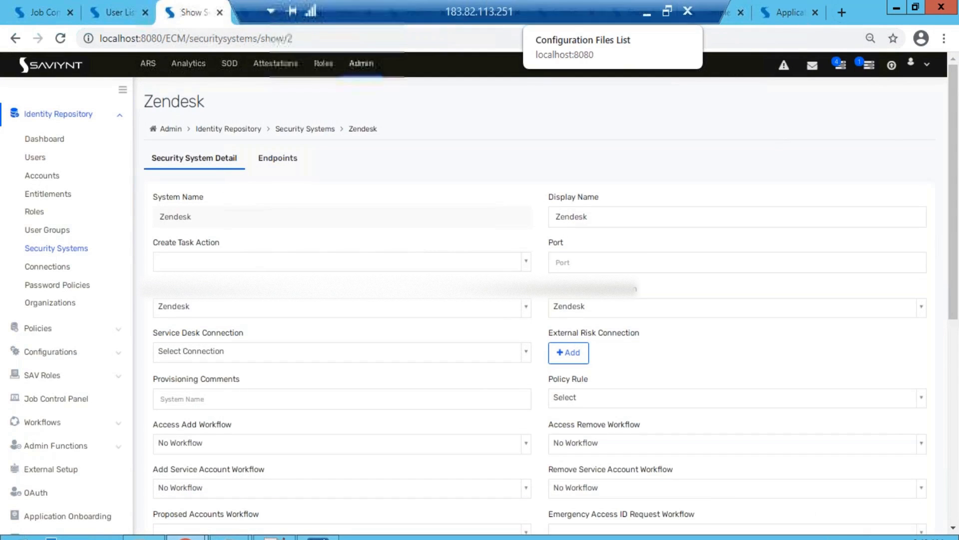
{"action": "left_click", "coordinate": [647, 15]}
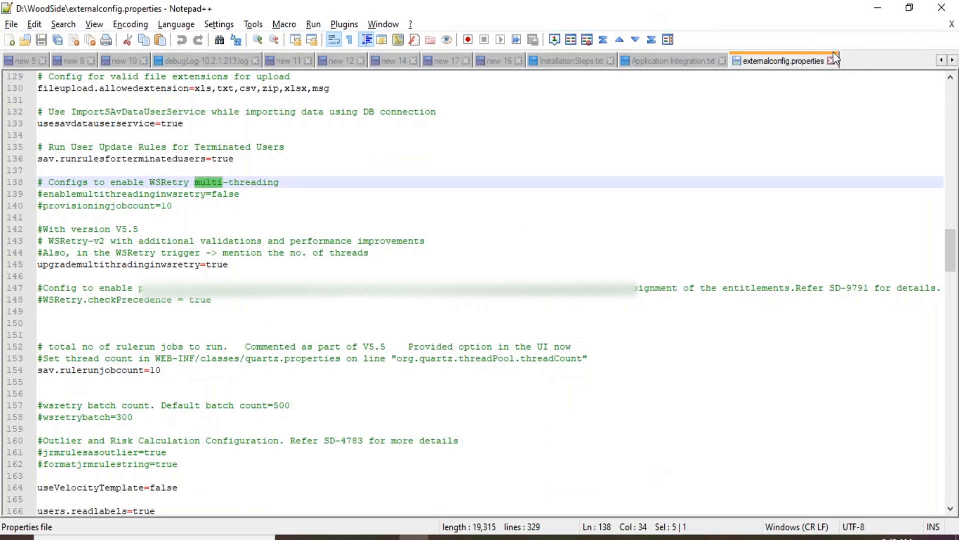
{"action": "double_click", "coordinate": [844, 61]}
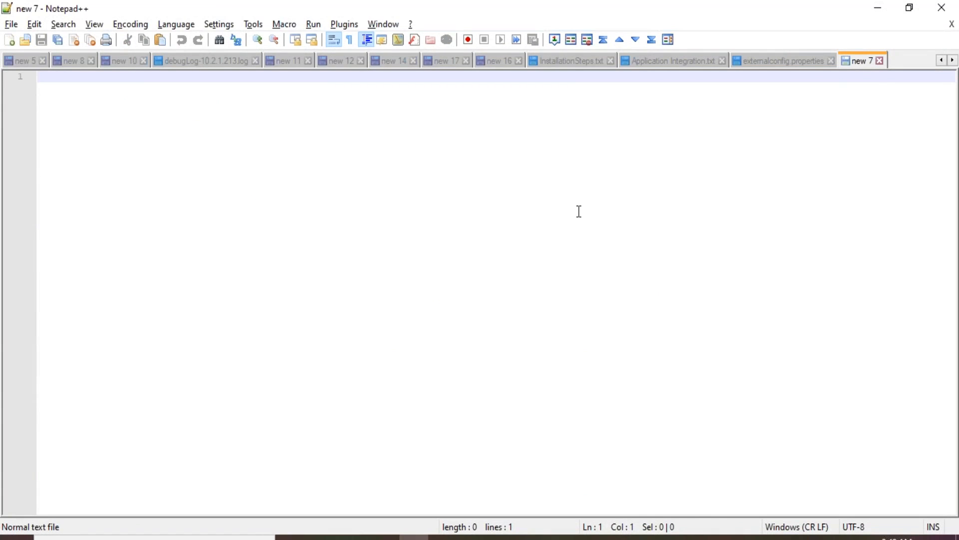
{"action": "type", "text": "COnectrion"}
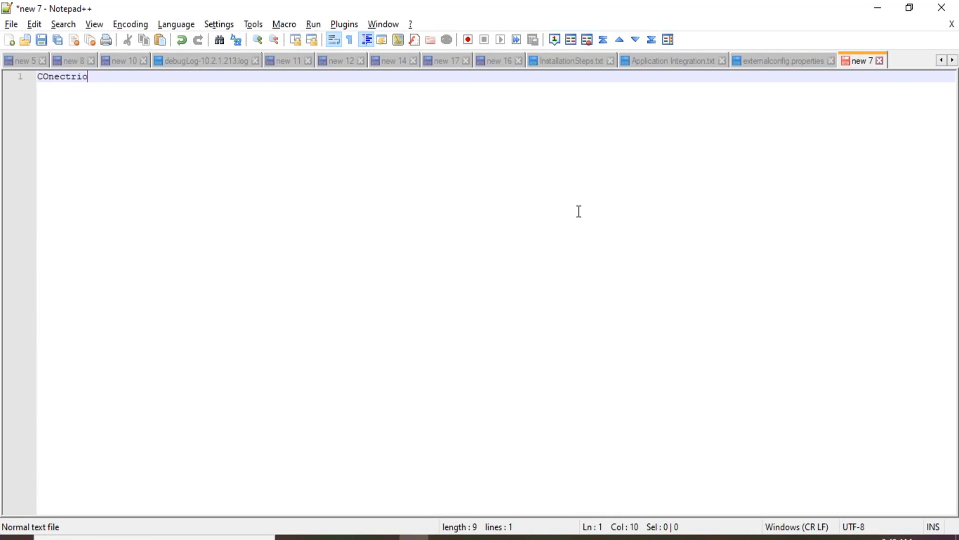
{"action": "key", "text": "BackSpace"}
{"action": "key", "text": "BackSpace"}
{"action": "key", "text": "BackSpace"}
{"action": "key", "text": "BackSpace"}
{"action": "key", "text": "BackSpace"}
{"action": "key", "text": "BackSpace"}
{"action": "key", "text": "BackSpace"}
{"action": "key", "text": "BackSpace"}
{"action": "key", "text": "BackSpace"}
{"action": "type", "text": "onnection"}
{"action": "key", "text": "BackSpace"}
{"action": "type", "text": "`"}
{"action": "key", "text": "BackSpace"}
{"action": "key", "text": "BackSpace"}
{"action": "key", "text": "Tab"}
{"action": "type", "text": "Security Syt"}
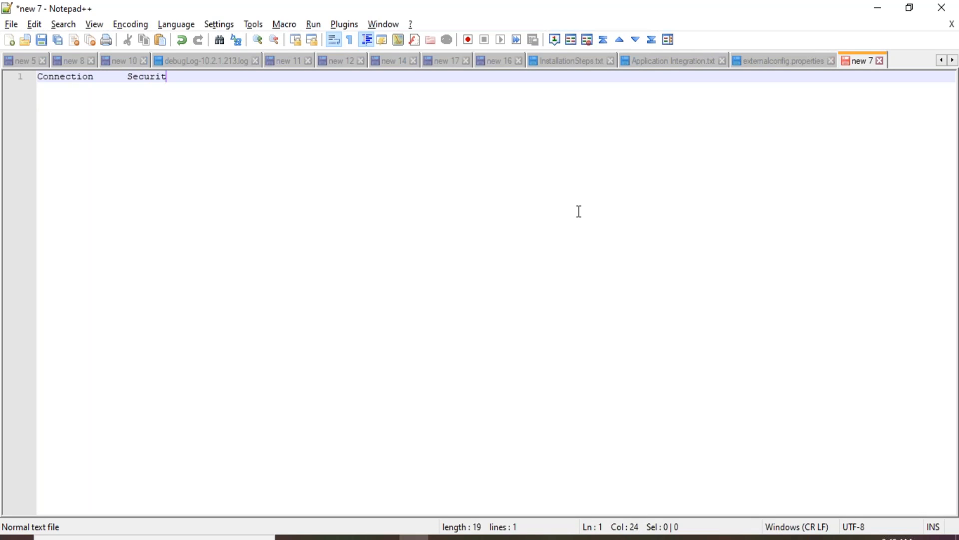
{"action": "type", "text": "em"}
Add a second line relating Security System to Endpoint, and mark the relation on both lines as 1->n.
{"action": "key", "text": "Return"}
{"action": "type", "text": "Security Syste"}
{"action": "key", "text": "BackSpace"}
{"action": "key", "text": "BackSpace"}
{"action": "type", "text": "tem Endpoint"}
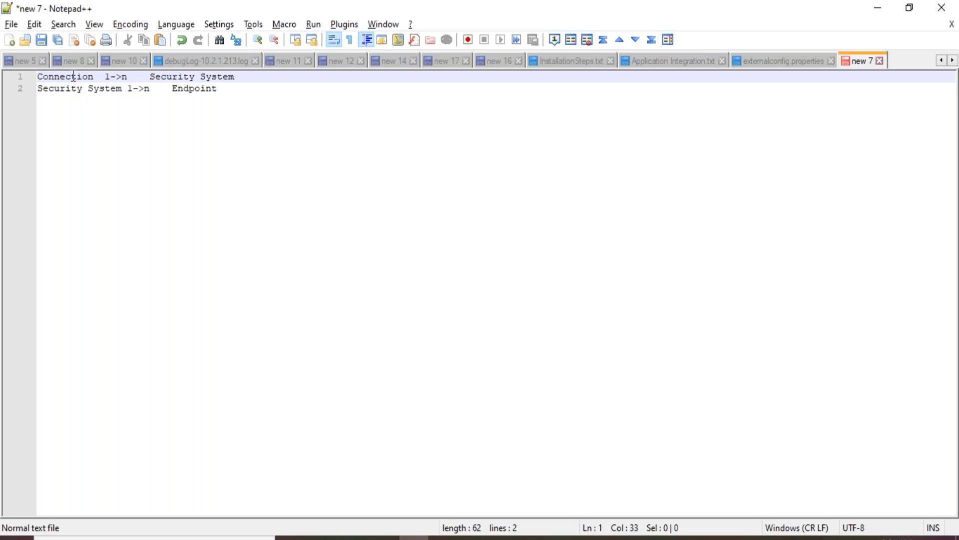
Highlight Connection in the note, switch to Saviynt and view the Zendesk security system's Connection options without changing the selection.
{"action": "double_click", "coordinate": [74, 77]}
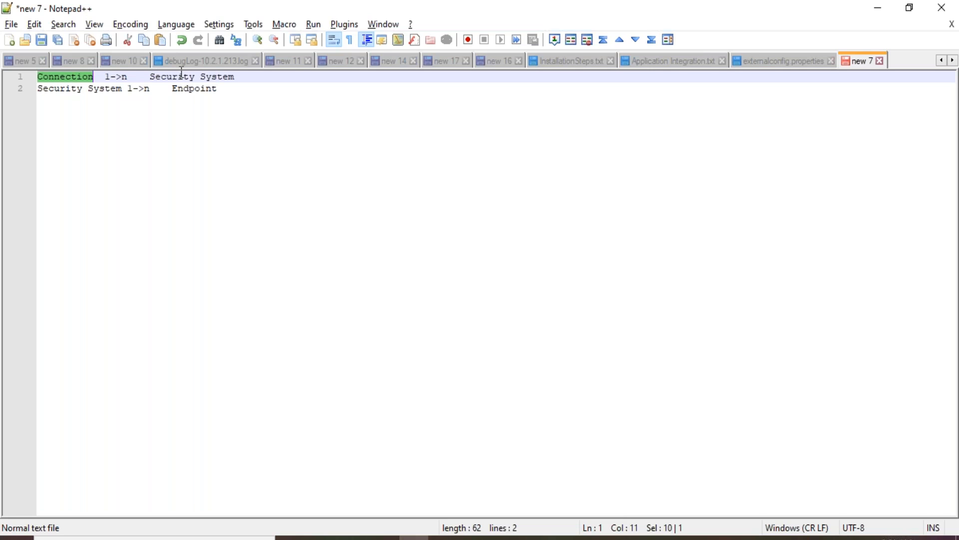
{"action": "key", "text": "alt+Tab"}
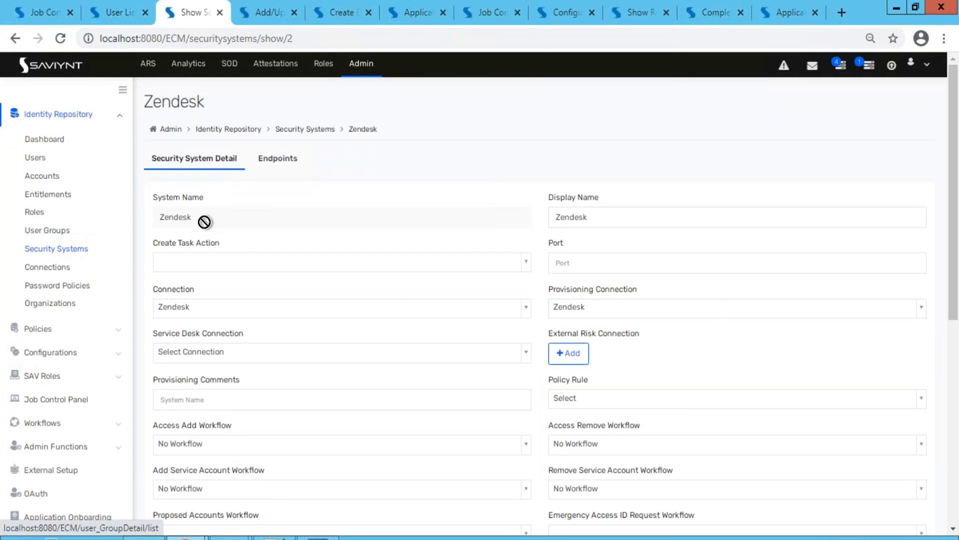
{"action": "left_click", "coordinate": [524, 314]}
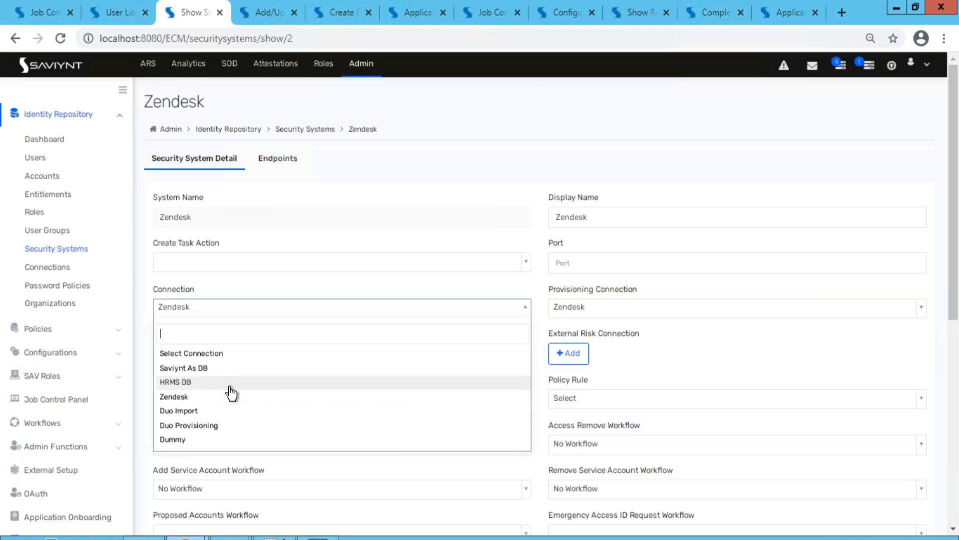
{"action": "left_click", "coordinate": [415, 154]}
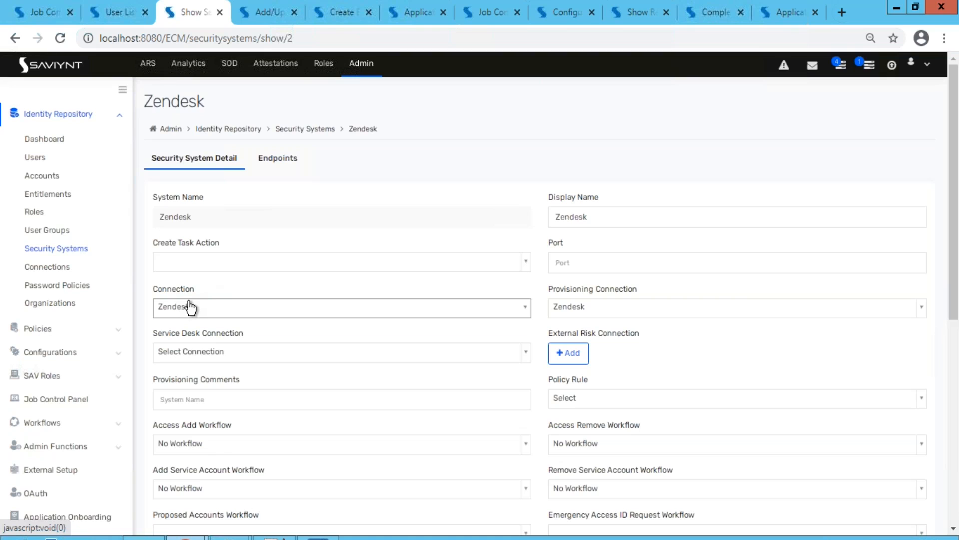
Return to the Notepad++ note and list JIRA, ABC and TEST on separate lines below the two relations, leaving blank lines between.
{"action": "mouse_move", "coordinate": [568, 5]}
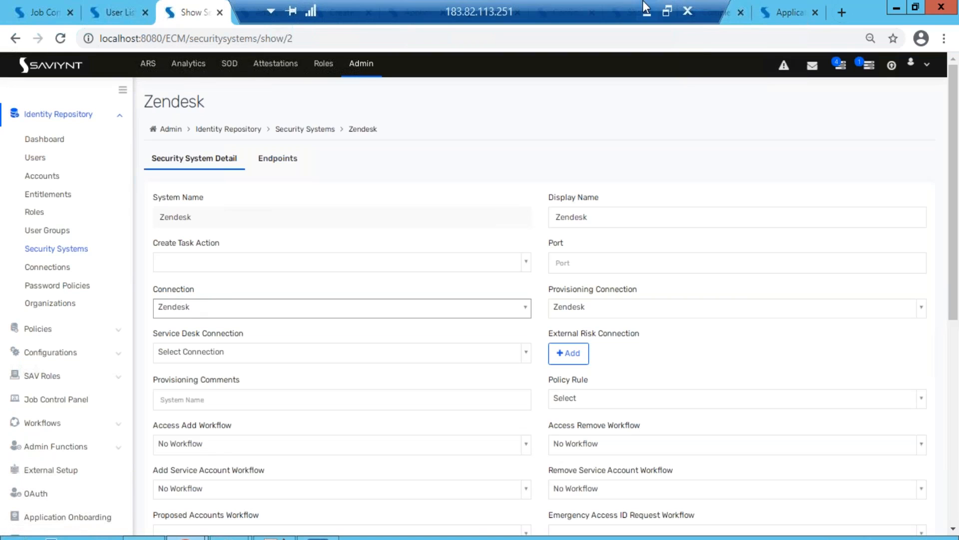
{"action": "left_click", "coordinate": [650, 10]}
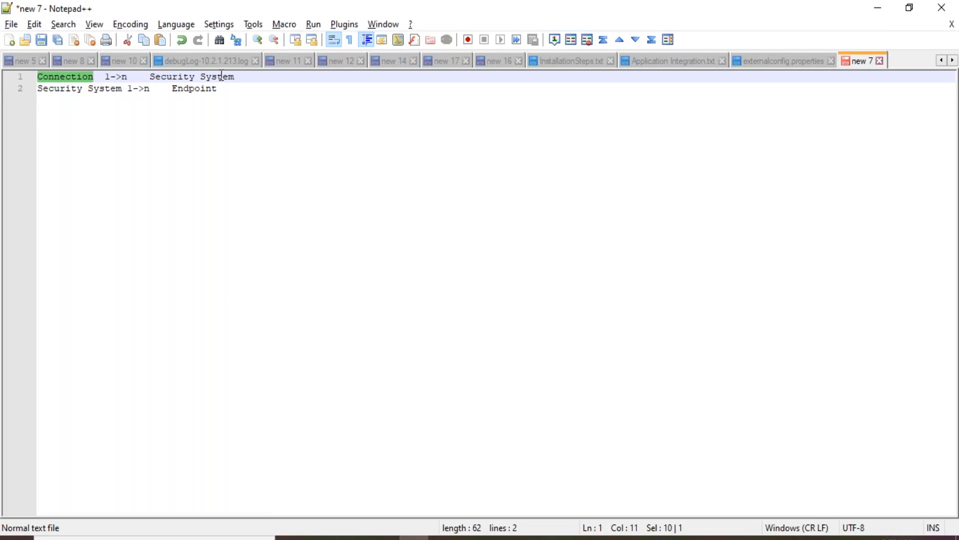
{"action": "left_click", "coordinate": [134, 79]}
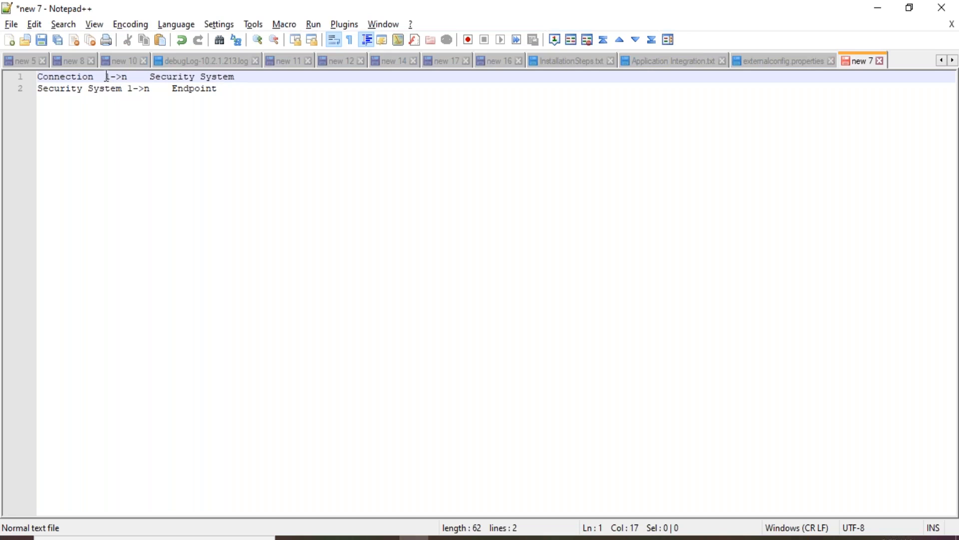
{"action": "left_click", "coordinate": [238, 89]}
{"action": "key", "text": "Return"}
{"action": "key", "text": "Return"}
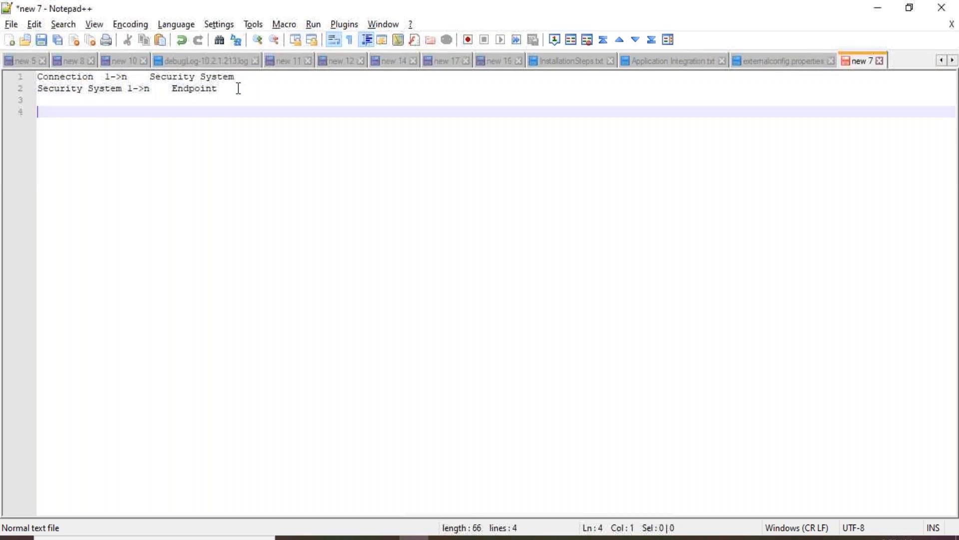
{"action": "key", "text": "Return"}
{"action": "type", "text": "JIRA"}
{"action": "key", "text": "Return"}
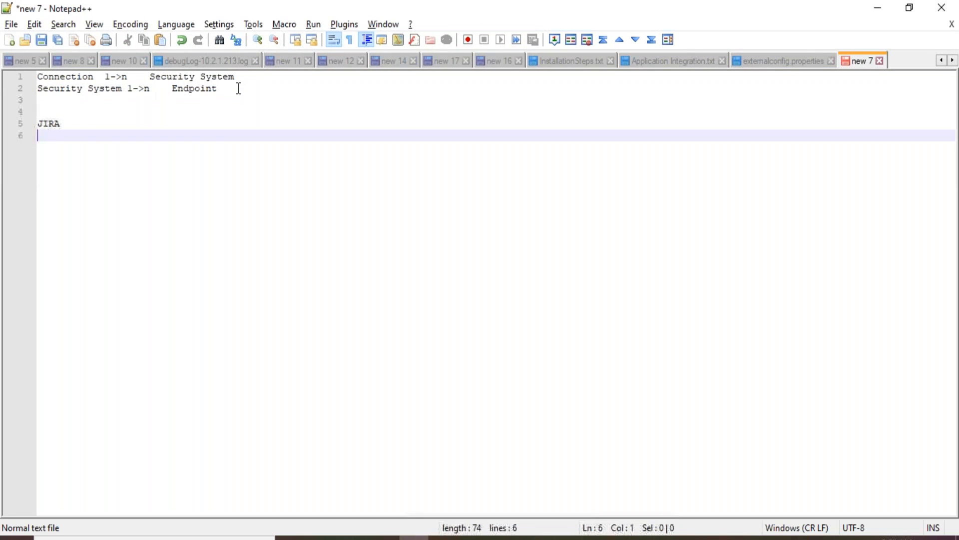
{"action": "type", "text": "ABC"}
{"action": "key", "text": "Return"}
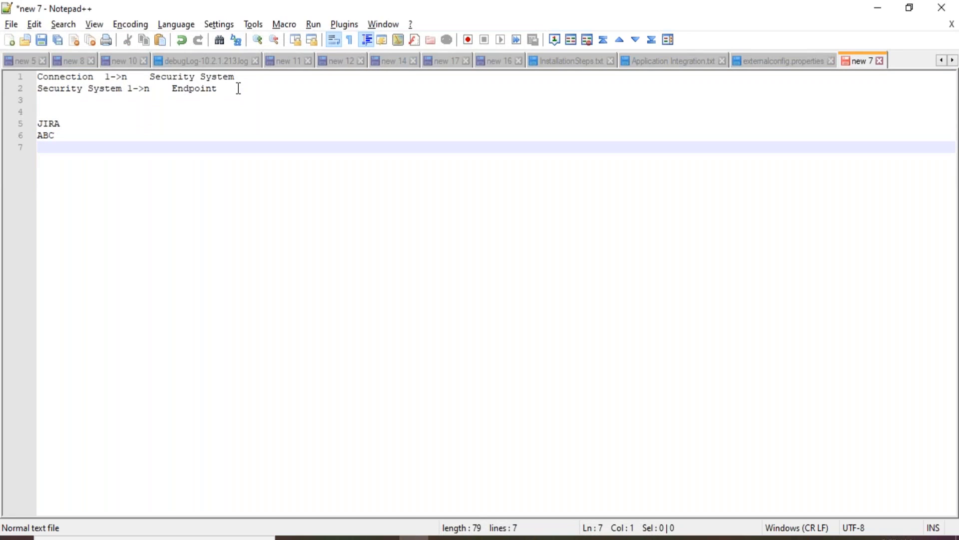
{"action": "type", "text": "TEST"}
Map JIRA to ServiceNOW, and ABC and TEST to SNOW, by appending each target after =>.
{"action": "key", "text": "Up"}
{"action": "key", "text": "Up"}
{"action": "type", "text": "=>ServiceNOW"}
{"action": "key", "text": "Down"}
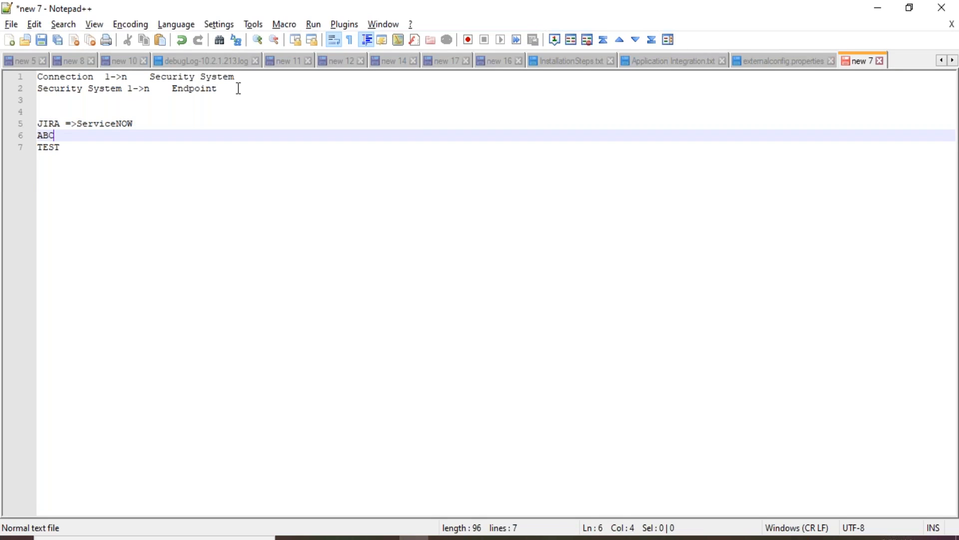
{"action": "type", "text": "=>SNOW"}
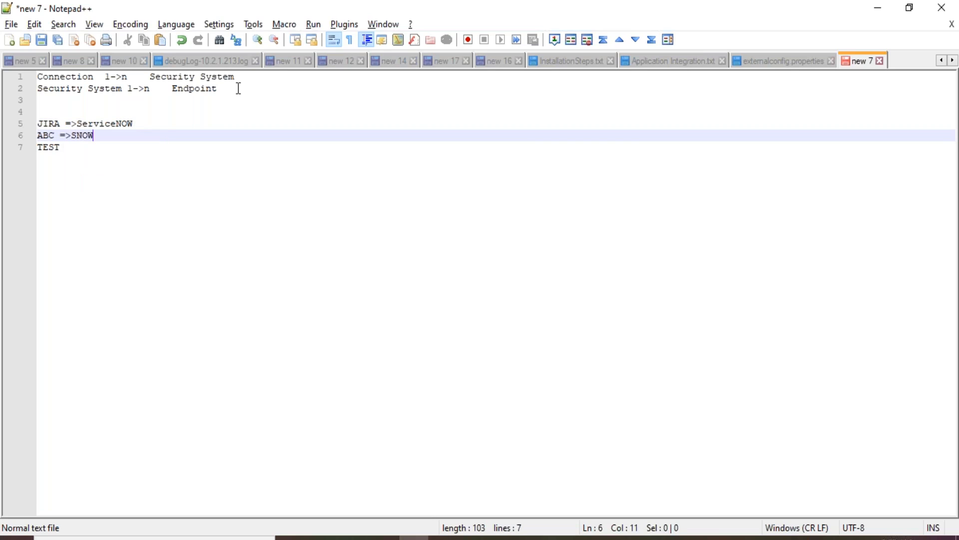
{"action": "key", "text": "Down"}
{"action": "type", "text": "=>SNOW"}
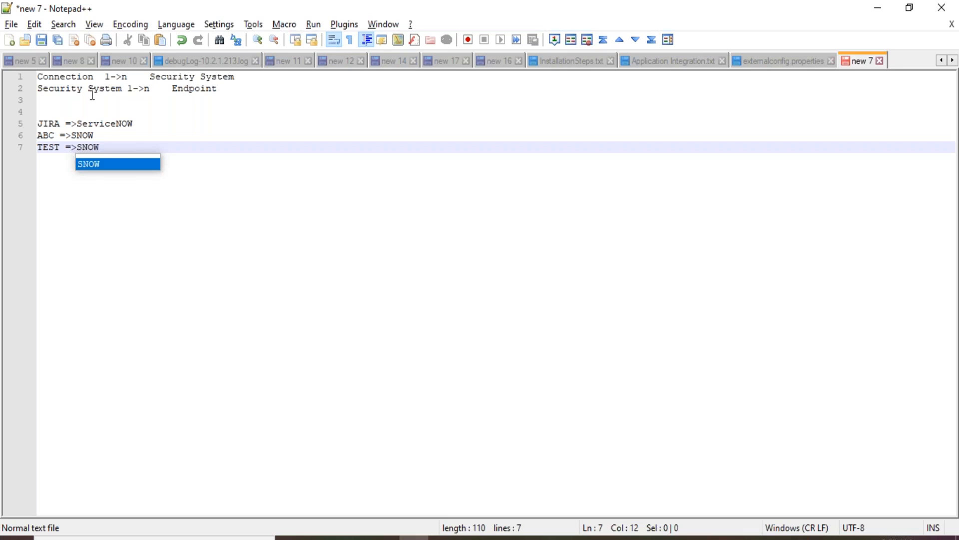
{"action": "left_click", "coordinate": [123, 88]}
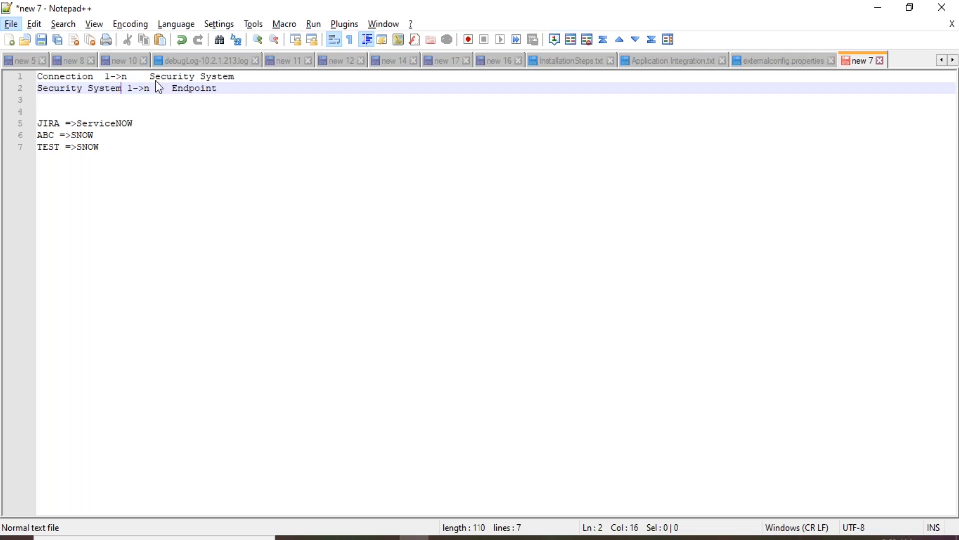
Switch to Saviynt, open the Connections list in a separate browser tab, and start creating a connection.
{"action": "key", "text": "alt+Tab"}
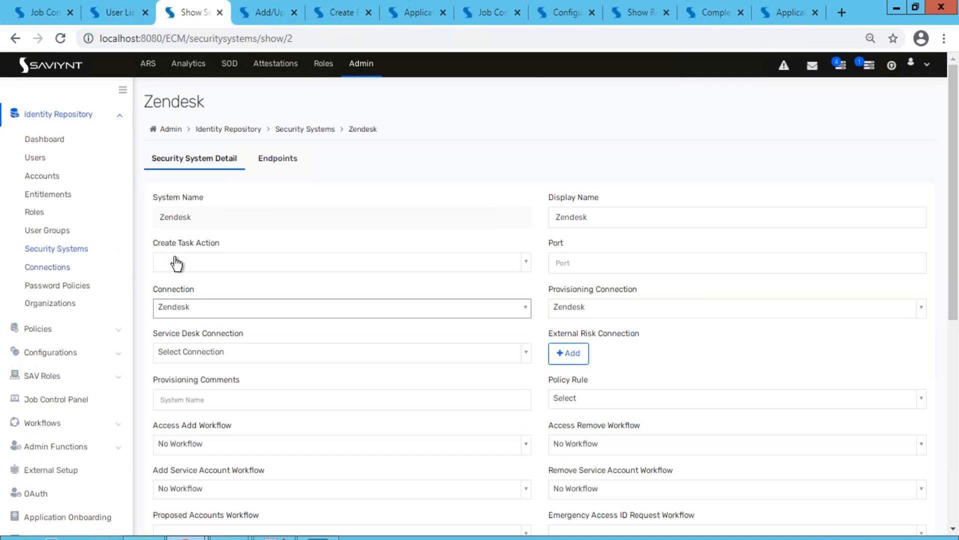
{"action": "middle_click", "coordinate": [39, 274]}
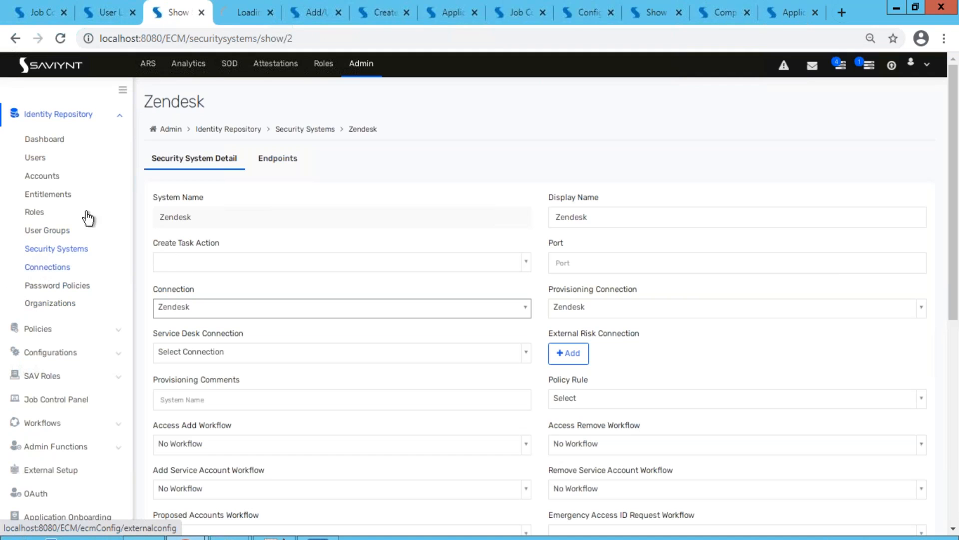
{"action": "left_click", "coordinate": [240, 22]}
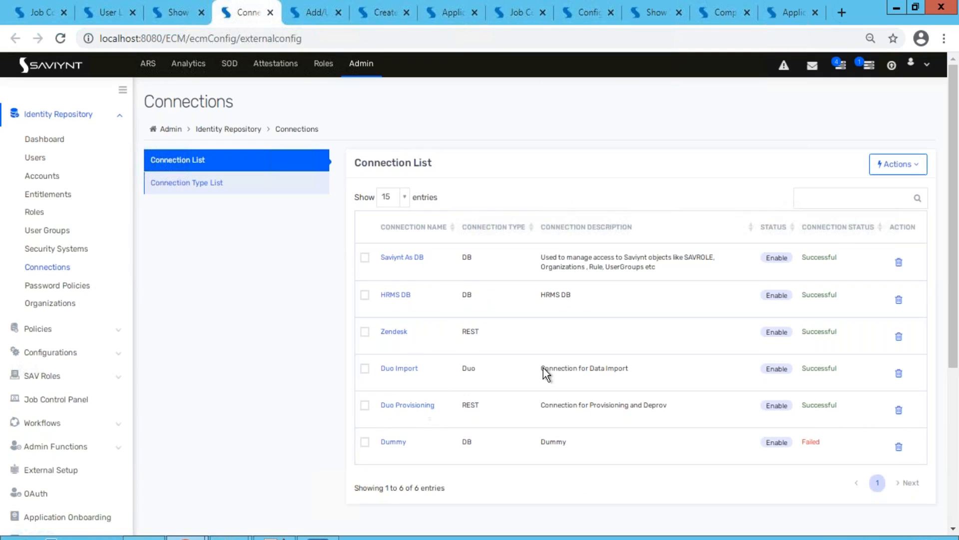
{"action": "left_click", "coordinate": [883, 165]}
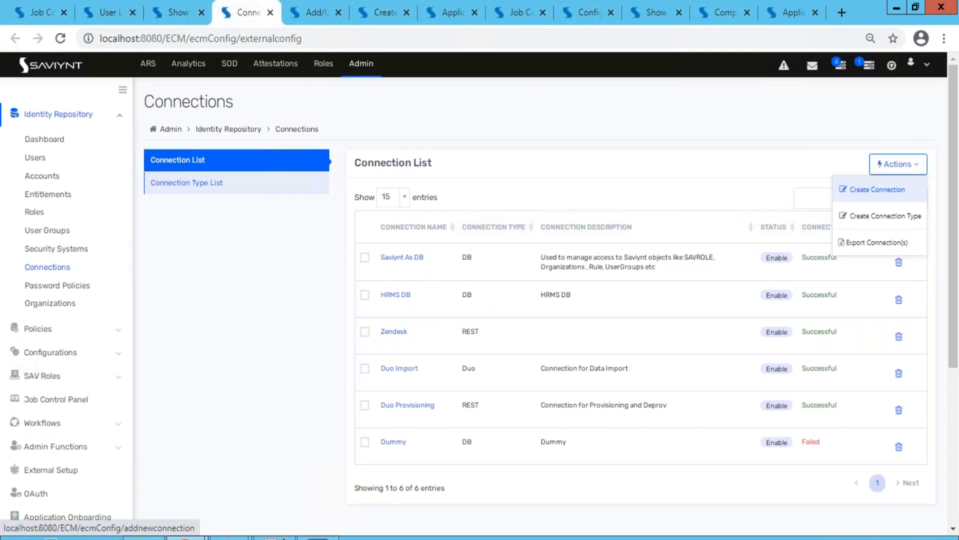
{"action": "left_click", "coordinate": [860, 195]}
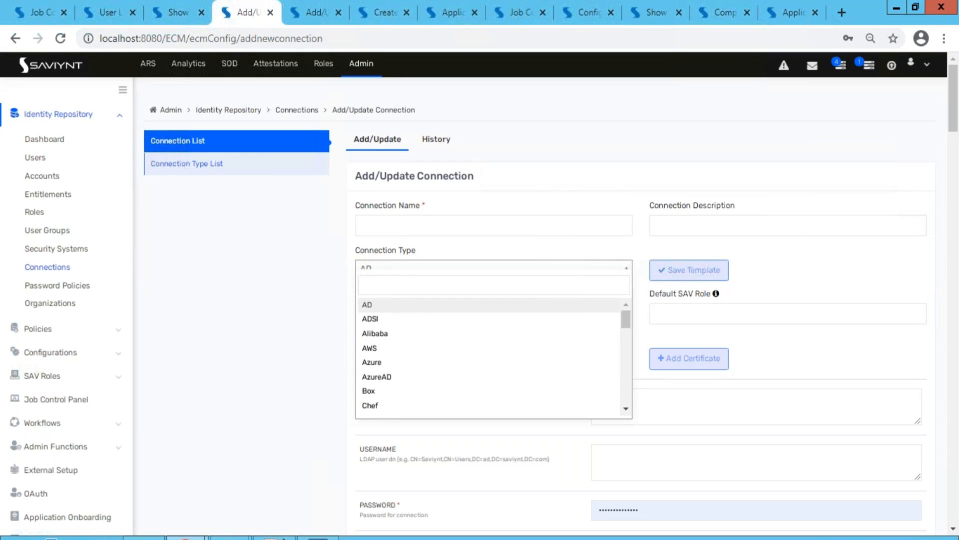
{"action": "type", "text": "Test"}
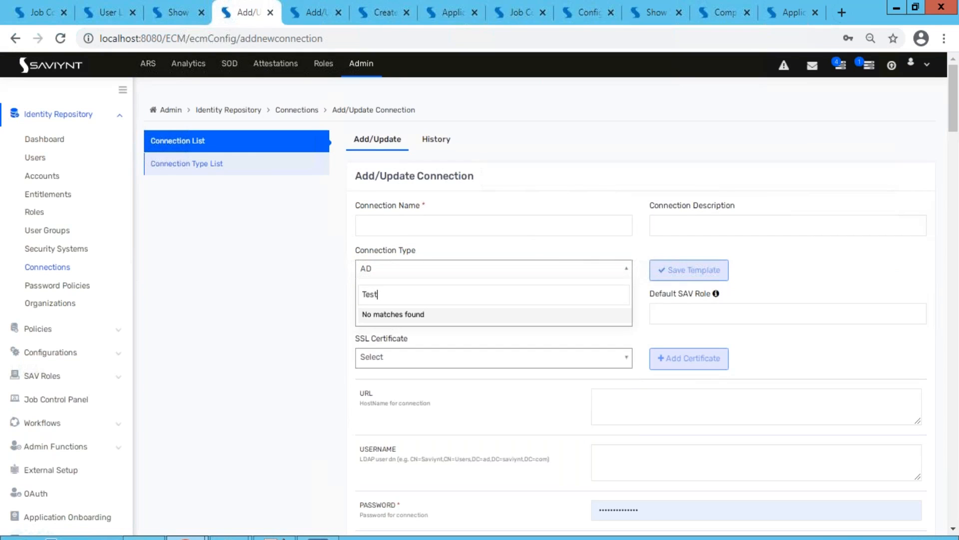
{"action": "key", "text": "BackSpace"}
{"action": "key", "text": "BackSpace"}
{"action": "key", "text": "BackSpace"}
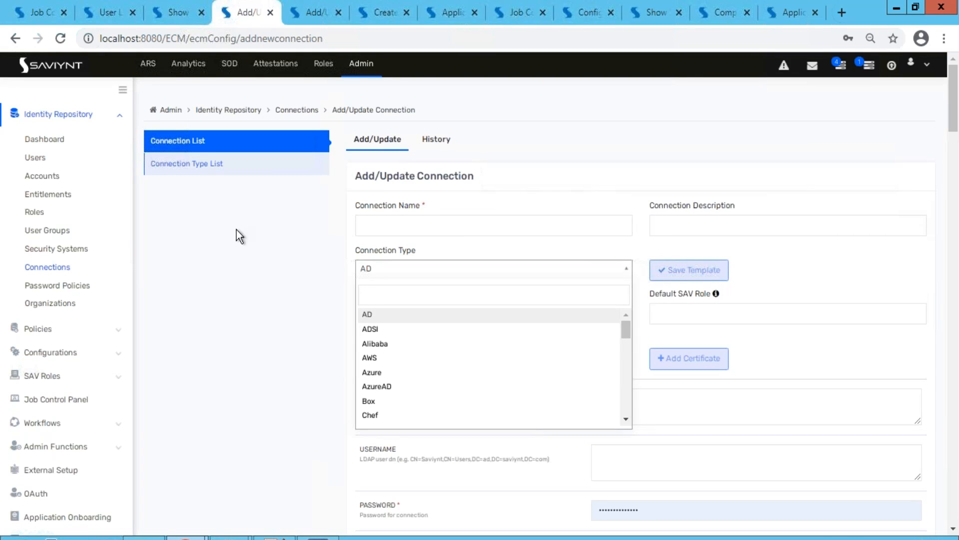
{"action": "left_click", "coordinate": [60, 38]}
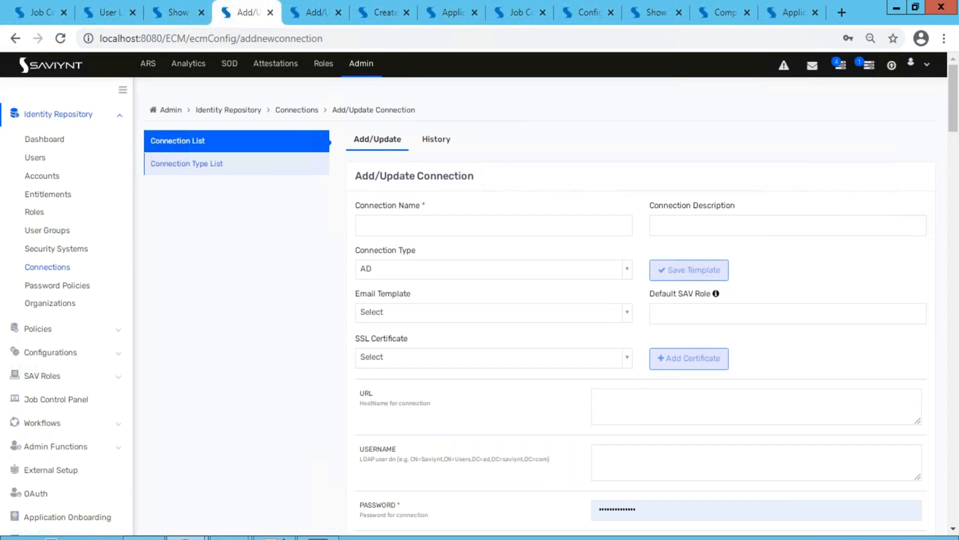
Name the new AD connection Test, save and test it, and dismiss the test result.
{"action": "left_click", "coordinate": [493, 226]}
{"action": "left_click", "coordinate": [494, 225]}
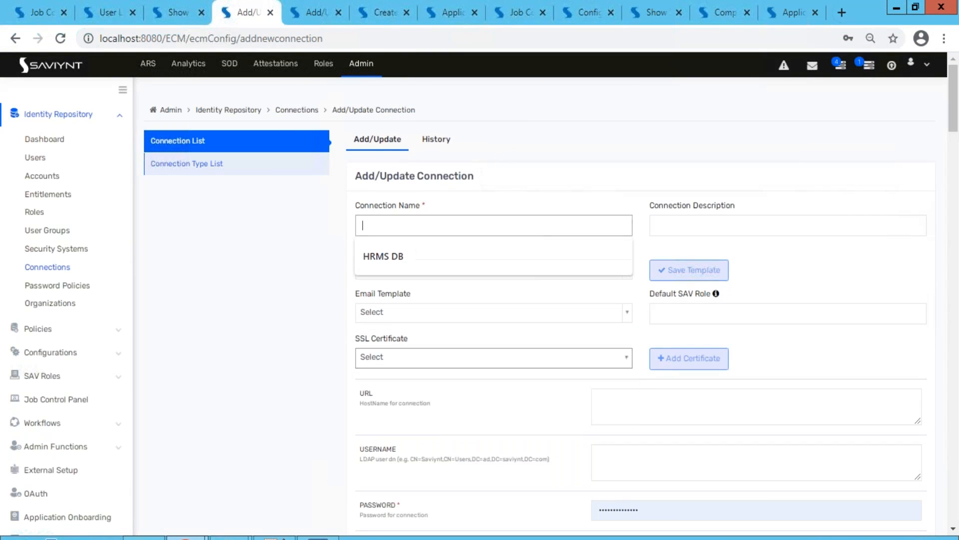
{"action": "type", "text": "Test"}
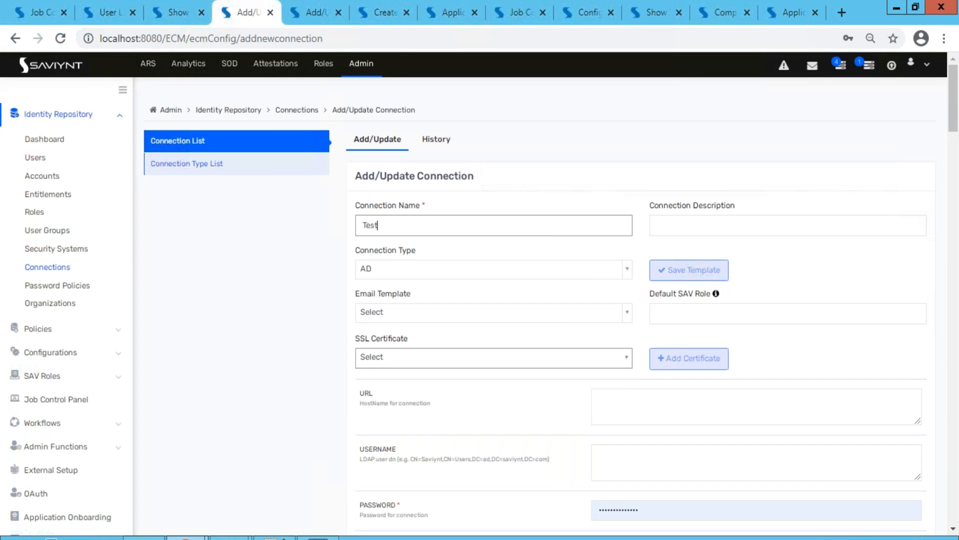
{"action": "left_click", "coordinate": [219, 324]}
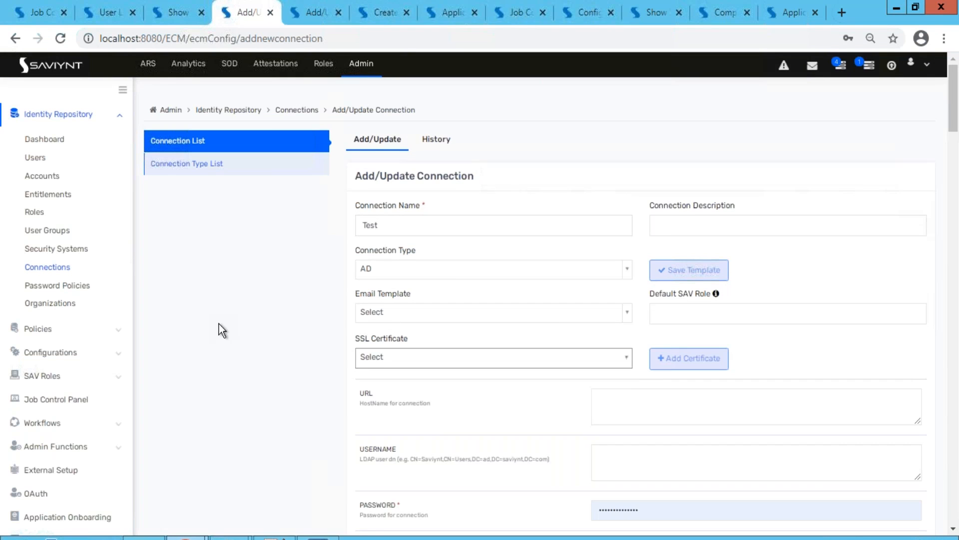
{"action": "scroll", "coordinate": [219, 323], "scroll_direction": "down", "scroll_amount": 15}
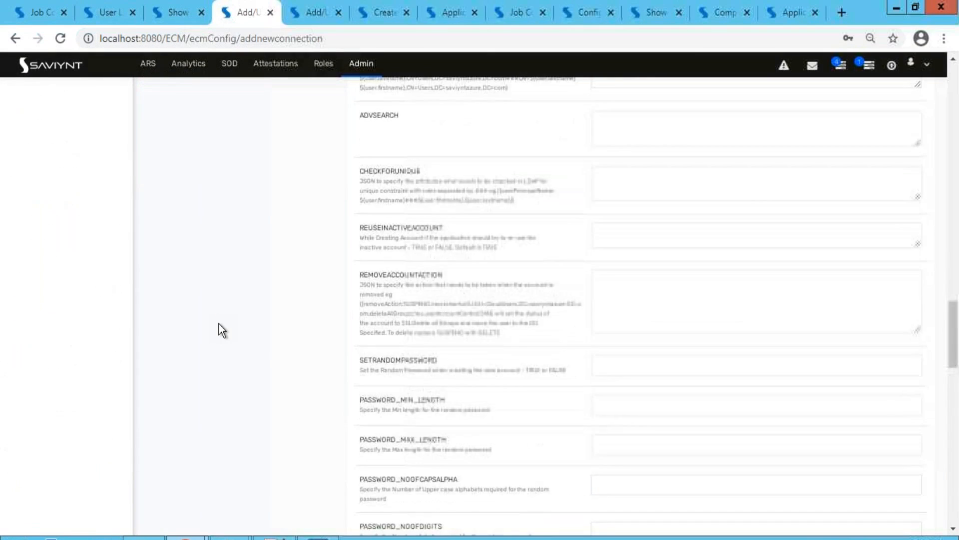
{"action": "scroll", "coordinate": [218, 324], "scroll_direction": "down", "scroll_amount": 10}
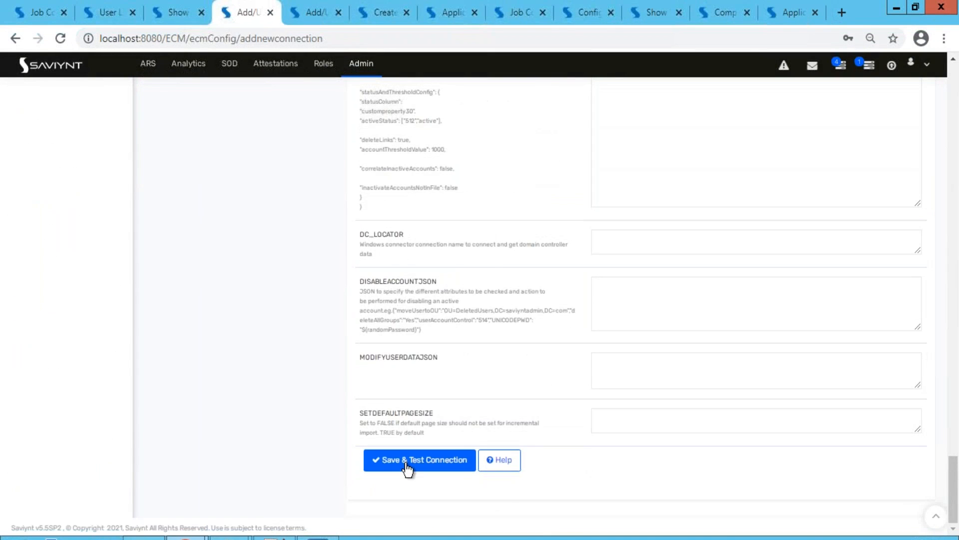
{"action": "left_click", "coordinate": [406, 465]}
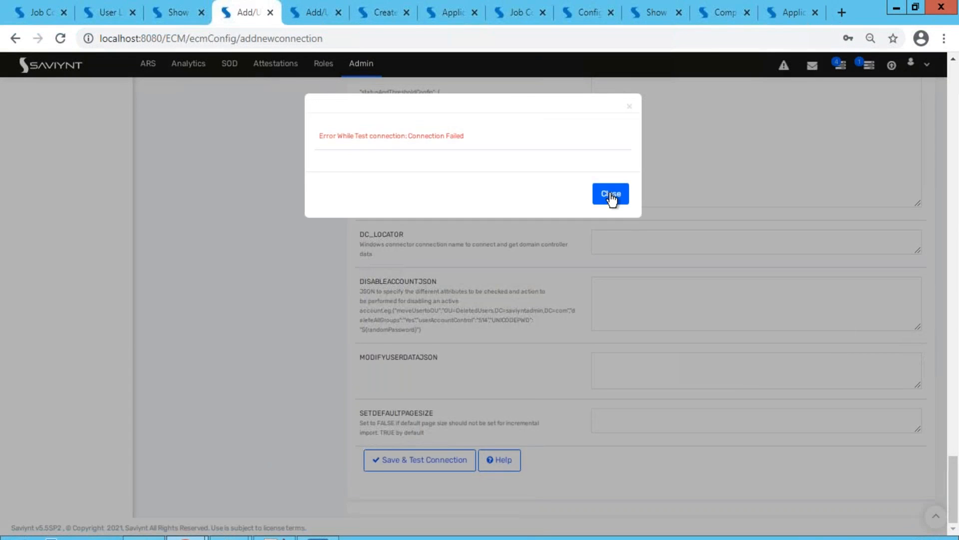
{"action": "left_click", "coordinate": [611, 196]}
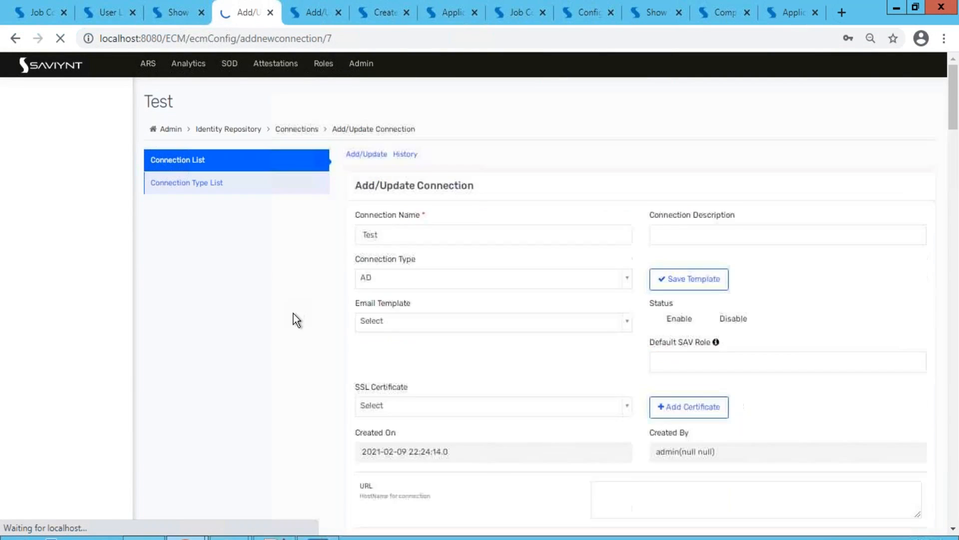
Search the saved Test connection's page for the word filter.
{"action": "scroll", "coordinate": [293, 313], "scroll_direction": "down", "scroll_amount": 3}
{"action": "scroll", "coordinate": [293, 313], "scroll_direction": "down", "scroll_amount": 5}
{"action": "scroll", "coordinate": [293, 313], "scroll_direction": "down", "scroll_amount": 6}
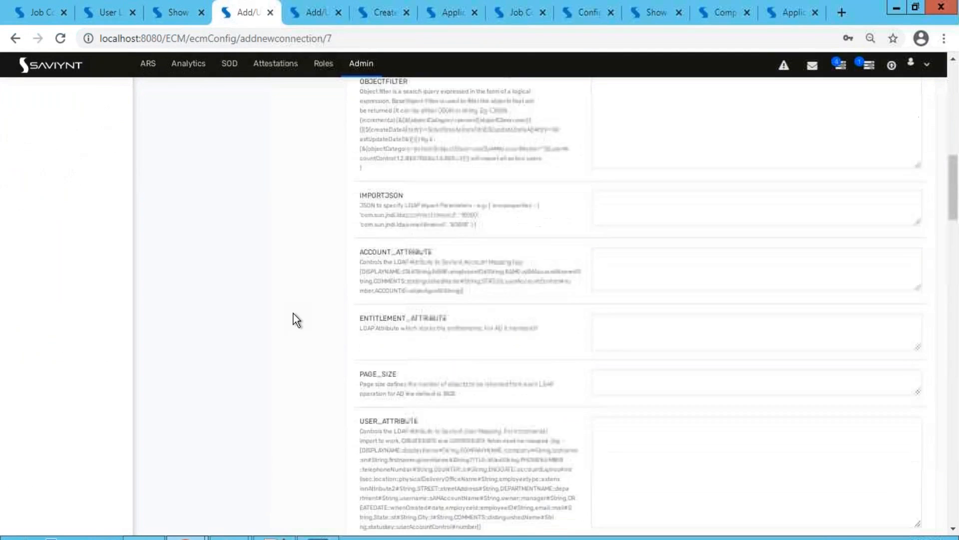
{"action": "key", "text": "ctrl+f"}
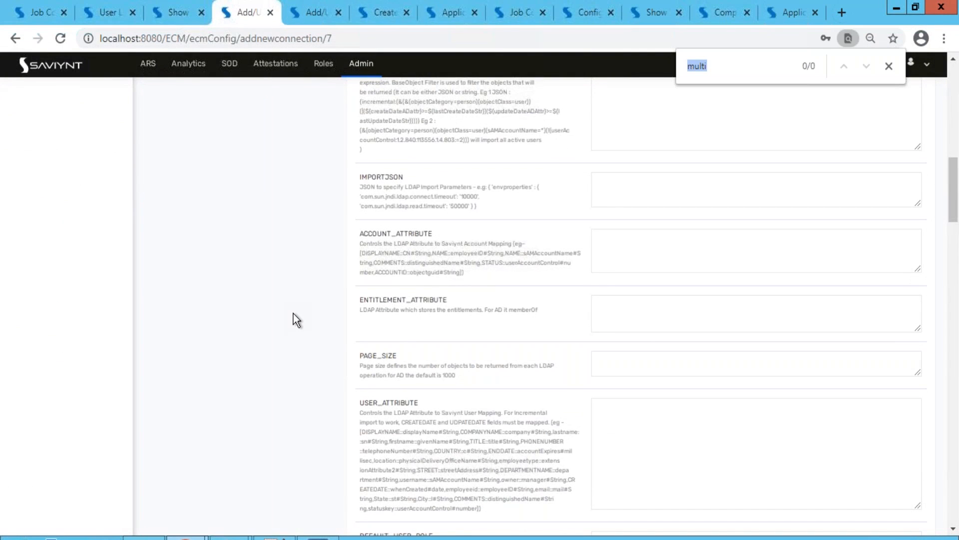
{"action": "type", "text": "en"}
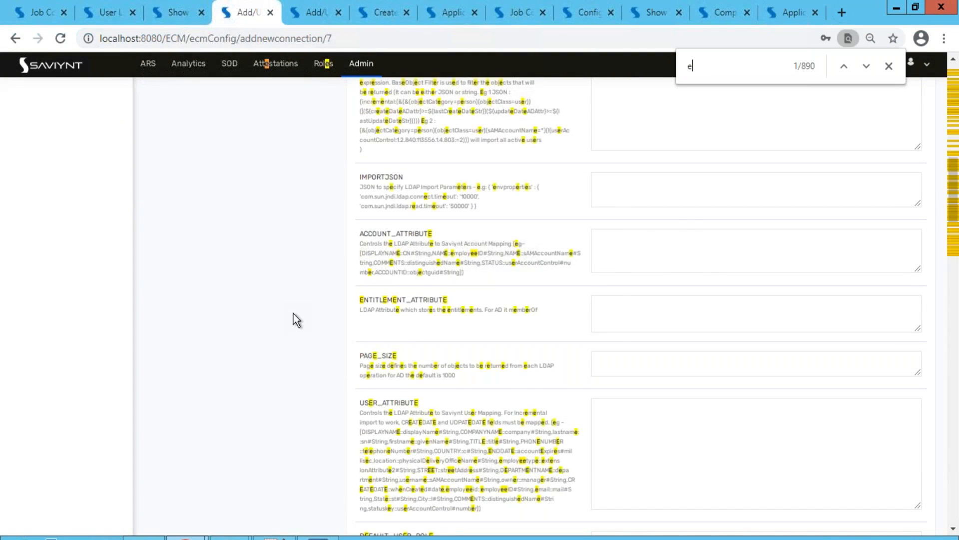
{"action": "key", "text": "BackSpace"}
{"action": "key", "text": "BackSpace"}
{"action": "type", "text": "filter"}
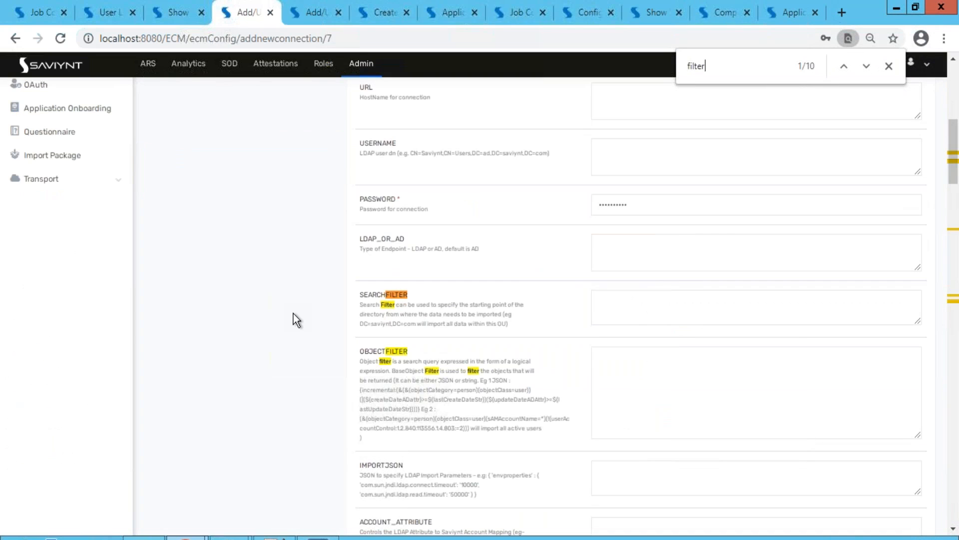
Go through the filter matches among the connection settings and highlight the ENDPOINTS_FILTER name.
{"action": "left_click", "coordinate": [873, 72]}
{"action": "left_click", "coordinate": [873, 73]}
{"action": "left_click", "coordinate": [873, 73]}
{"action": "left_click", "coordinate": [873, 73]}
{"action": "left_click", "coordinate": [873, 73]}
{"action": "left_click", "coordinate": [873, 73]}
{"action": "left_click", "coordinate": [873, 73]}
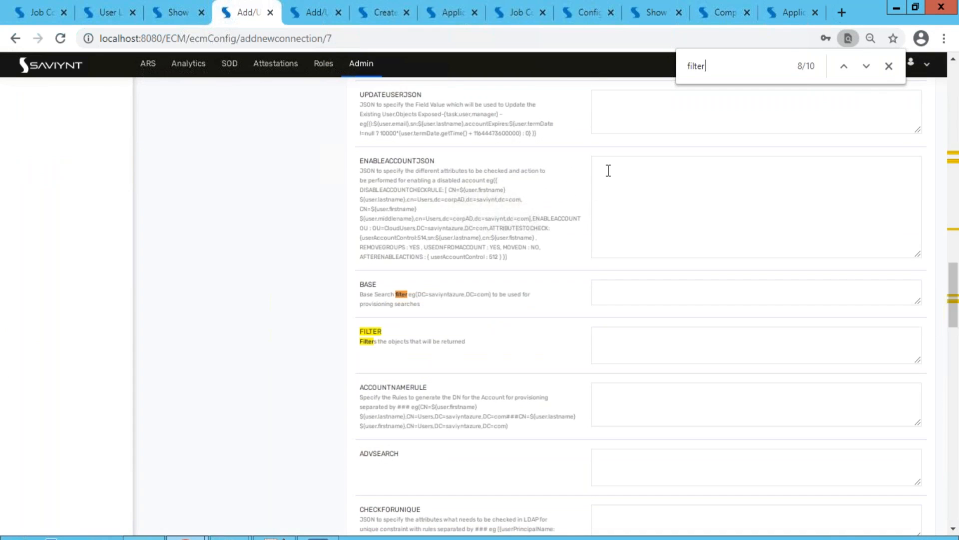
{"action": "scroll", "coordinate": [223, 322], "scroll_direction": "up", "scroll_amount": 5}
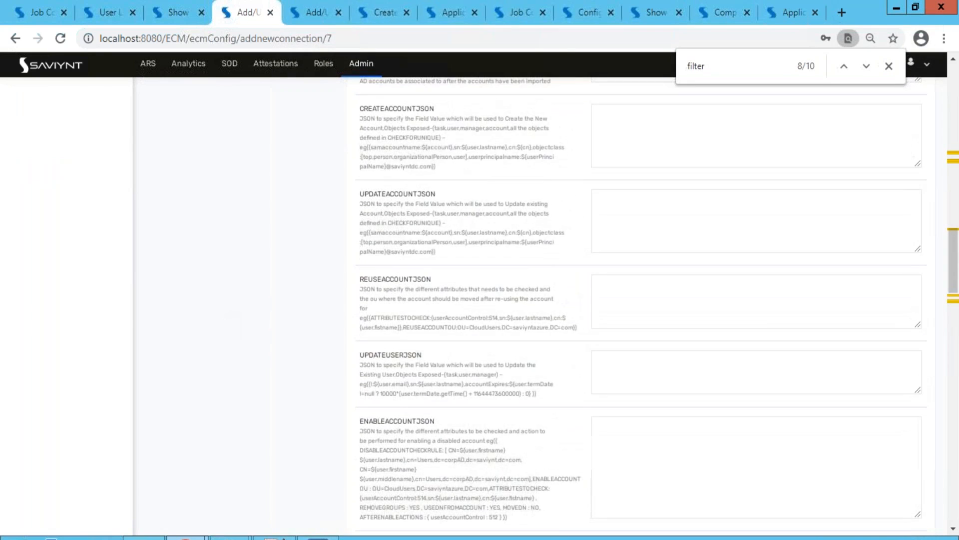
{"action": "scroll", "coordinate": [395, 344], "scroll_direction": "down", "scroll_amount": 3}
{"action": "scroll", "coordinate": [403, 398], "scroll_direction": "down", "scroll_amount": 9}
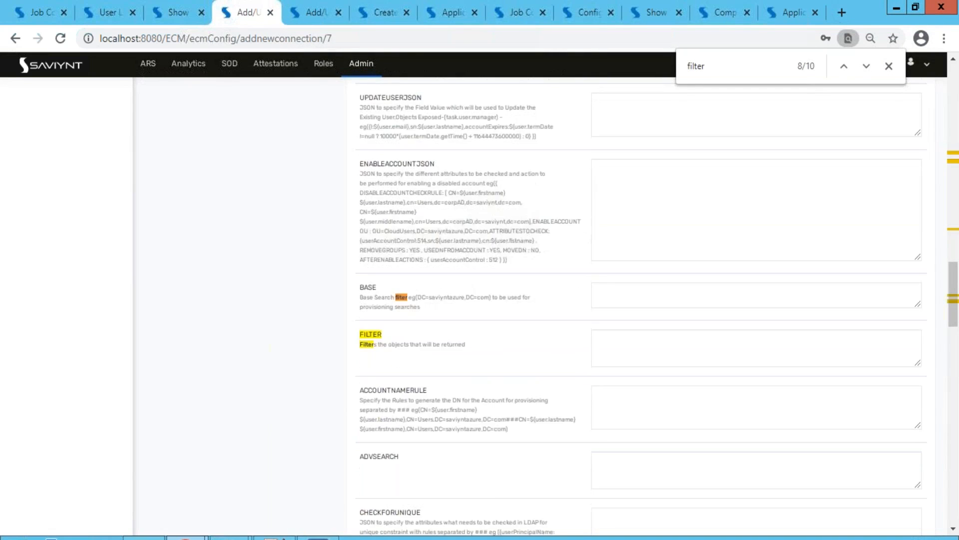
{"action": "scroll", "coordinate": [649, 306], "scroll_direction": "up", "scroll_amount": 20}
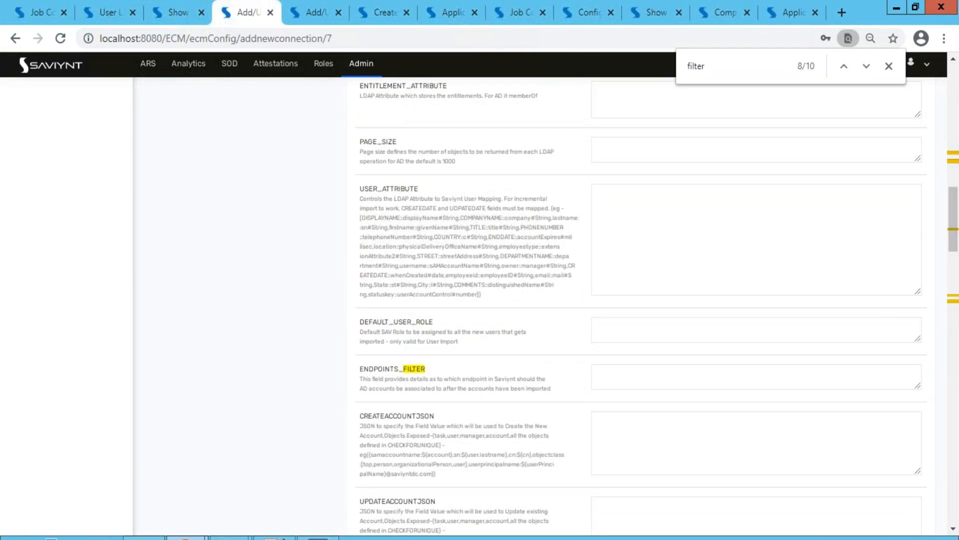
{"action": "double_click", "coordinate": [361, 370]}
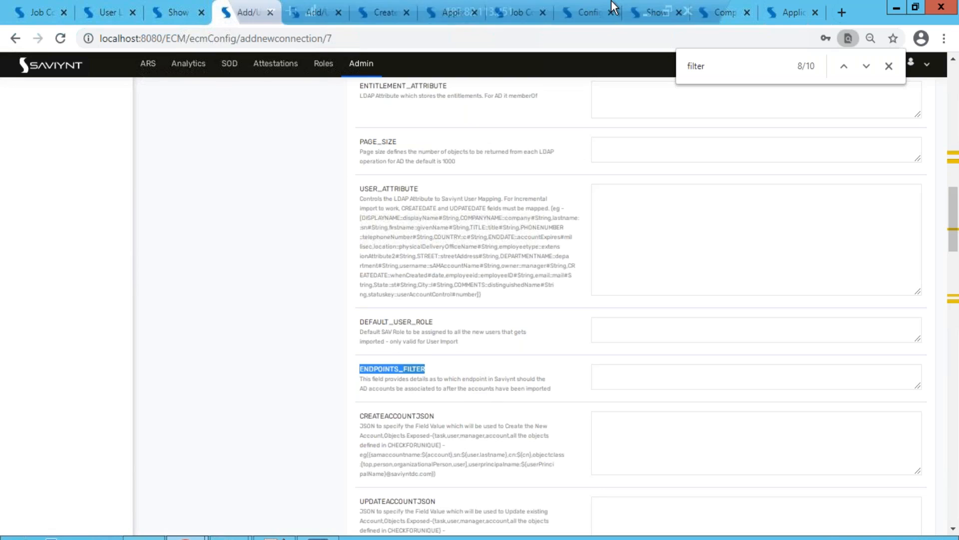
Switch to the Notepad++ note and add the line AD = > 1000 groups below the TEST mapping, leaving two blank lines between.
{"action": "left_click", "coordinate": [642, 13]}
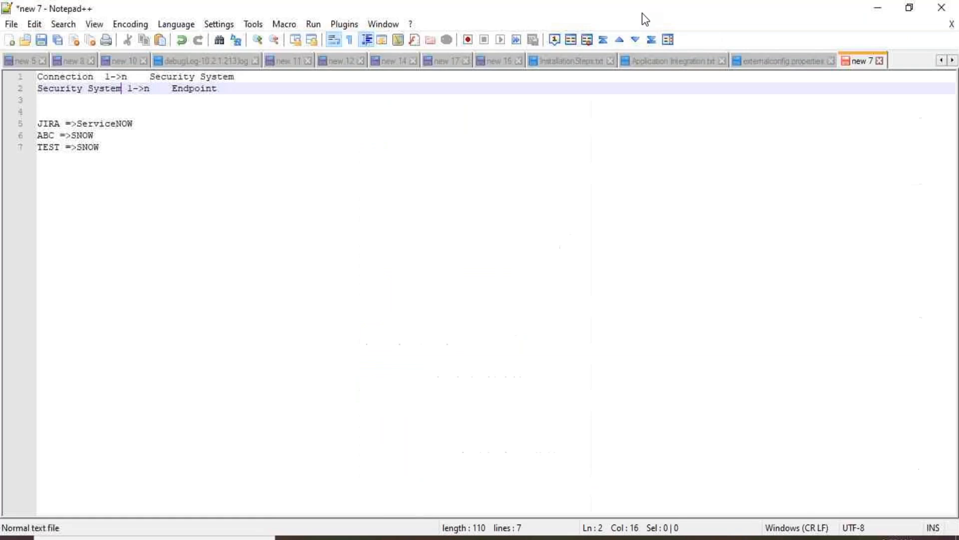
{"action": "left_click", "coordinate": [349, 166]}
{"action": "key", "text": "Return"}
{"action": "key", "text": "Return"}
{"action": "key", "text": "Return"}
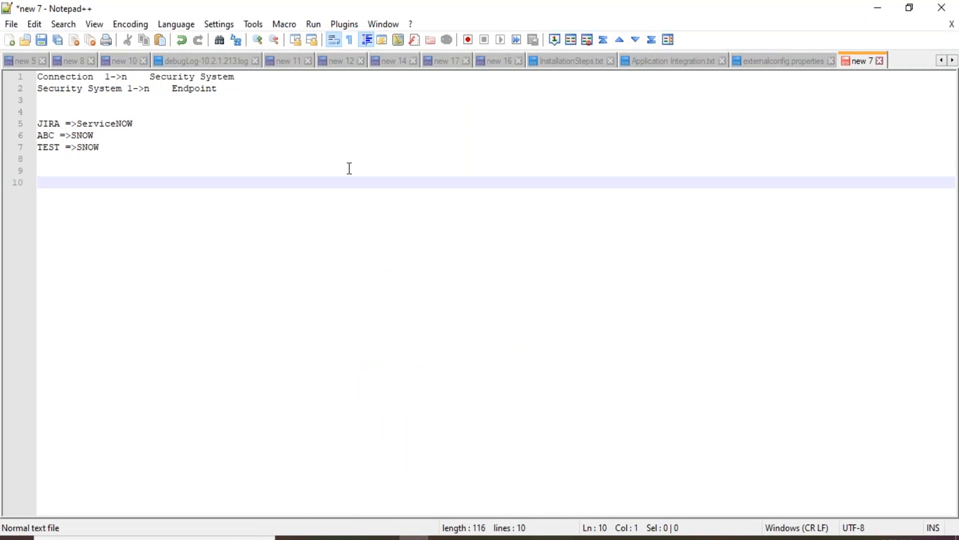
{"action": "type", "text": "AD = > 1000 groups"}
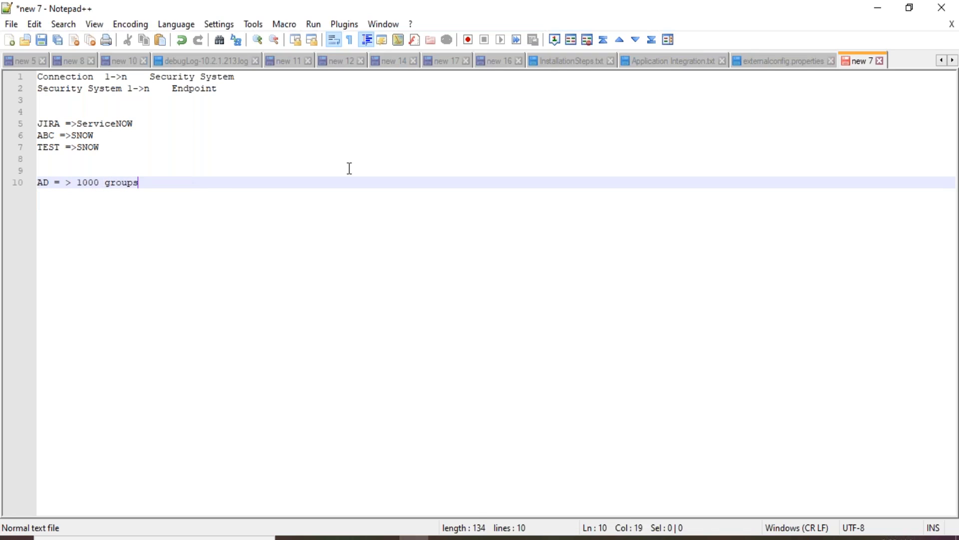
Change the AD group count to 10000 and add Teams two lines below it.
{"action": "key", "text": "Left"}
{"action": "key", "text": "Left"}
{"action": "key", "text": "Left"}
{"action": "key", "text": "Left"}
{"action": "key", "text": "Left"}
{"action": "key", "text": "Left"}
{"action": "key", "text": "Left"}
{"action": "type", "text": "0"}
{"action": "key", "text": "End"}
{"action": "key", "text": "Return"}
{"action": "key", "text": "Return"}
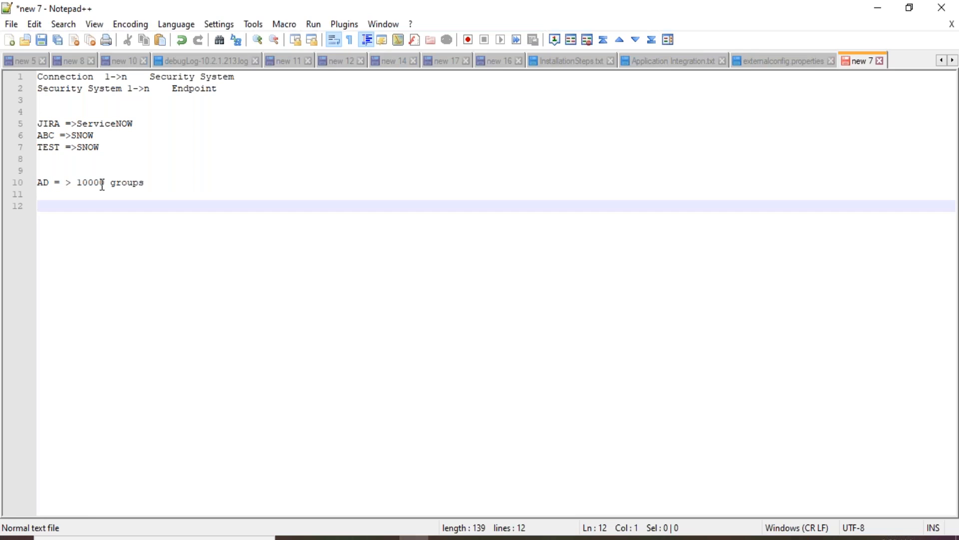
{"action": "type", "text": "Teams"}
Highlight Teams and AD alternately in the note to compare the two.
{"action": "double_click", "coordinate": [43, 205]}
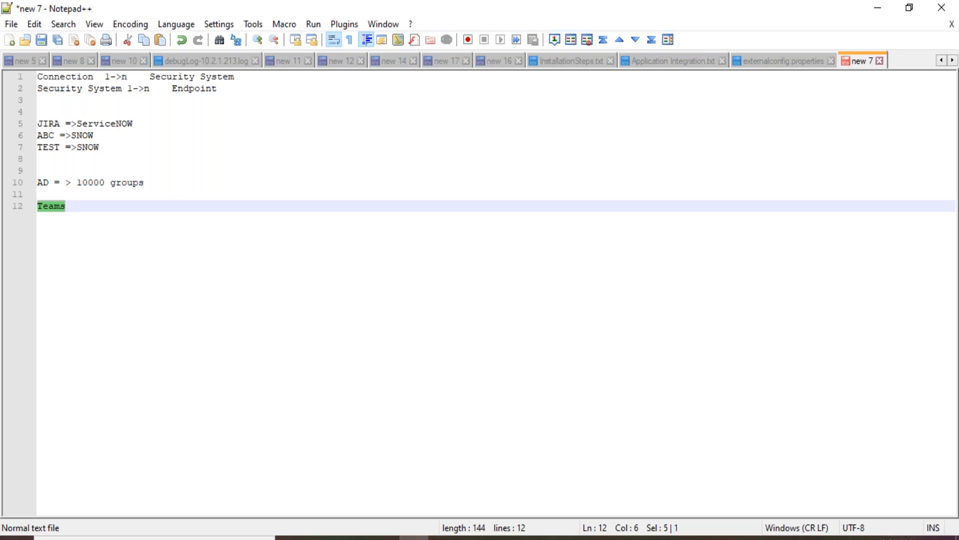
{"action": "double_click", "coordinate": [43, 182]}
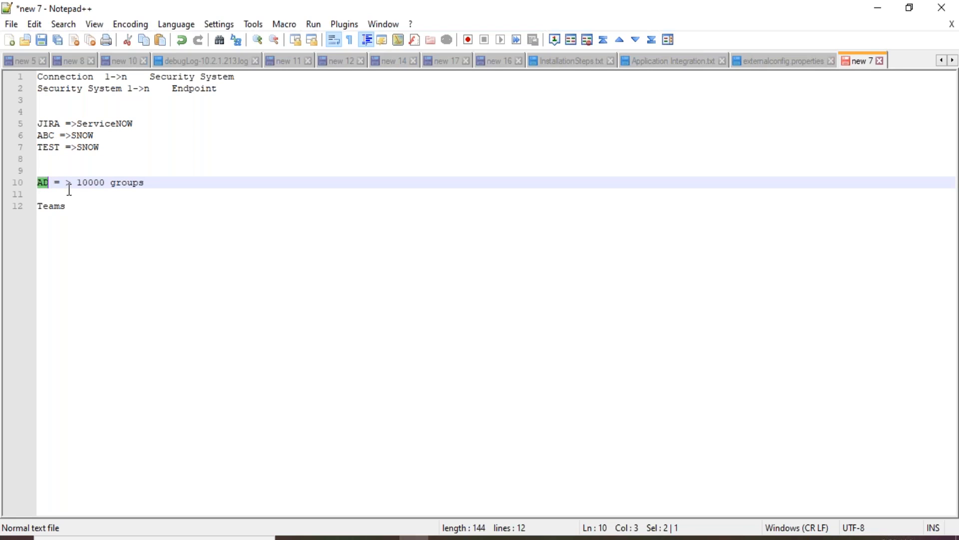
{"action": "double_click", "coordinate": [57, 208]}
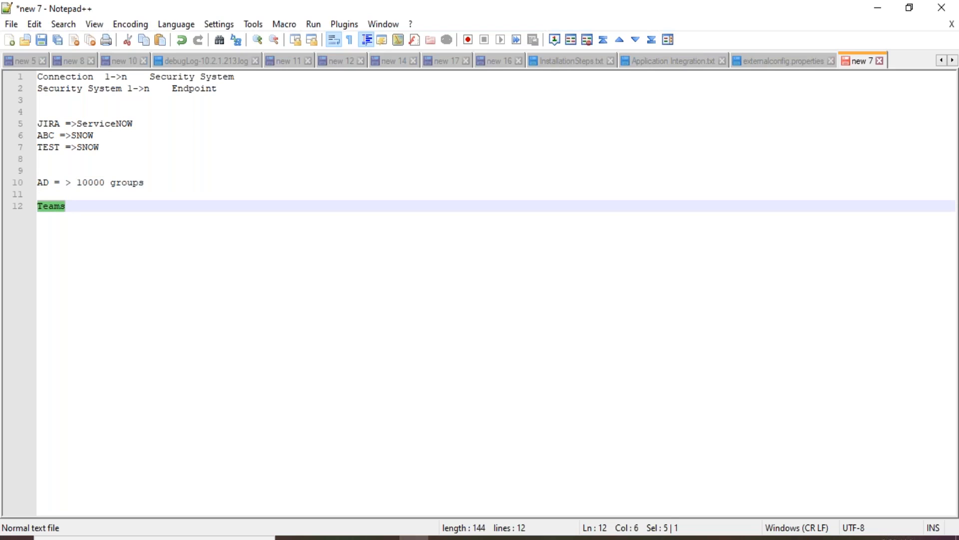
{"action": "double_click", "coordinate": [43, 182]}
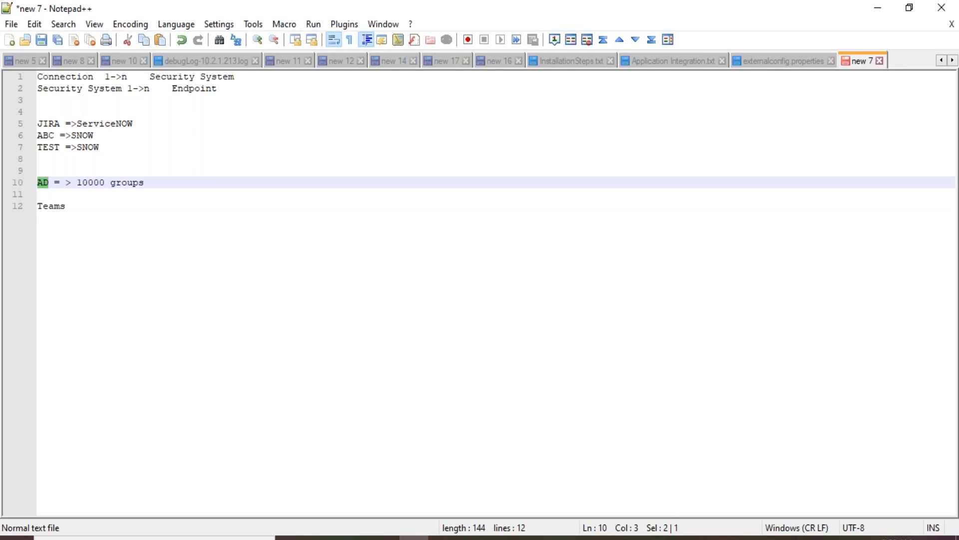
Add the line Endpoint Filter below Teams, leaving one blank line between.
{"action": "left_click", "coordinate": [75, 209]}
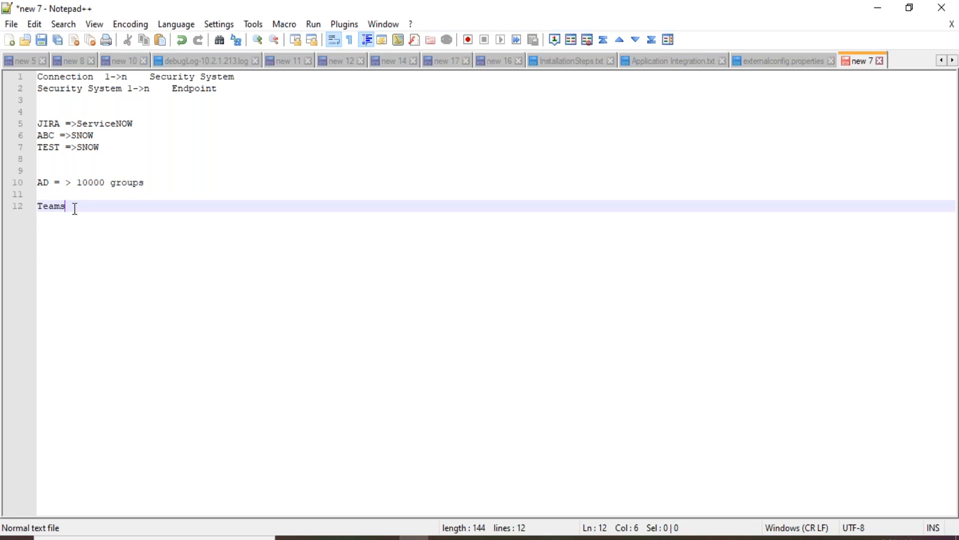
{"action": "key", "text": "Return"}
{"action": "key", "text": "Return"}
{"action": "type", "text": "Endpoint"}
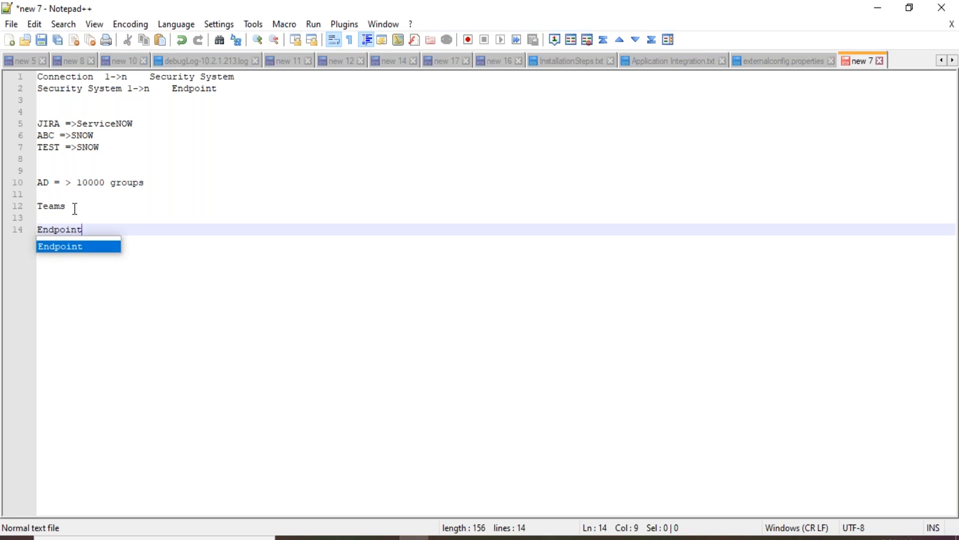
{"action": "type", "text": " Filter"}
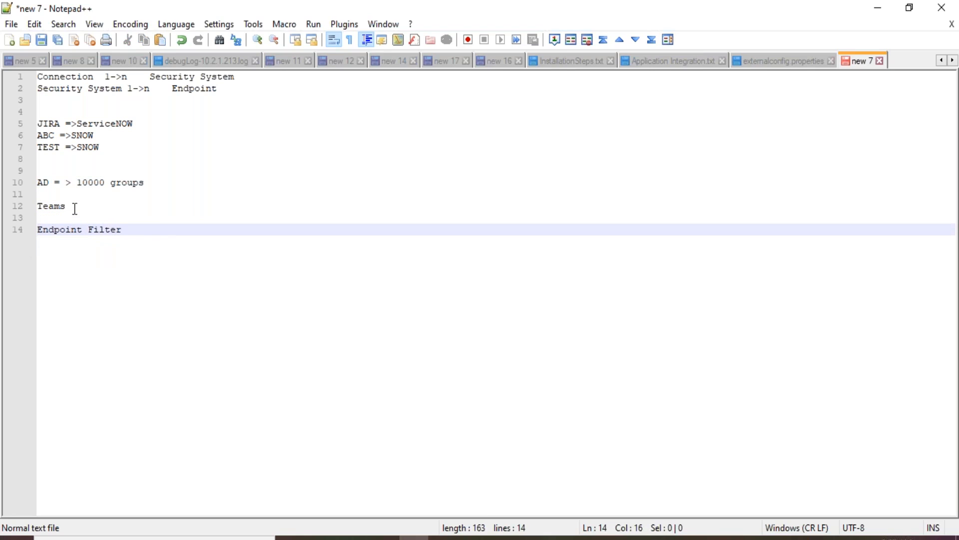
Start a line reading CN=groupName, below Endpoint Filter, leaving one blank line between.
{"action": "key", "text": "Return"}
{"action": "key", "text": "Return"}
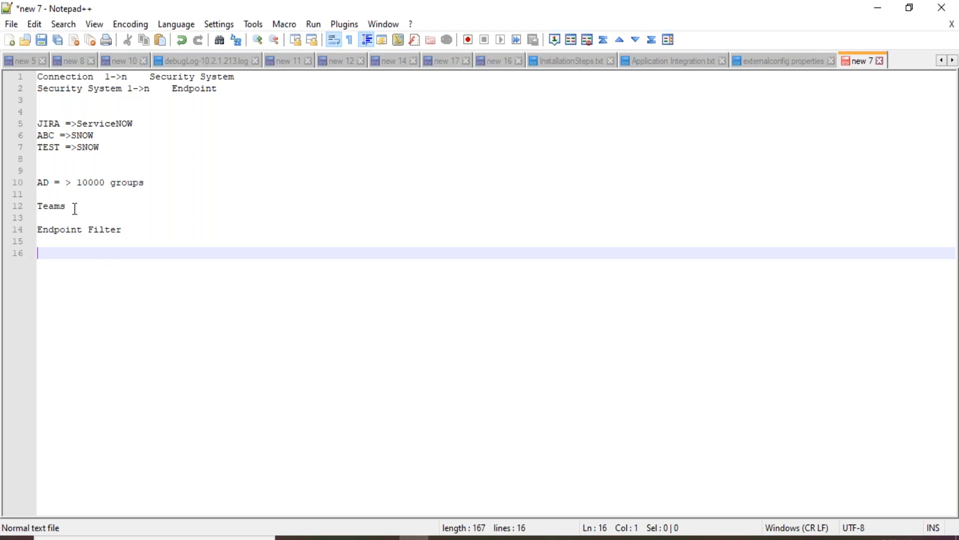
{"action": "type", "text": "C"}
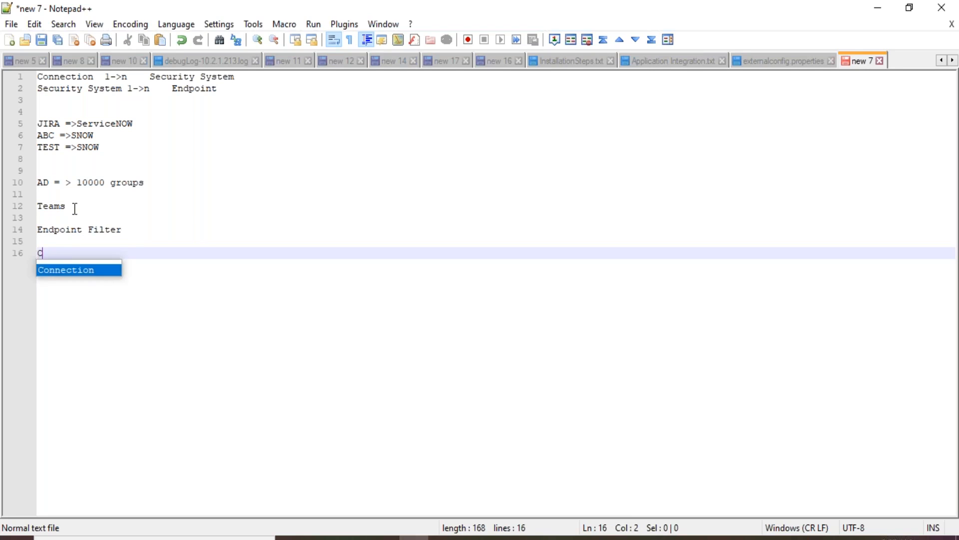
{"action": "type", "text": "N="}
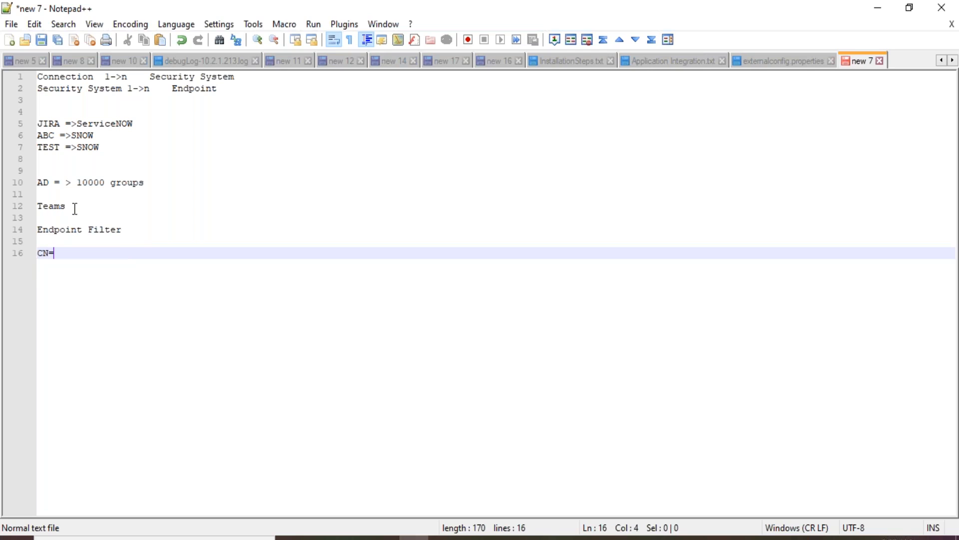
{"action": "type", "text": "groupN"}
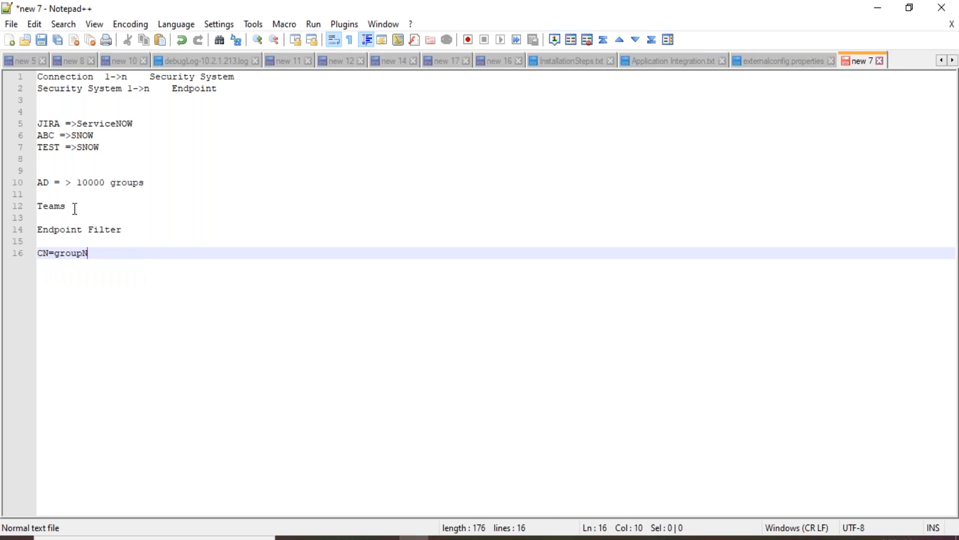
{"action": "type", "text": "ame,OU=Groups"}
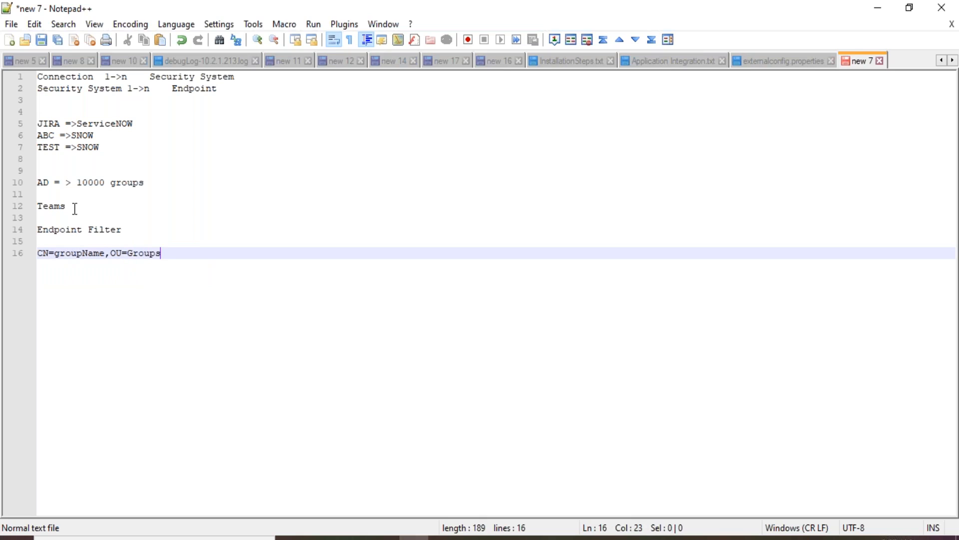
{"action": "type", "text": ","}
Complete the CN=groupName line with OU=Groups,dc=xyz,dc=com.
{"action": "key", "text": "BackSpace"}
{"action": "type", "text": "dc=xyz,"}
{"action": "key", "text": "BackSpace"}
{"action": "type", "text": "dc=com"}
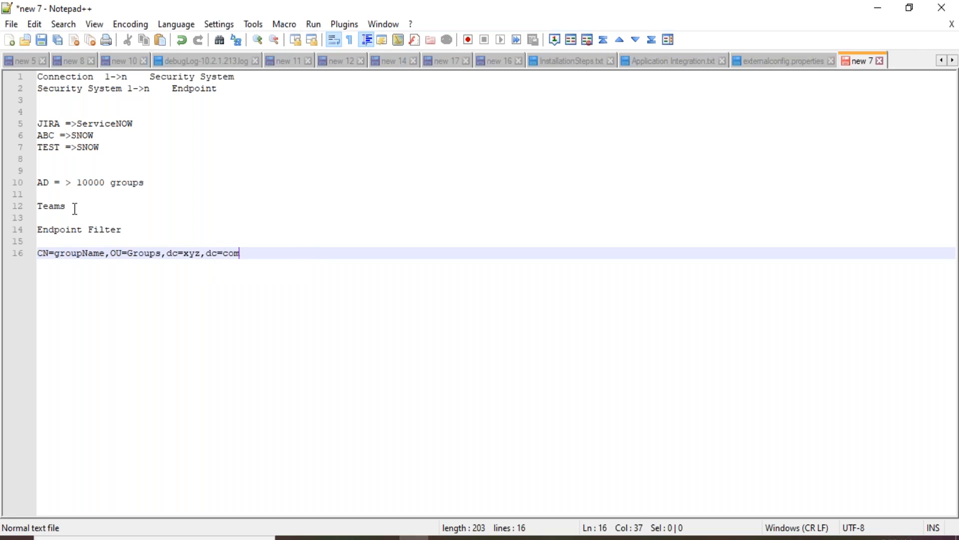
Highlight groupName in the CN line to point out where the group's name is held.
{"action": "left_click", "coordinate": [85, 254]}
{"action": "double_click", "coordinate": [86, 255]}
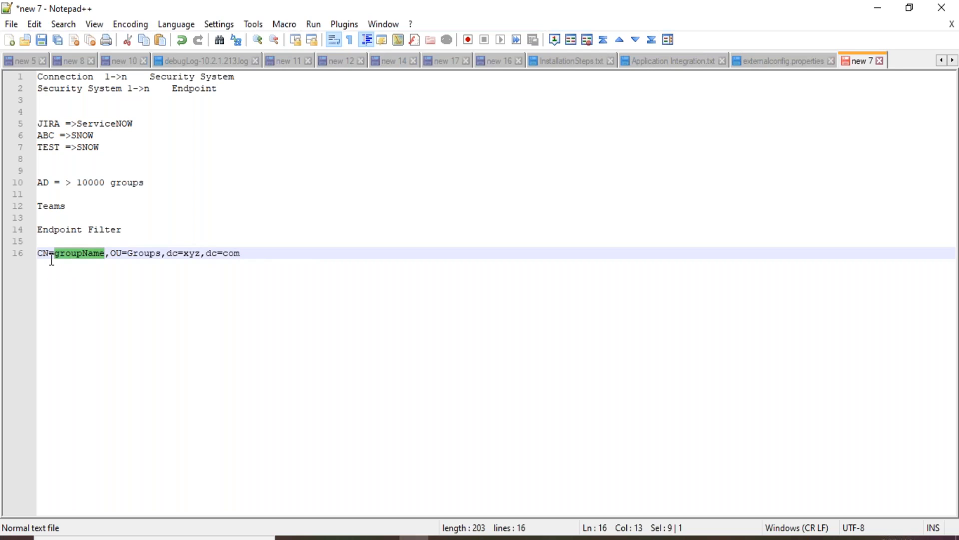
{"action": "left_click", "coordinate": [125, 229]}
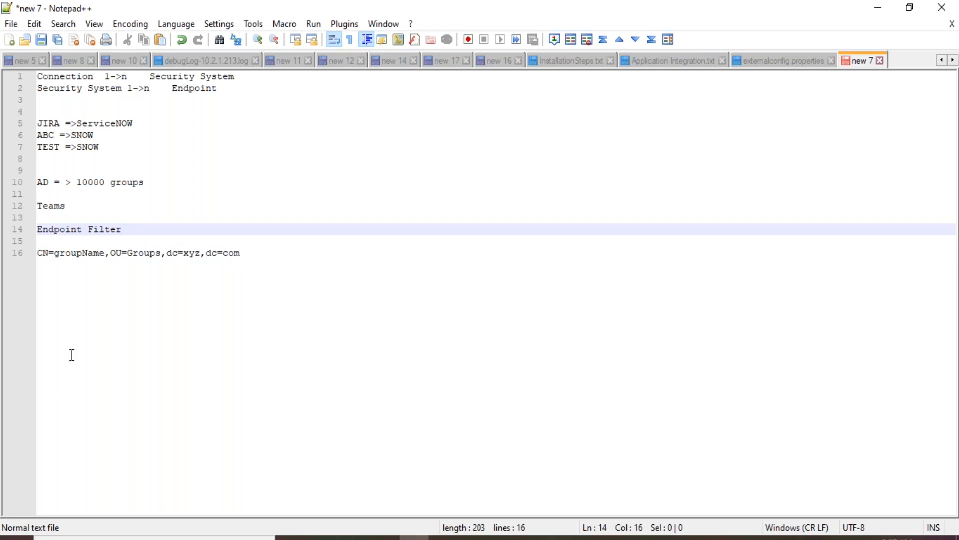
{"action": "double_click", "coordinate": [63, 253]}
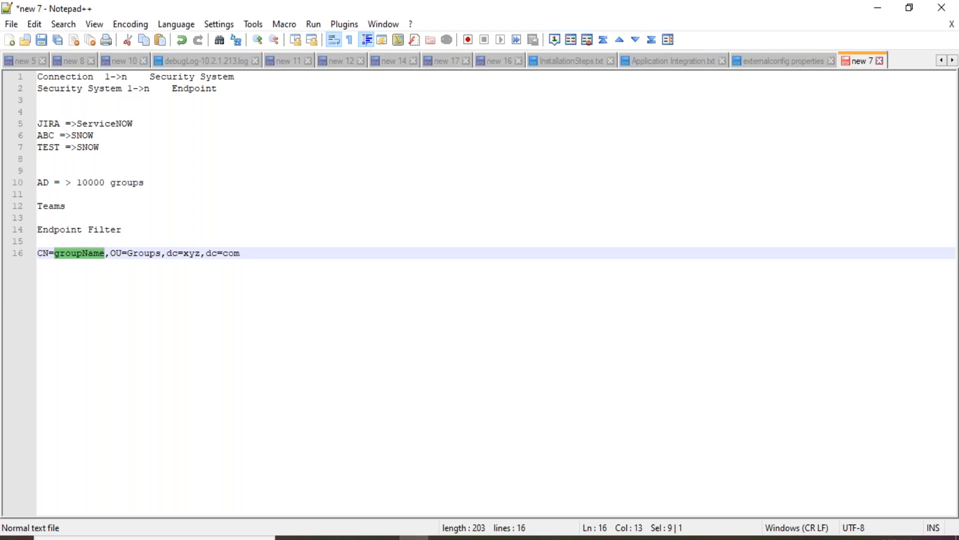
Add the example group Teams.admin.rights below the CN line, leaving one blank line between.
{"action": "key", "text": "End"}
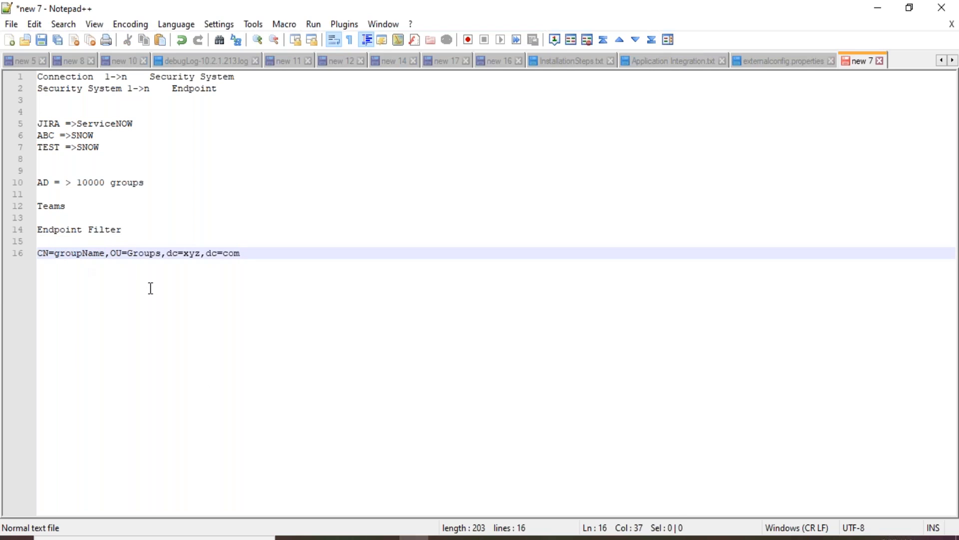
{"action": "key", "text": "Return"}
{"action": "key", "text": "Return"}
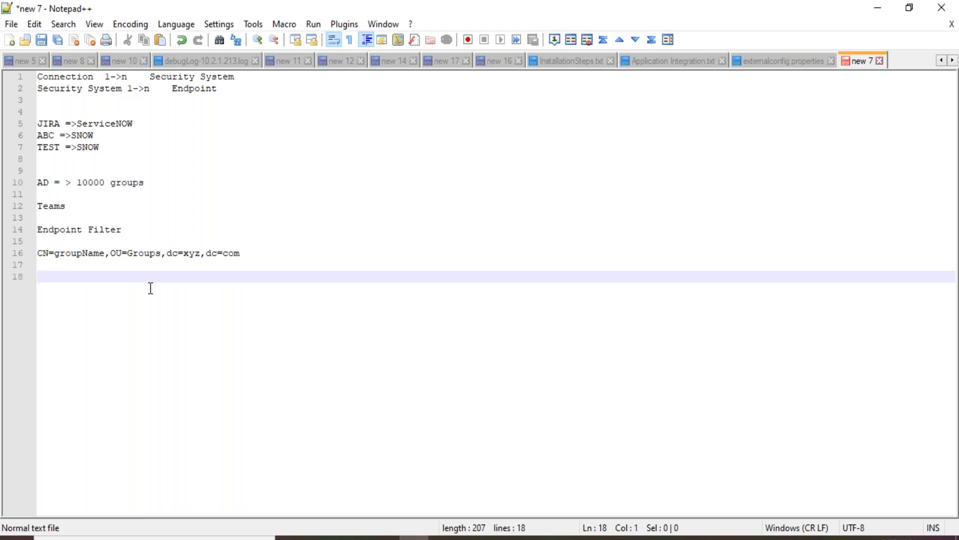
{"action": "type", "text": "Team"}
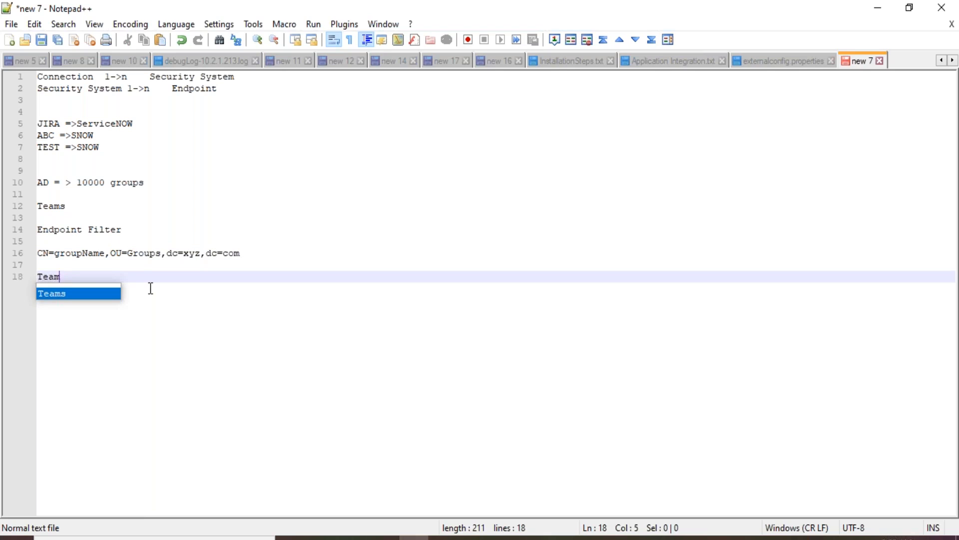
{"action": "type", "text": "s."}
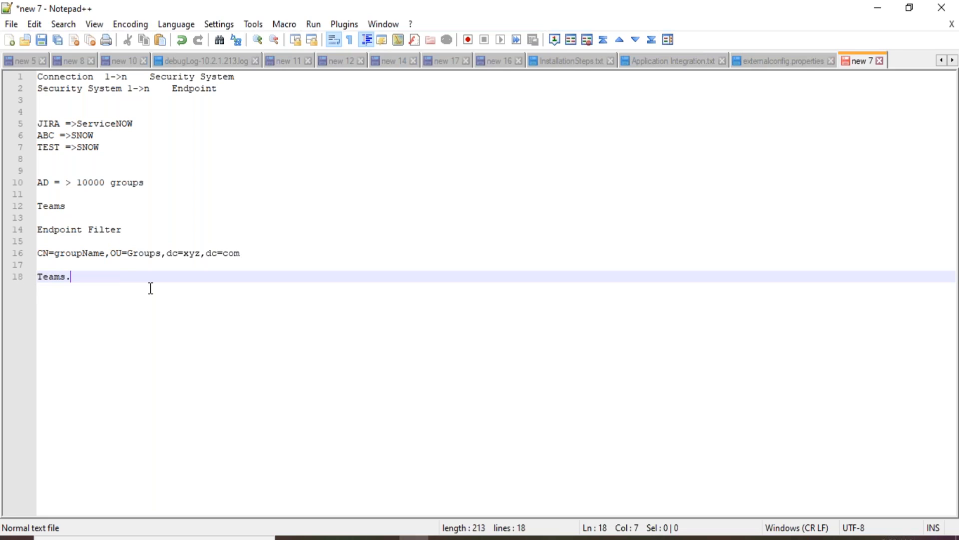
{"action": "type", "text": "admin.rights"}
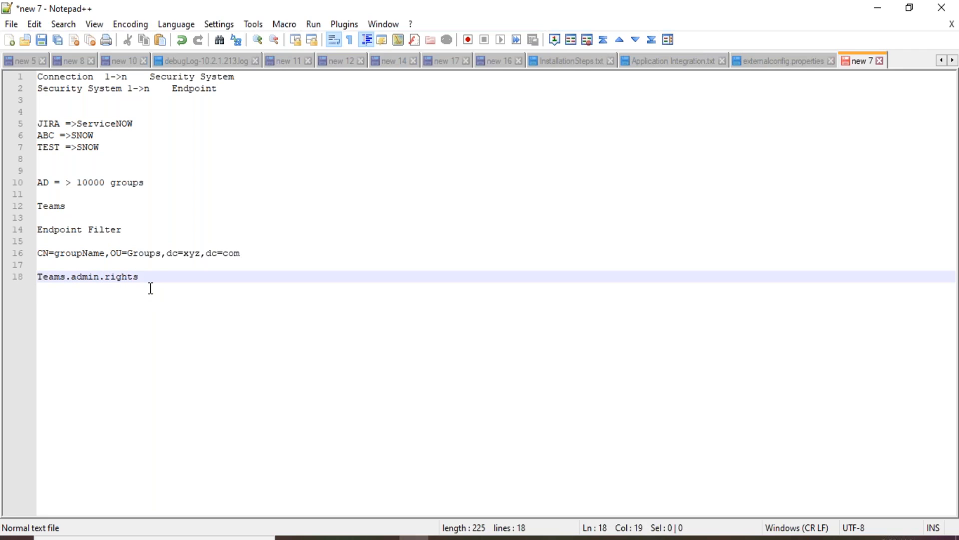
Add the example group Github.read.rights below Teams.admin.rights, leaving two blank lines between.
{"action": "key", "text": "Return"}
{"action": "key", "text": "Return"}
{"action": "key", "text": "Return"}
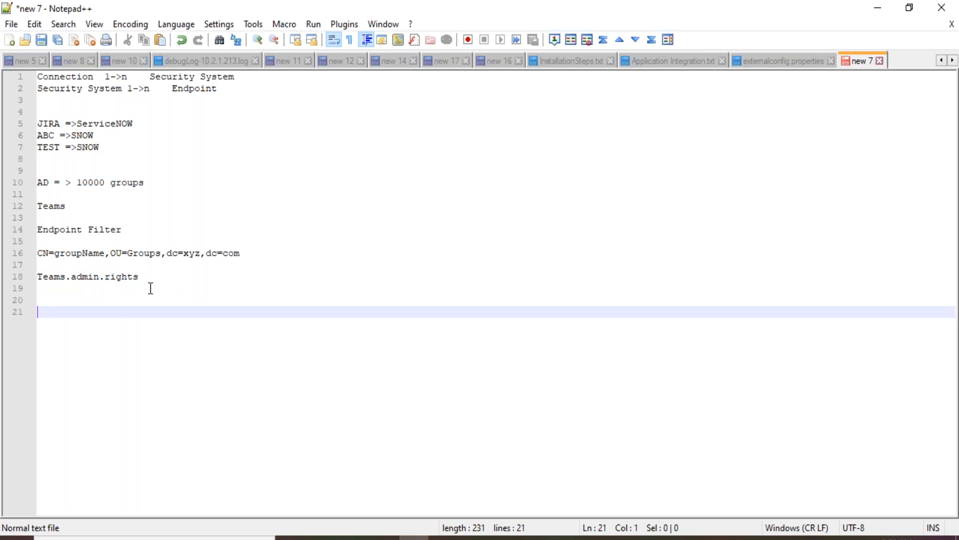
{"action": "type", "text": "Github.read.rights"}
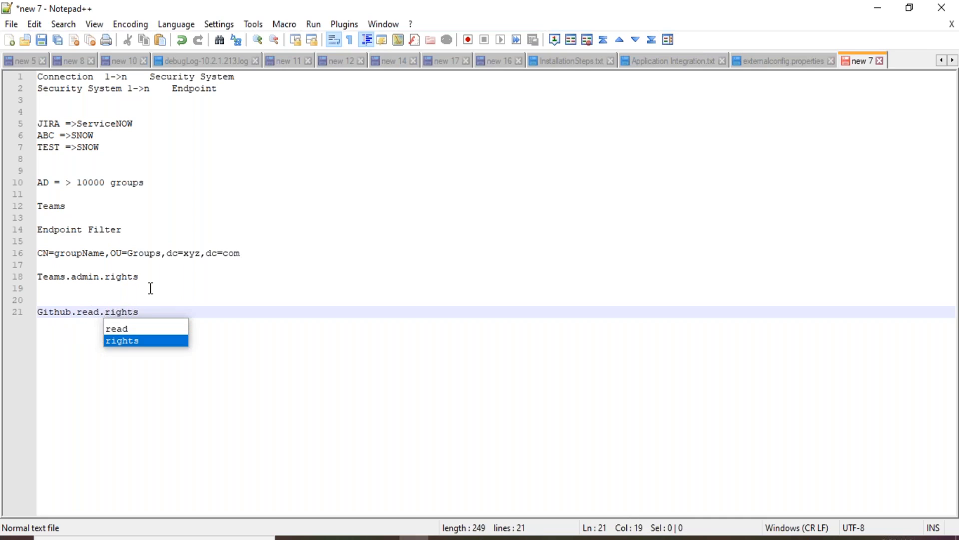
{"action": "key", "text": "Escape"}
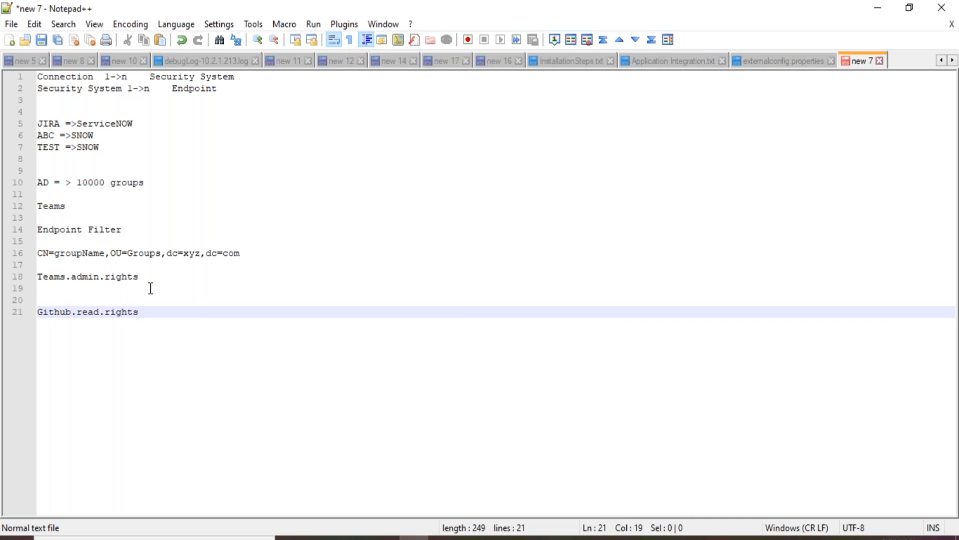
Add Github.write.rights directly below Github.read.rights and end it with a line break.
{"action": "key", "text": "Return"}
{"action": "type", "text": "Github"}
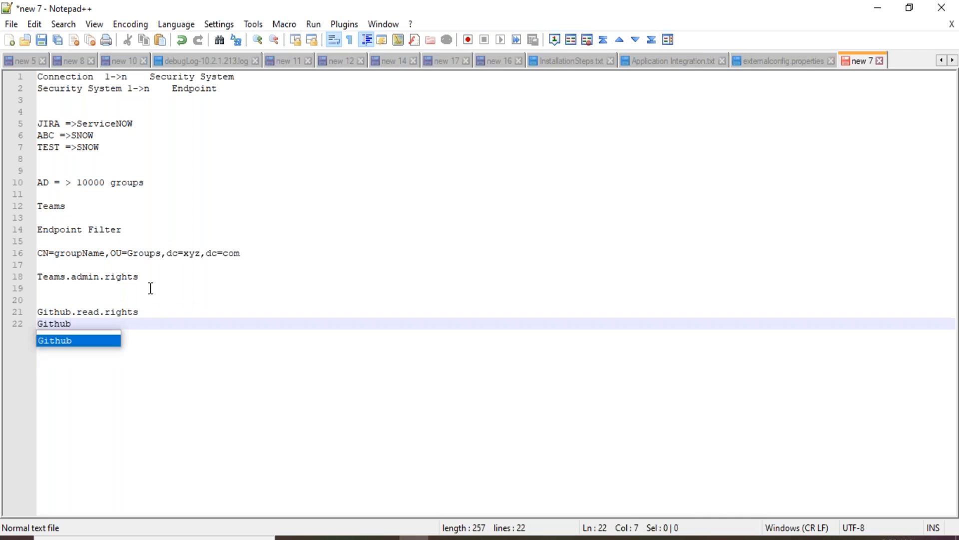
{"action": "type", "text": ".write.rights"}
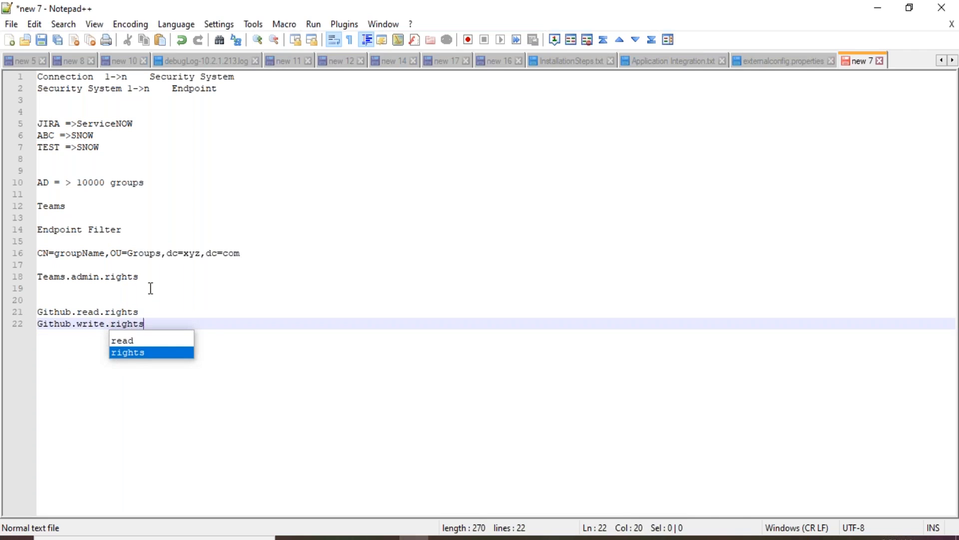
{"action": "key", "text": "Return"}
{"action": "key", "text": "Return"}
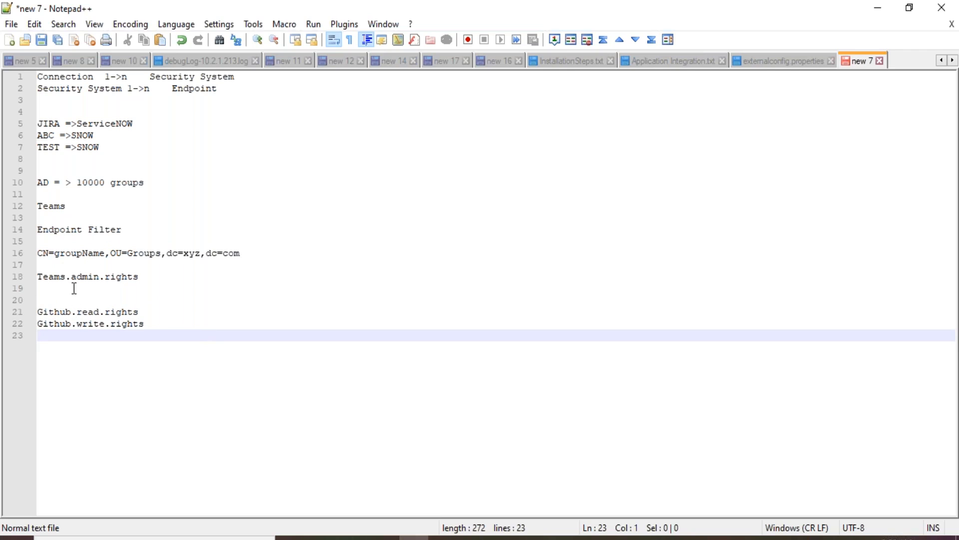
Insert a new line directly under the Endpoint Filter heading and enter an opening curly brace.
{"action": "left_click", "coordinate": [135, 228]}
{"action": "key", "text": "Return"}
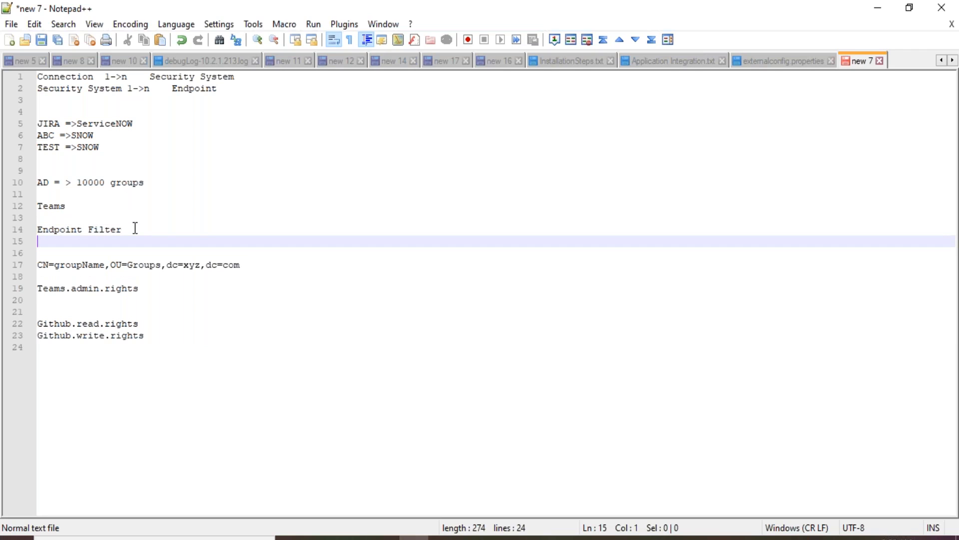
{"action": "type", "text": "{"}
Check the ENDPOINTS_FILTER field in the Saviynt connection form and return to the Notepad++ note.
{"action": "key", "text": "alt+Tab"}
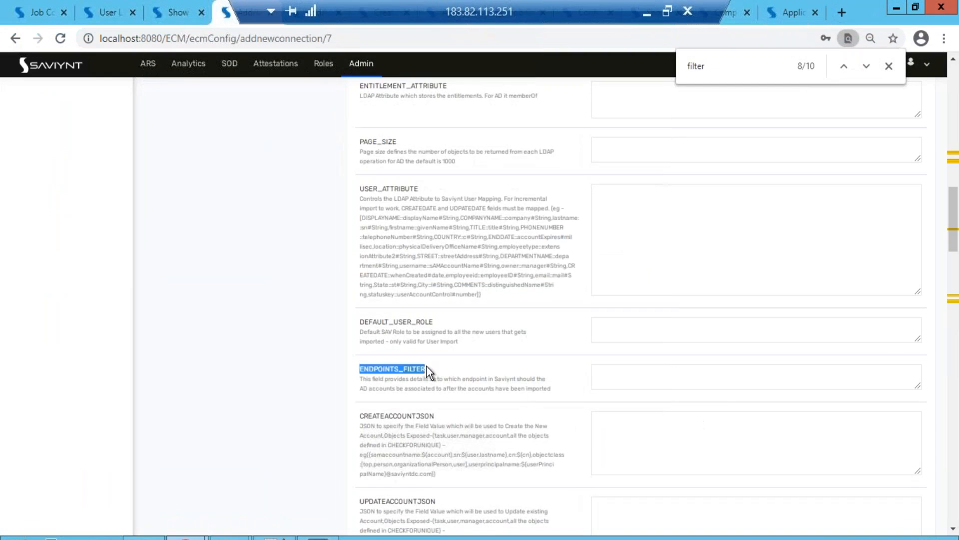
{"action": "key", "text": "alt+Tab"}
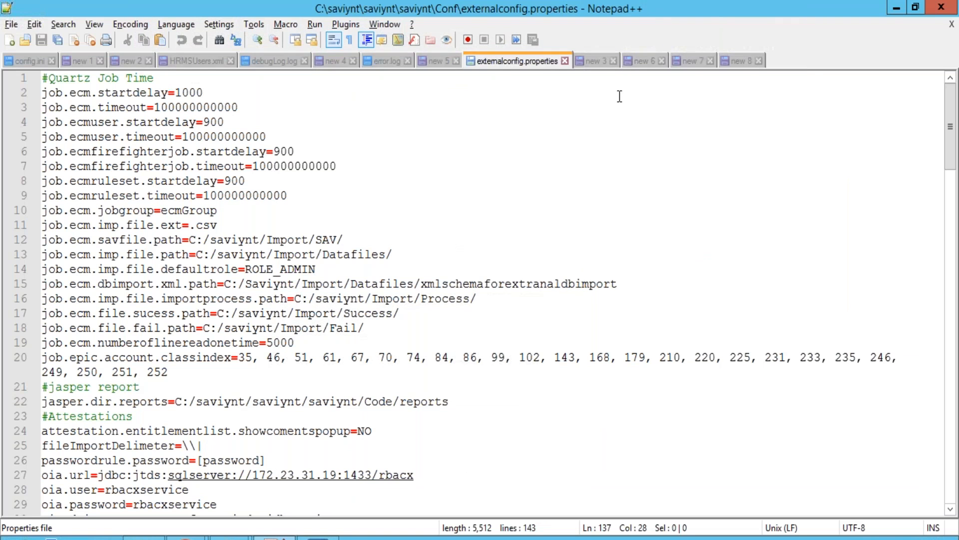
{"action": "left_click", "coordinate": [646, 10]}
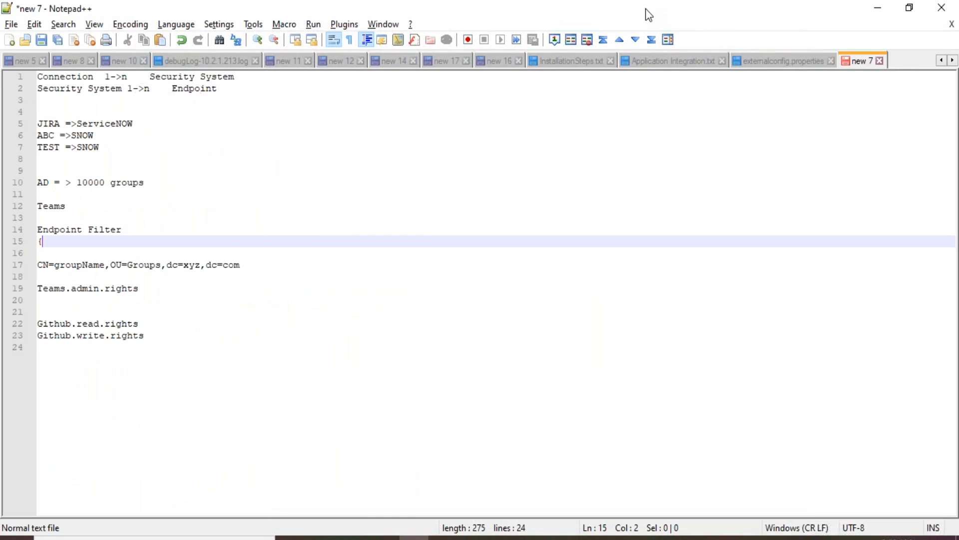
Replace the curly brace under Endpoint Filter with "EndpointName" in double quotes.
{"action": "key", "text": "BackSpace"}
{"action": "type", "text": "En"}
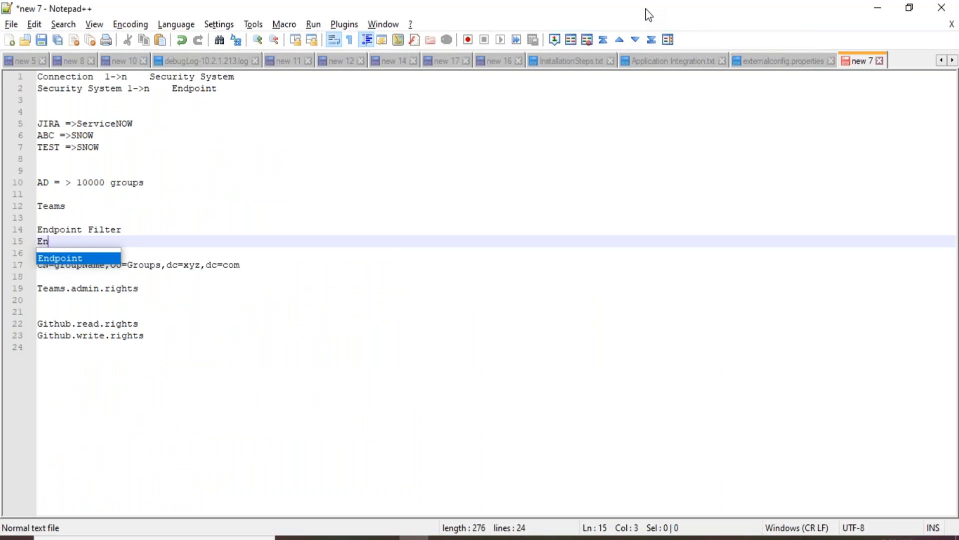
{"action": "type", "text": "dpointName"}
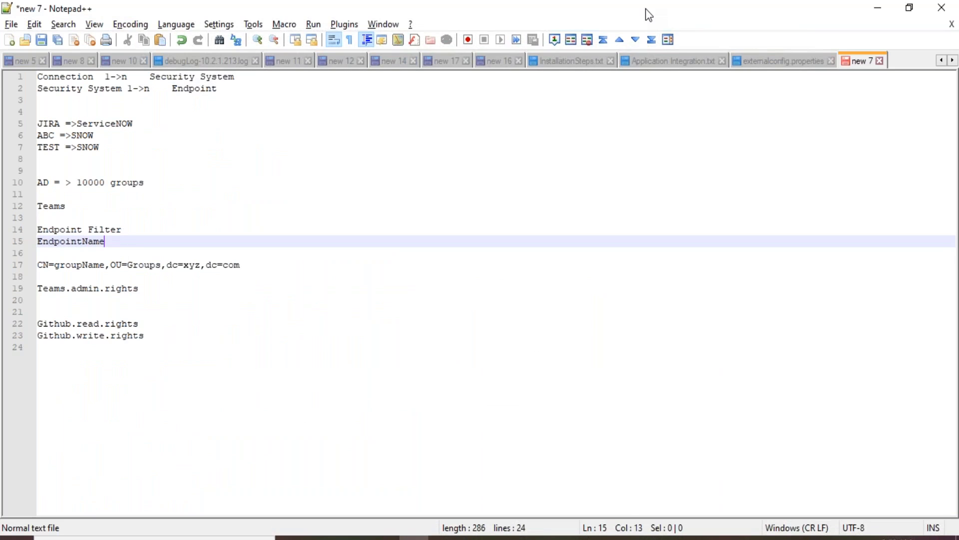
{"action": "type", "text": "\""}
{"action": "key", "text": "Home"}
{"action": "type", "text": "\""}
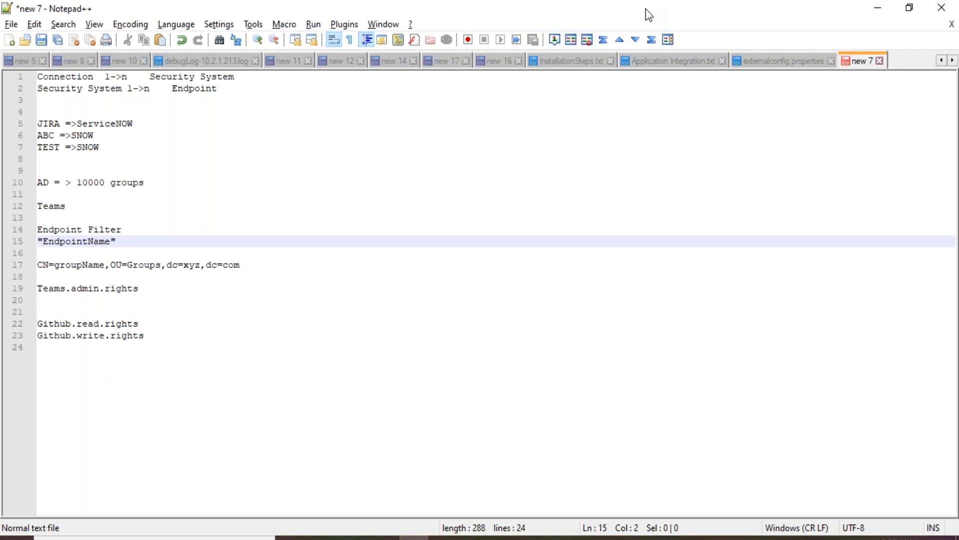
Append :{ to "EndpointName" and add a closing curly brace below, with an empty line between the braces.
{"action": "key", "text": "End"}
{"action": "type", "text": ":{"}
{"action": "key", "text": "Return"}
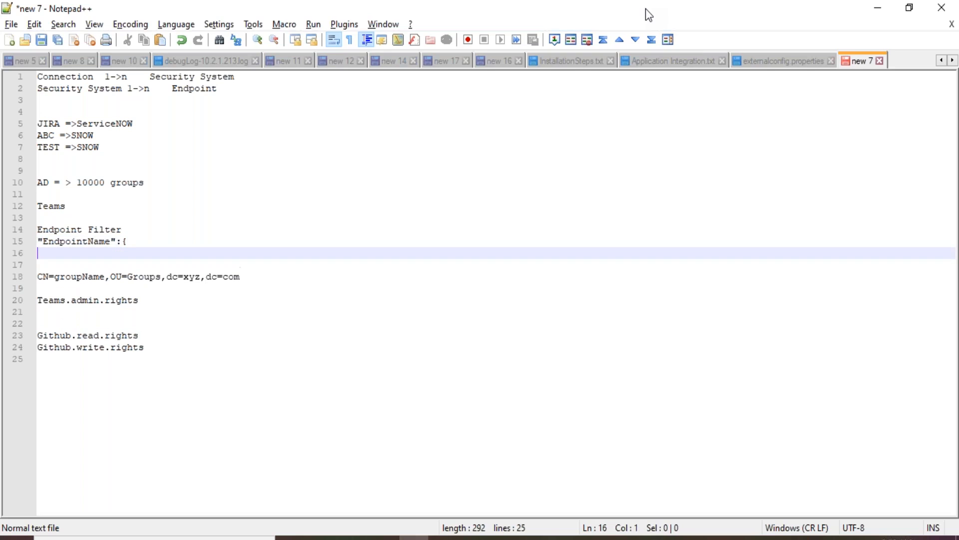
{"action": "type", "text": "}"}
{"action": "key", "text": "Up"}
{"action": "key", "text": "End"}
{"action": "key", "text": "Return"}
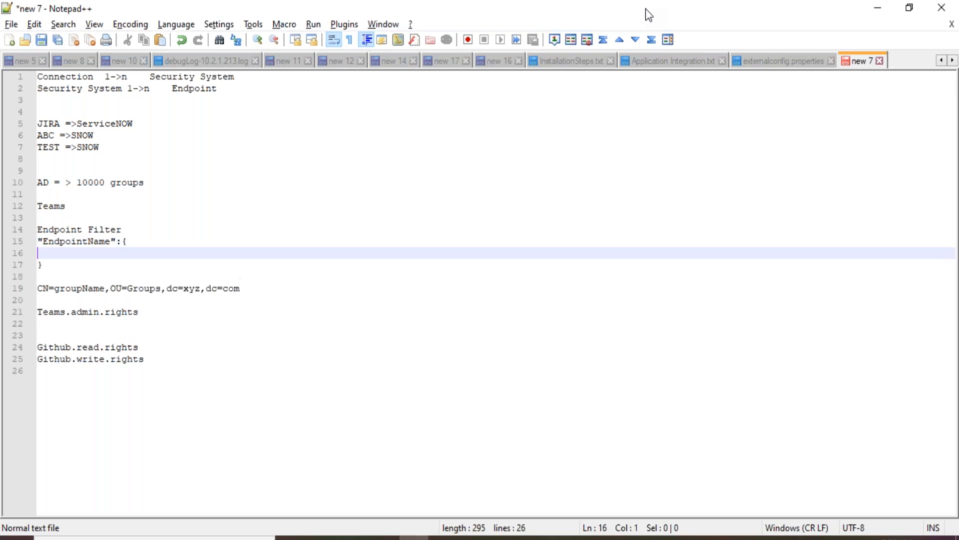
Enter groups = [github% on the empty line between the curly braces.
{"action": "type", "text": "groups"}
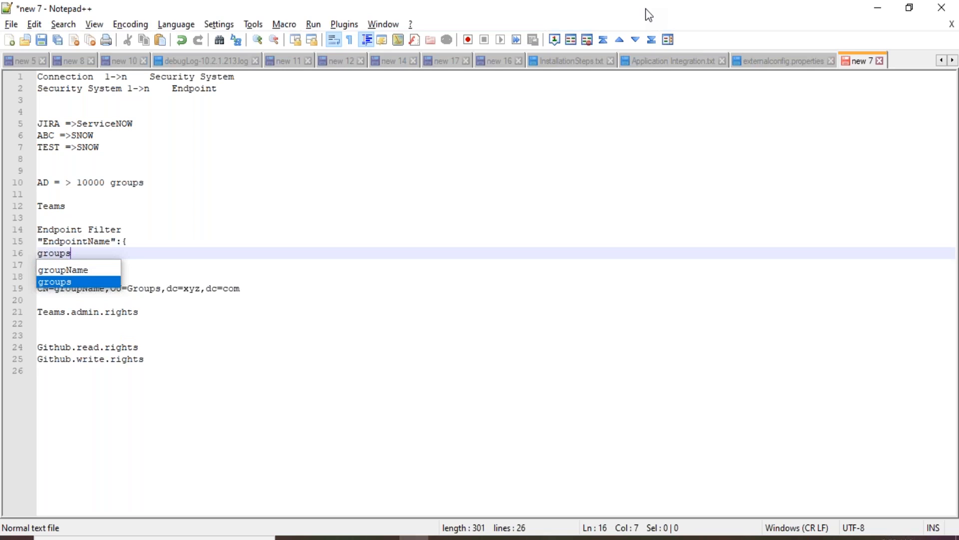
{"action": "type", "text": " = ["}
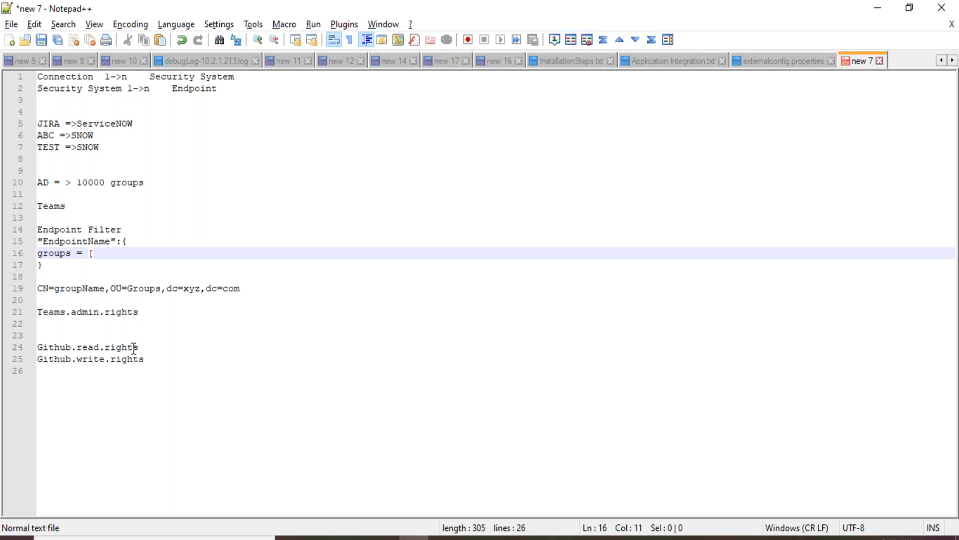
{"action": "type", "text": "github"}
{"action": "type", "text": "%"}
{"action": "type", "text": ","}
Insert cn= before github% in the groups line and end the line with a closing curly brace.
{"action": "key", "text": "Left"}
{"action": "key", "text": "Left"}
{"action": "key", "text": "Left"}
{"action": "key", "text": "Left"}
{"action": "key", "text": "Left"}
{"action": "key", "text": "Left"}
{"action": "key", "text": "Left"}
{"action": "key", "text": "Left"}
{"action": "type", "text": "cn="}
{"action": "key", "text": "Right"}
{"action": "key", "text": "Right"}
{"action": "key", "text": "Right"}
{"action": "key", "text": "Right"}
{"action": "key", "text": "Right"}
{"action": "key", "text": "Right"}
{"action": "key", "text": "Right"}
{"action": "key", "text": "Delete"}
{"action": "type", "text": "}"}
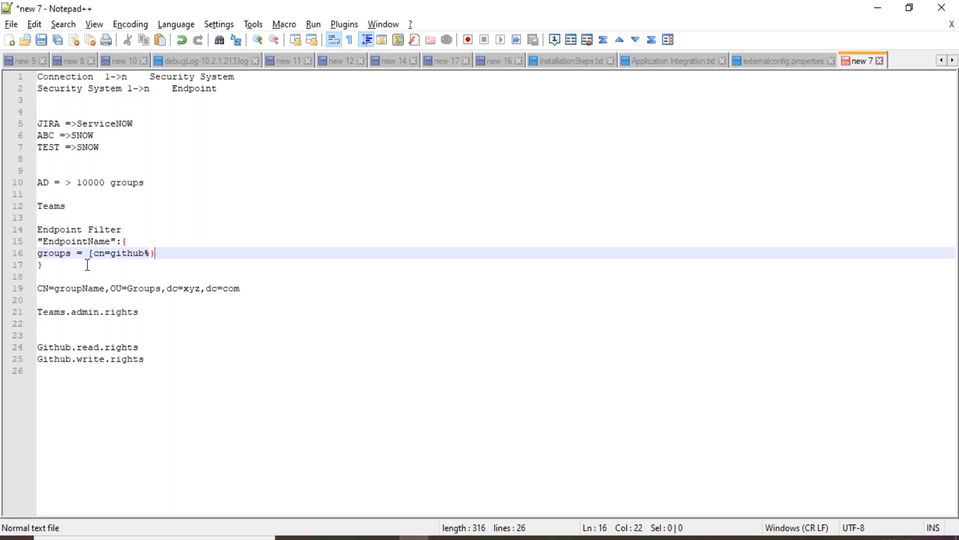
Replace EndpointName with Github inside the double quotes.
{"action": "double_click", "coordinate": [92, 244]}
{"action": "type", "text": "Github"}
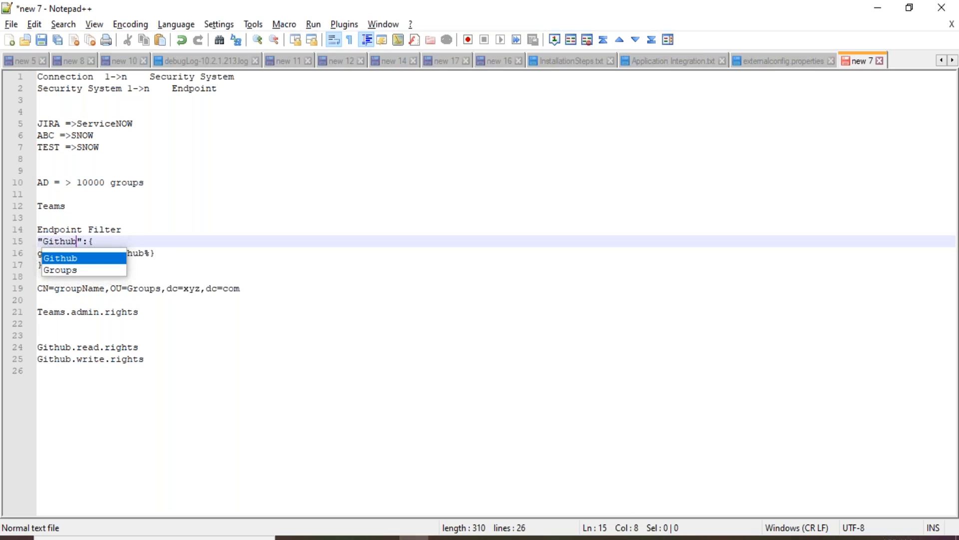
Replace the curly brace ending the groups line with a closing square bracket.
{"action": "left_click", "coordinate": [173, 255]}
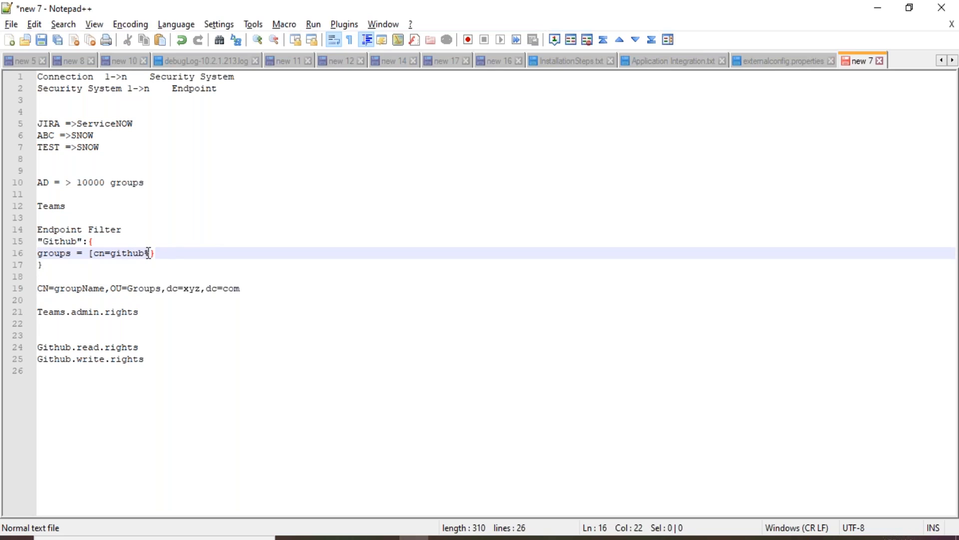
{"action": "key", "text": "BackSpace"}
{"action": "type", "text": "]"}
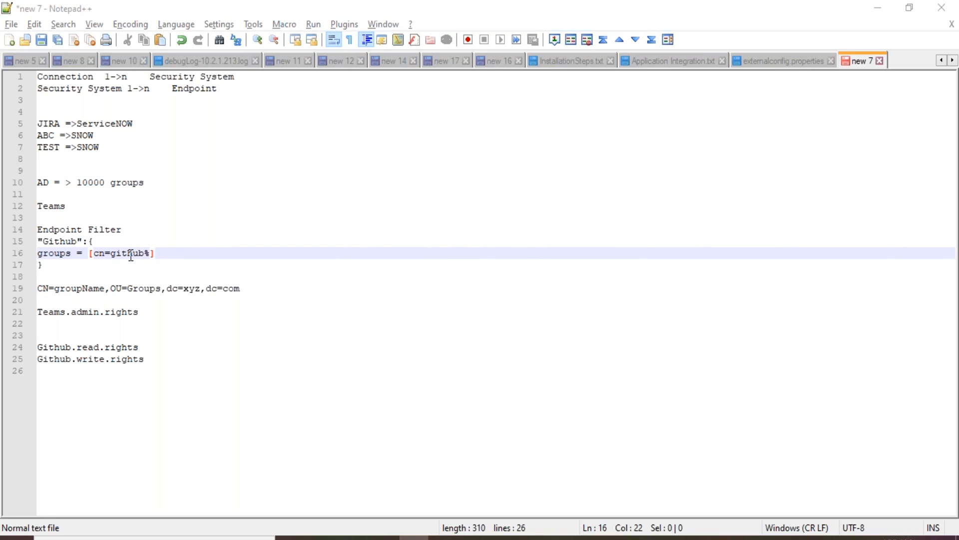
Switch to the Saviynt browser window and look through its open connection, configuration, request and log pages.
{"action": "key", "text": "alt+Tab"}
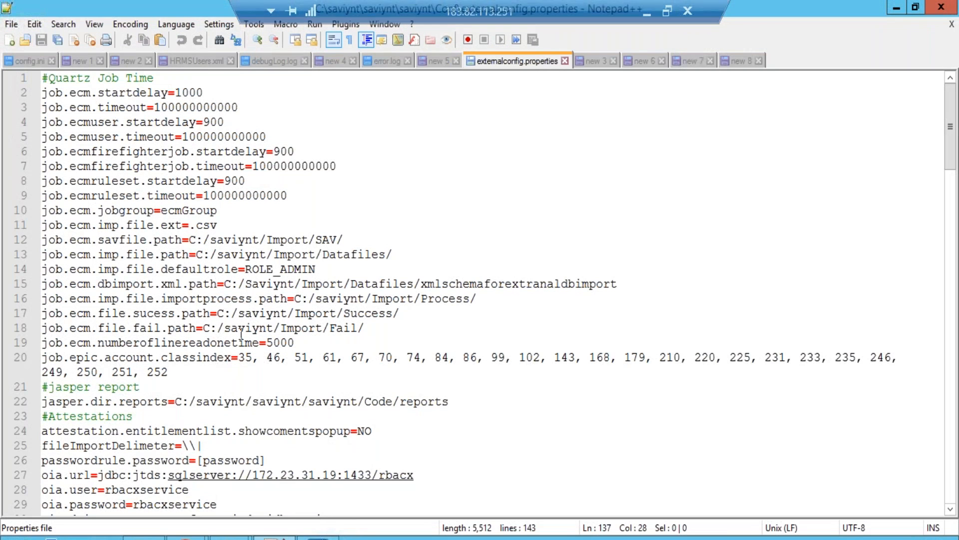
{"action": "key", "text": "alt+Tab"}
{"action": "key", "text": "alt+Tab"}
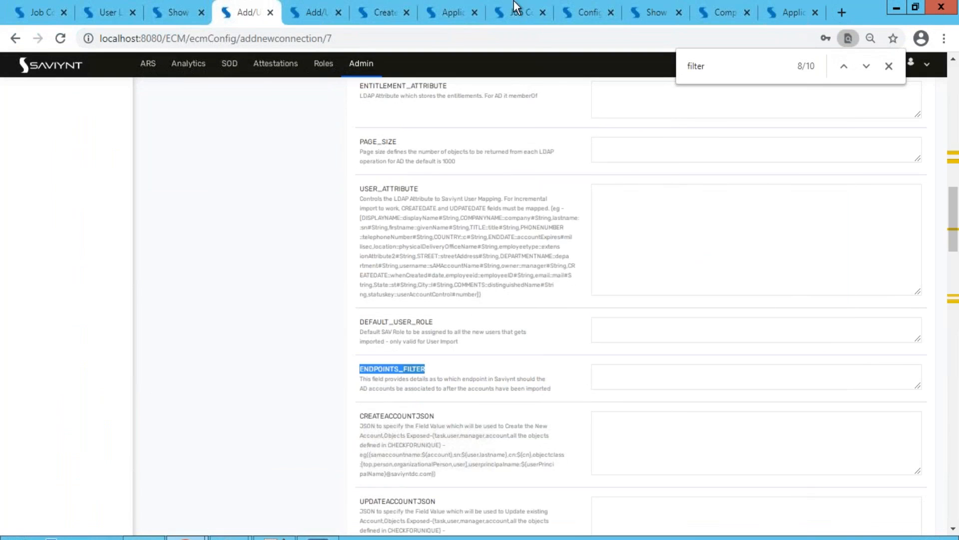
{"action": "left_click", "coordinate": [450, 13]}
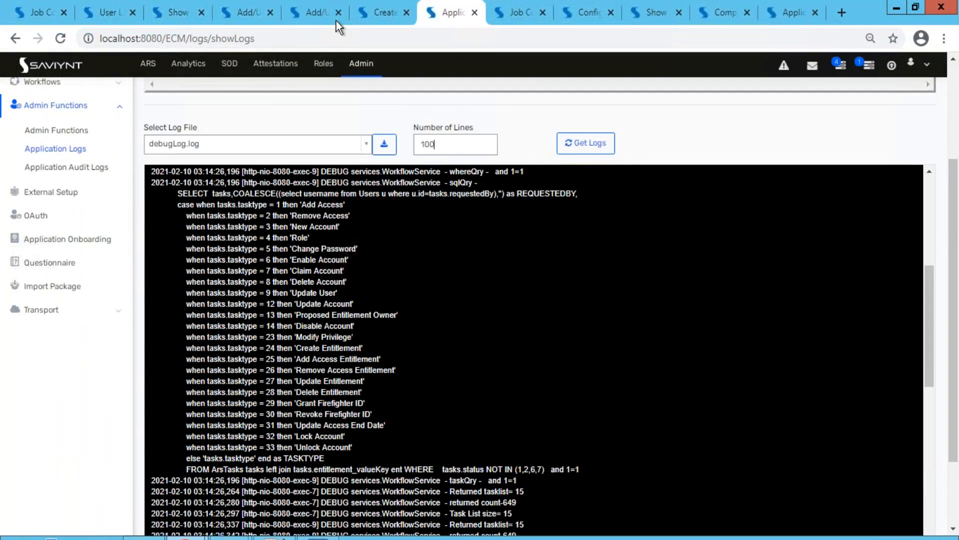
{"action": "left_click", "coordinate": [351, 20]}
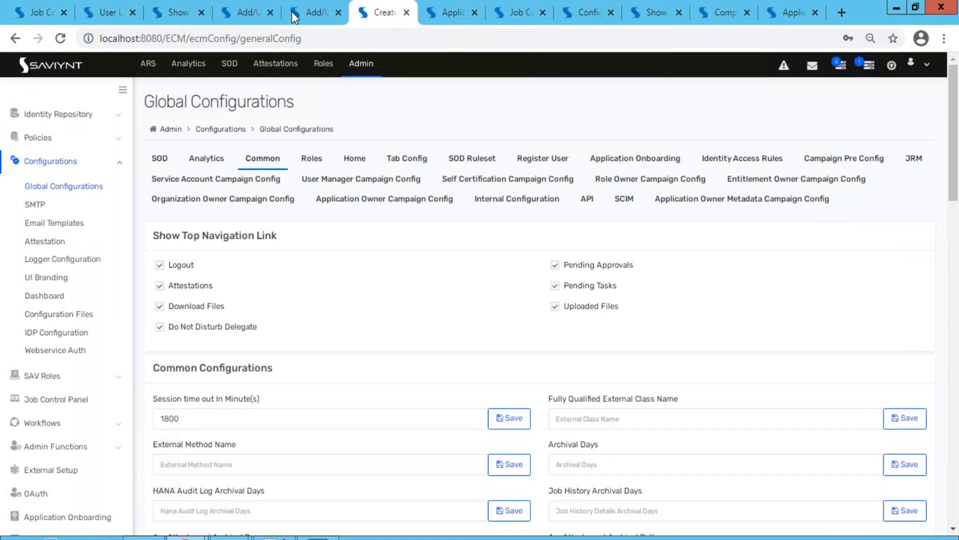
{"action": "left_click", "coordinate": [294, 25]}
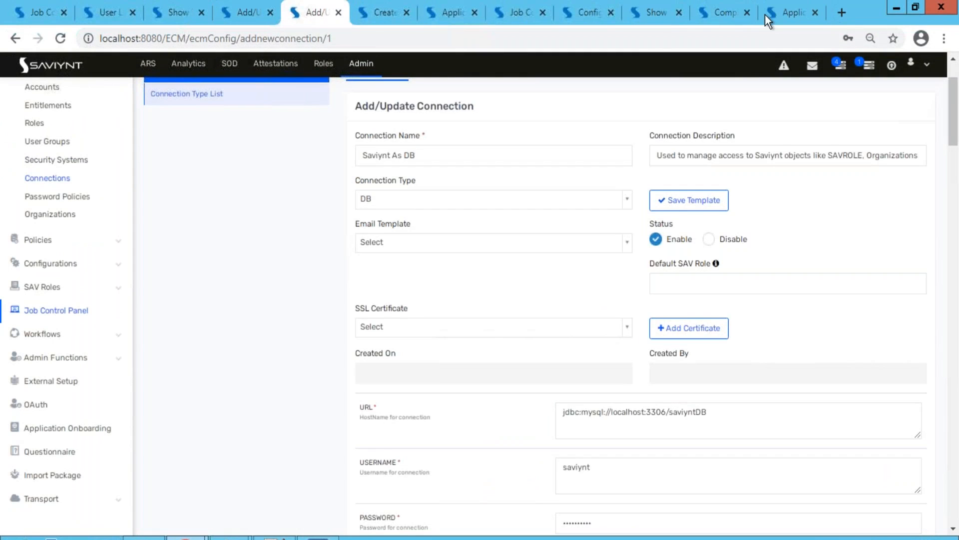
{"action": "left_click", "coordinate": [652, 14]}
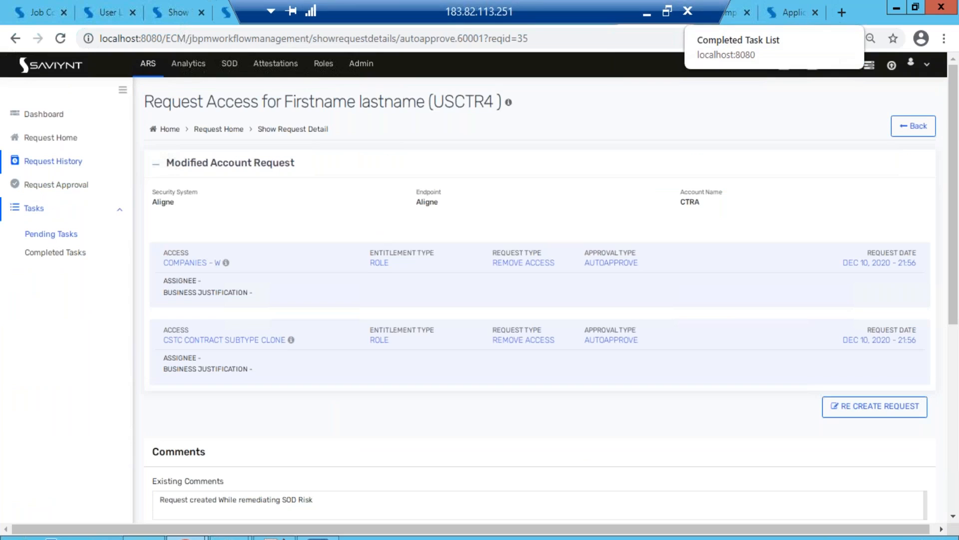
{"action": "left_click", "coordinate": [800, 11]}
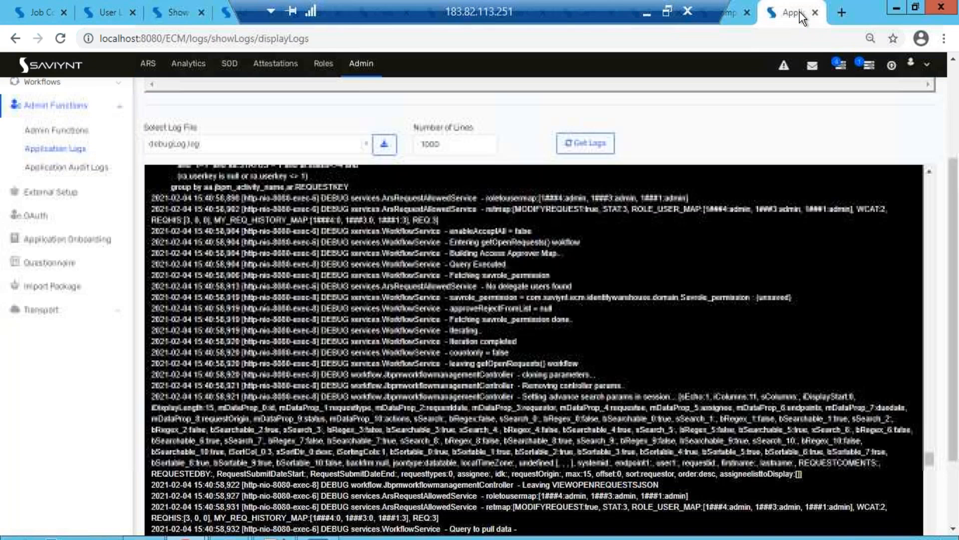
Open the Security Systems list from the identity repository in a new browser tab.
{"action": "scroll", "coordinate": [51, 150], "scroll_direction": "up", "scroll_amount": 3}
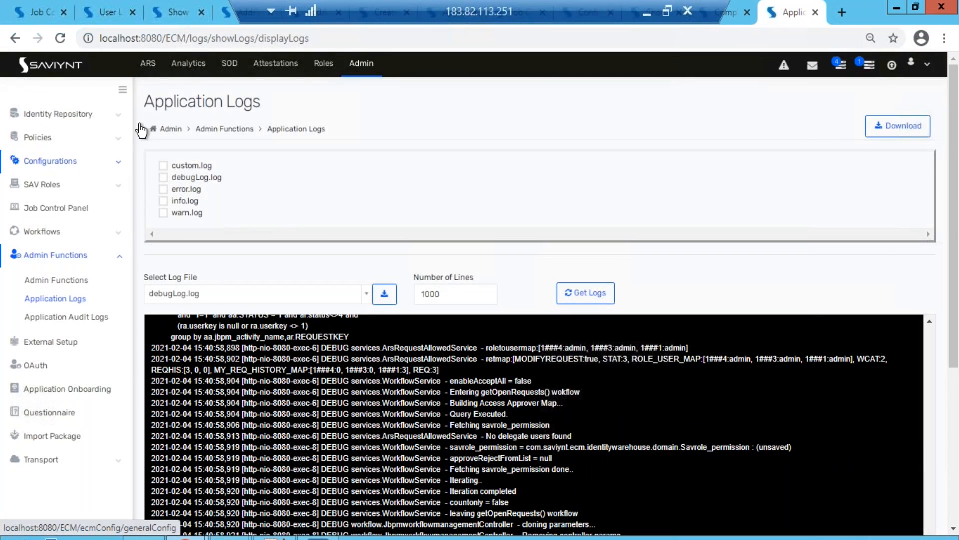
{"action": "left_click", "coordinate": [83, 114]}
{"action": "middle_click", "coordinate": [111, 247]}
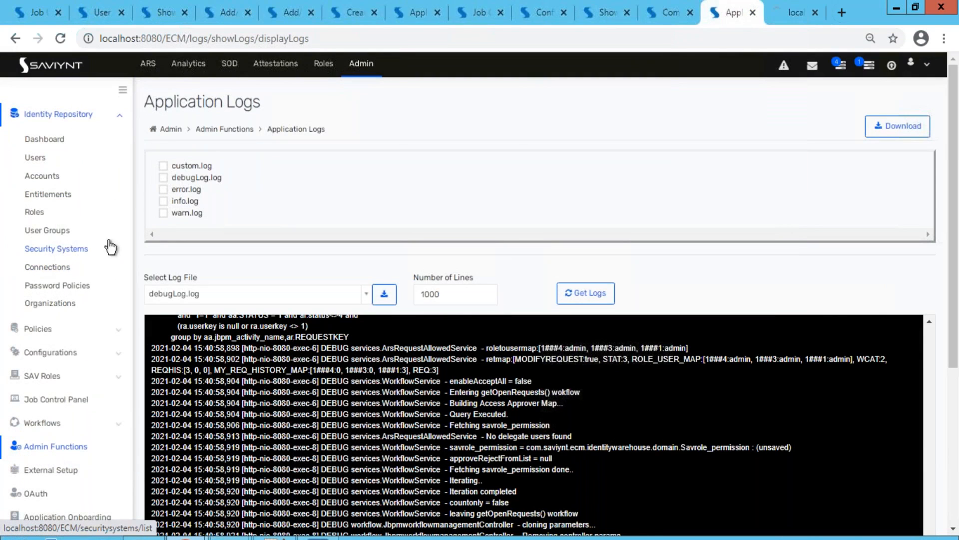
{"action": "left_click", "coordinate": [797, 13]}
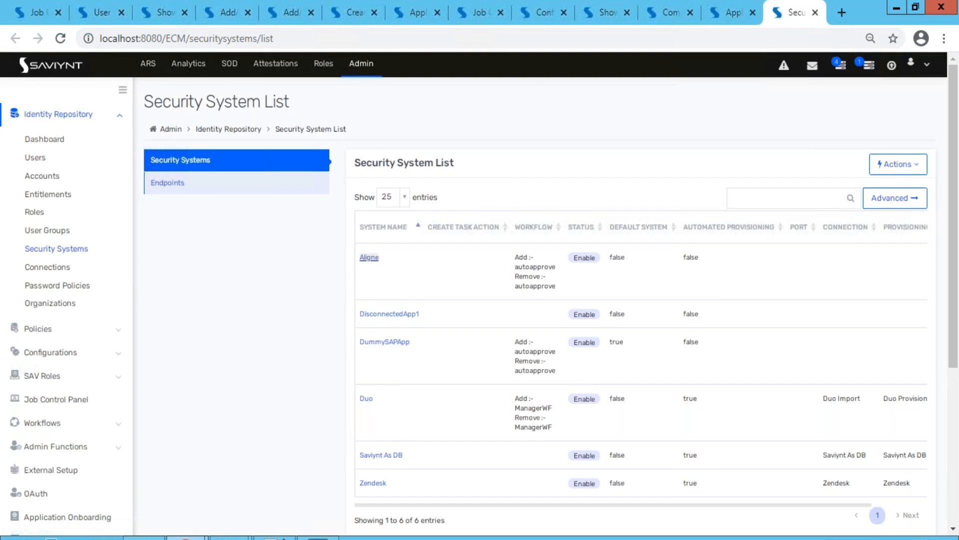
Open the Aligne security system, list its endpoints and view the Aligne endpoint's details.
{"action": "left_click", "coordinate": [376, 260]}
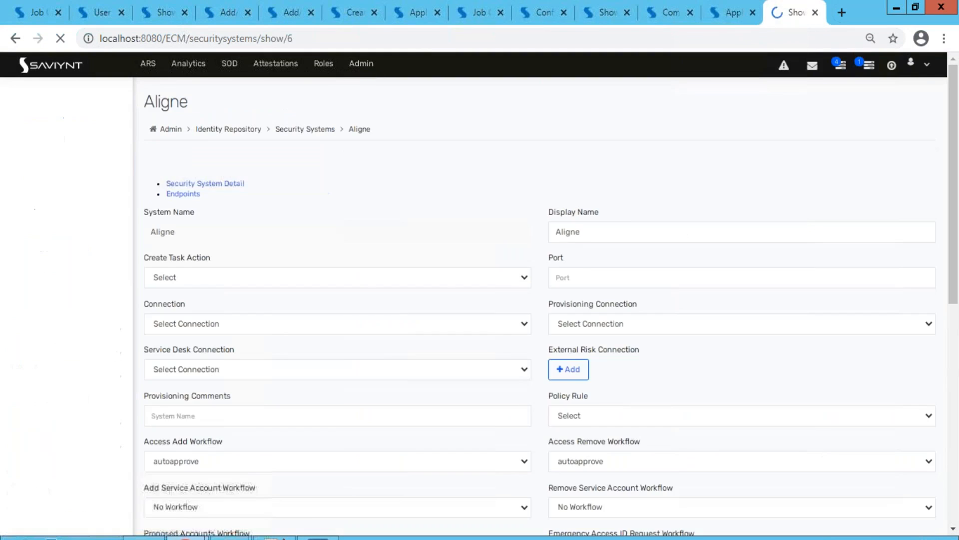
{"action": "left_click", "coordinate": [278, 164]}
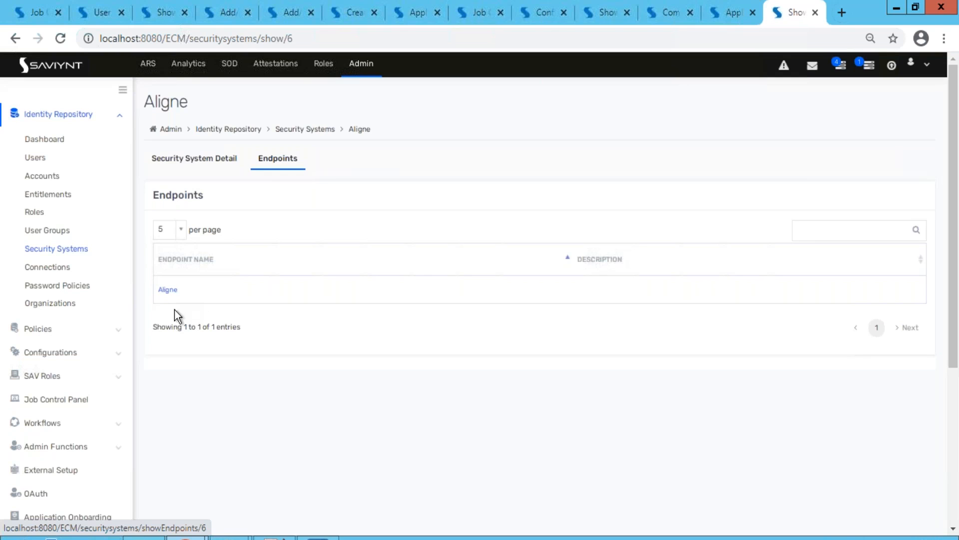
{"action": "left_click", "coordinate": [167, 290], "text": "ctrl"}
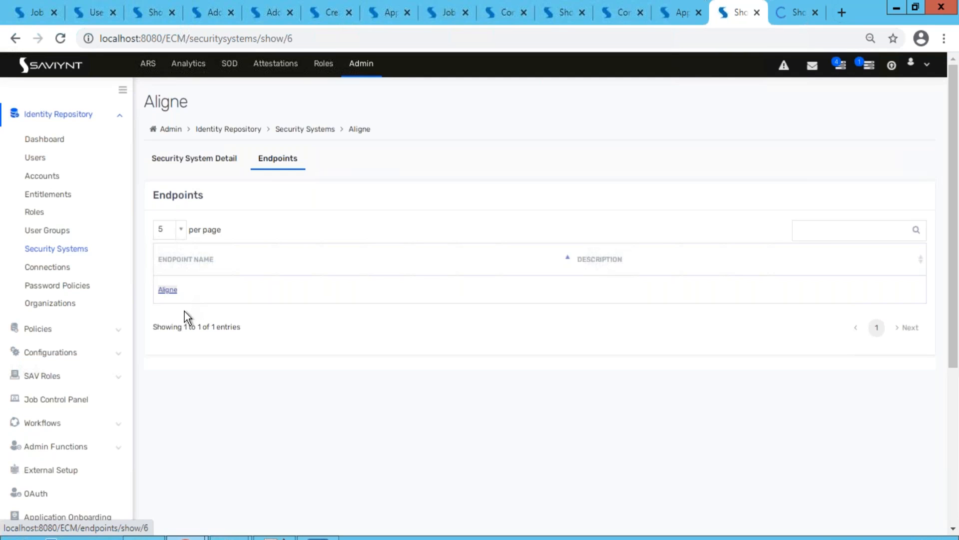
{"action": "left_click", "coordinate": [797, 15]}
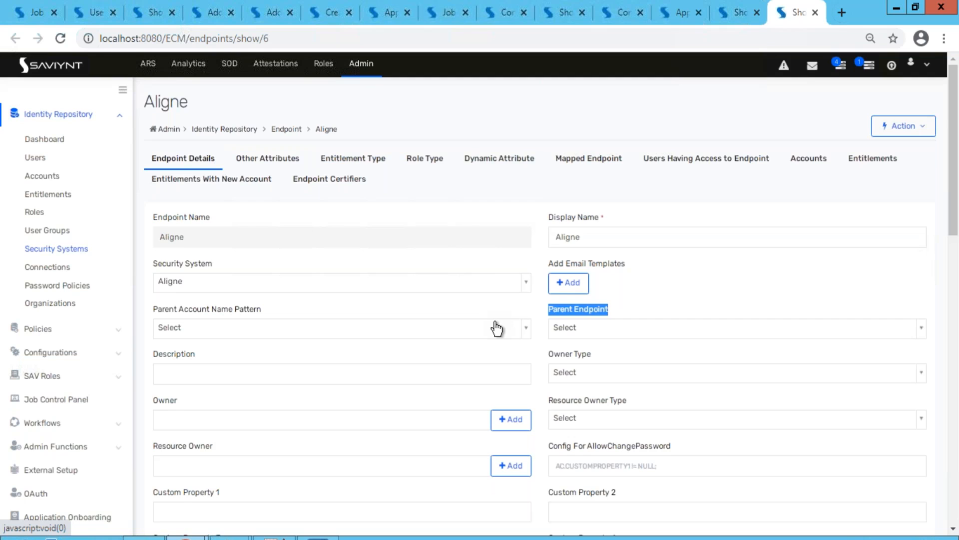
Open the identity repository's Accounts list in a new browser tab and open the third listed DummySAPApp account.
{"action": "middle_click", "coordinate": [33, 180]}
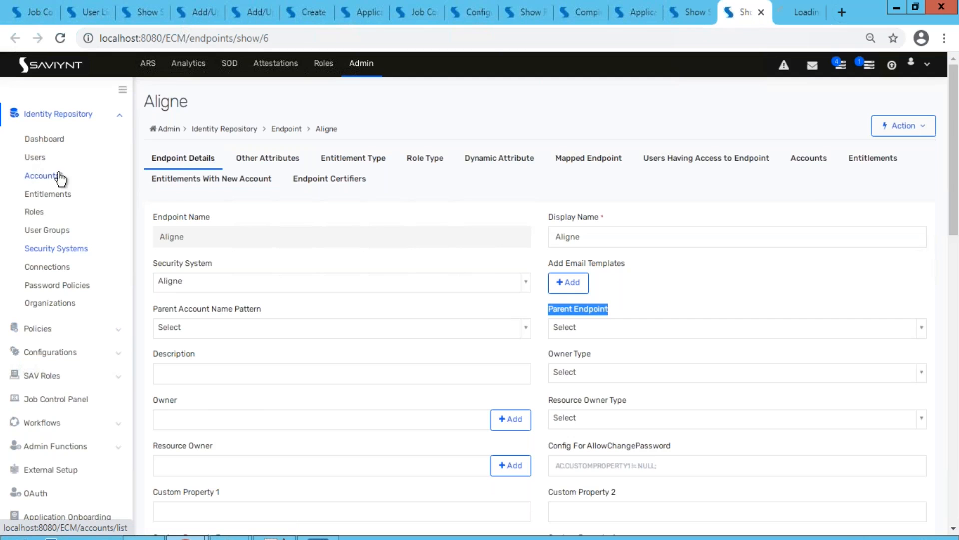
{"action": "left_click", "coordinate": [795, 11]}
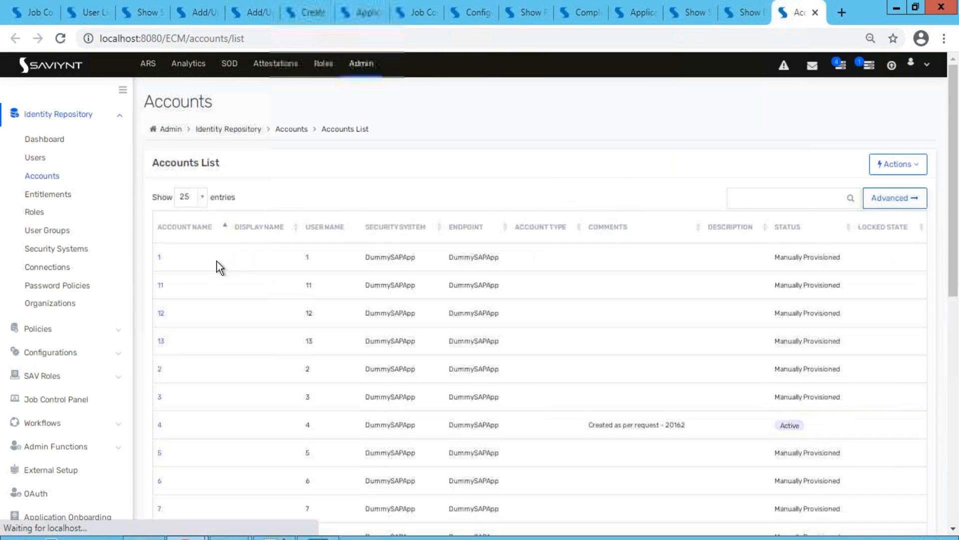
{"action": "left_click", "coordinate": [160, 314]}
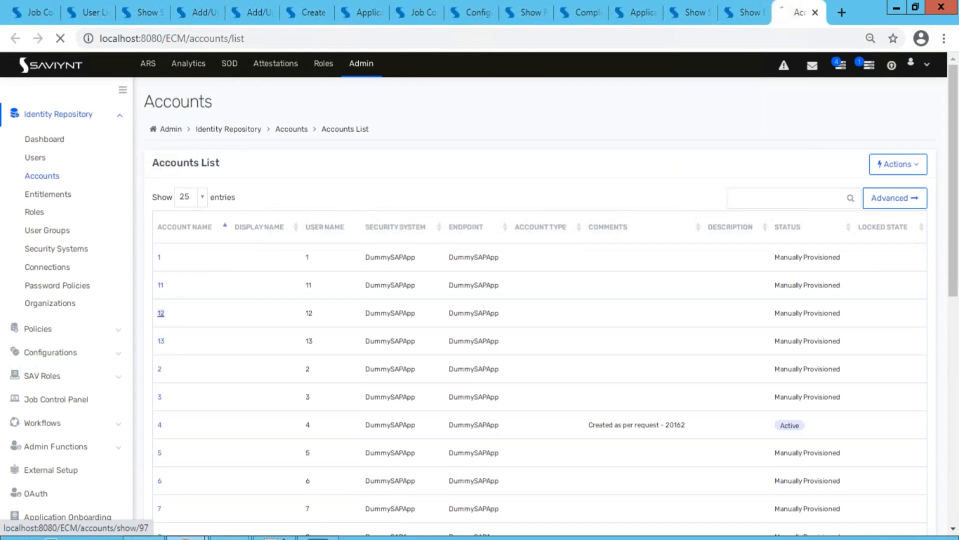
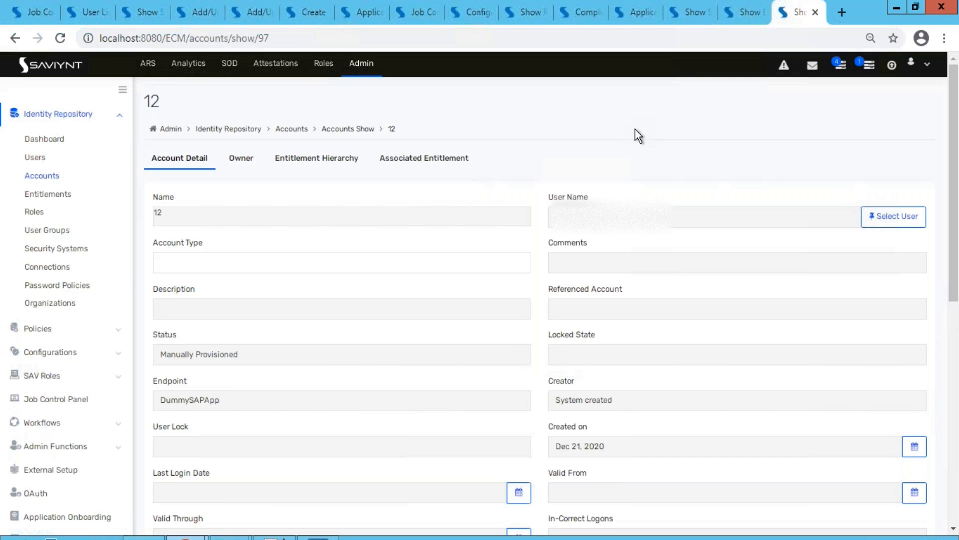
Review the DummySAPApp account's details, switch to the Aligne endpoint and examine its settings down to the Connection Configuration field.
{"action": "scroll", "coordinate": [635, 131], "scroll_direction": "down", "scroll_amount": 3}
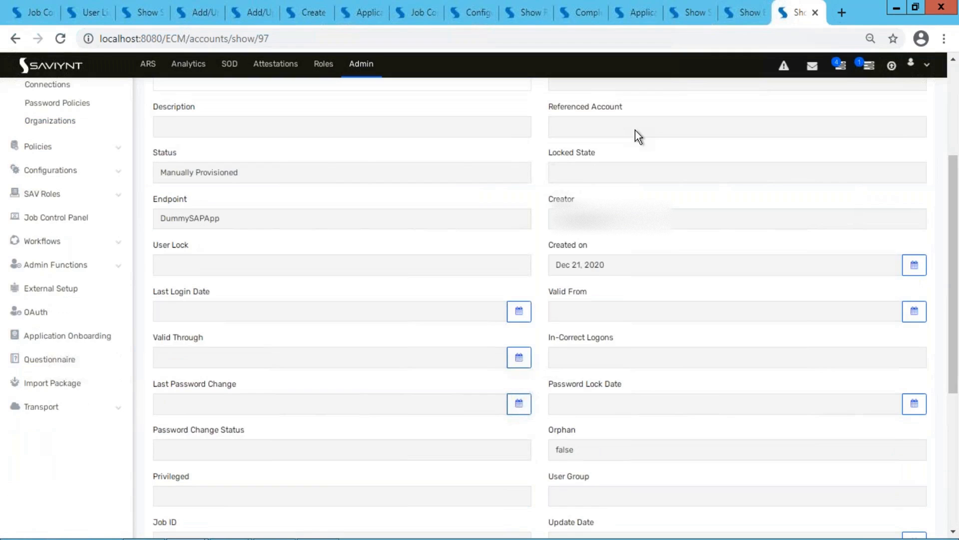
{"action": "left_click", "coordinate": [723, 19]}
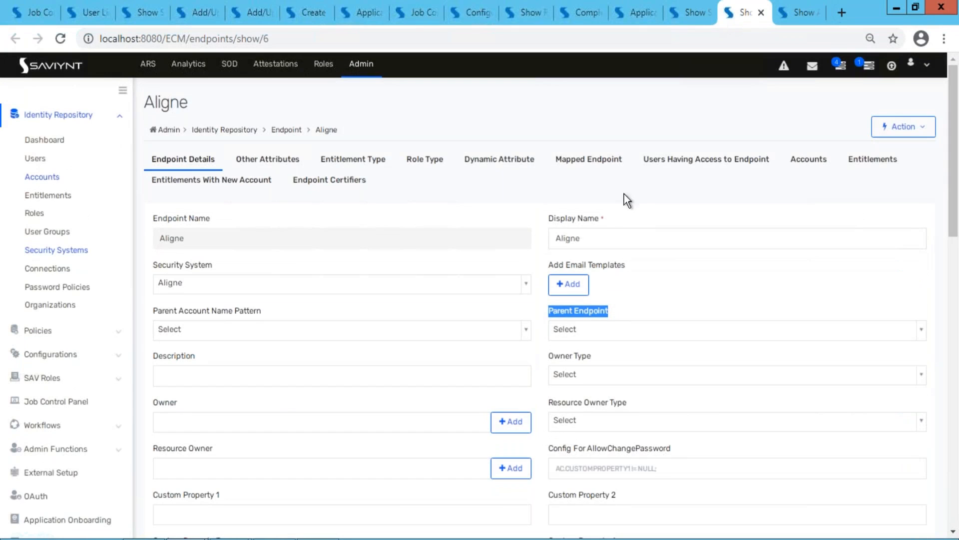
{"action": "left_click", "coordinate": [670, 288]}
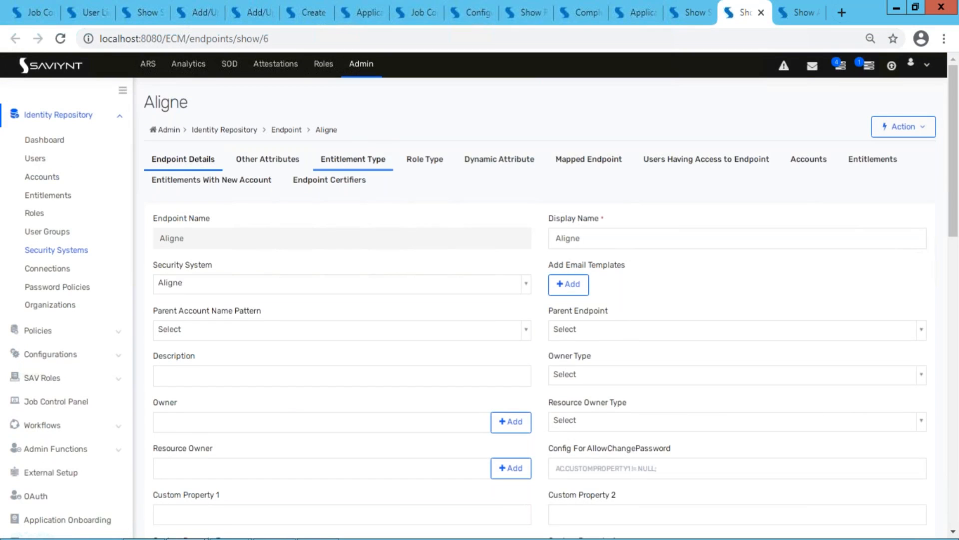
{"action": "scroll", "coordinate": [422, 208], "scroll_direction": "down", "scroll_amount": 15}
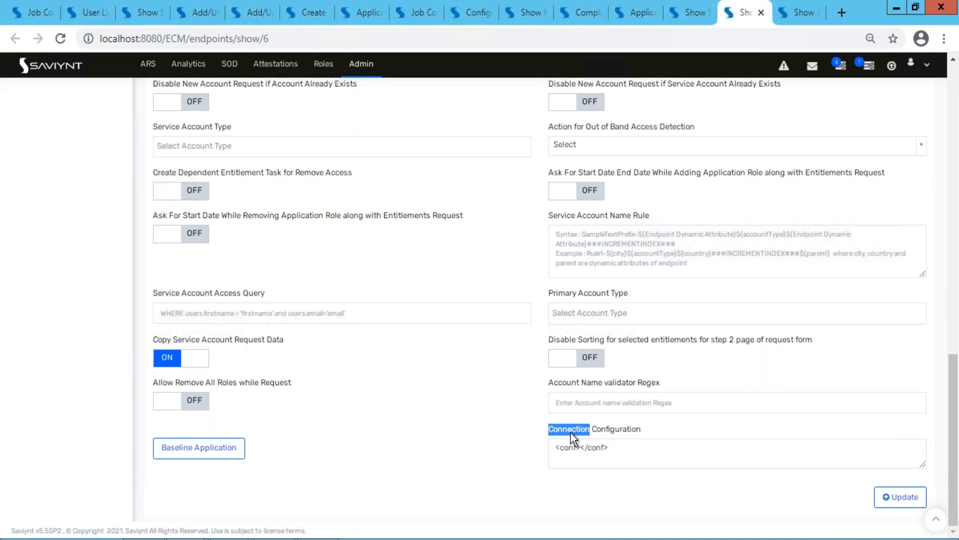
{"action": "left_click", "coordinate": [611, 447]}
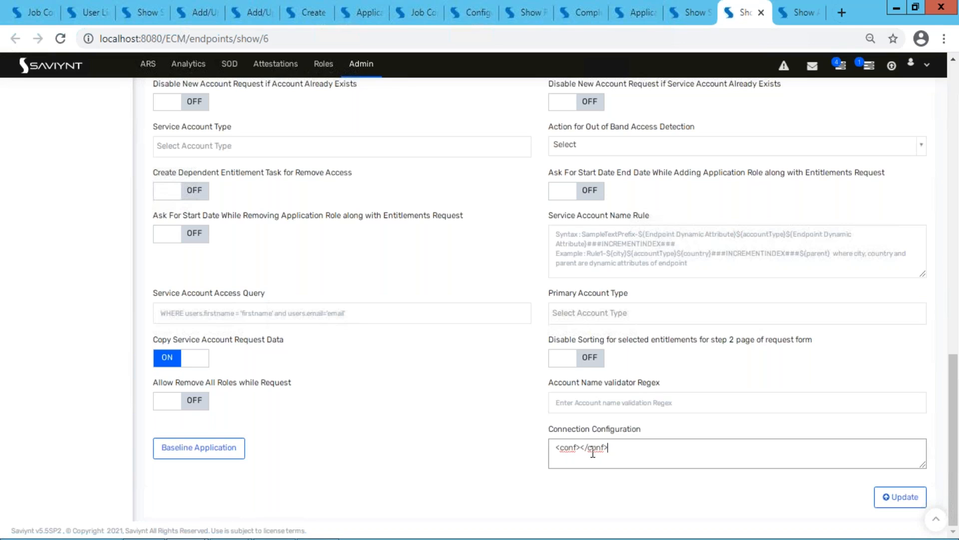
{"action": "left_click", "coordinate": [502, 458]}
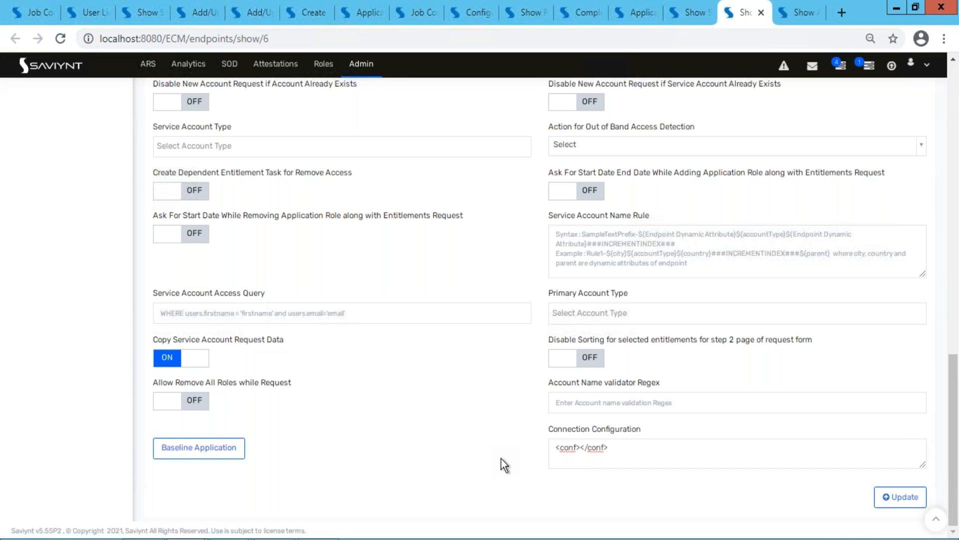
{"action": "left_click", "coordinate": [582, 443]}
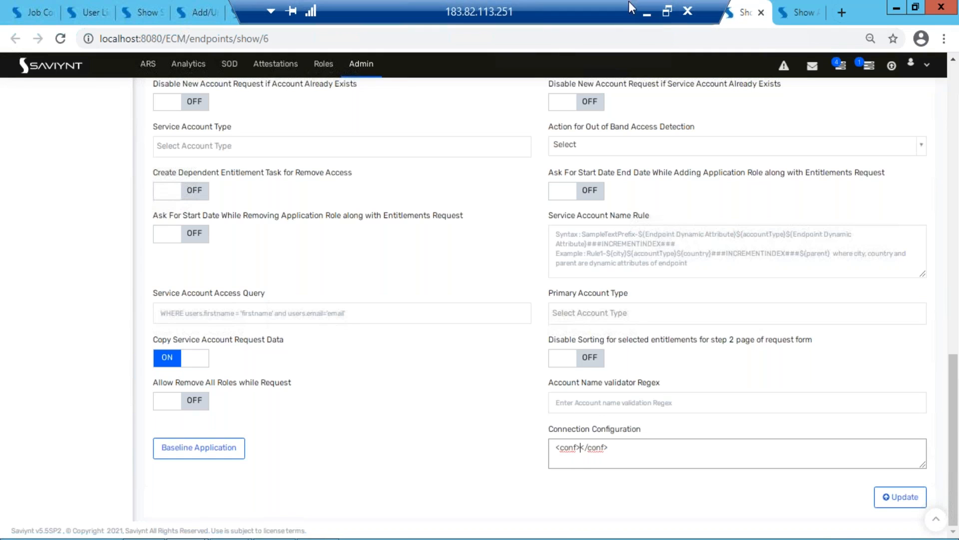
{"action": "left_click", "coordinate": [644, 12]}
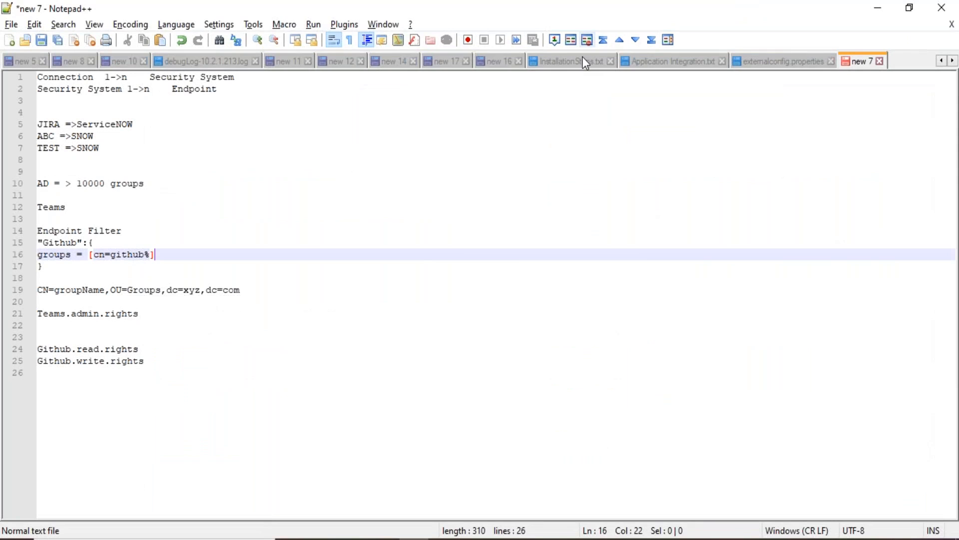
{"action": "key", "text": "alt+Tab"}
{"action": "key", "text": "Tab"}
{"action": "key", "text": "Tab"}
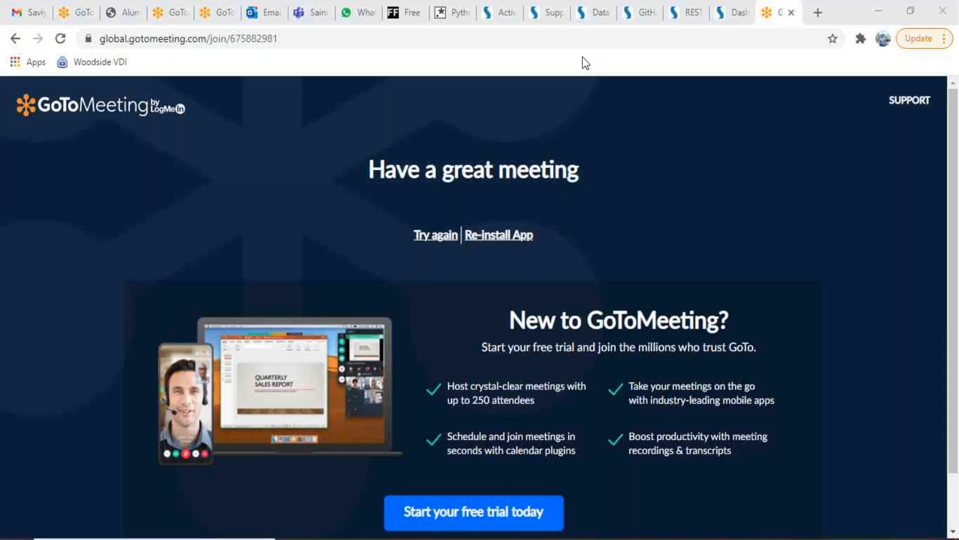
{"action": "left_click", "coordinate": [817, 12]}
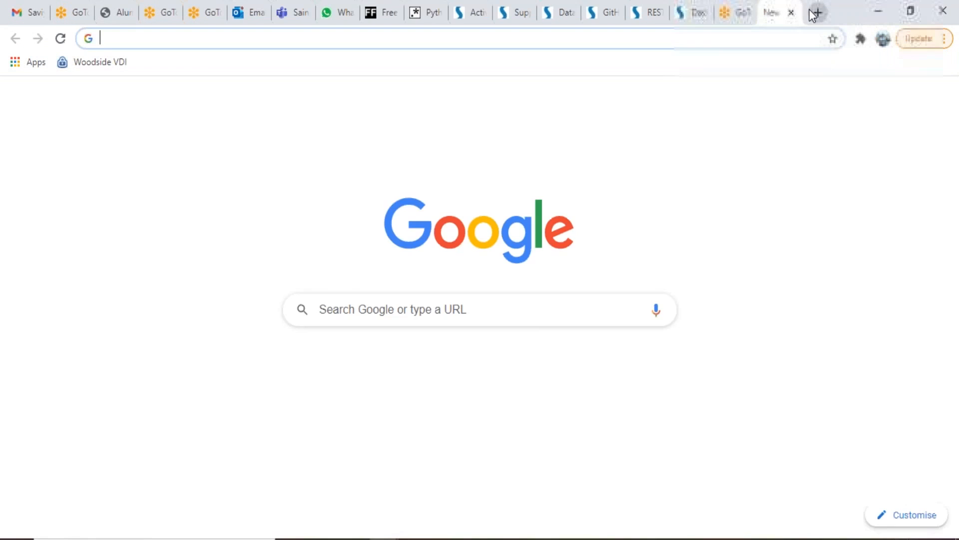
{"action": "key", "text": "alt+Tab"}
{"action": "key", "text": "Tab"}
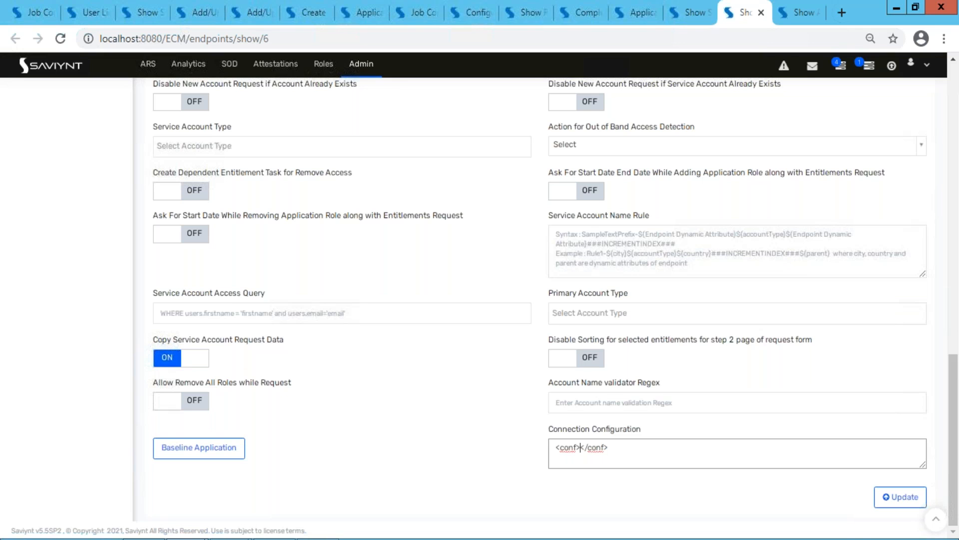
Look through the Aligne endpoint's settings again, the Aligne security system's endpoint list and the DummySAPApp account.
{"action": "scroll", "coordinate": [500, 350], "scroll_direction": "up", "scroll_amount": 8}
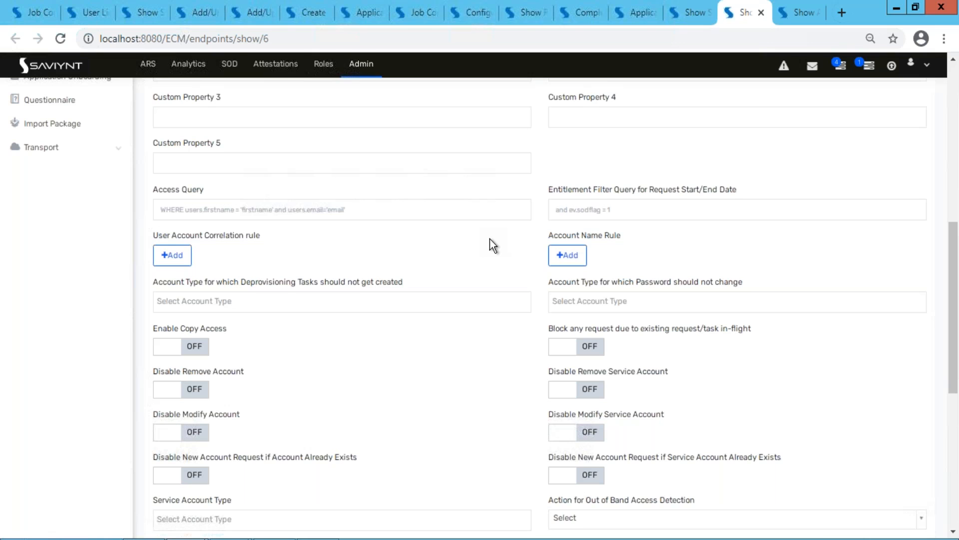
{"action": "scroll", "coordinate": [490, 238], "scroll_direction": "down", "scroll_amount": 7}
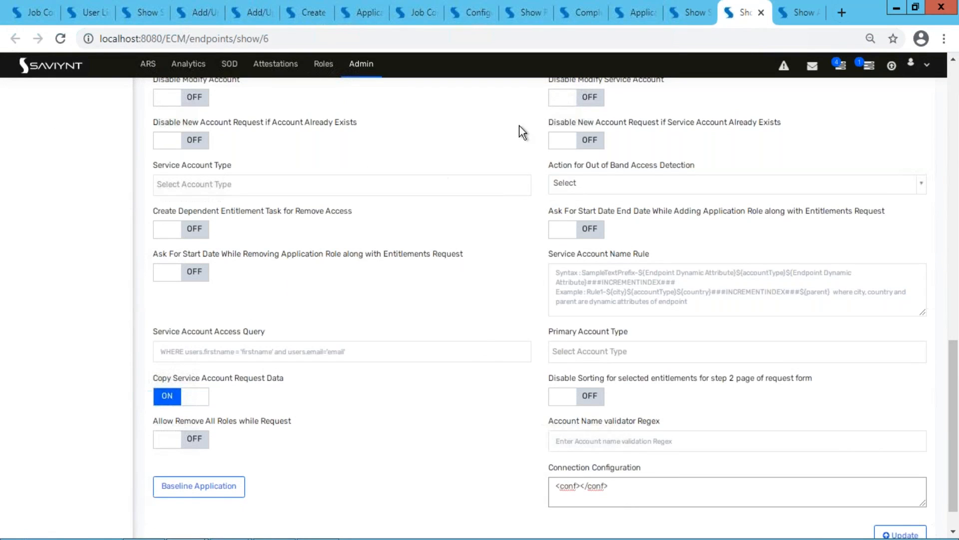
{"action": "left_click", "coordinate": [689, 19]}
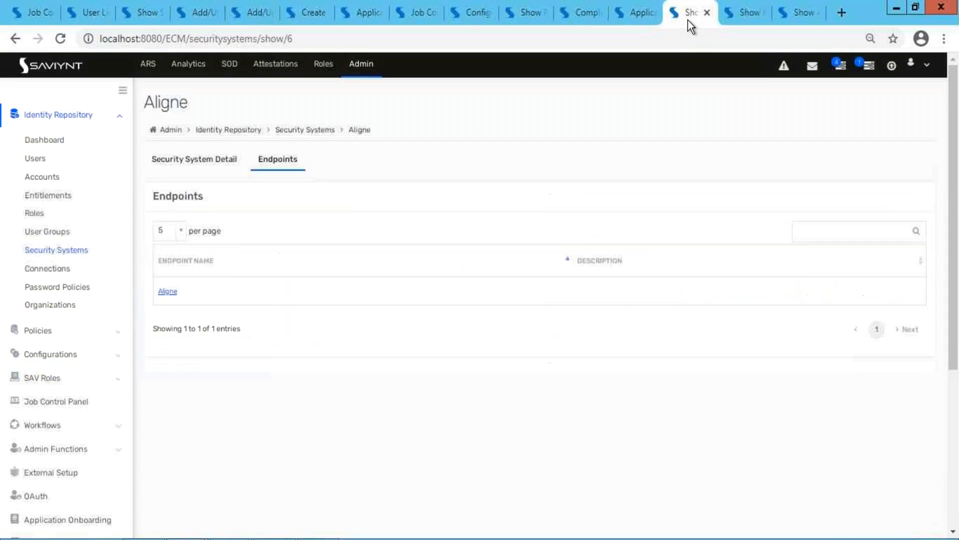
{"action": "left_click", "coordinate": [781, 13]}
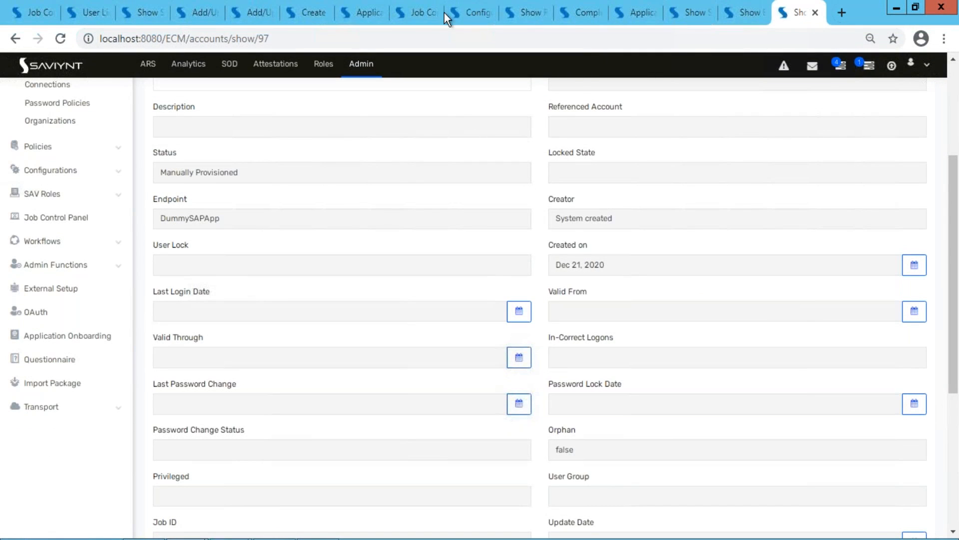
Close the second Job Control Panel page and the configuration, request detail, Completed Tasks and following application browser tabs.
{"action": "left_click", "coordinate": [417, 11]}
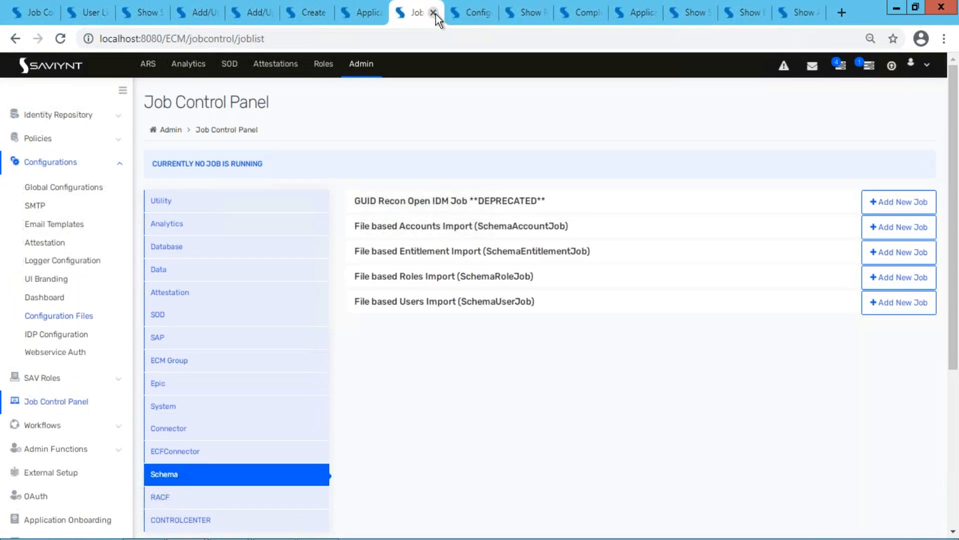
{"action": "left_click", "coordinate": [435, 13]}
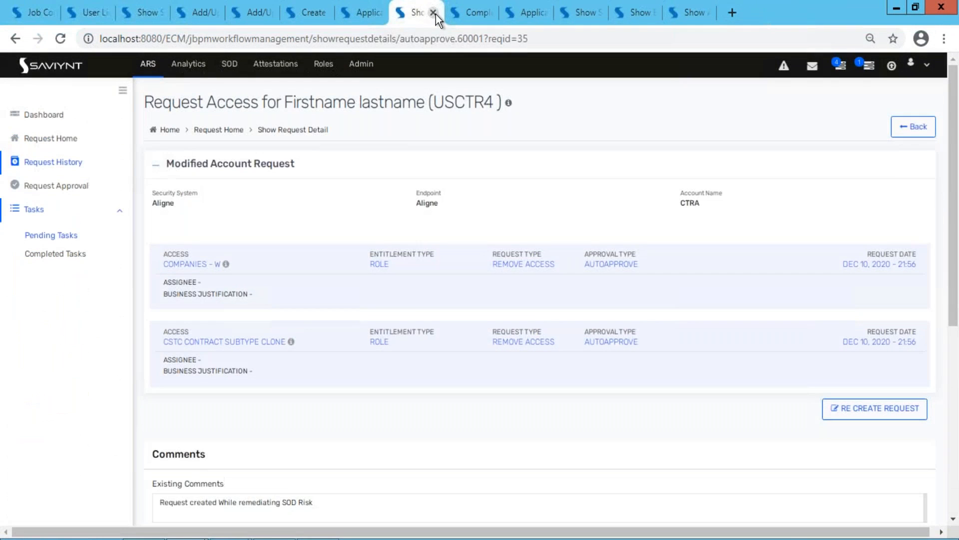
{"action": "left_click", "coordinate": [434, 13]}
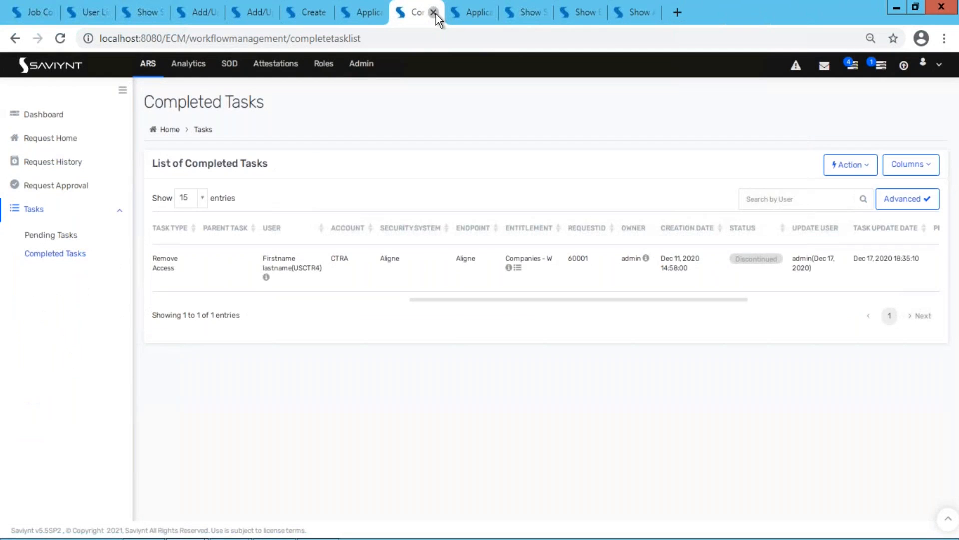
{"action": "left_click", "coordinate": [433, 12]}
{"action": "left_click", "coordinate": [434, 13]}
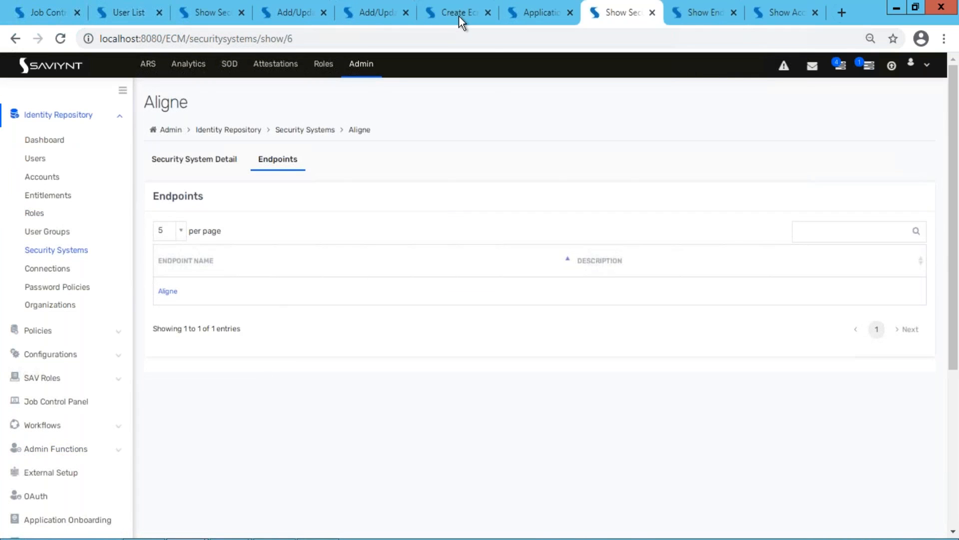
Close the Global Configurations, remaining application and Saviynt As DB connection browser tabs.
{"action": "left_click", "coordinate": [459, 16]}
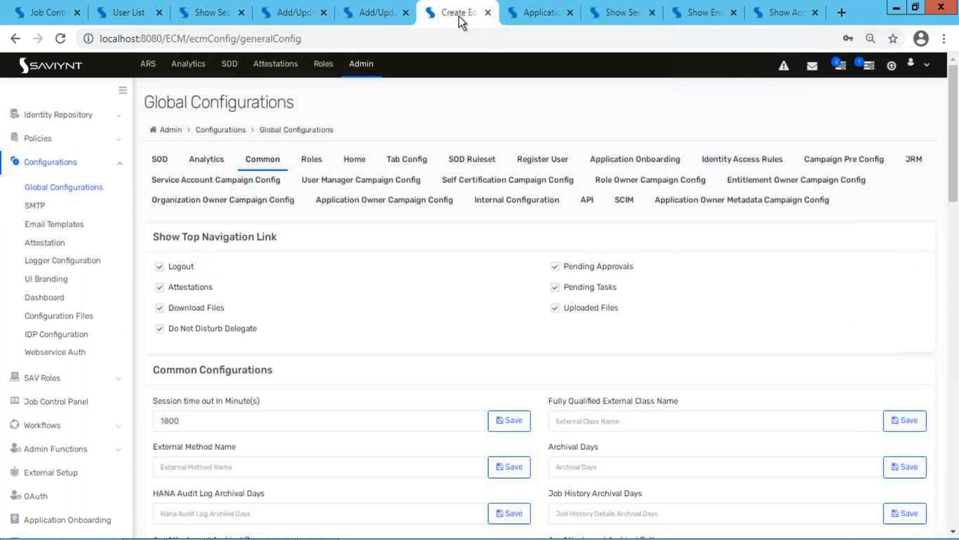
{"action": "left_click", "coordinate": [487, 15]}
{"action": "left_click", "coordinate": [488, 15]}
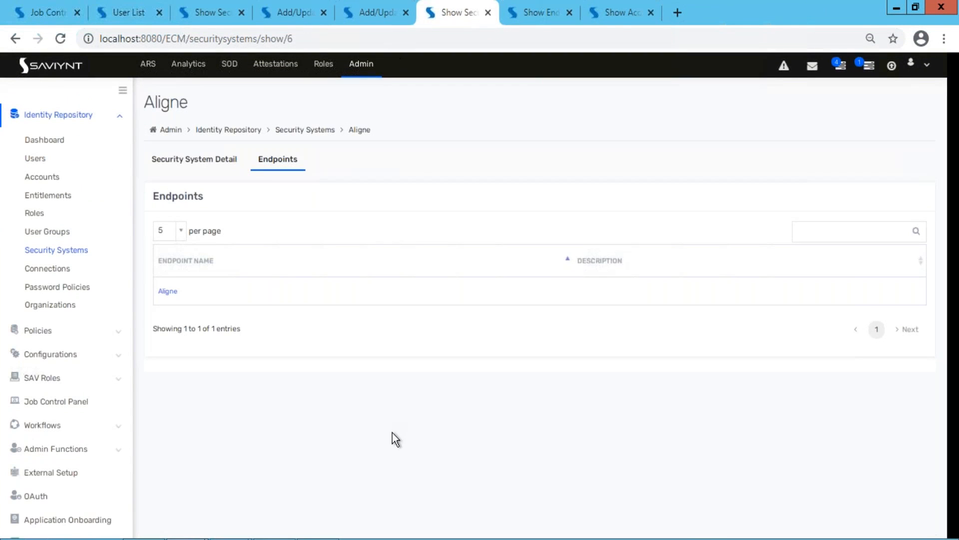
{"action": "left_click", "coordinate": [493, 9]}
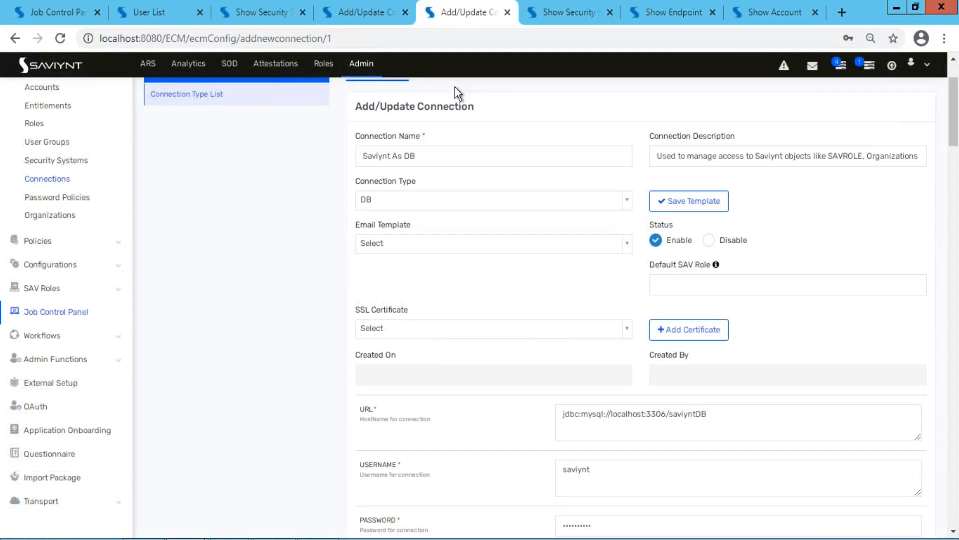
{"action": "scroll", "coordinate": [205, 436], "scroll_direction": "up", "scroll_amount": 2}
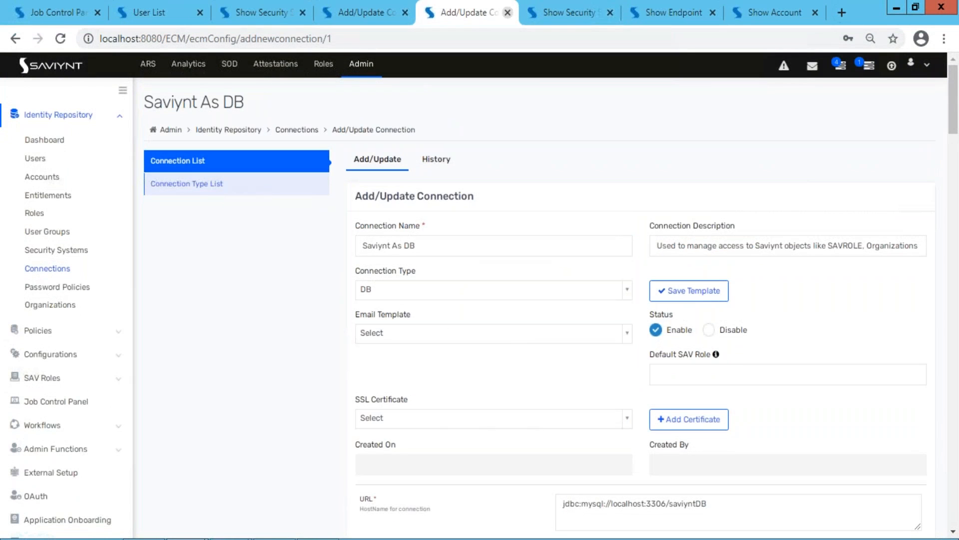
{"action": "left_click", "coordinate": [508, 12]}
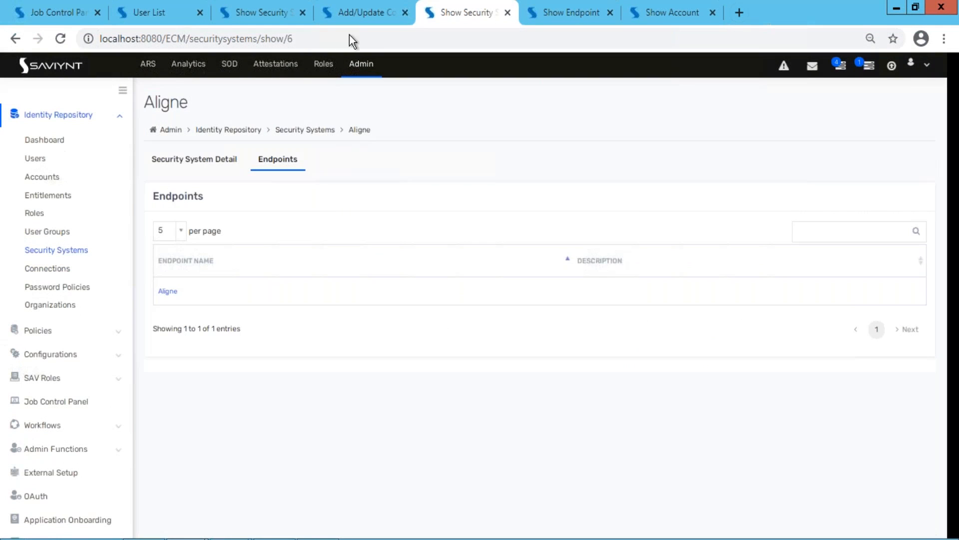
Return to the AD connection's edit page and locate its createUpdateMappings parameter among the connection attributes.
{"action": "left_click", "coordinate": [394, 13]}
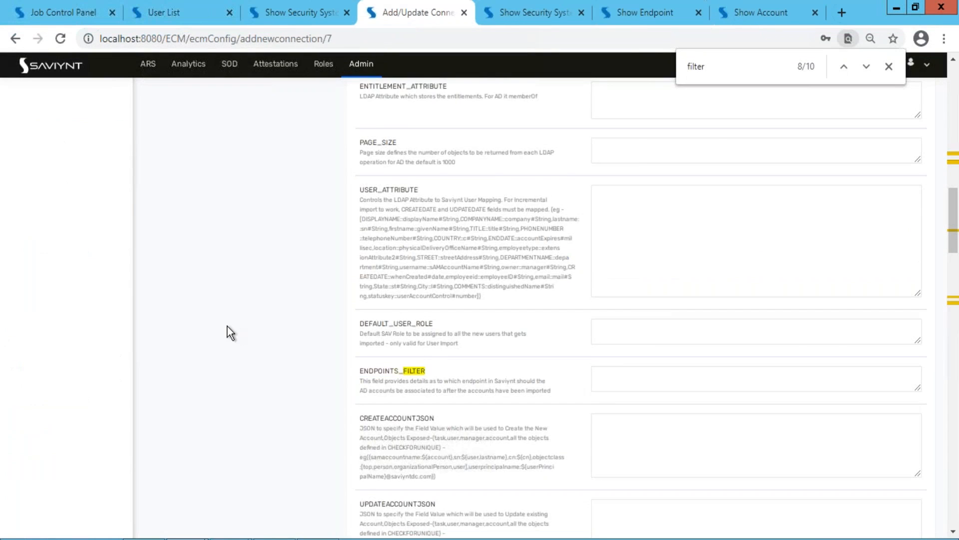
{"action": "scroll", "coordinate": [227, 326], "scroll_direction": "down", "scroll_amount": 20}
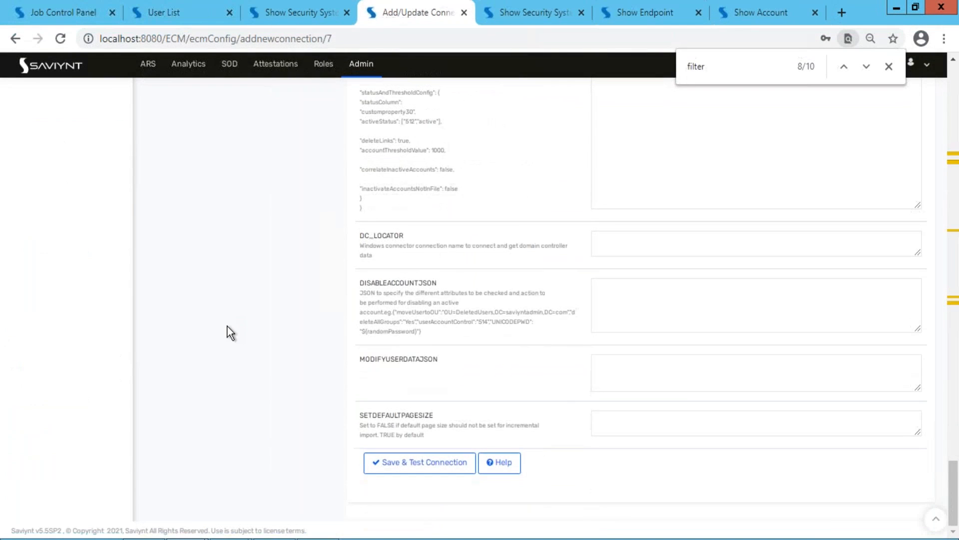
{"action": "scroll", "coordinate": [324, 295], "scroll_direction": "up", "scroll_amount": 5}
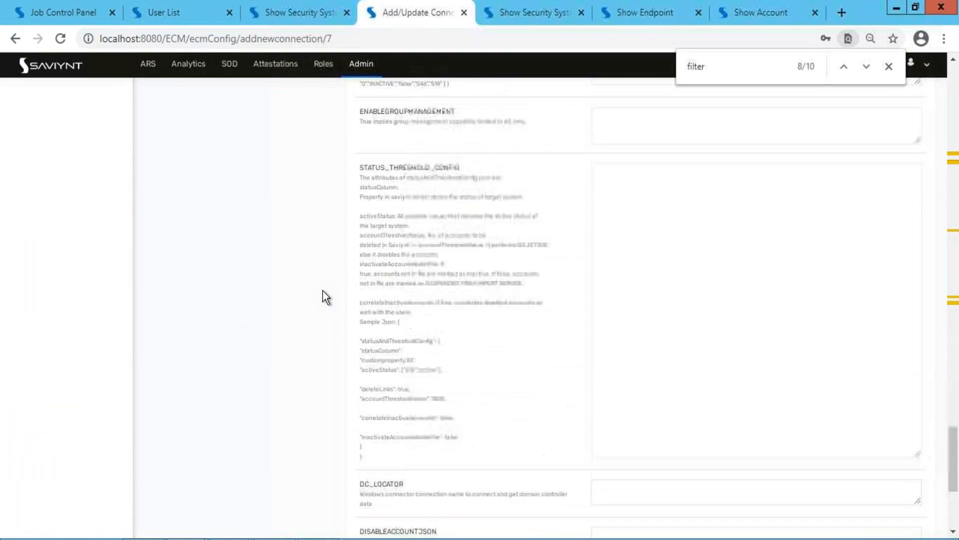
{"action": "scroll", "coordinate": [323, 291], "scroll_direction": "up", "scroll_amount": 2}
{"action": "scroll", "coordinate": [323, 291], "scroll_direction": "up", "scroll_amount": 3}
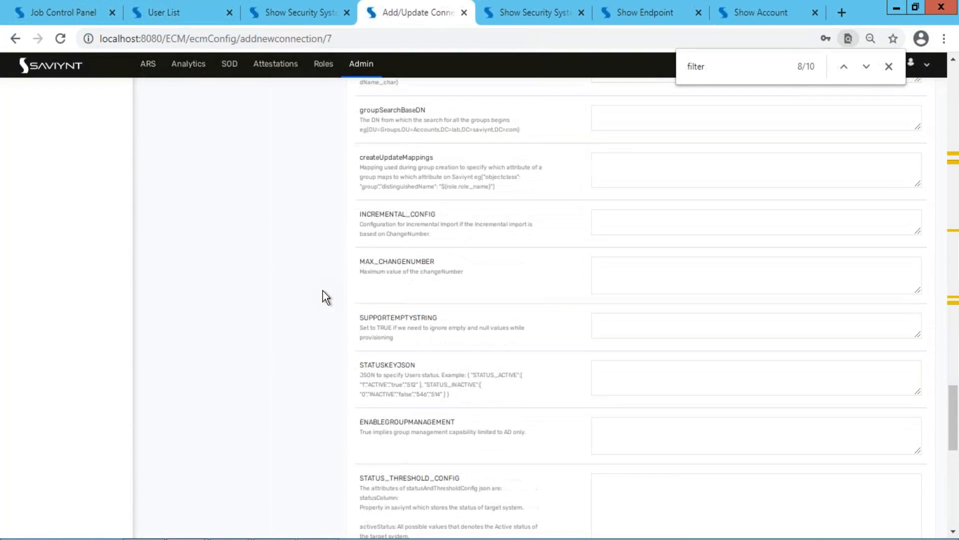
{"action": "double_click", "coordinate": [401, 160]}
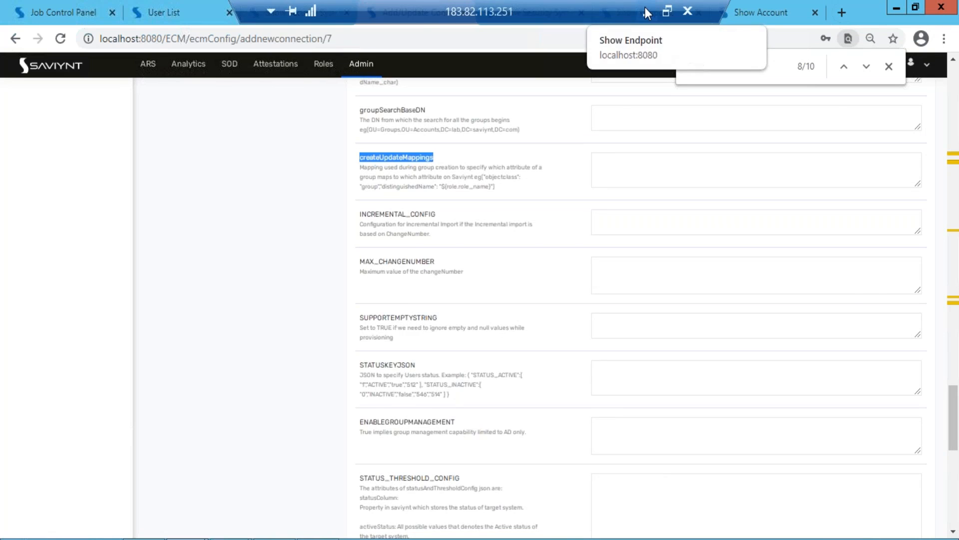
Switch from the remote session to the local browser and bring up the Active Directory (AD) Connector Guide.
{"action": "left_click", "coordinate": [647, 6]}
{"action": "left_click", "coordinate": [706, 40]}
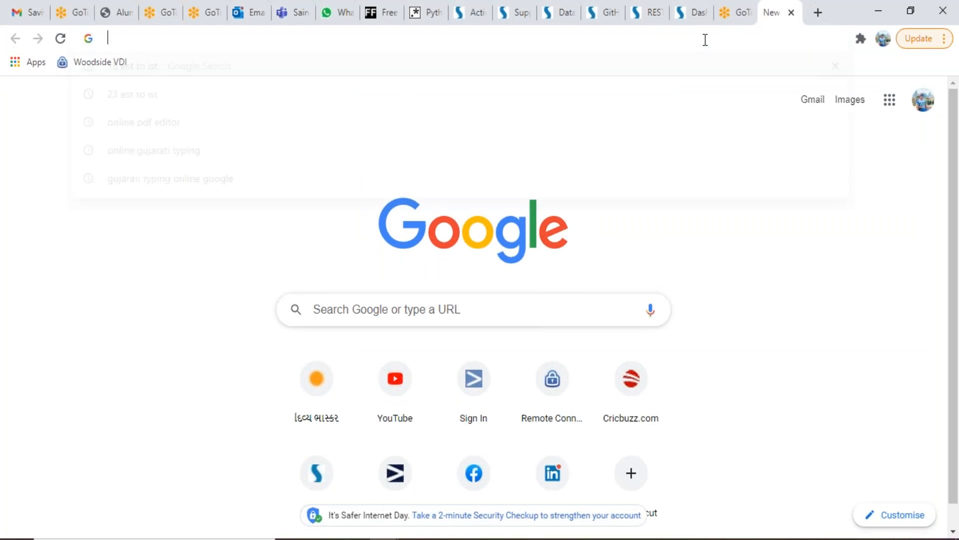
{"action": "left_click", "coordinate": [471, 14]}
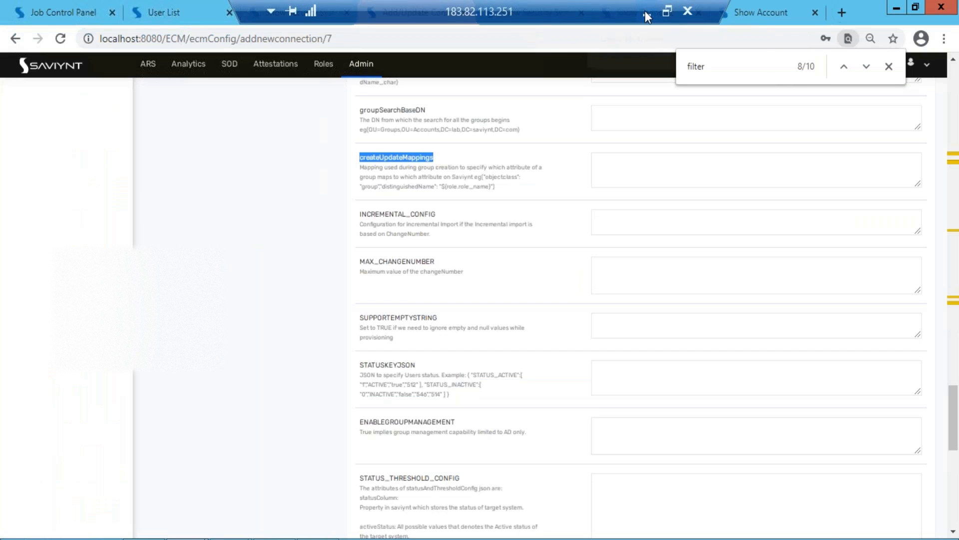
{"action": "left_click", "coordinate": [646, 12]}
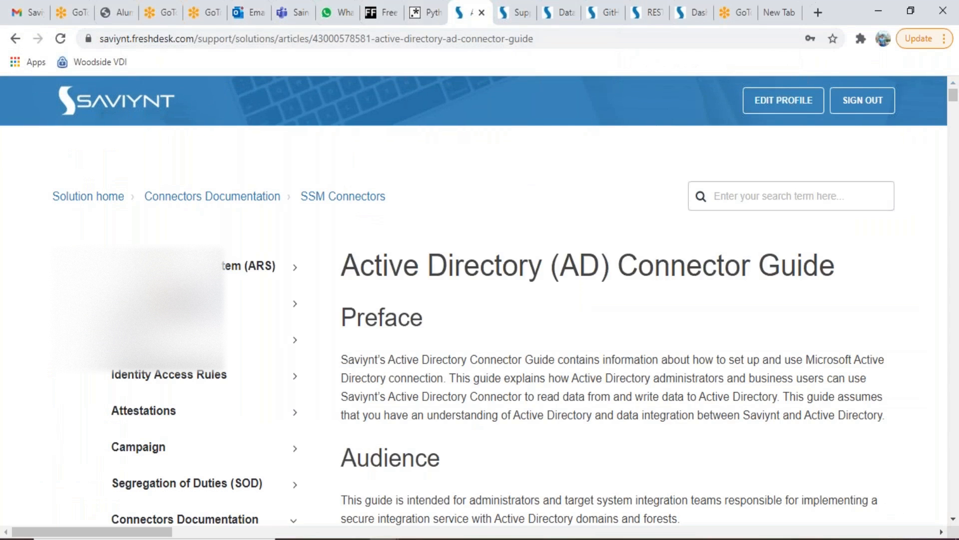
Look through the connector guide's table of contents for the connection, security system, endpoint and group topics.
{"action": "scroll", "coordinate": [475, 300], "scroll_direction": "down", "scroll_amount": 15}
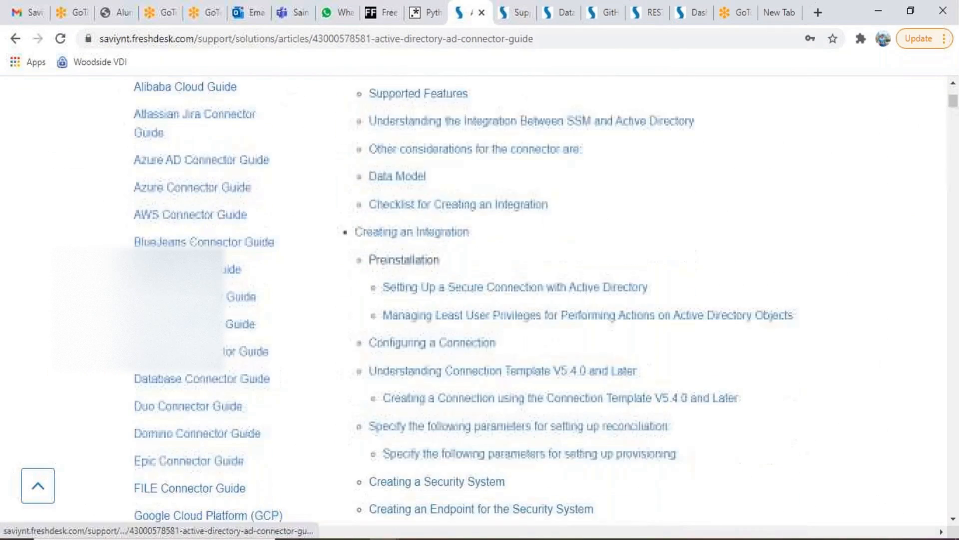
{"action": "scroll", "coordinate": [474, 300], "scroll_direction": "down", "scroll_amount": 4}
{"action": "scroll", "coordinate": [431, 408], "scroll_direction": "down", "scroll_amount": 2}
{"action": "scroll", "coordinate": [557, 270], "scroll_direction": "down", "scroll_amount": 1}
{"action": "scroll", "coordinate": [556, 265], "scroll_direction": "up", "scroll_amount": 8}
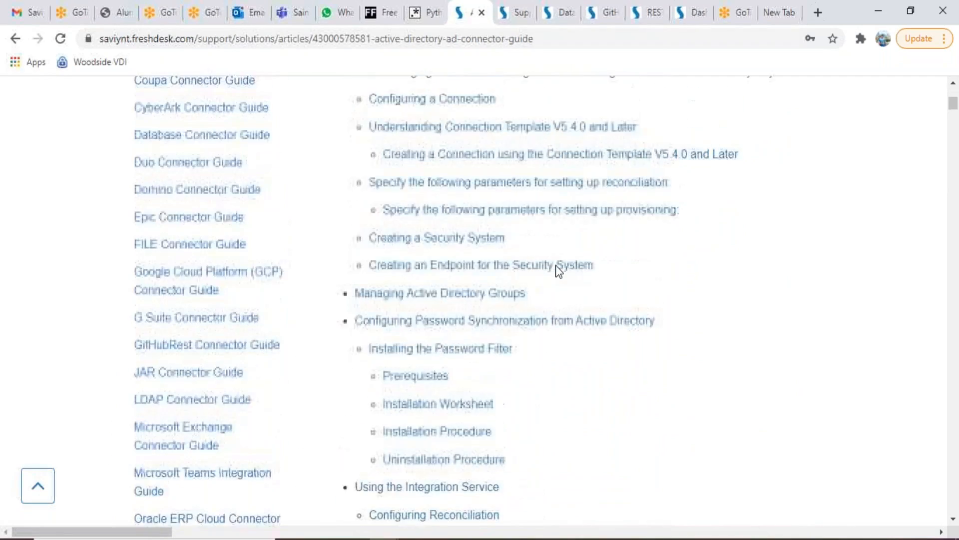
{"action": "scroll", "coordinate": [556, 265], "scroll_direction": "up", "scroll_amount": 4}
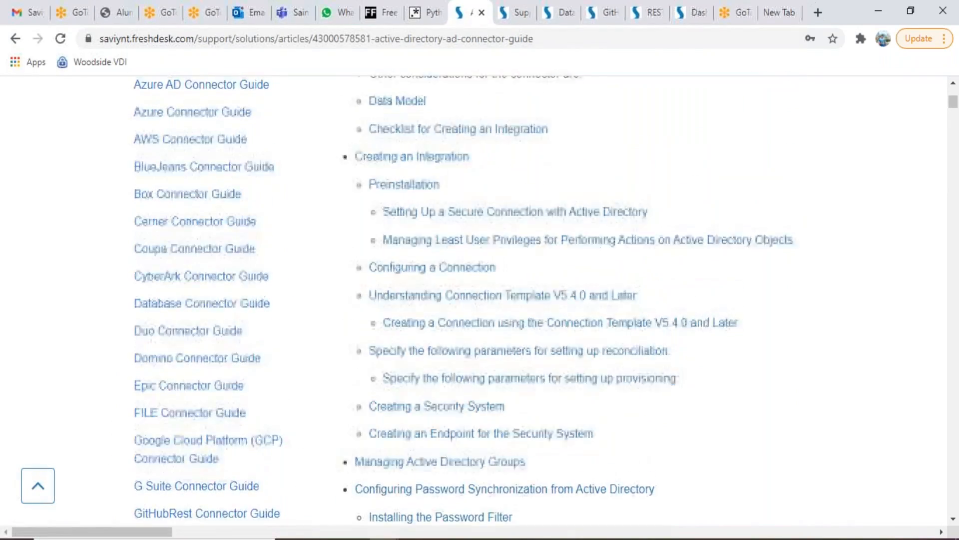
{"action": "scroll", "coordinate": [556, 264], "scroll_direction": "up", "scroll_amount": 9}
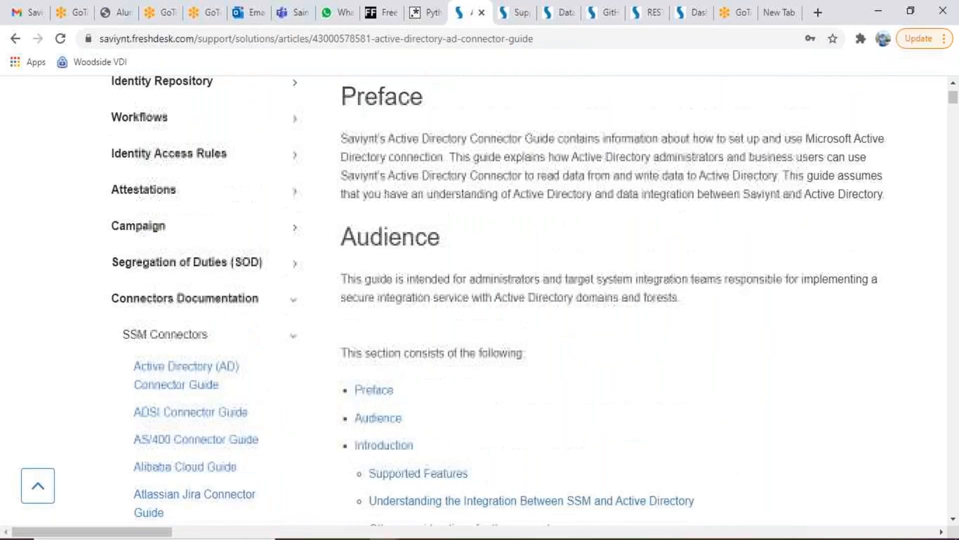
{"action": "scroll", "coordinate": [474, 300], "scroll_direction": "down", "scroll_amount": 10}
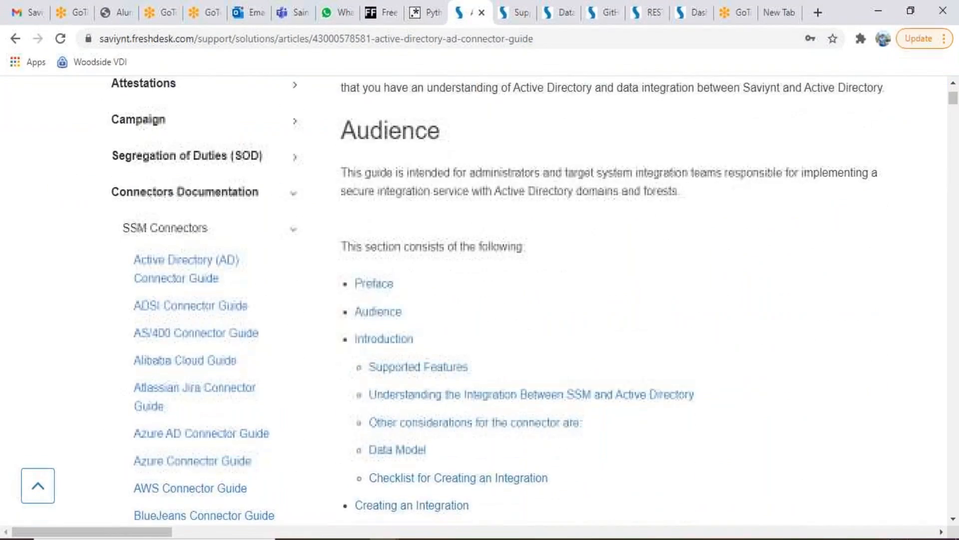
Review the guide's Supported Features table, covering reconciliation, provisioning, password management and DC Locator.
{"action": "scroll", "coordinate": [475, 300], "scroll_direction": "down", "scroll_amount": 20}
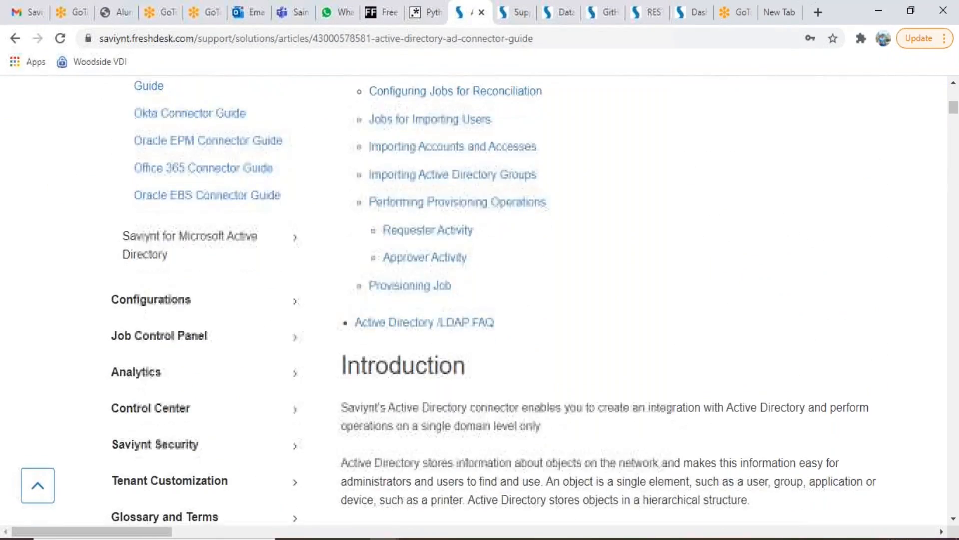
{"action": "scroll", "coordinate": [475, 300], "scroll_direction": "down", "scroll_amount": 18}
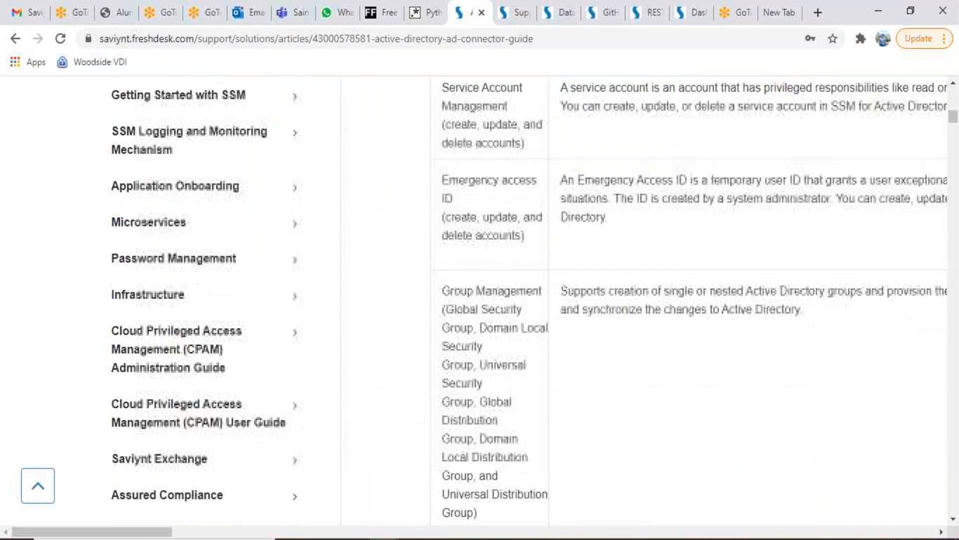
{"action": "scroll", "coordinate": [545, 331], "scroll_direction": "up", "scroll_amount": 10}
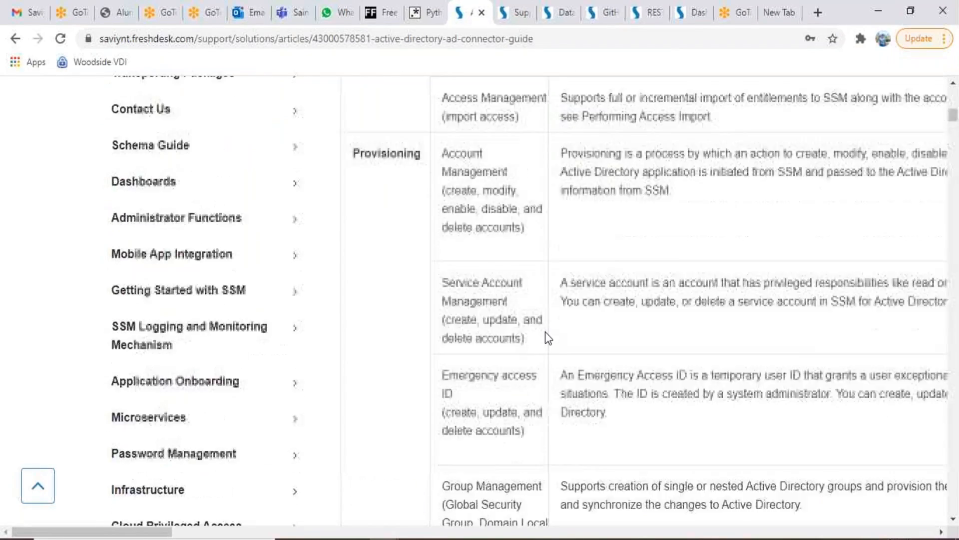
{"action": "scroll", "coordinate": [544, 331], "scroll_direction": "up", "scroll_amount": 4}
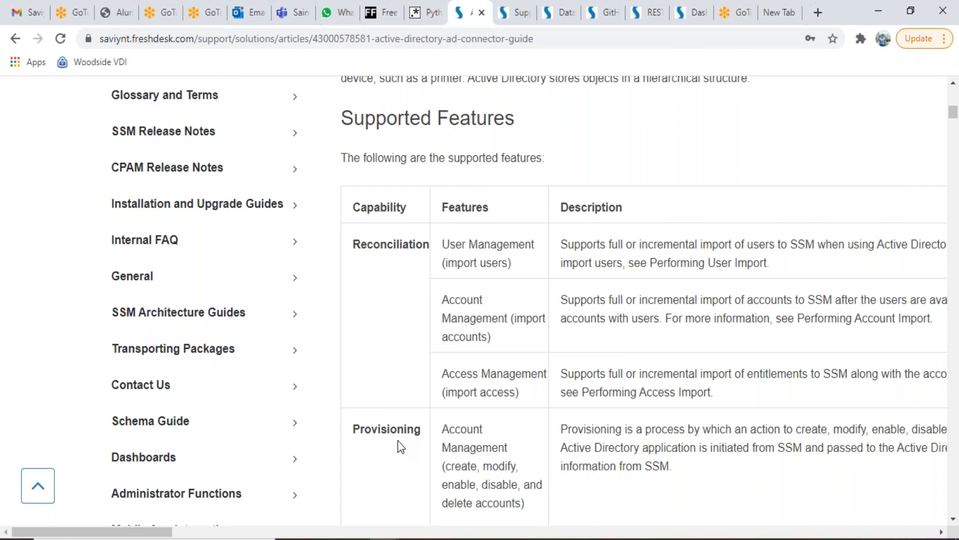
{"action": "scroll", "coordinate": [401, 429], "scroll_direction": "down", "scroll_amount": 18}
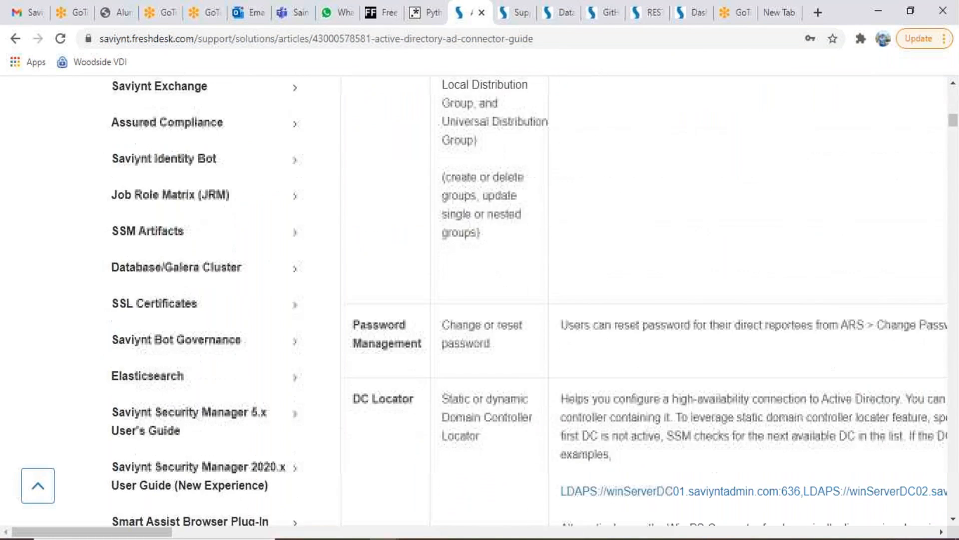
{"action": "scroll", "coordinate": [400, 410], "scroll_direction": "down", "scroll_amount": 5}
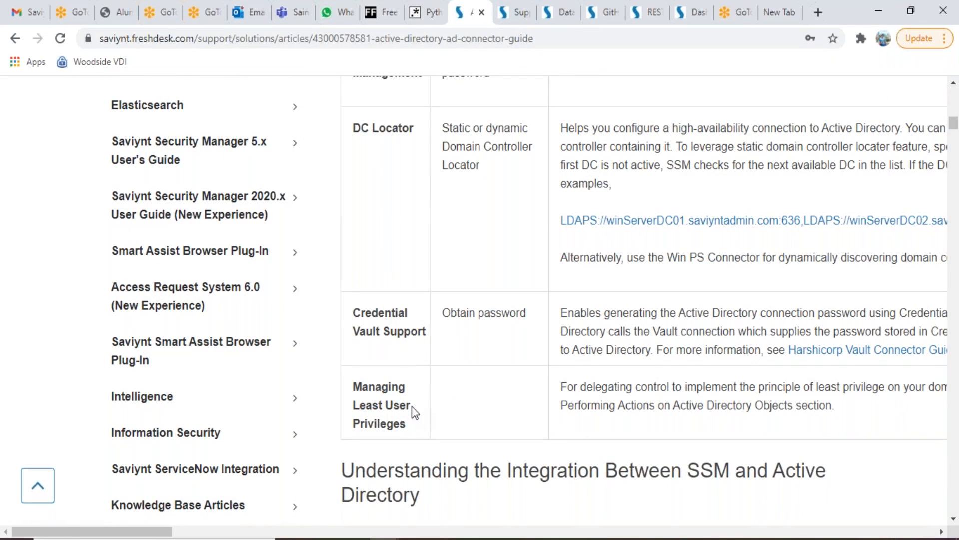
Read the section on the integration between SSM and Active Directory, through to the Data Model object mapping.
{"action": "scroll", "coordinate": [428, 406], "scroll_direction": "down", "scroll_amount": 4}
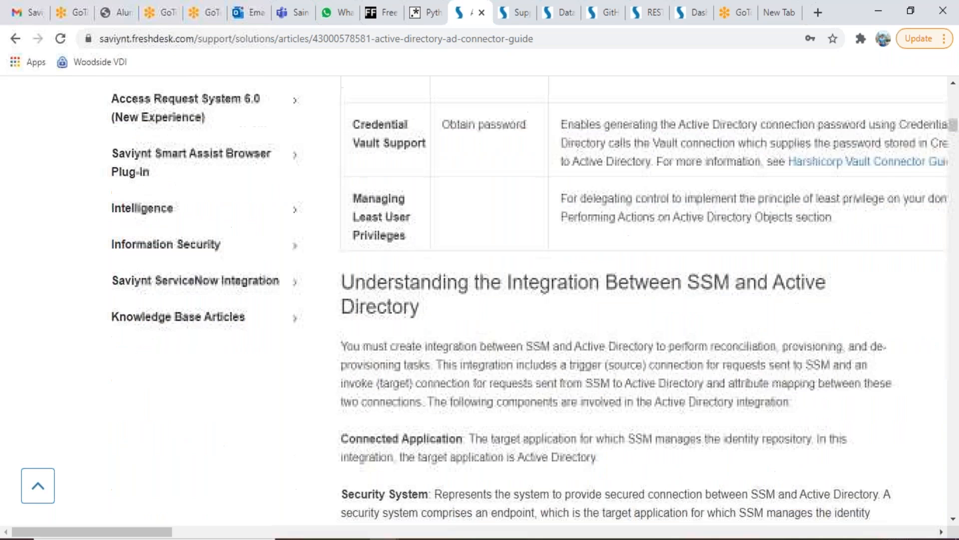
{"action": "scroll", "coordinate": [428, 406], "scroll_direction": "down", "scroll_amount": 8}
{"action": "scroll", "coordinate": [617, 300], "scroll_direction": "up", "scroll_amount": 2}
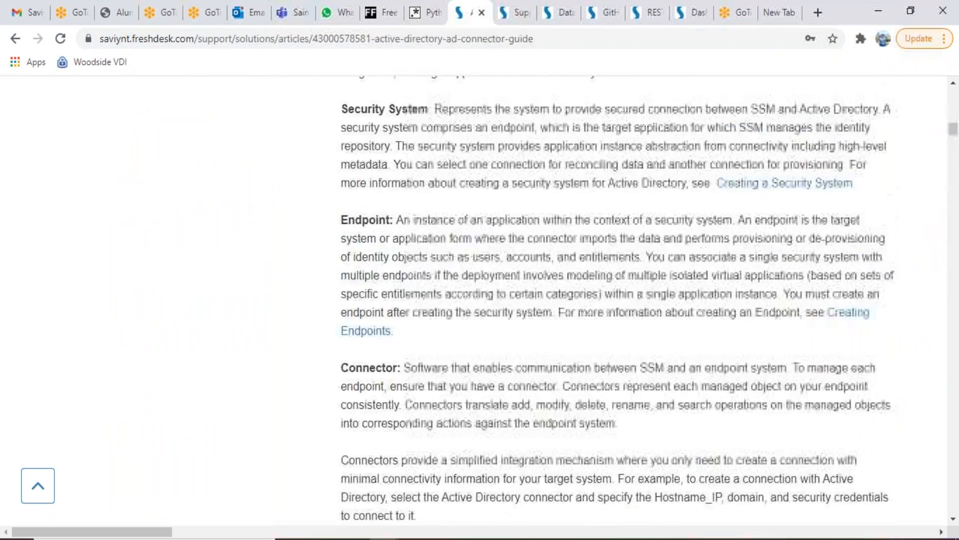
{"action": "scroll", "coordinate": [617, 300], "scroll_direction": "down", "scroll_amount": 5}
{"action": "scroll", "coordinate": [614, 299], "scroll_direction": "down", "scroll_amount": 15}
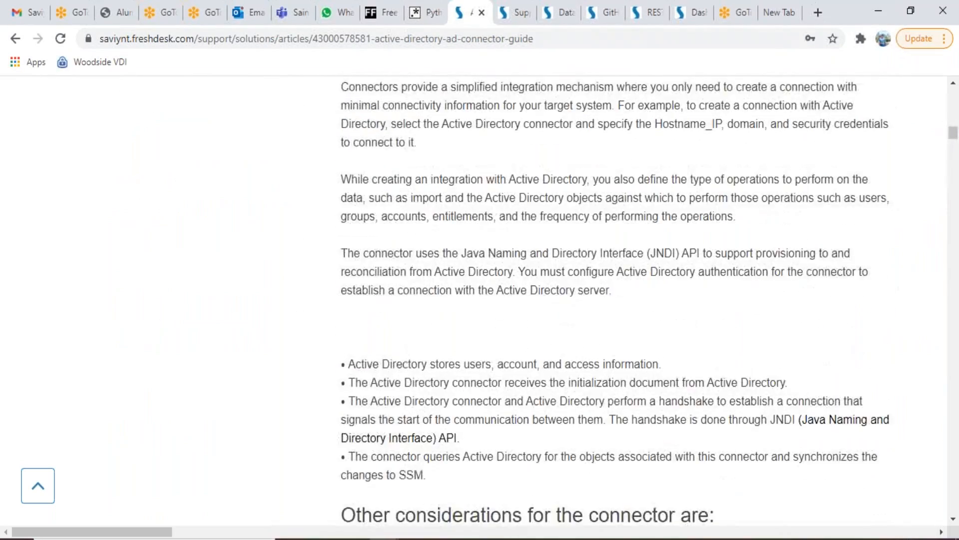
{"action": "scroll", "coordinate": [480, 299], "scroll_direction": "down", "scroll_amount": 5}
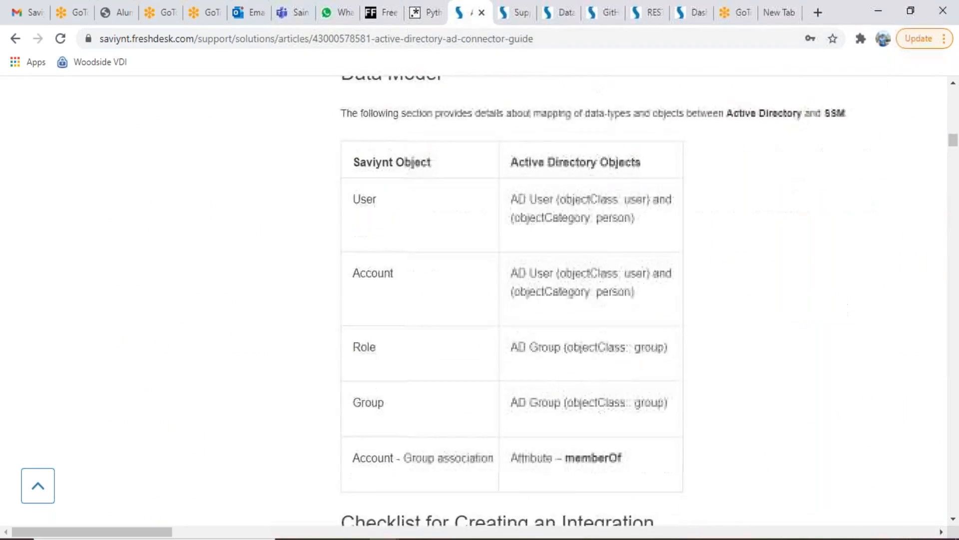
Search the guide for "grou" and go to its Managing Active Directory Groups section.
{"action": "key", "text": "ctrl+f"}
{"action": "type", "text": "grou"}
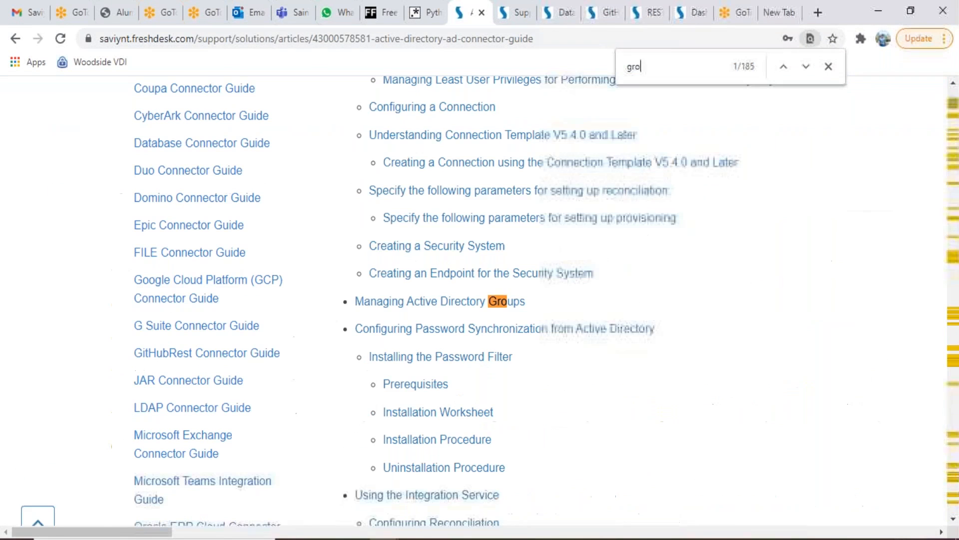
{"action": "left_click", "coordinate": [465, 311]}
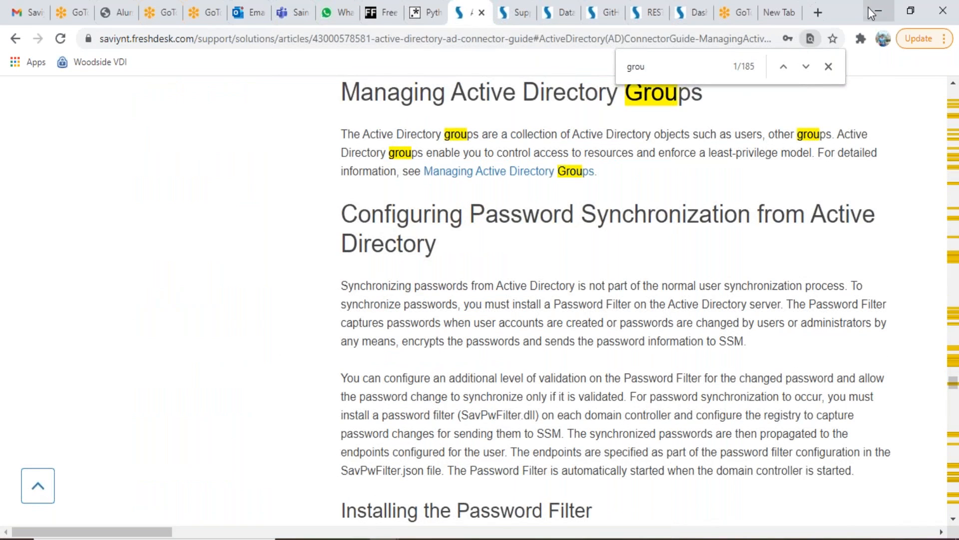
{"action": "left_click", "coordinate": [829, 66]}
Examine the Password Filter prerequisites, installation worksheet and installation procedure in the connector guide.
{"action": "scroll", "coordinate": [612, 285], "scroll_direction": "down", "scroll_amount": 7}
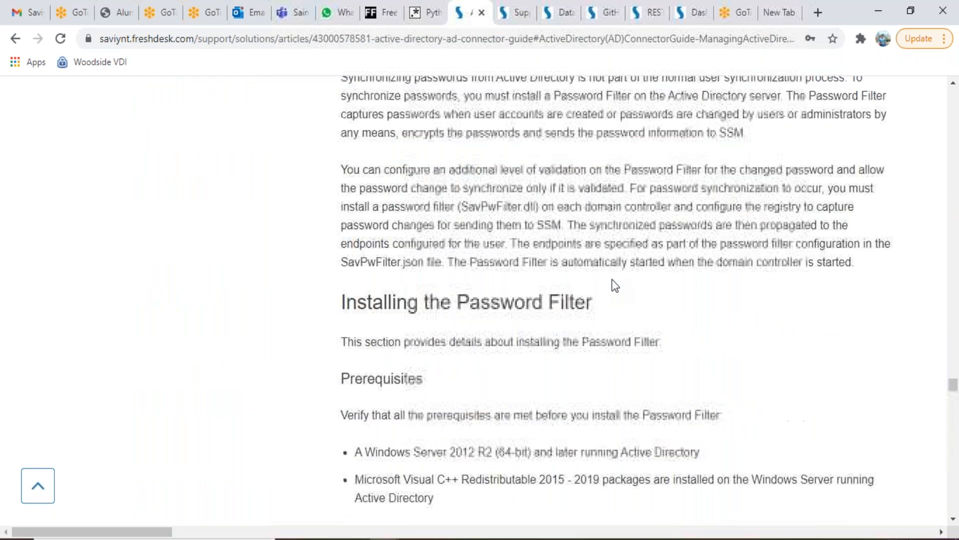
{"action": "scroll", "coordinate": [615, 286], "scroll_direction": "down", "scroll_amount": 5}
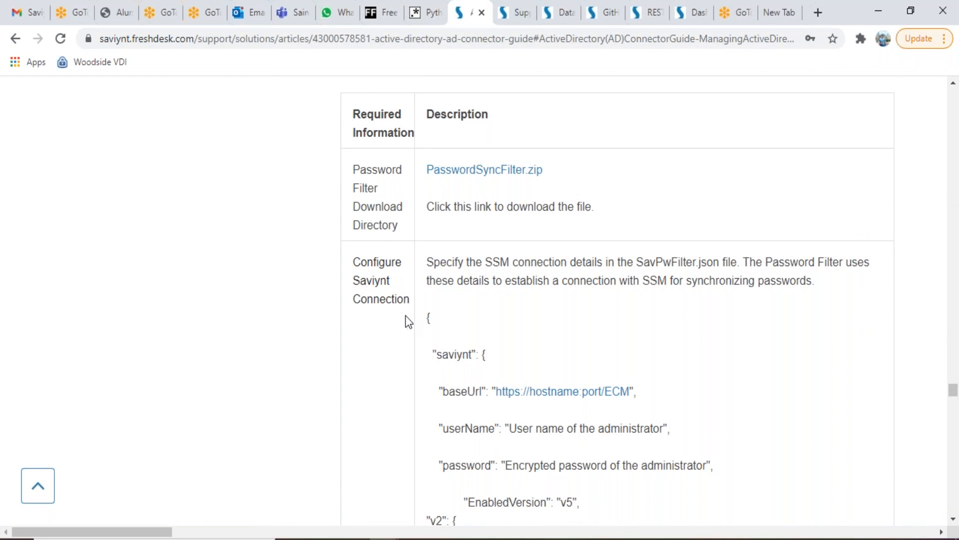
{"action": "scroll", "coordinate": [407, 321], "scroll_direction": "down", "scroll_amount": 1}
{"action": "scroll", "coordinate": [405, 280], "scroll_direction": "down", "scroll_amount": 11}
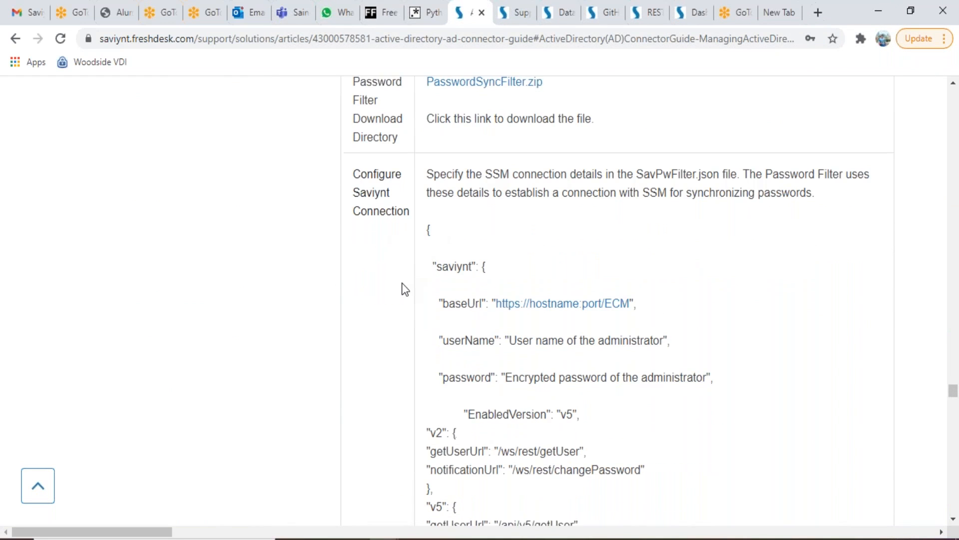
{"action": "scroll", "coordinate": [408, 270], "scroll_direction": "down", "scroll_amount": 12}
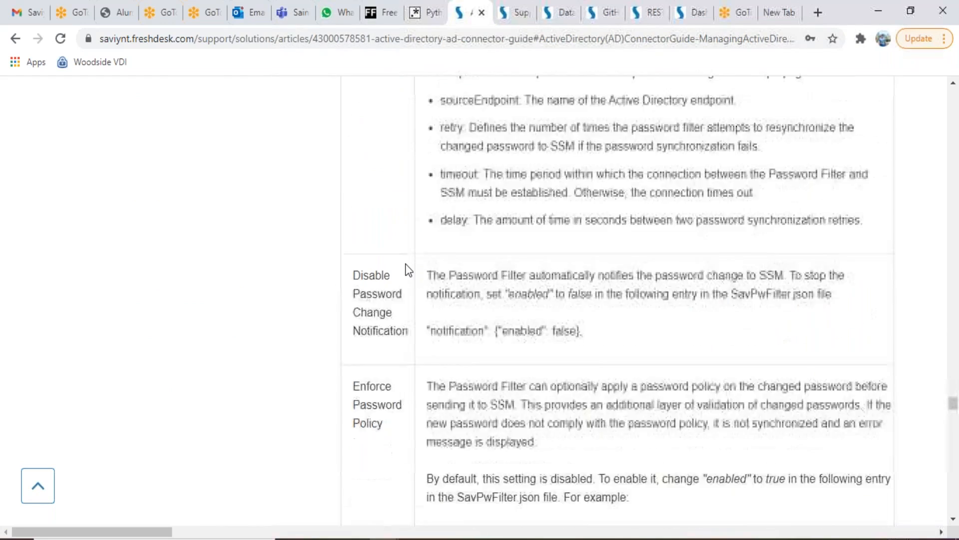
{"action": "scroll", "coordinate": [409, 270], "scroll_direction": "up", "scroll_amount": 4}
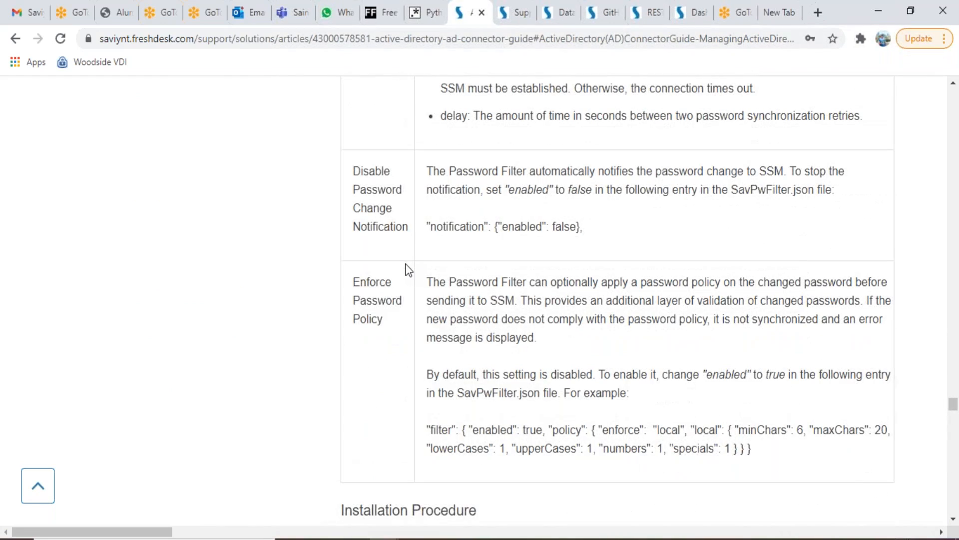
{"action": "scroll", "coordinate": [408, 269], "scroll_direction": "up", "scroll_amount": 4}
{"action": "scroll", "coordinate": [407, 268], "scroll_direction": "down", "scroll_amount": 11}
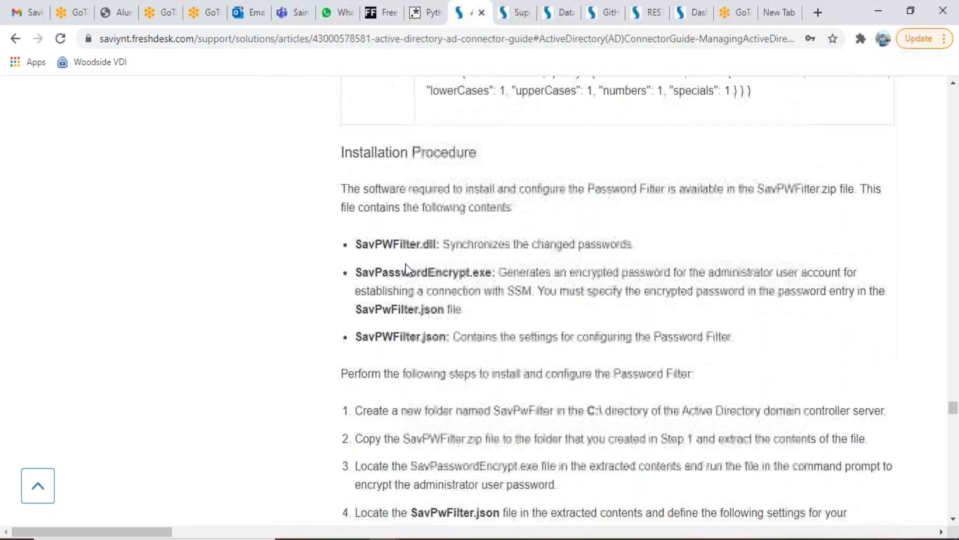
Skim the guide's Using the Integration Service topics on reconciliation, imports and provisioning, down to the Active Directory /LDAP FAQ.
{"action": "scroll", "coordinate": [618, 300], "scroll_direction": "down", "scroll_amount": 14}
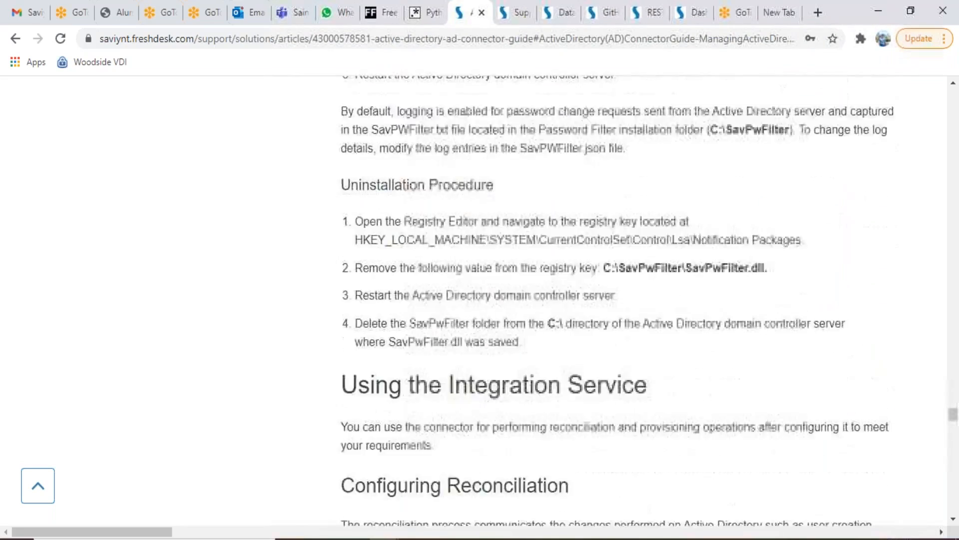
{"action": "scroll", "coordinate": [618, 300], "scroll_direction": "down", "scroll_amount": 11}
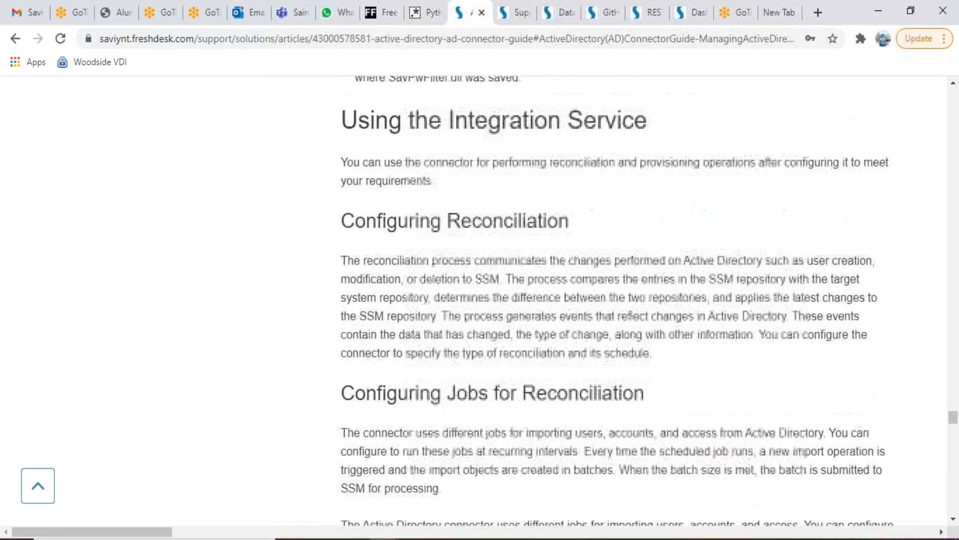
{"action": "scroll", "coordinate": [617, 300], "scroll_direction": "down", "scroll_amount": 15}
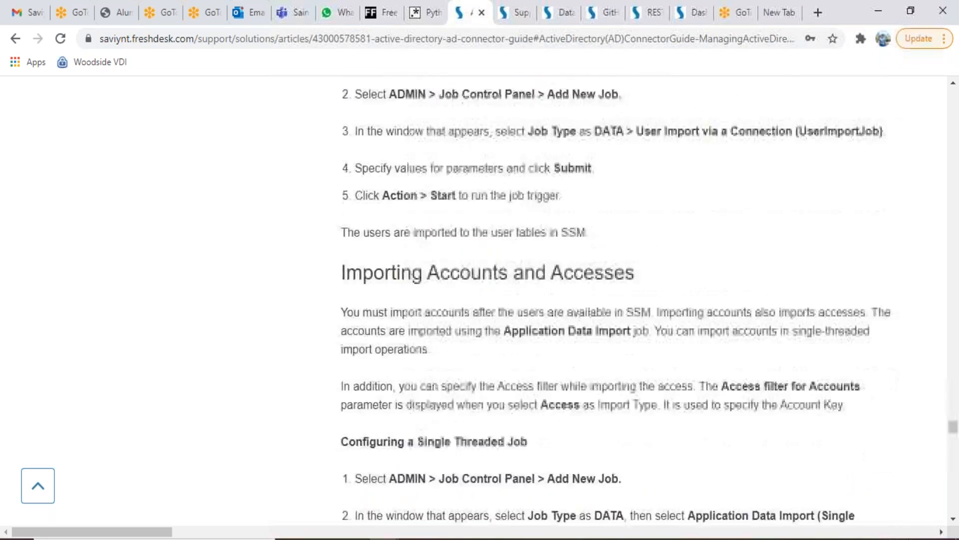
{"action": "scroll", "coordinate": [618, 300], "scroll_direction": "down", "scroll_amount": 15}
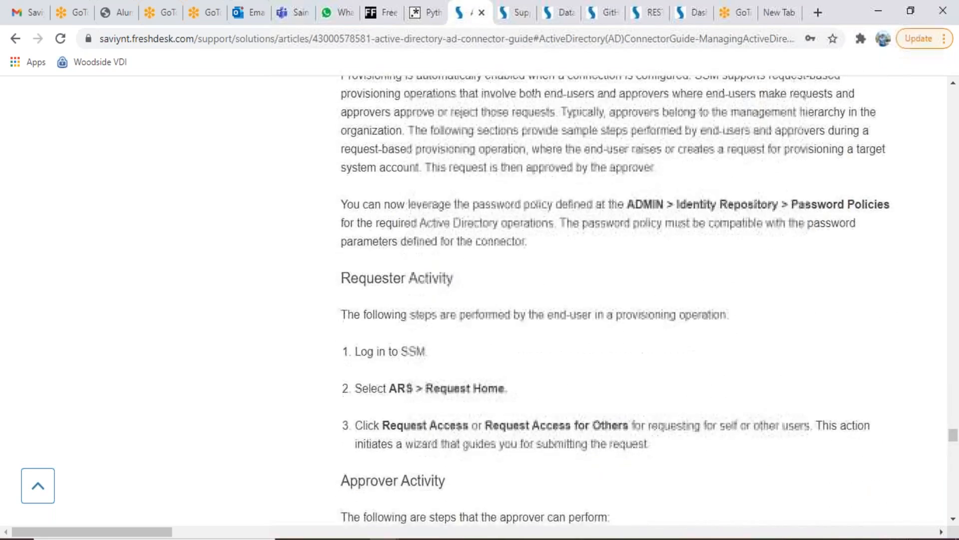
{"action": "scroll", "coordinate": [618, 300], "scroll_direction": "down", "scroll_amount": 9}
{"action": "scroll", "coordinate": [617, 300], "scroll_direction": "up", "scroll_amount": 3}
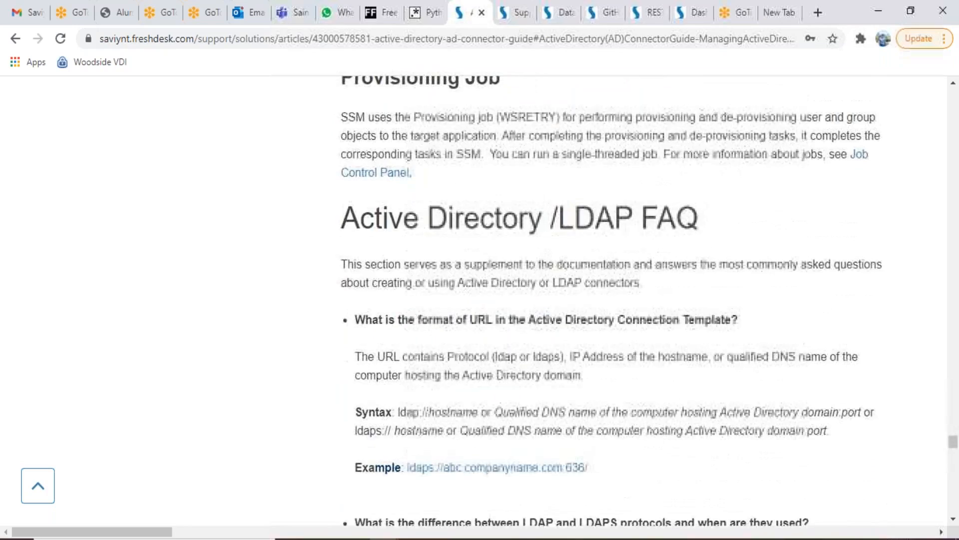
Return to the Managing Active Directory Groups section using the "grou" search and open its linked detailed article.
{"action": "key", "text": "ctrl+f"}
{"action": "key", "text": "Return"}
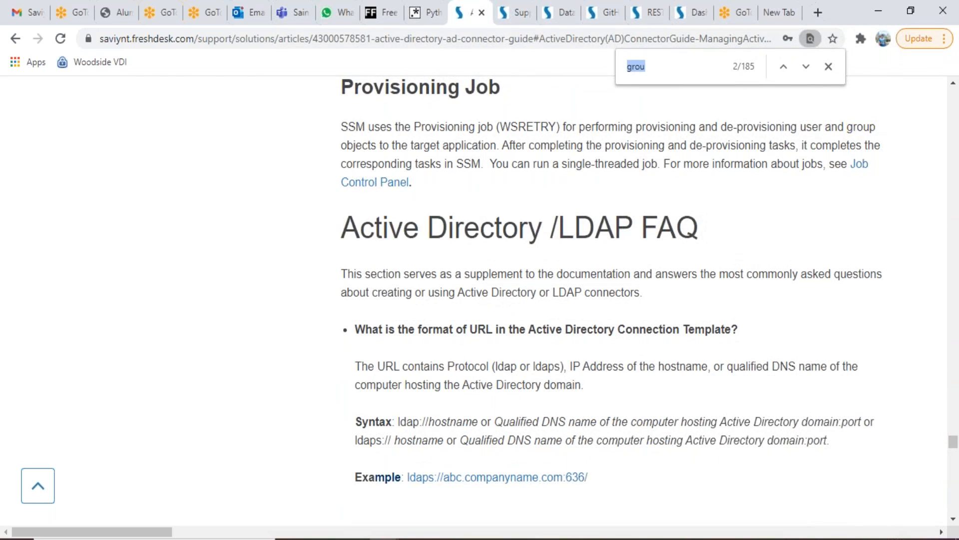
{"action": "scroll", "coordinate": [637, 242], "scroll_direction": "up", "scroll_amount": 6}
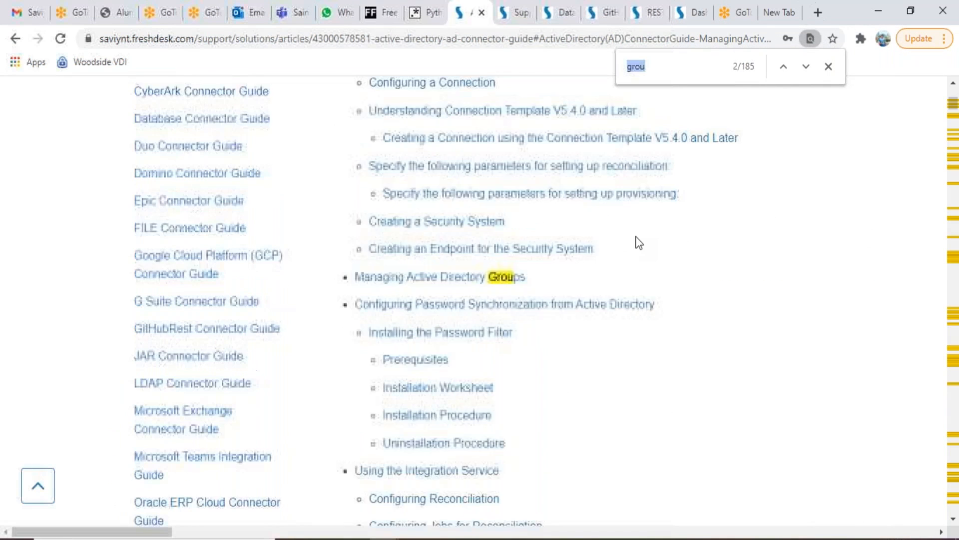
{"action": "left_click", "coordinate": [463, 279]}
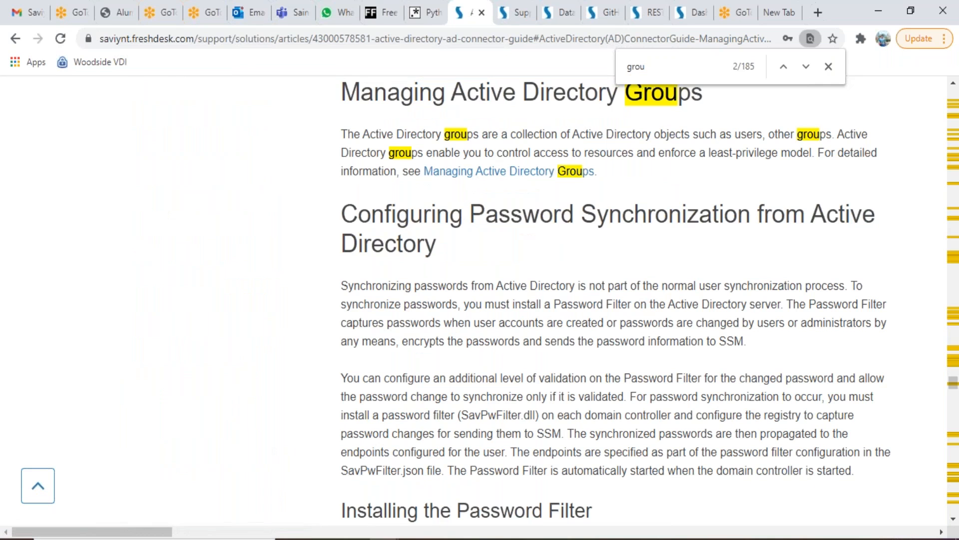
{"action": "left_click", "coordinate": [522, 174]}
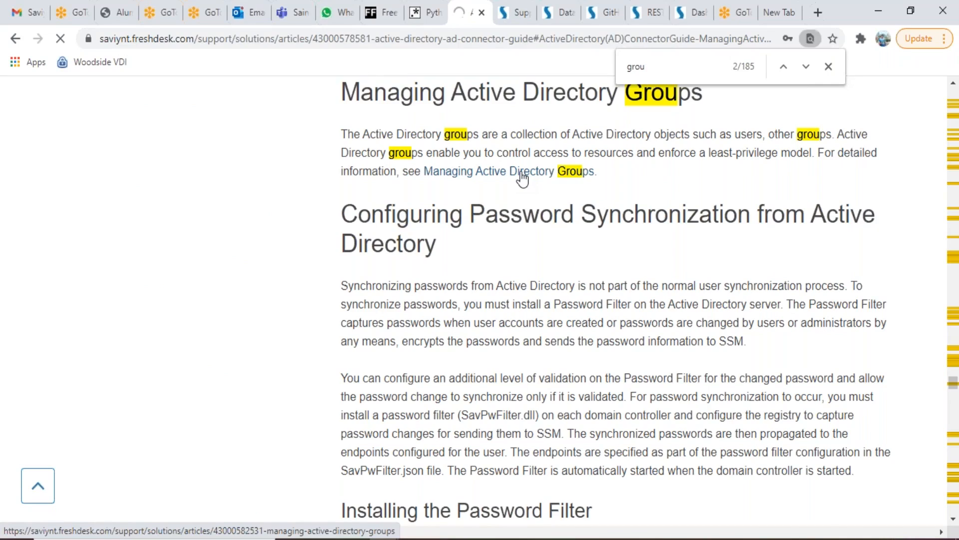
Examine the article's group-management prerequisites, including the ADDMEMBERTOENT and ADDUSERTOENT value required in the endpoint's ConnectionConfig parameter.
{"action": "scroll", "coordinate": [496, 295], "scroll_direction": "down", "scroll_amount": 2}
{"action": "scroll", "coordinate": [495, 295], "scroll_direction": "down", "scroll_amount": 15}
{"action": "scroll", "coordinate": [496, 295], "scroll_direction": "down", "scroll_amount": 11}
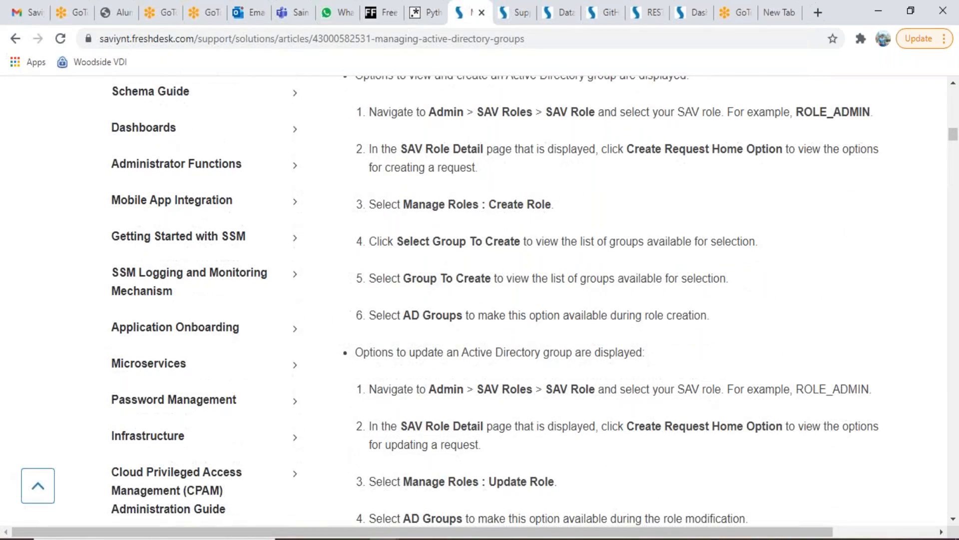
{"action": "scroll", "coordinate": [511, 381], "scroll_direction": "down", "scroll_amount": 9}
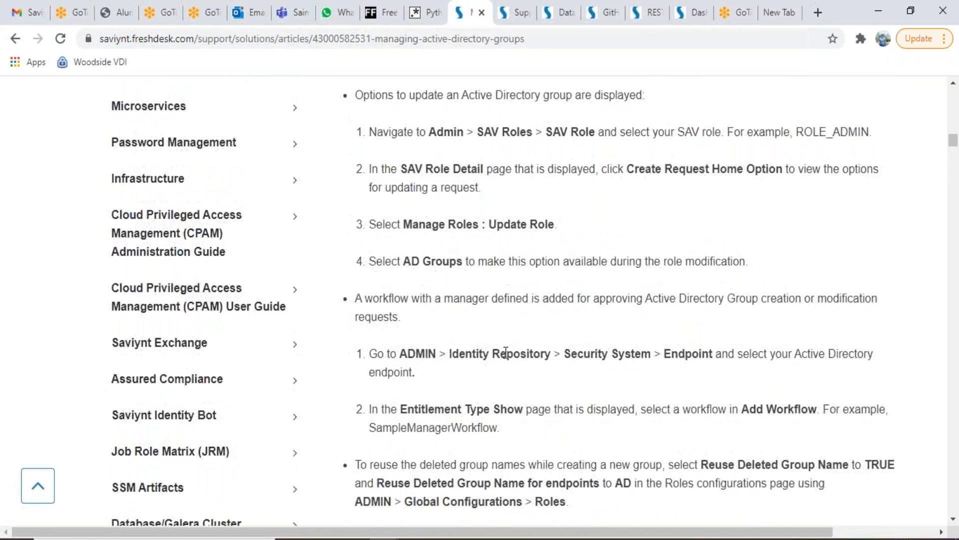
{"action": "scroll", "coordinate": [505, 351], "scroll_direction": "down", "scroll_amount": 3}
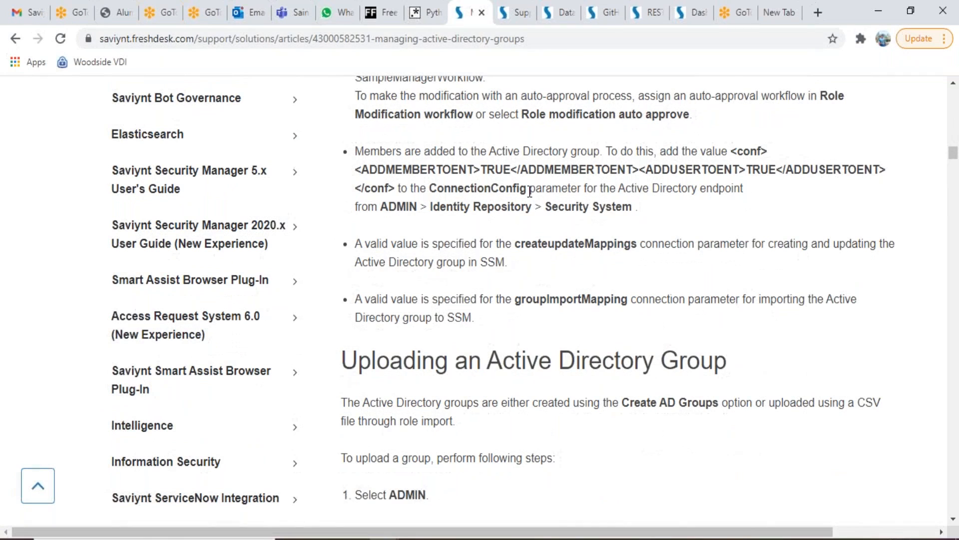
{"action": "scroll", "coordinate": [397, 140], "scroll_direction": "up", "scroll_amount": 1}
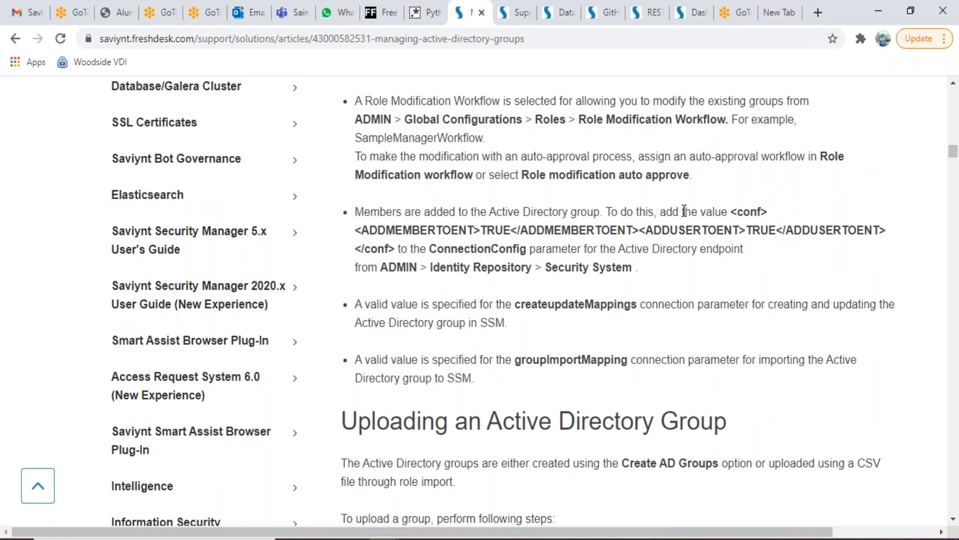
{"action": "left_click_drag", "start_coordinate": [736, 212], "coordinate": [397, 257]}
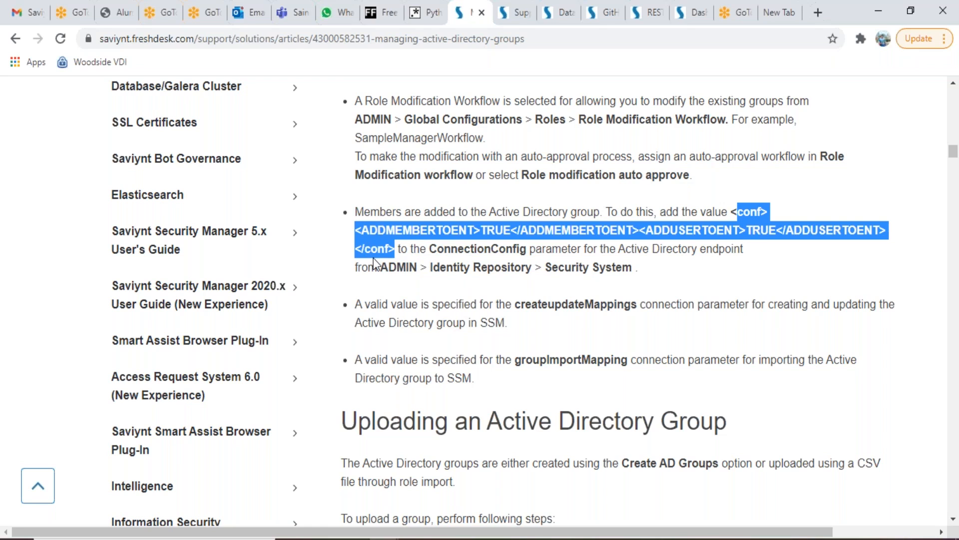
{"action": "double_click", "coordinate": [476, 250]}
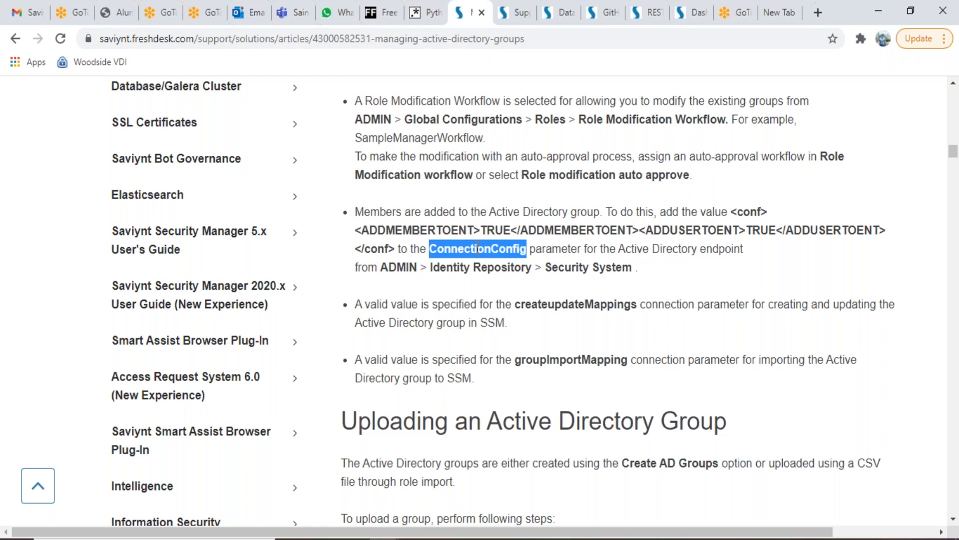
{"action": "left_click", "coordinate": [748, 261]}
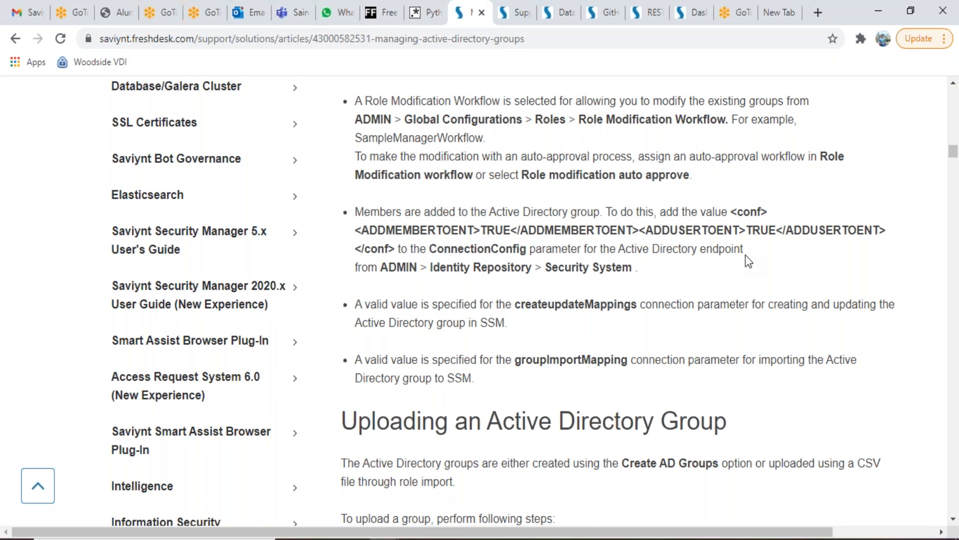
Switch to the Saviynt admin console and locate the Connection Configuration field in the Aligne endpoint's details.
{"action": "key", "text": "alt+Tab"}
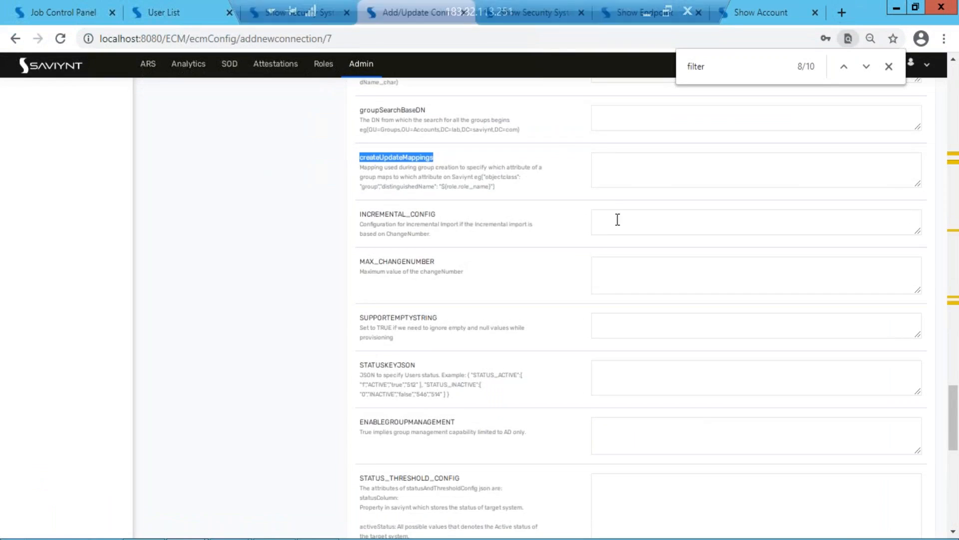
{"action": "left_click", "coordinate": [543, 8]}
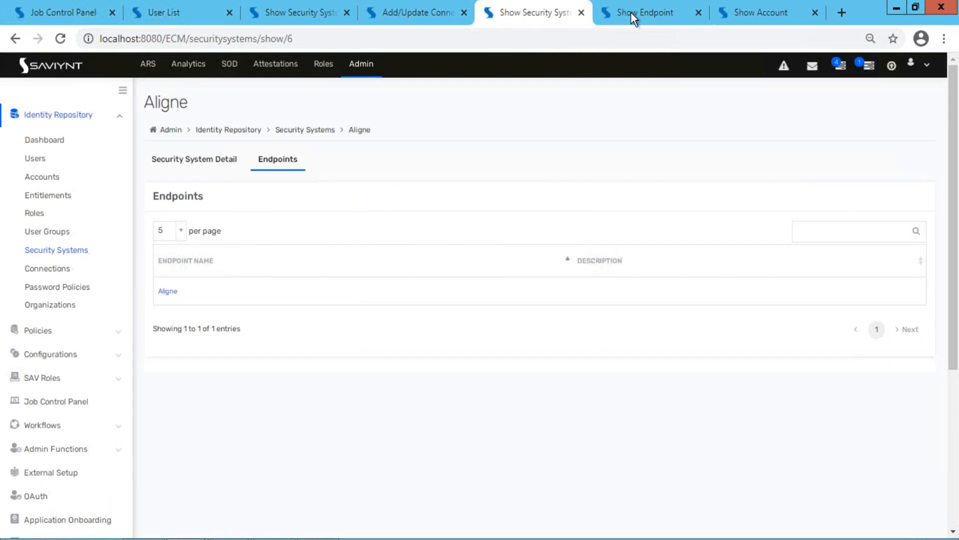
{"action": "left_click", "coordinate": [631, 13]}
{"action": "left_click", "coordinate": [558, 481]}
{"action": "left_click", "coordinate": [478, 493]}
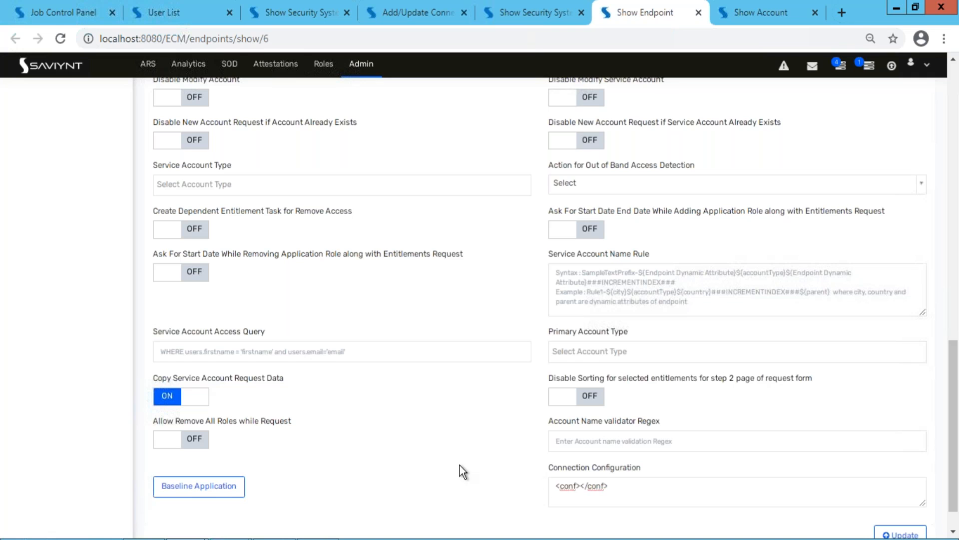
{"action": "scroll", "coordinate": [459, 466], "scroll_direction": "up", "scroll_amount": 1}
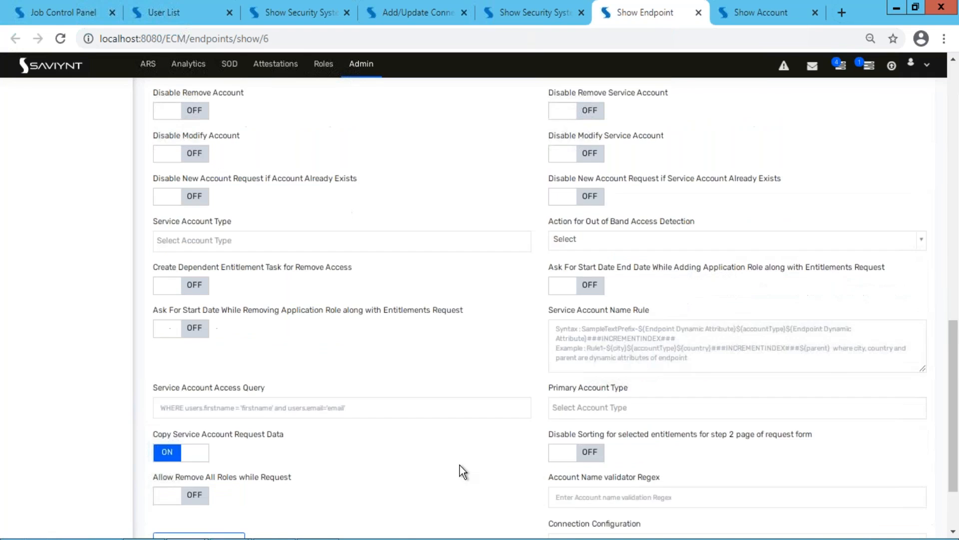
{"action": "scroll", "coordinate": [493, 453], "scroll_direction": "down", "scroll_amount": 2}
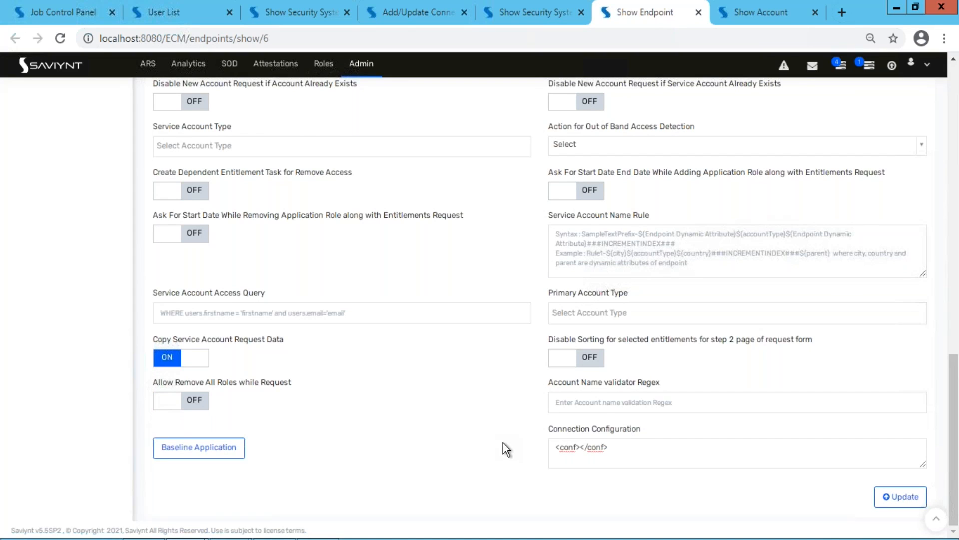
{"action": "scroll", "coordinate": [502, 443], "scroll_direction": "up", "scroll_amount": 3}
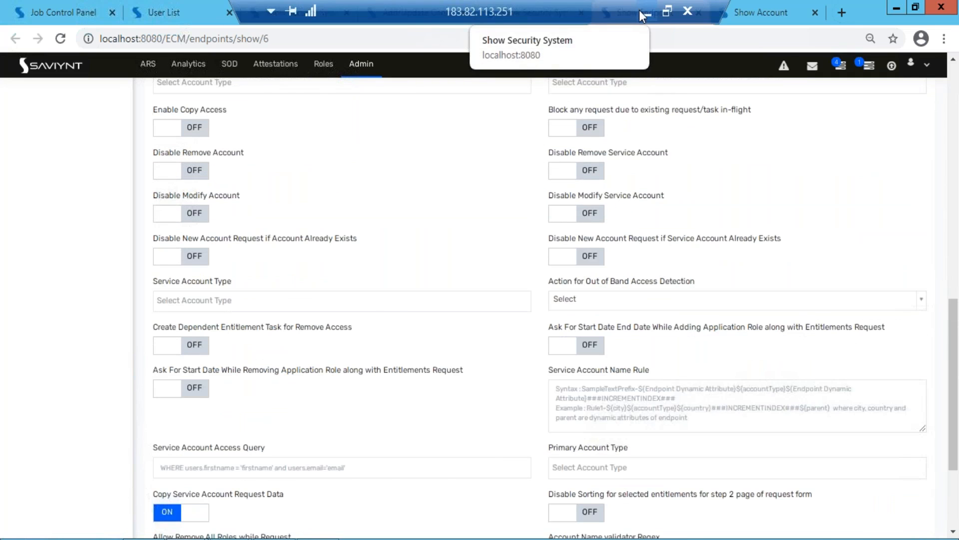
{"action": "left_click", "coordinate": [640, 10]}
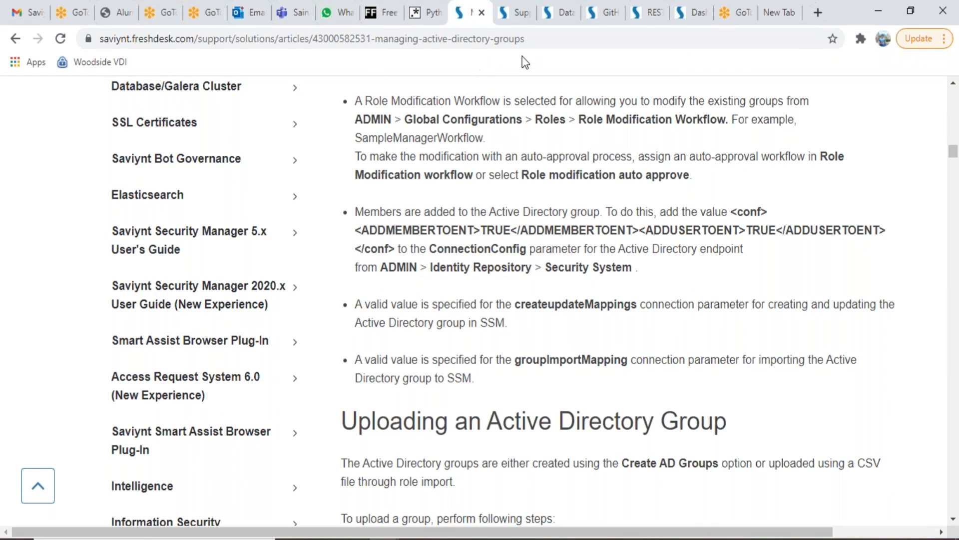
{"action": "left_click", "coordinate": [538, 45]}
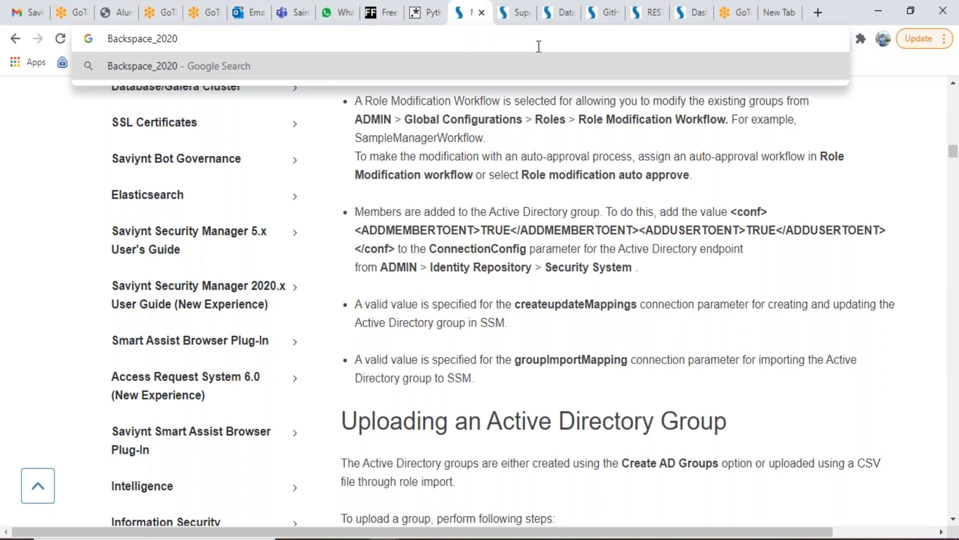
{"action": "key", "text": "ctrl+z"}
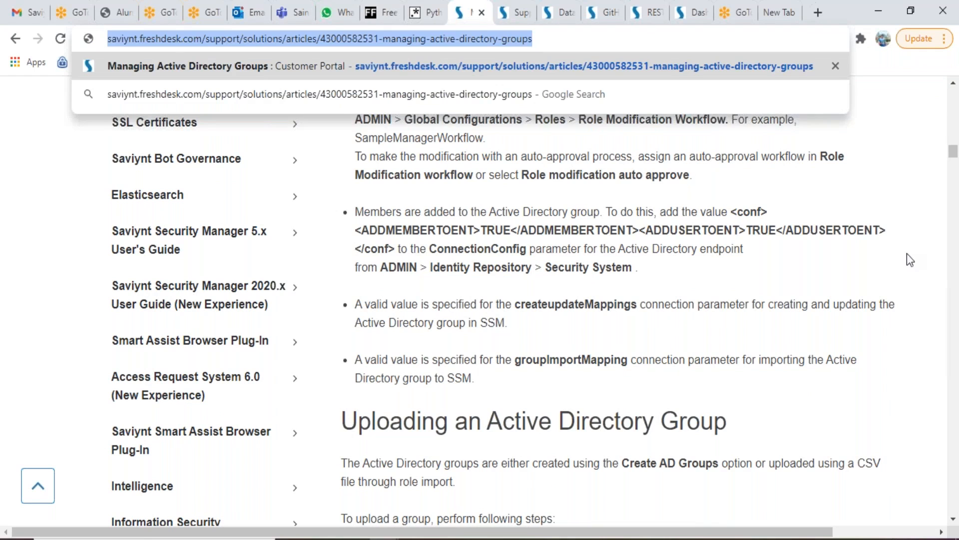
{"action": "left_click", "coordinate": [933, 158]}
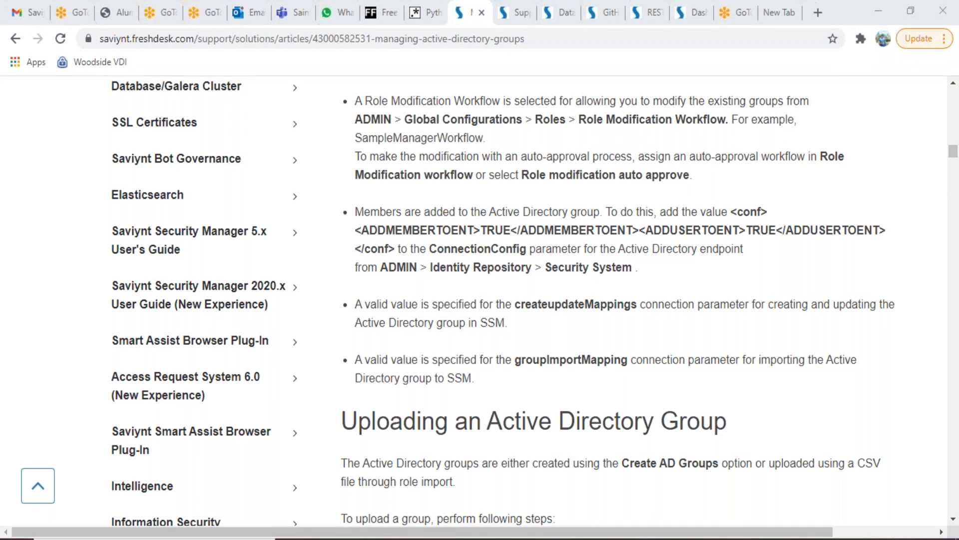
{"action": "left_click", "coordinate": [629, 510]}
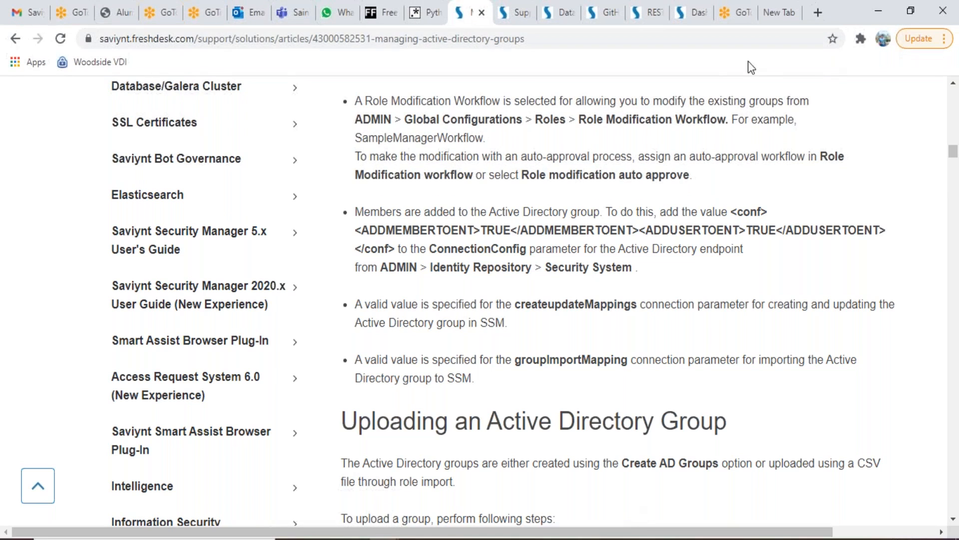
{"action": "left_click", "coordinate": [714, 55]}
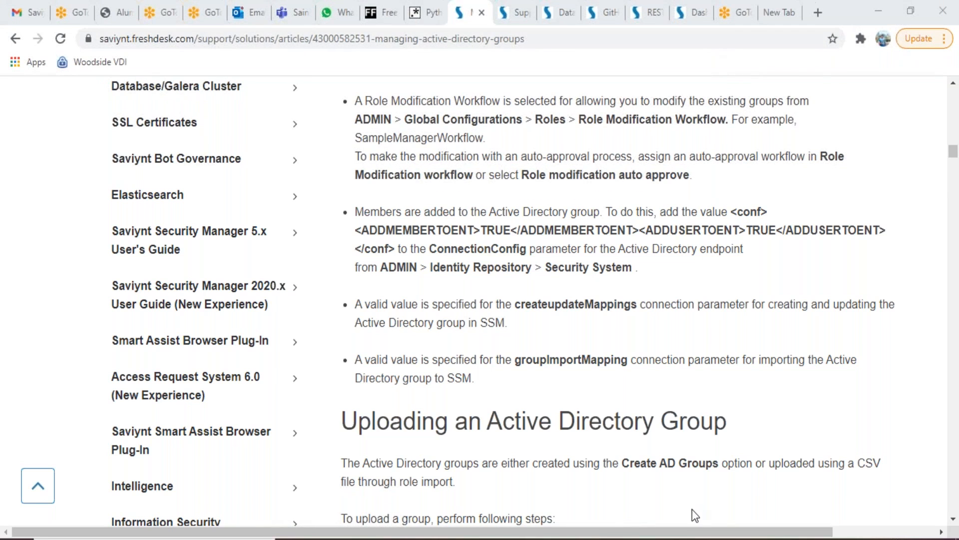
{"action": "left_click", "coordinate": [420, 538]}
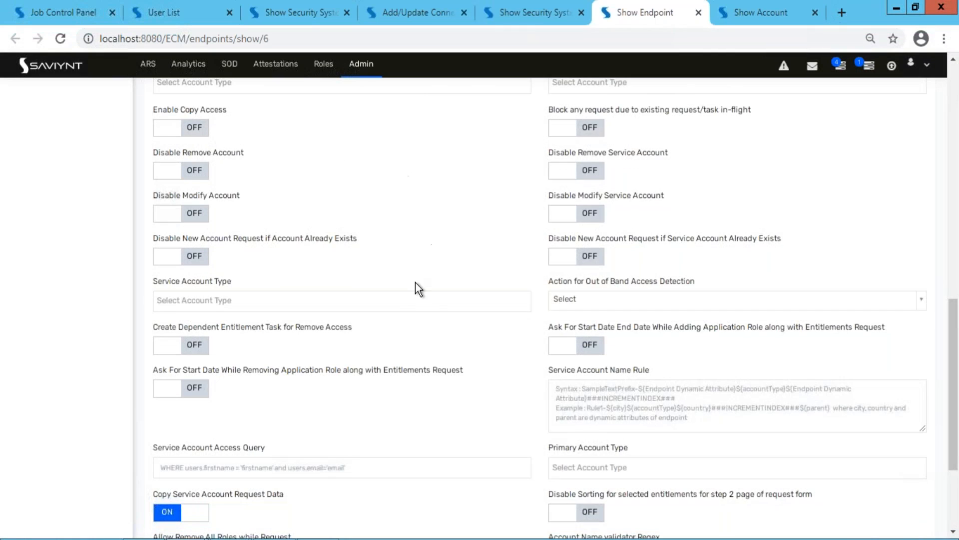
Open the Aligne endpoint from the Aligne security system's endpoint list and review its endpoint details.
{"action": "scroll", "coordinate": [415, 283], "scroll_direction": "up", "scroll_amount": 10}
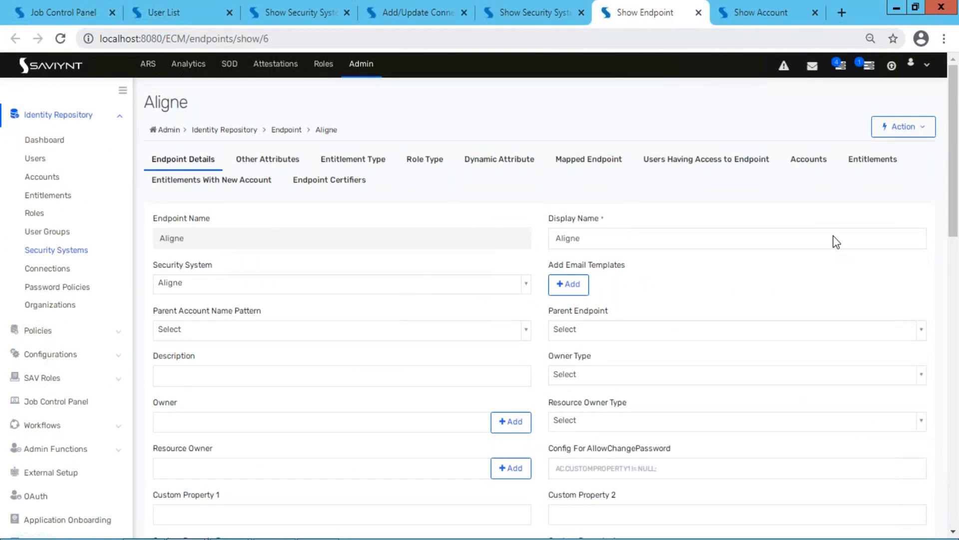
{"action": "left_click", "coordinate": [556, 20]}
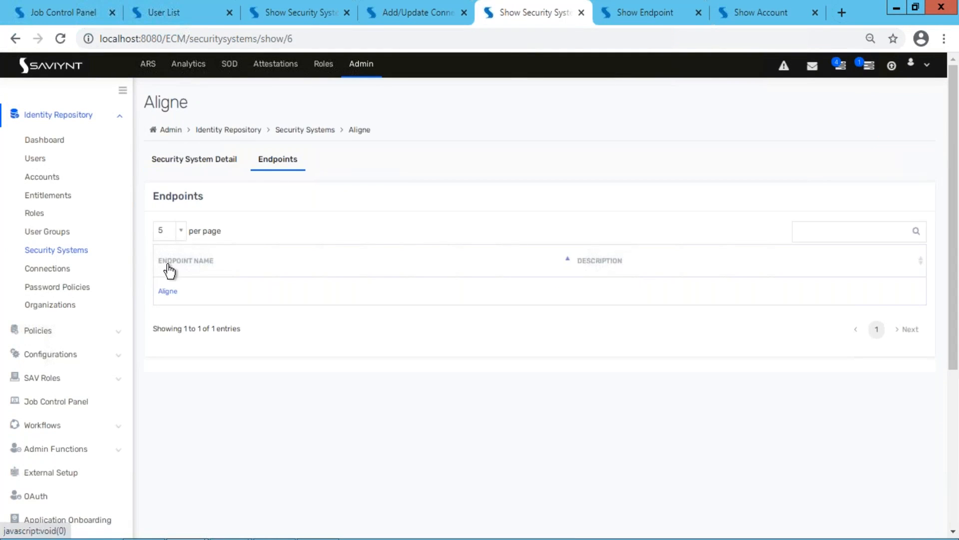
{"action": "left_click", "coordinate": [168, 291]}
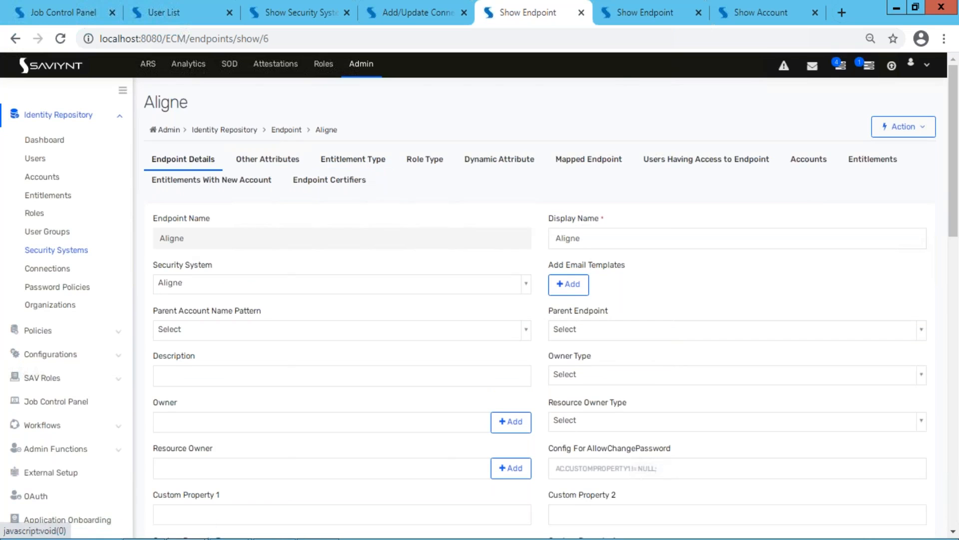
{"action": "scroll", "coordinate": [353, 159], "scroll_direction": "down", "scroll_amount": 5}
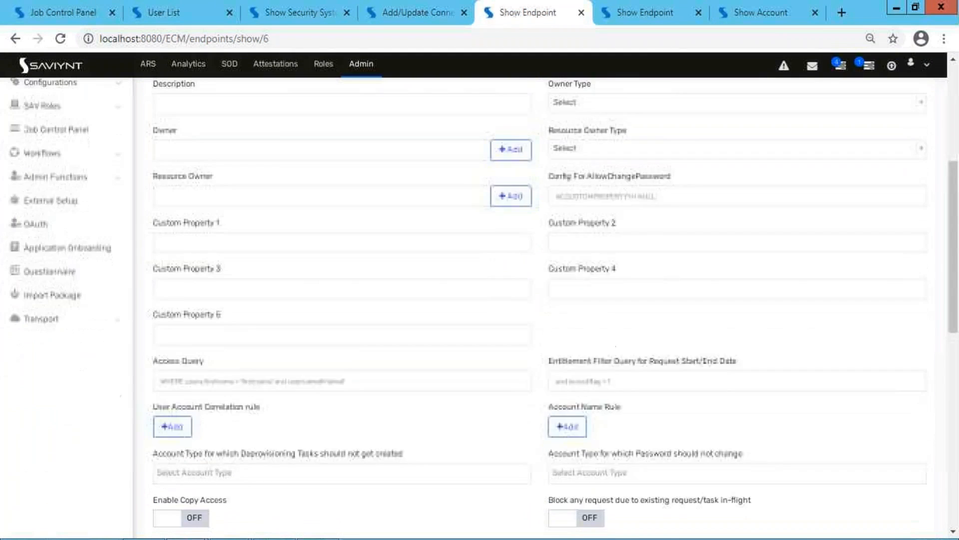
{"action": "scroll", "coordinate": [353, 159], "scroll_direction": "down", "scroll_amount": 2}
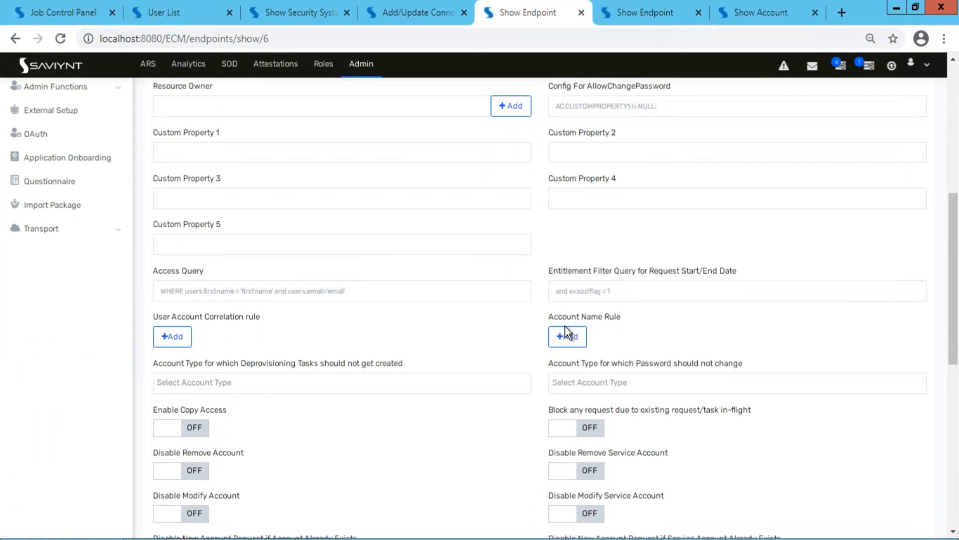
{"action": "scroll", "coordinate": [426, 350], "scroll_direction": "down", "scroll_amount": 4}
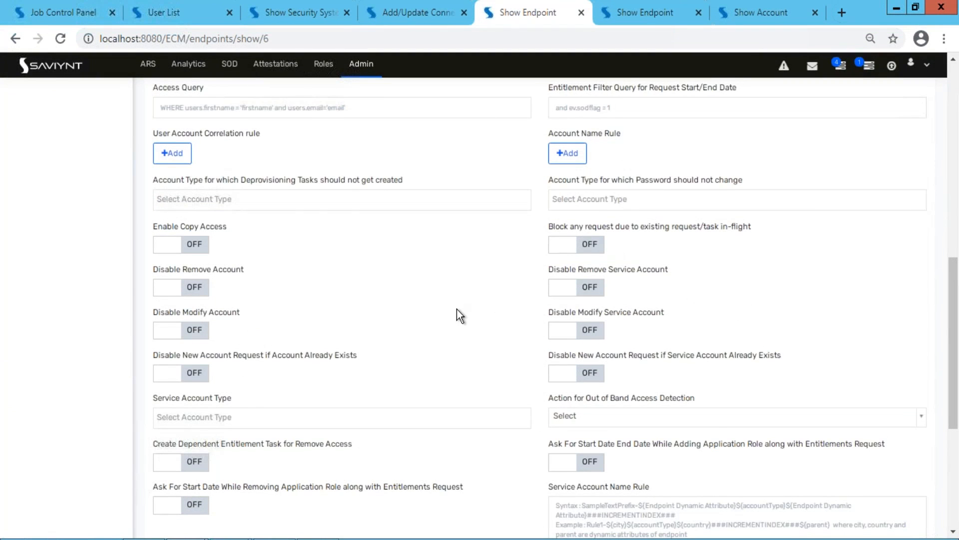
{"action": "scroll", "coordinate": [457, 309], "scroll_direction": "up", "scroll_amount": 12}
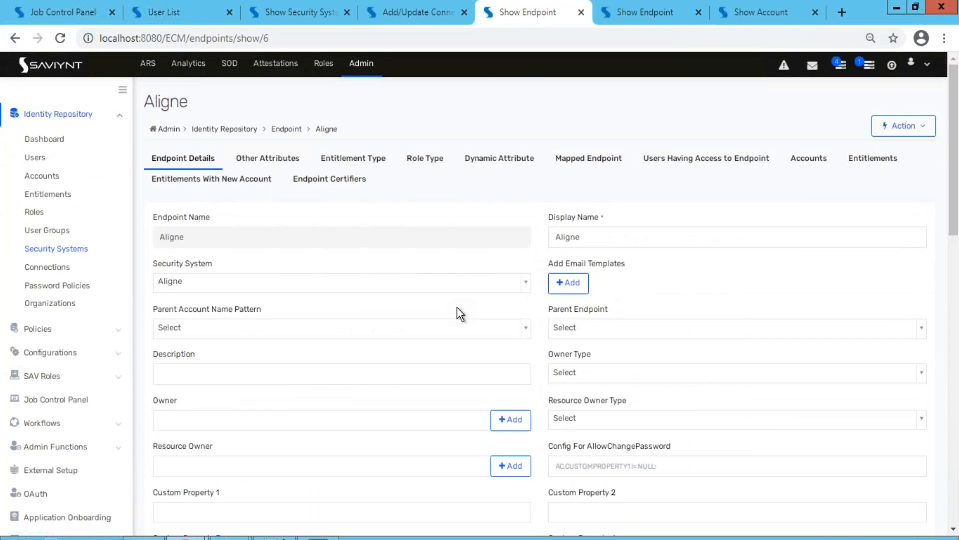
Start a user account correlation rule on the Aligne endpoint with username as the user attribute.
{"action": "scroll", "coordinate": [457, 315], "scroll_direction": "down", "scroll_amount": 6}
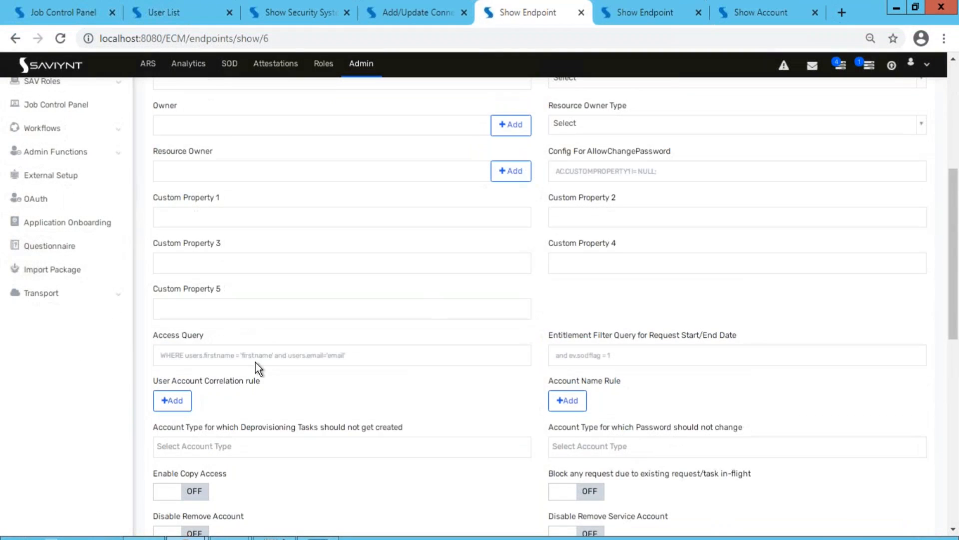
{"action": "left_click", "coordinate": [175, 404]}
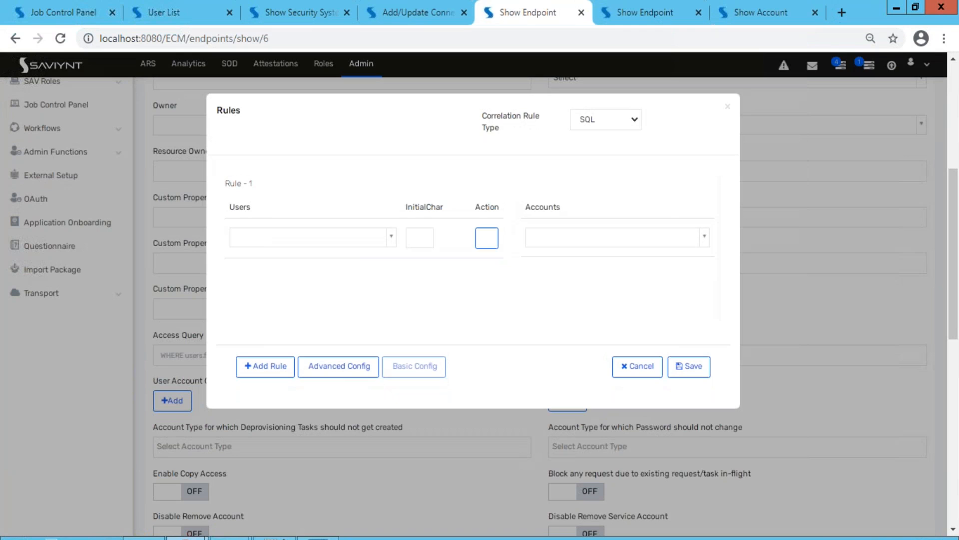
{"action": "left_click", "coordinate": [392, 238]}
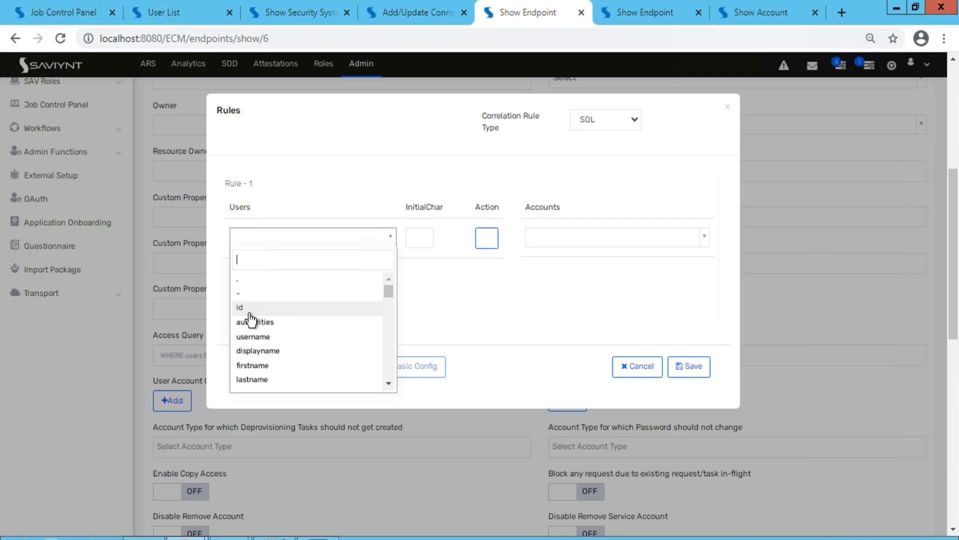
{"action": "scroll", "coordinate": [253, 358], "scroll_direction": "down", "scroll_amount": 3}
{"action": "scroll", "coordinate": [252, 358], "scroll_direction": "down", "scroll_amount": 5}
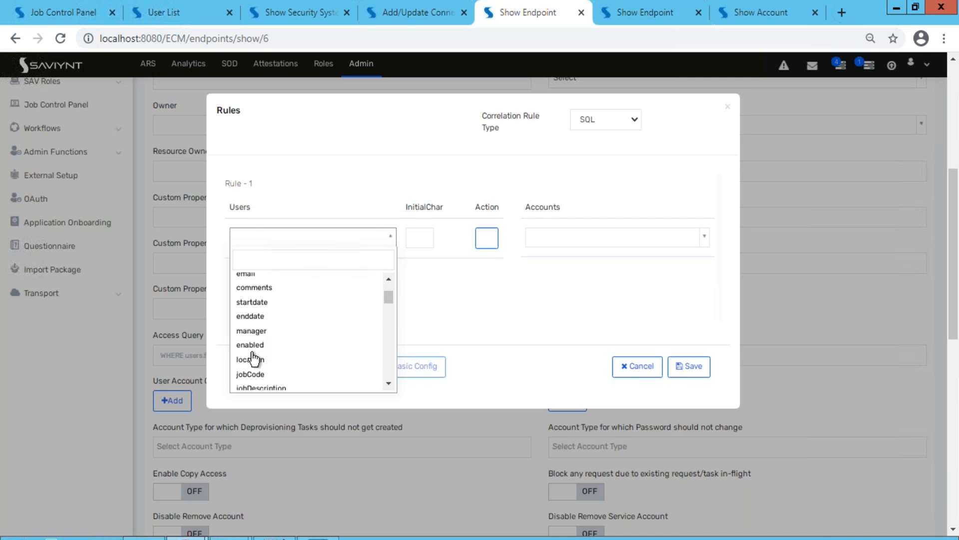
{"action": "scroll", "coordinate": [253, 357], "scroll_direction": "down", "scroll_amount": 10}
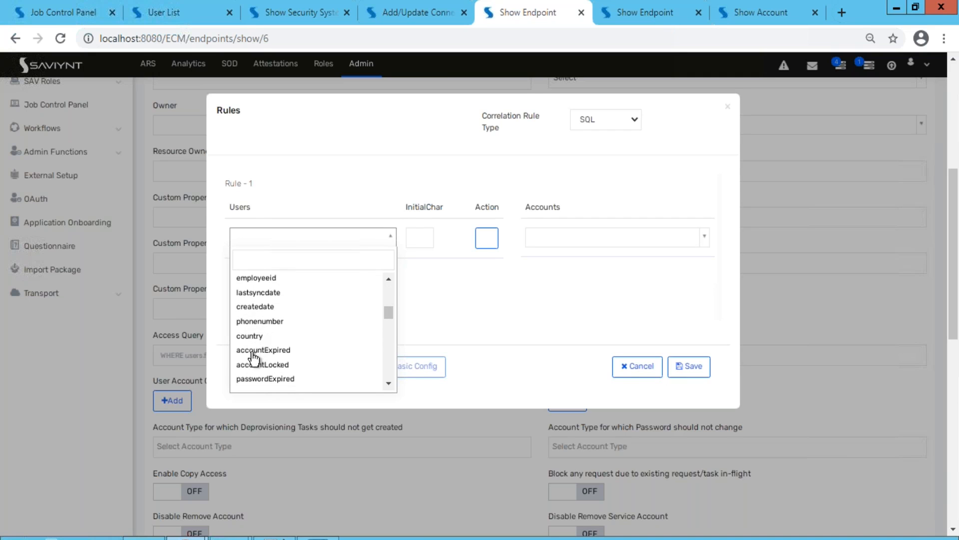
{"action": "scroll", "coordinate": [253, 358], "scroll_direction": "up", "scroll_amount": 12}
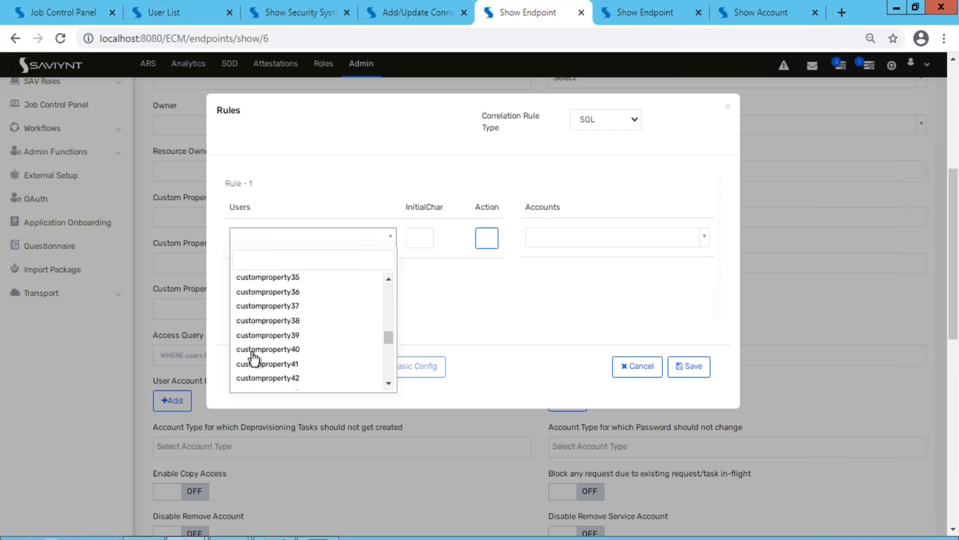
{"action": "scroll", "coordinate": [253, 357], "scroll_direction": "up", "scroll_amount": 6}
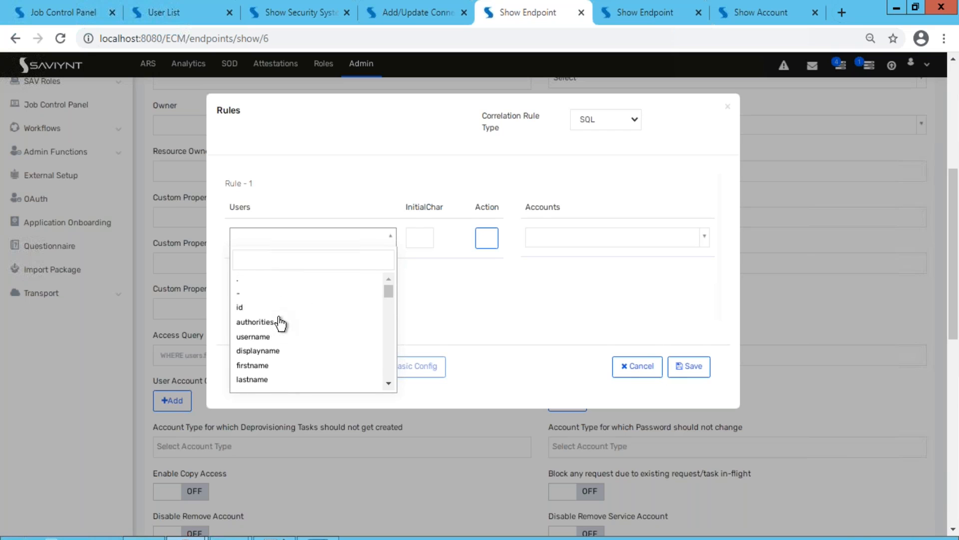
{"action": "left_click", "coordinate": [259, 336]}
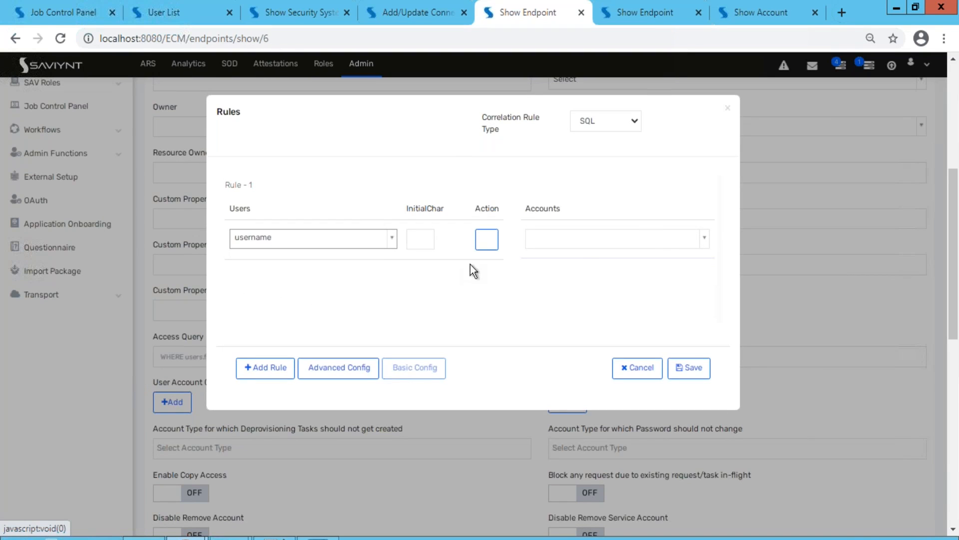
Check the connection's LDAP-to-Saviynt attribute mapping fields, including ACCOUNT_ATTRIBUTE, and return to the Aligne endpoint's correlation rule.
{"action": "left_click", "coordinate": [702, 245]}
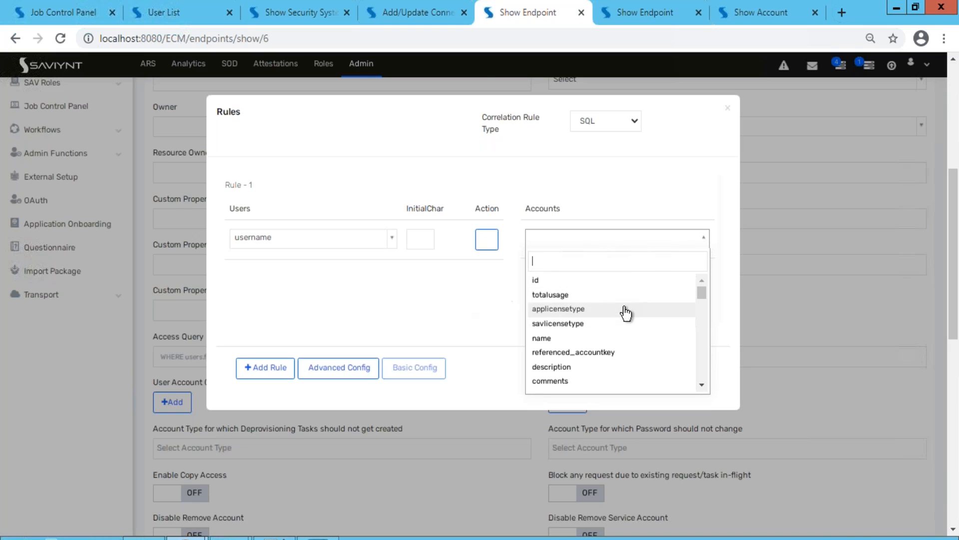
{"action": "left_click", "coordinate": [411, 16]}
{"action": "scroll", "coordinate": [235, 334], "scroll_direction": "up", "scroll_amount": 20}
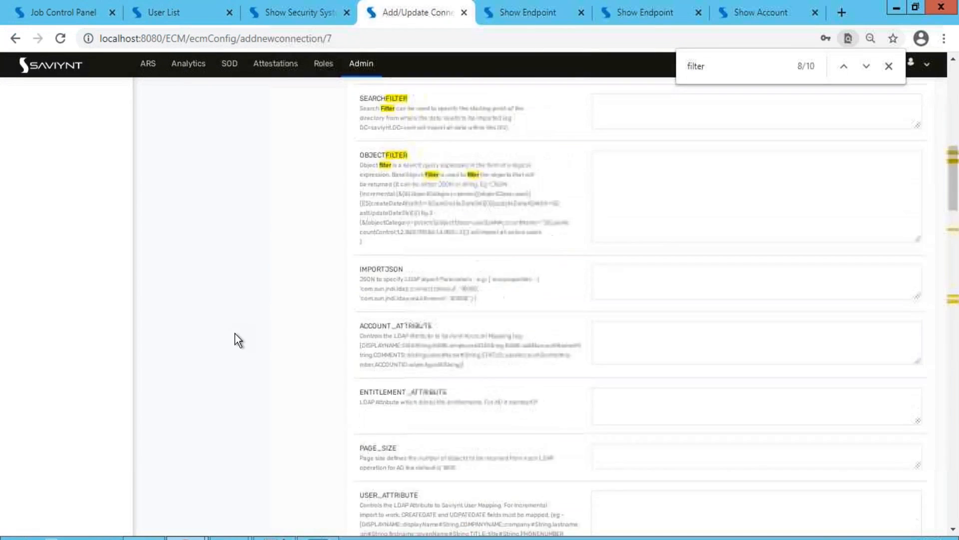
{"action": "scroll", "coordinate": [235, 333], "scroll_direction": "up", "scroll_amount": 7}
{"action": "scroll", "coordinate": [235, 334], "scroll_direction": "down", "scroll_amount": 8}
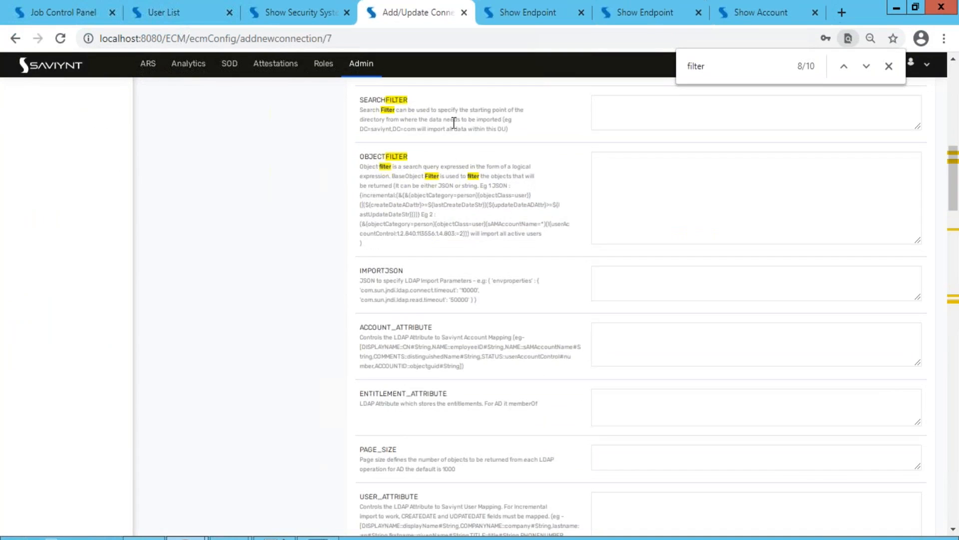
{"action": "left_click", "coordinate": [557, 23]}
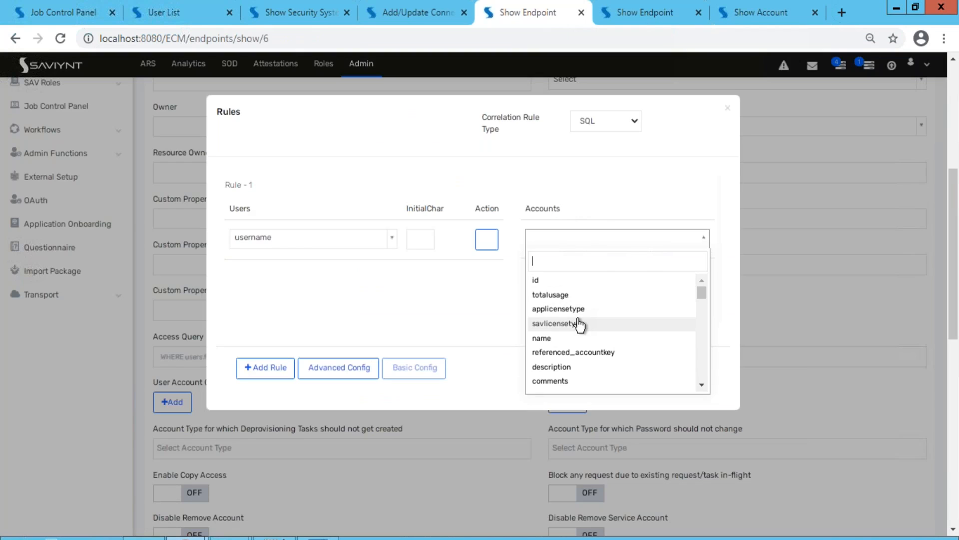
Browse the account attributes available for the correlation rule and choose id to match against username.
{"action": "scroll", "coordinate": [571, 355], "scroll_direction": "down", "scroll_amount": 15}
{"action": "scroll", "coordinate": [571, 355], "scroll_direction": "down", "scroll_amount": 3}
{"action": "scroll", "coordinate": [571, 355], "scroll_direction": "up", "scroll_amount": 15}
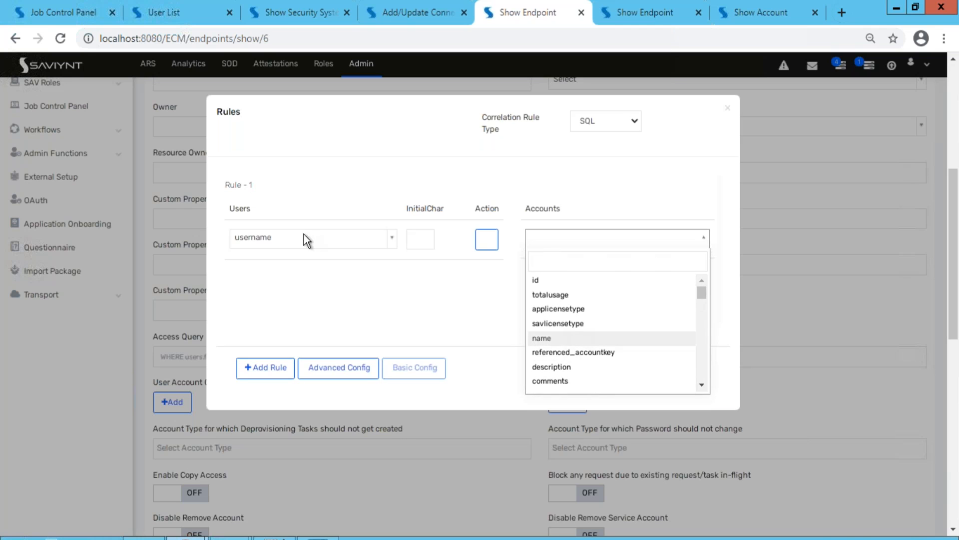
{"action": "left_click", "coordinate": [549, 283]}
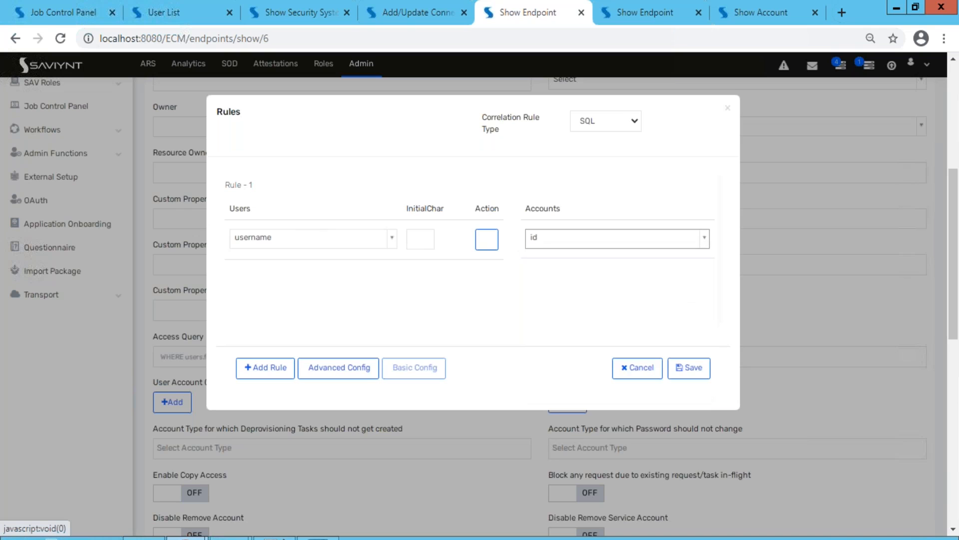
Search the rule's account attributes for "user", reselect id, and close the rule without saving.
{"action": "left_click", "coordinate": [621, 245]}
{"action": "type", "text": "user"}
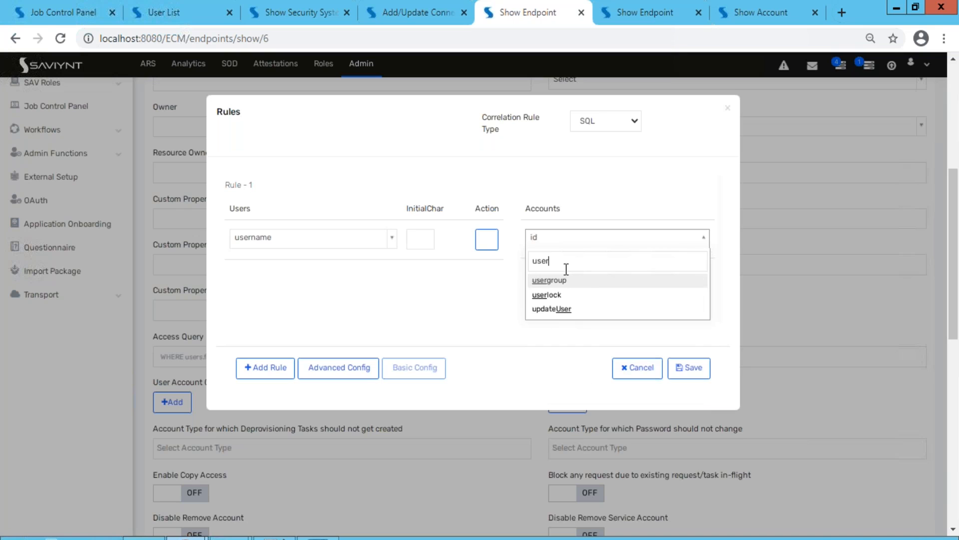
{"action": "key", "text": "BackSpace"}
{"action": "key", "text": "BackSpace"}
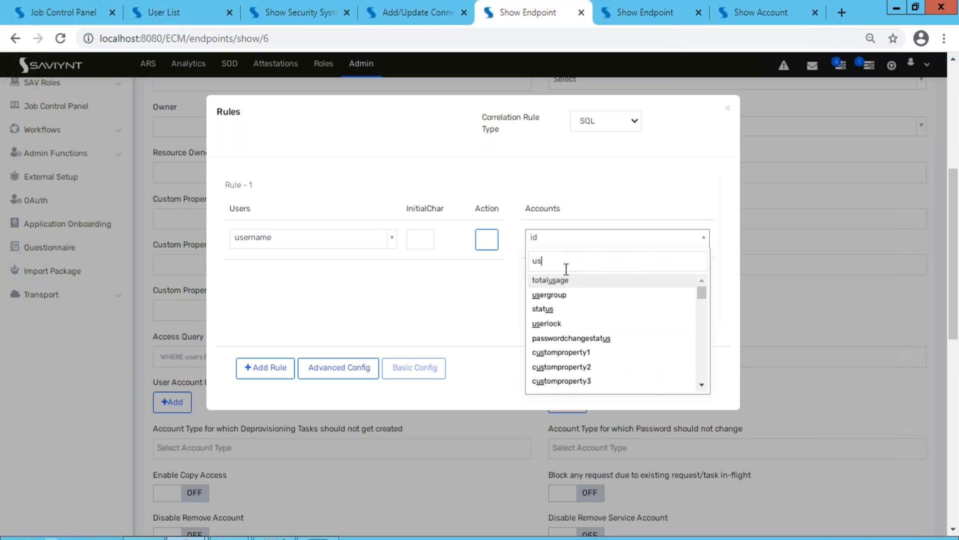
{"action": "key", "text": "BackSpace"}
{"action": "key", "text": "BackSpace"}
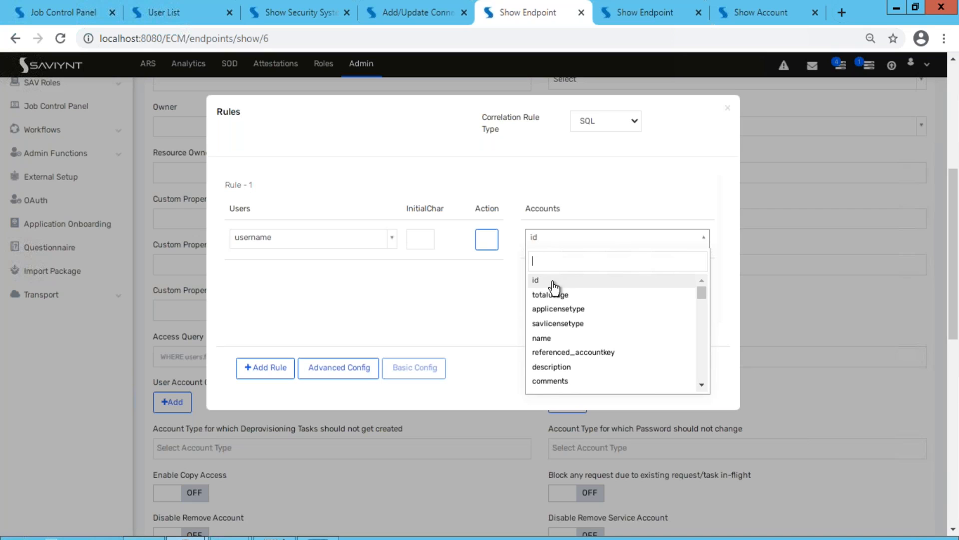
{"action": "left_click", "coordinate": [551, 280]}
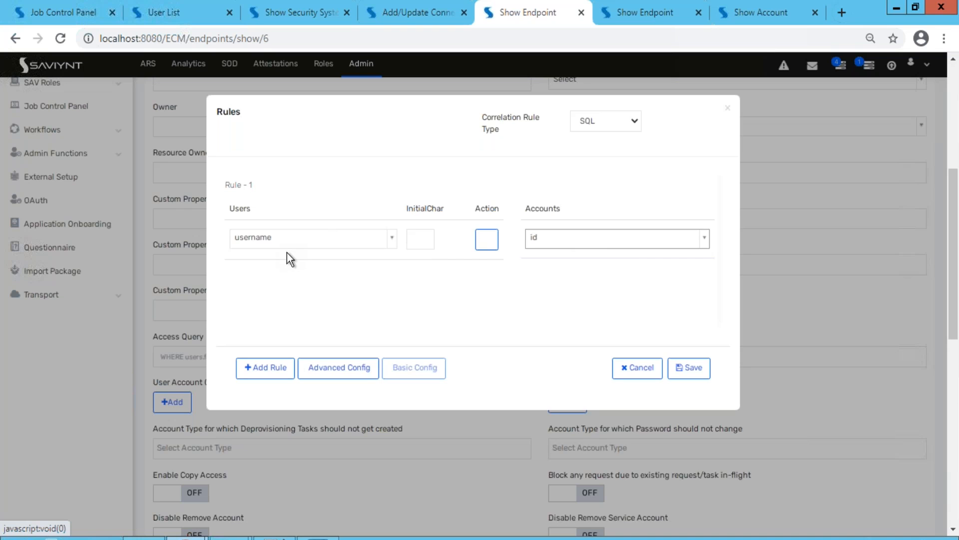
{"action": "left_click", "coordinate": [728, 108]}
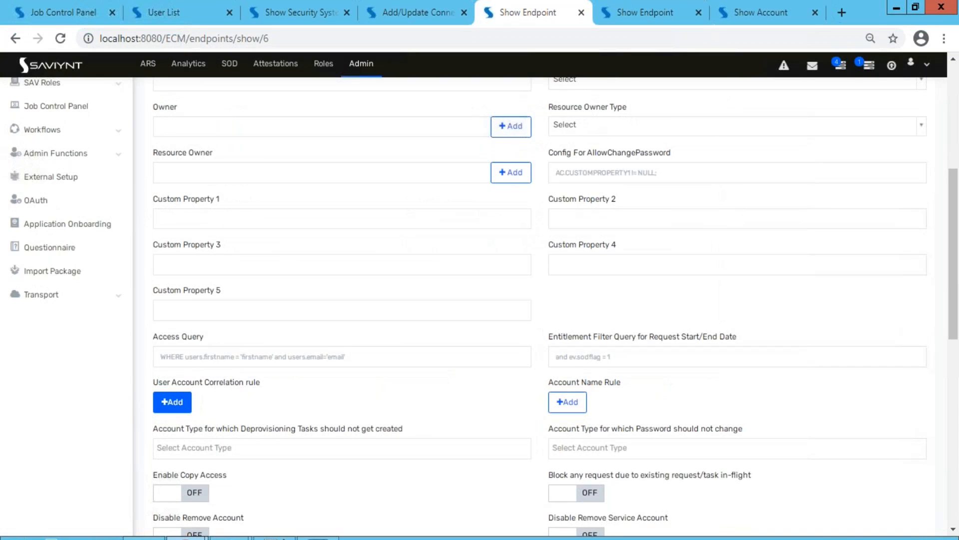
Open the Users list in a separate browser tab and open a user's record from it.
{"action": "scroll", "coordinate": [539, 305], "scroll_direction": "up", "scroll_amount": 6}
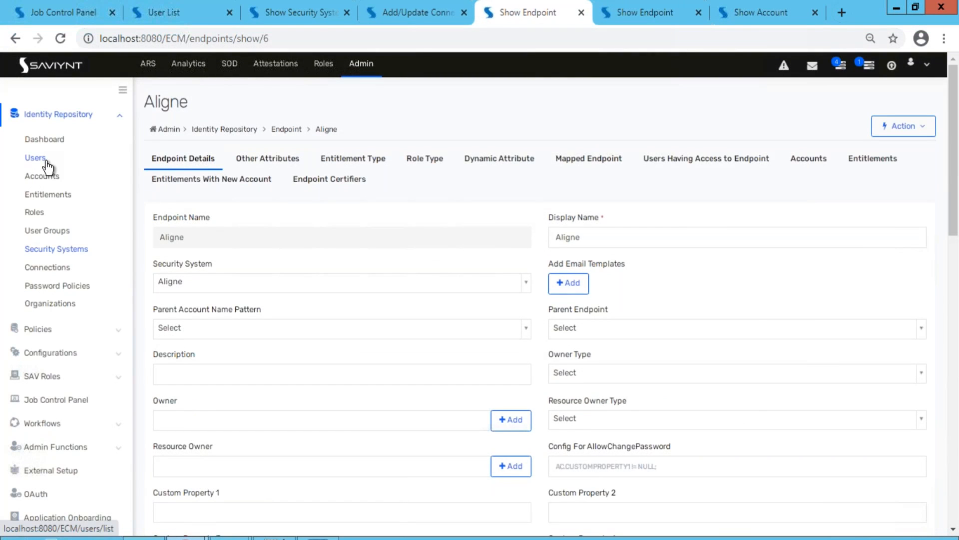
{"action": "middle_click", "coordinate": [45, 159]}
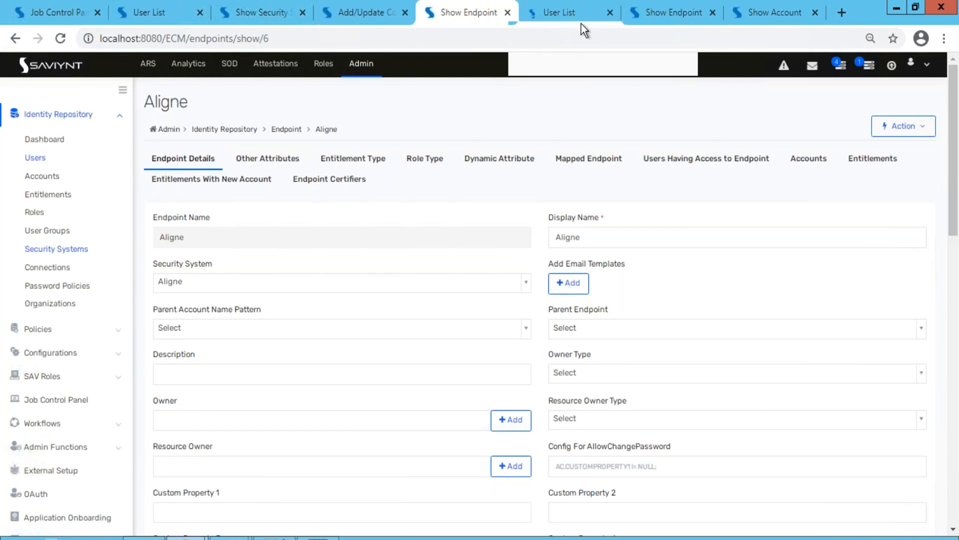
{"action": "left_click", "coordinate": [581, 23]}
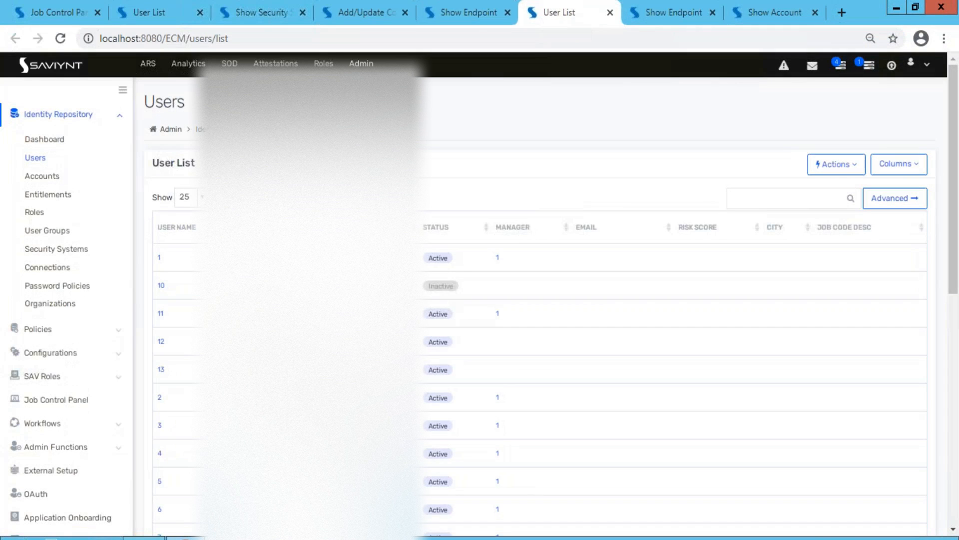
{"action": "scroll", "coordinate": [172, 424], "scroll_direction": "down", "scroll_amount": 10}
{"action": "left_click", "coordinate": [165, 416]}
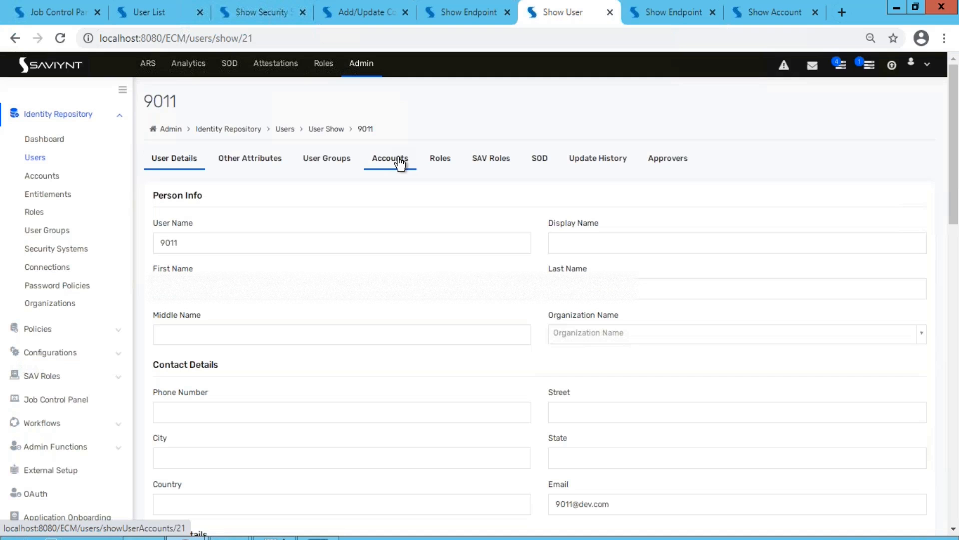
Compare the user's details with the accounts linked to that user, ending on the account list.
{"action": "left_click", "coordinate": [399, 163]}
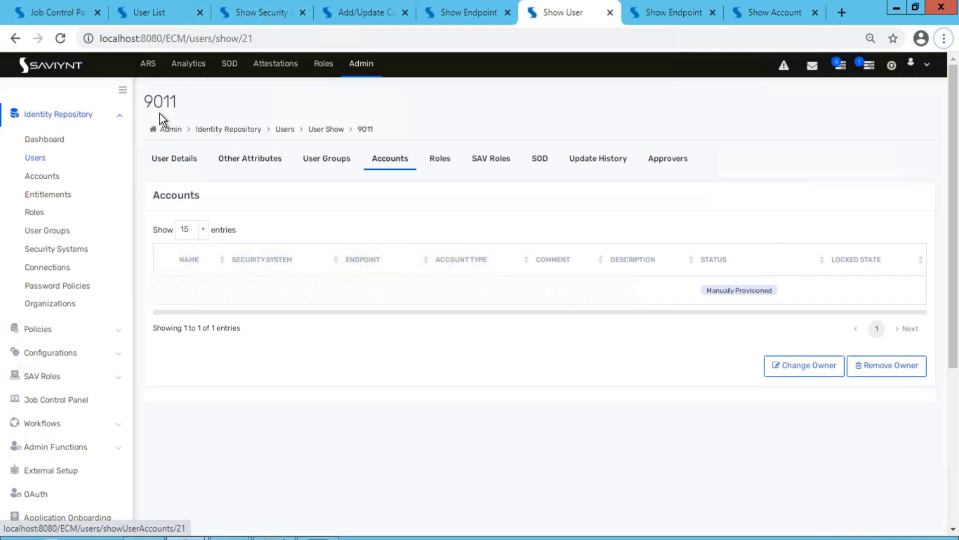
{"action": "left_click", "coordinate": [183, 167]}
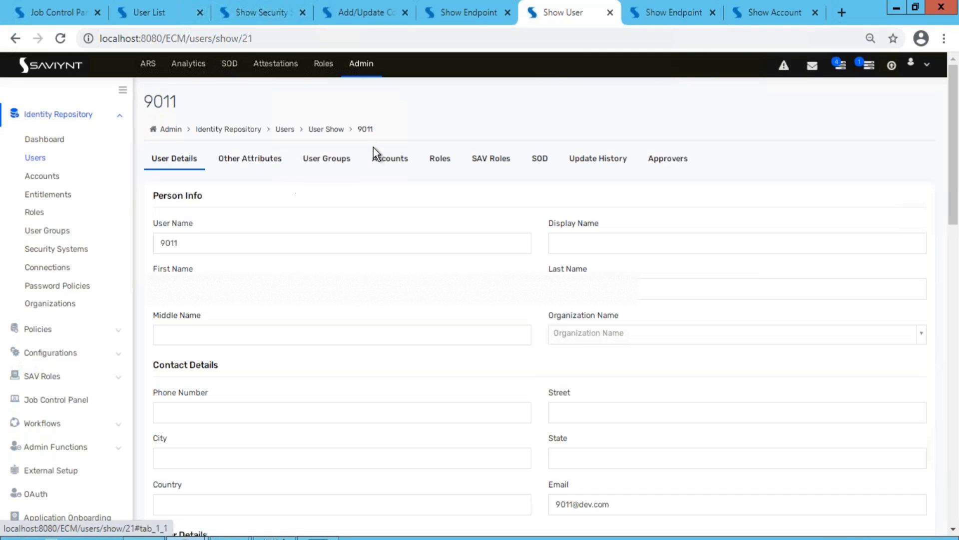
{"action": "left_click", "coordinate": [399, 161]}
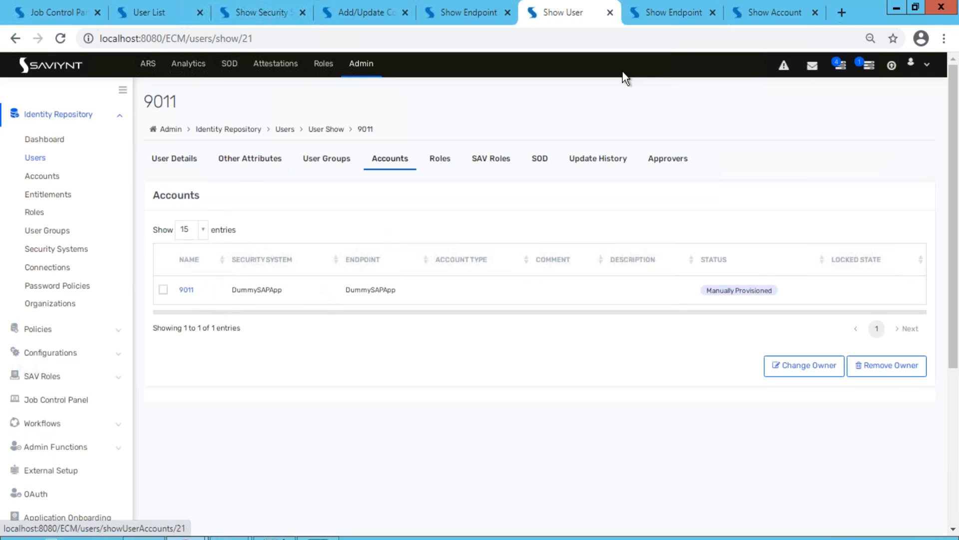
Close the duplicate Aligne endpoint browser tab, keeping the original one open.
{"action": "left_click", "coordinate": [654, 19]}
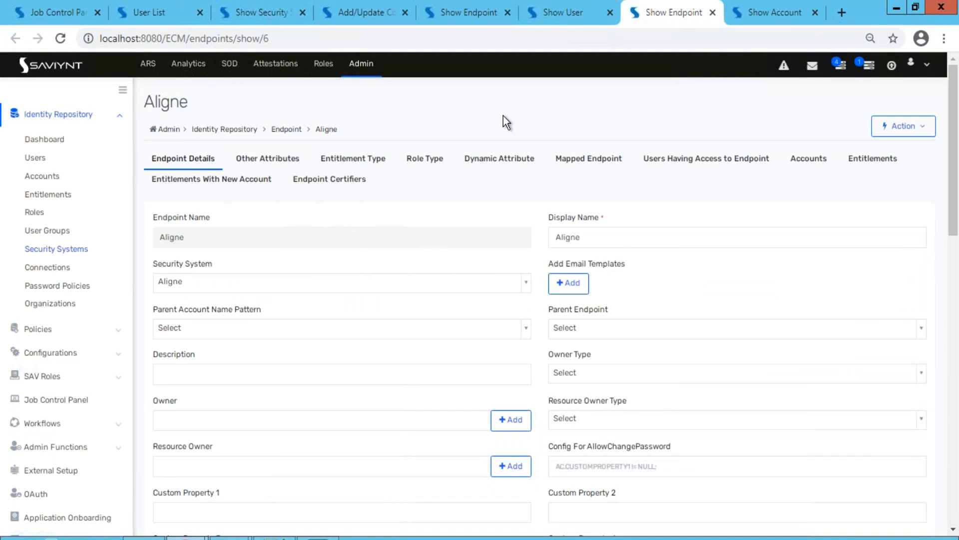
{"action": "left_click", "coordinate": [476, 19]}
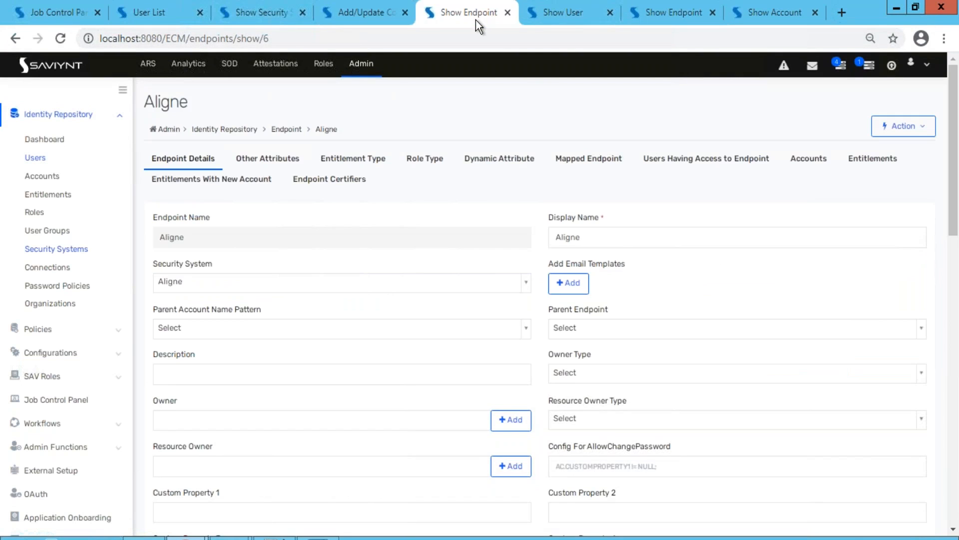
{"action": "left_click", "coordinate": [695, 15]}
{"action": "left_click", "coordinate": [712, 13]}
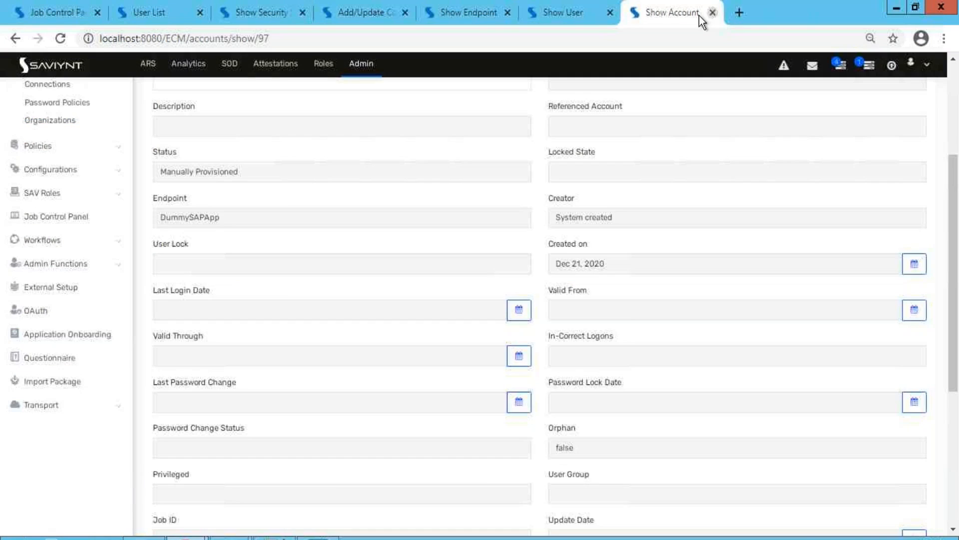
Start a new user account correlation rule on the Aligne endpoint with email as the user attribute.
{"action": "left_click", "coordinate": [472, 9]}
{"action": "scroll", "coordinate": [540, 300], "scroll_direction": "down", "scroll_amount": 4}
{"action": "scroll", "coordinate": [239, 356], "scroll_direction": "down", "scroll_amount": 8}
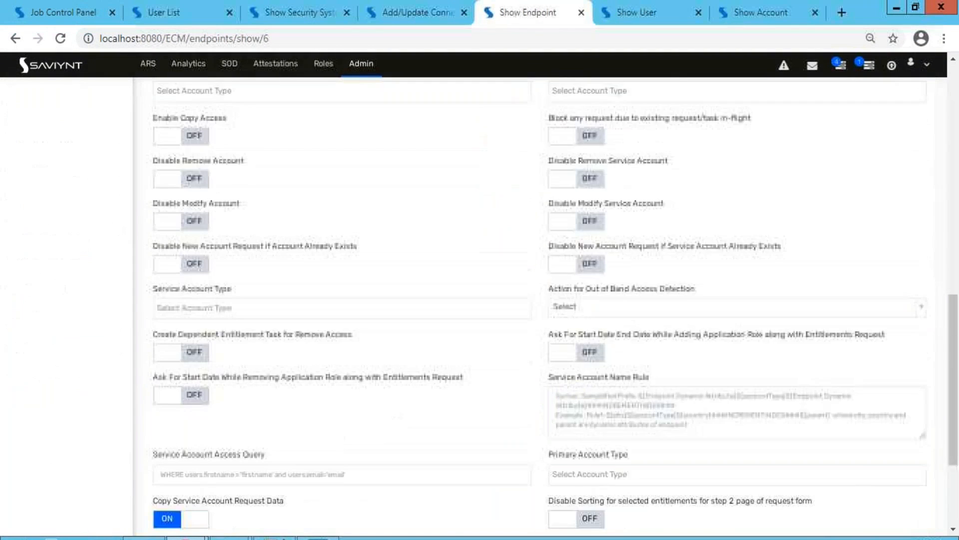
{"action": "scroll", "coordinate": [190, 302], "scroll_direction": "up", "scroll_amount": 5}
{"action": "left_click", "coordinate": [190, 303]}
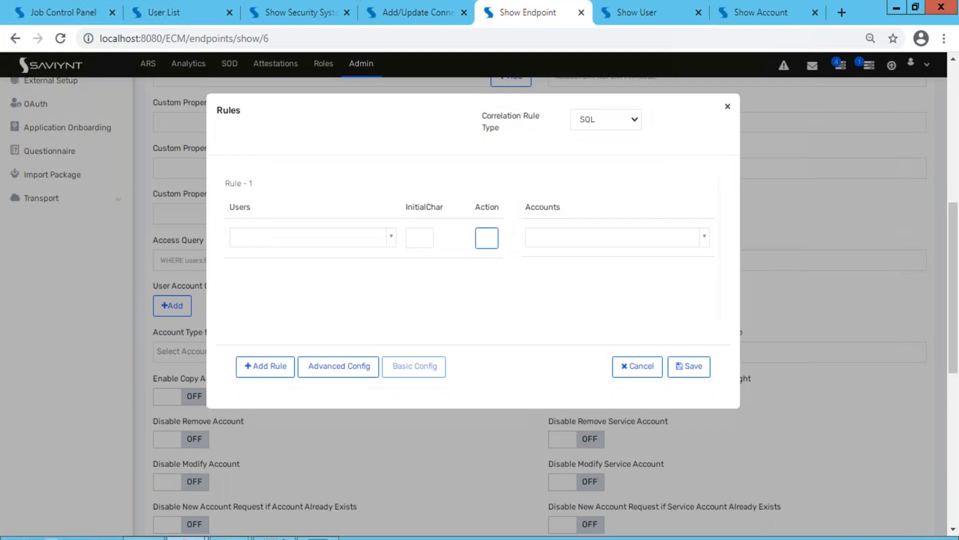
{"action": "left_click", "coordinate": [391, 236]}
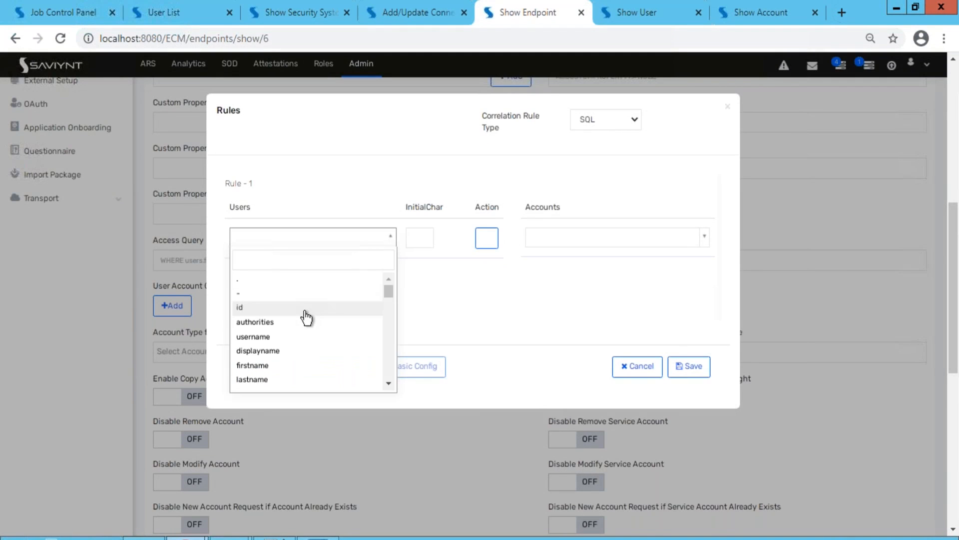
{"action": "type", "text": "ema"}
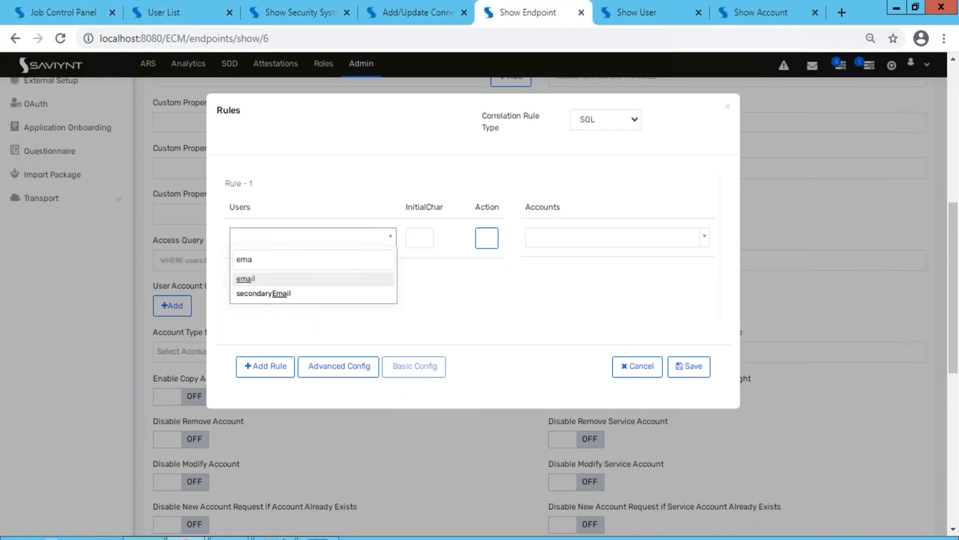
{"action": "key", "text": "Return"}
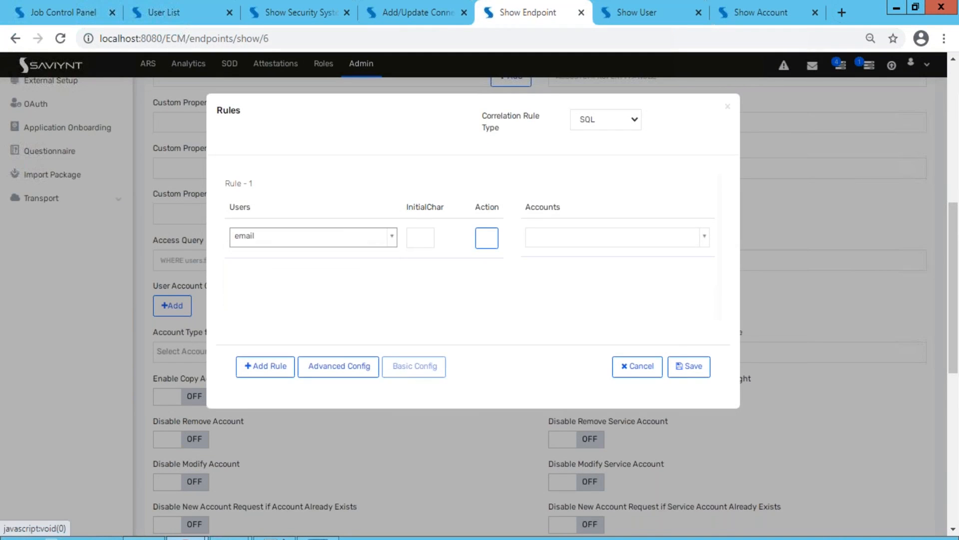
Search the rule's account attributes for mail and check the user's linked accounts before returning to the endpoint's rule.
{"action": "left_click", "coordinate": [706, 238]}
{"action": "type", "text": "mao"}
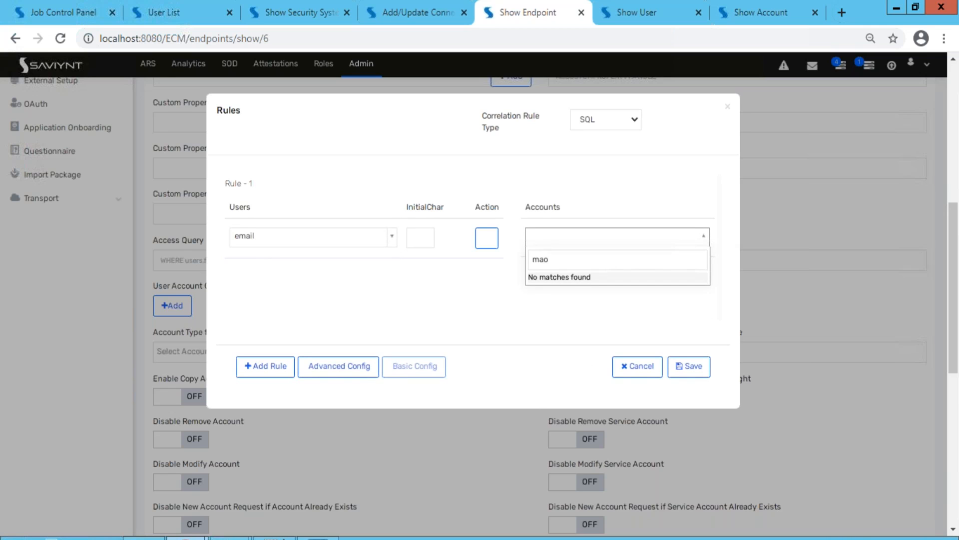
{"action": "key", "text": "BackSpace"}
{"action": "type", "text": "il"}
{"action": "left_click", "coordinate": [638, 11]}
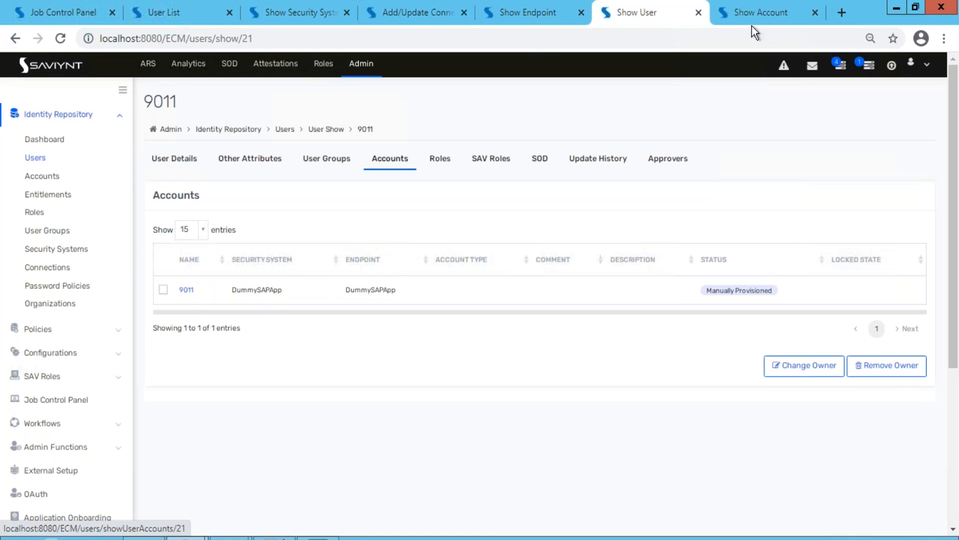
{"action": "left_click", "coordinate": [519, 20]}
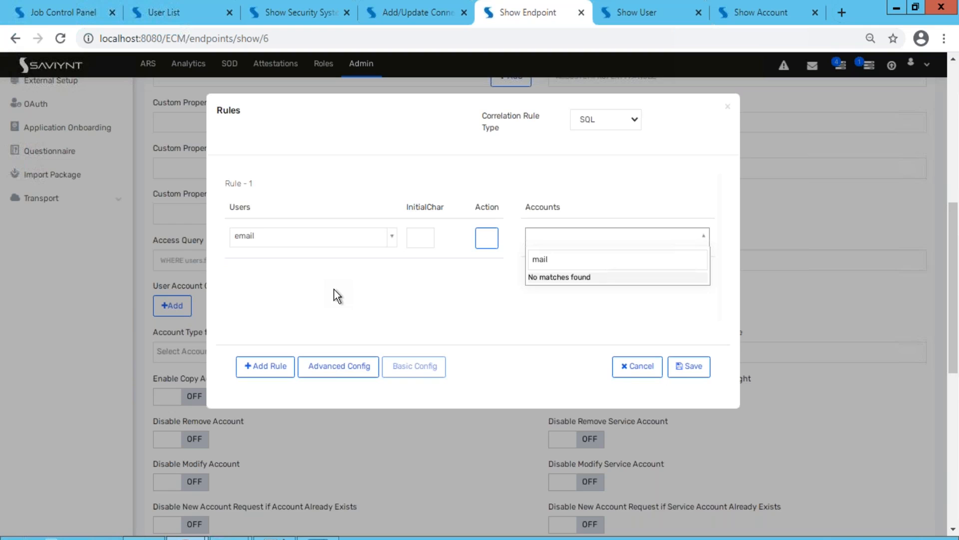
Try employeeid as the rule's user attribute, searching the account attributes for id, and discard the correlation rule.
{"action": "left_click", "coordinate": [389, 245]}
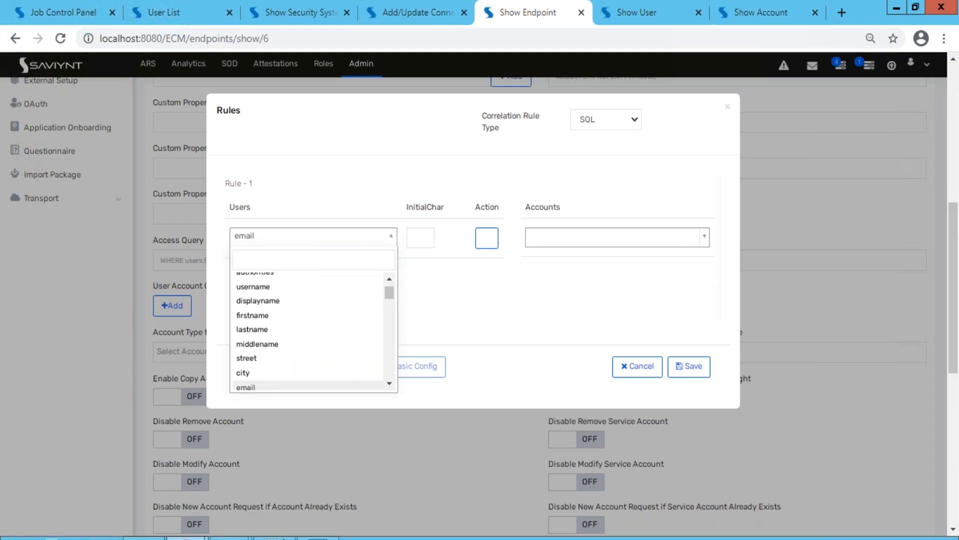
{"action": "type", "text": "emp"}
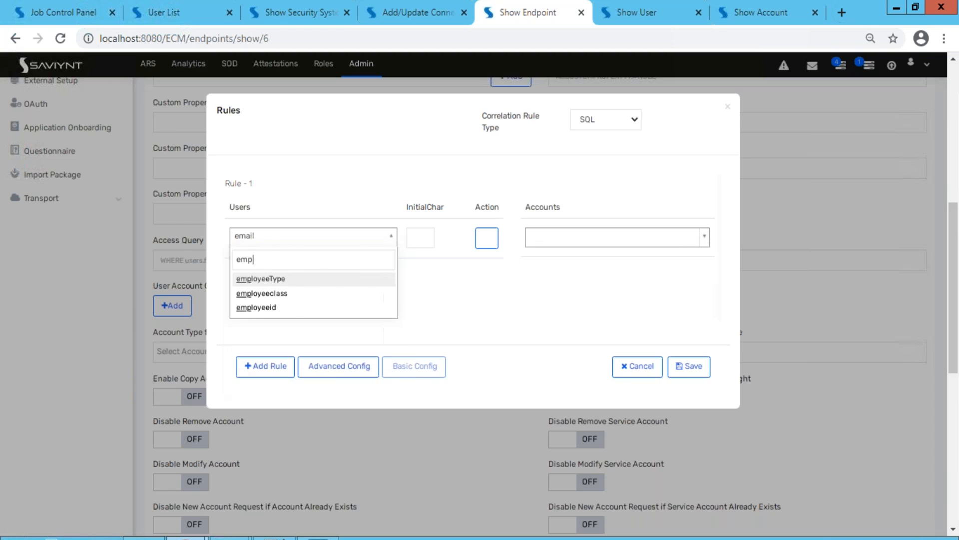
{"action": "left_click", "coordinate": [277, 307]}
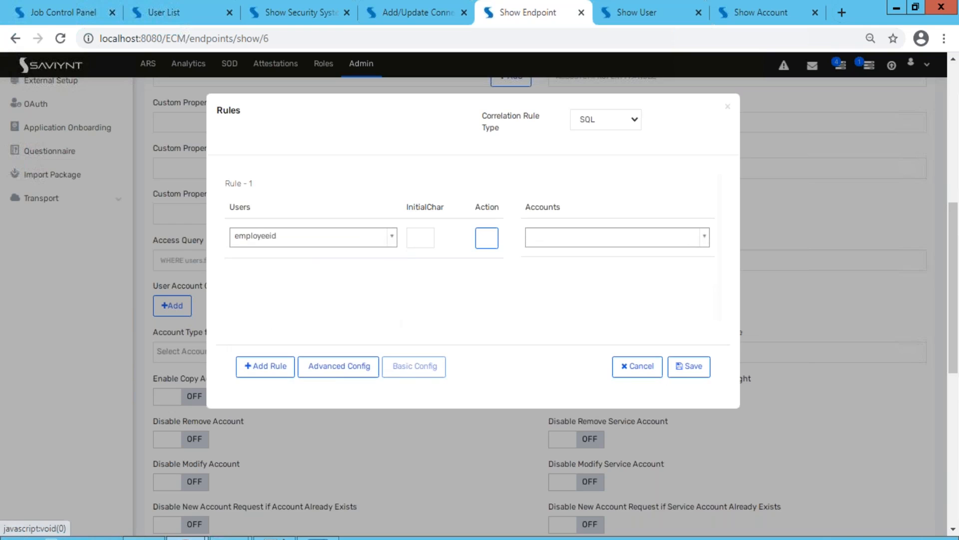
{"action": "left_click", "coordinate": [704, 238]}
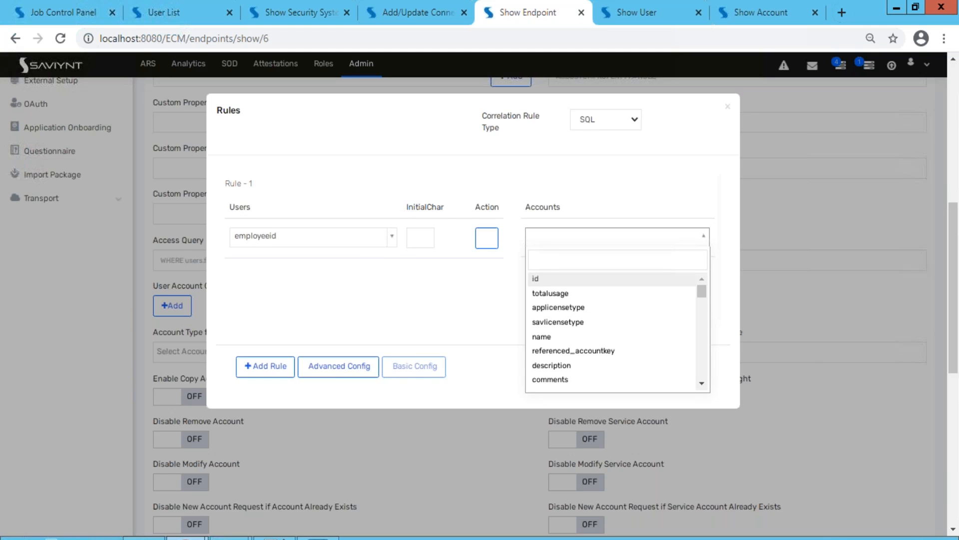
{"action": "type", "text": "id"}
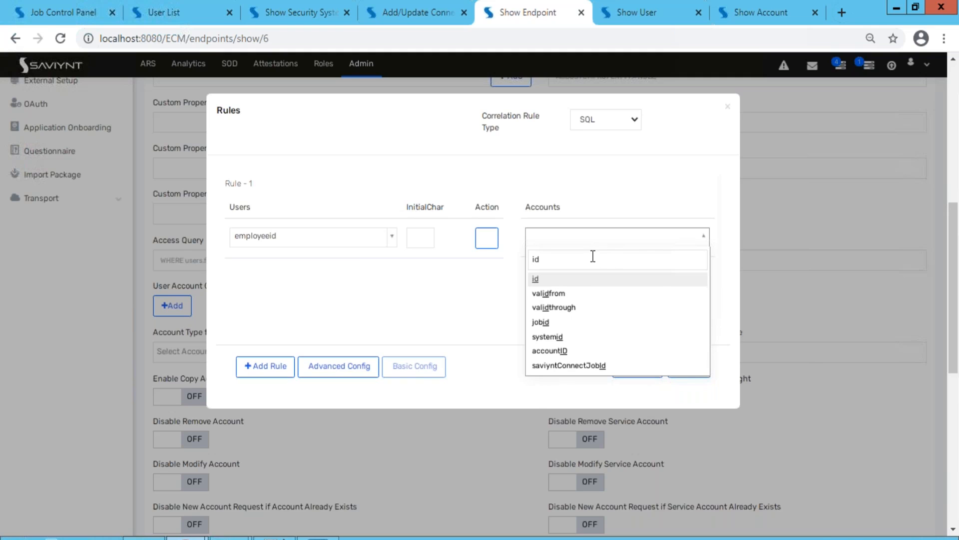
{"action": "left_click", "coordinate": [417, 310]}
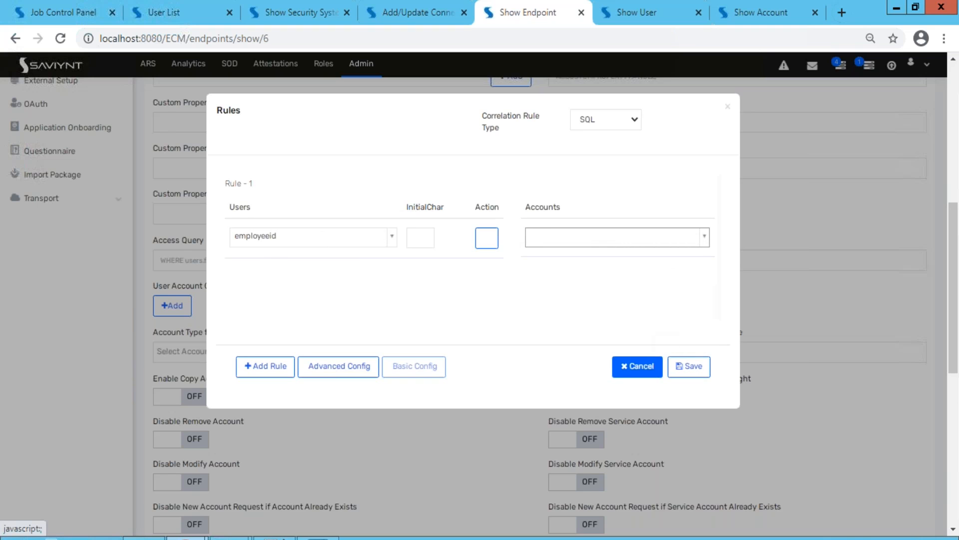
{"action": "left_click", "coordinate": [637, 366]}
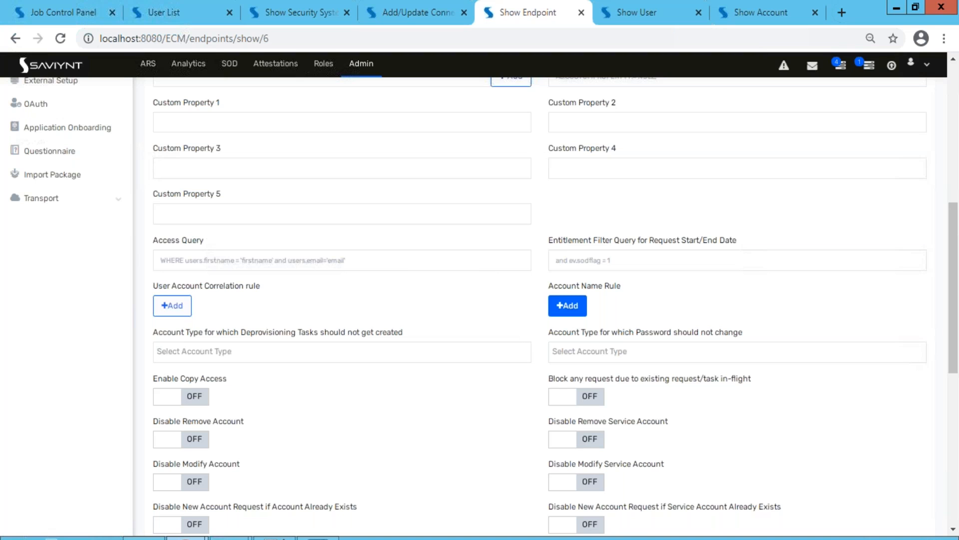
Try an Account Name Rule on the Aligne endpoint based on the employeeid user attribute, and cancel it.
{"action": "left_click", "coordinate": [567, 305]}
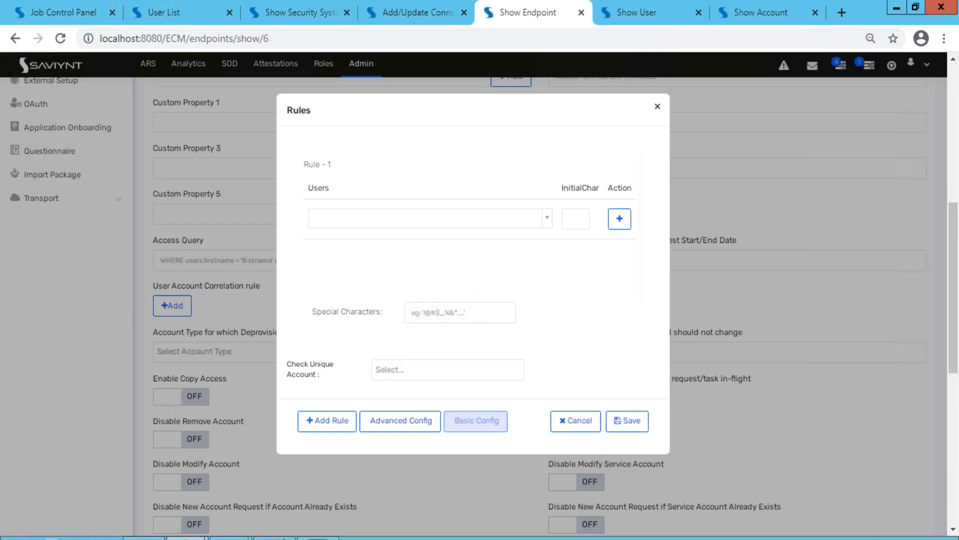
{"action": "left_click", "coordinate": [547, 220]}
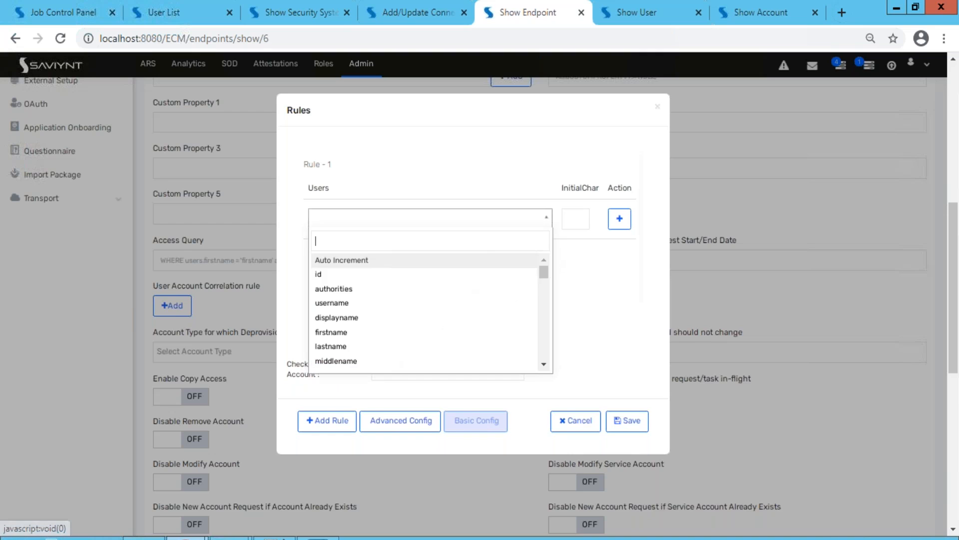
{"action": "type", "text": "emplo"}
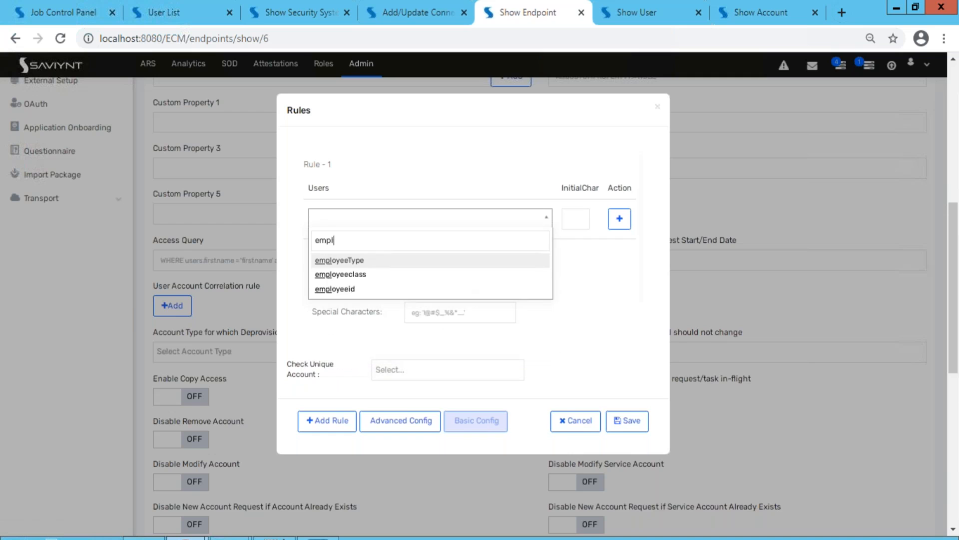
{"action": "left_click", "coordinate": [342, 289]}
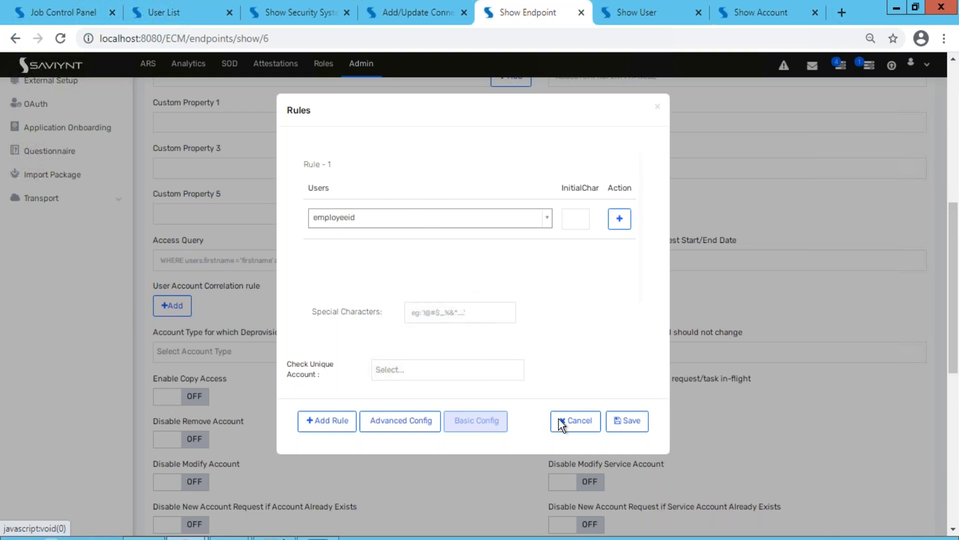
{"action": "left_click", "coordinate": [574, 420]}
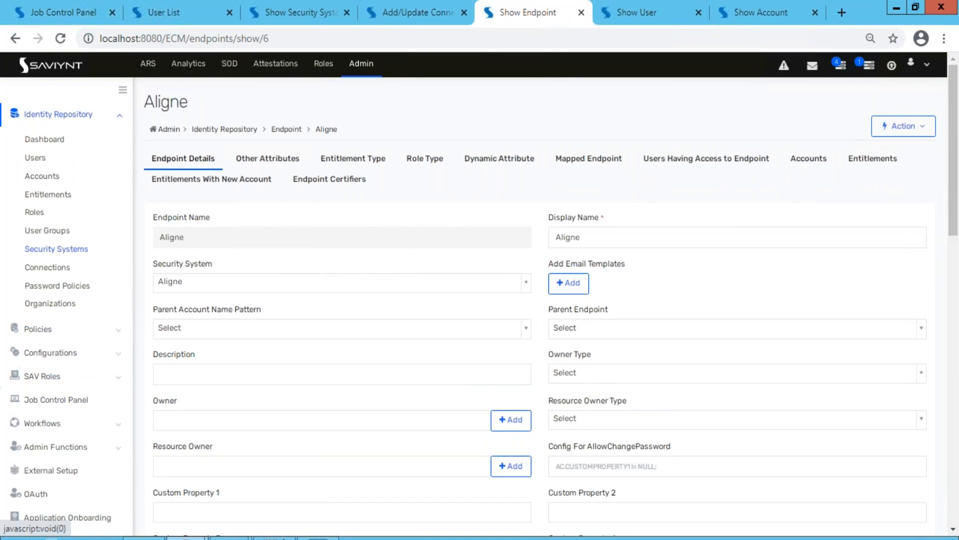
Examine the Account Name Rule's advanced SQL query and basic user attribute options, and close it without saving.
{"action": "scroll", "coordinate": [10, 375], "scroll_direction": "down", "scroll_amount": 8}
{"action": "scroll", "coordinate": [490, 245], "scroll_direction": "down", "scroll_amount": 3}
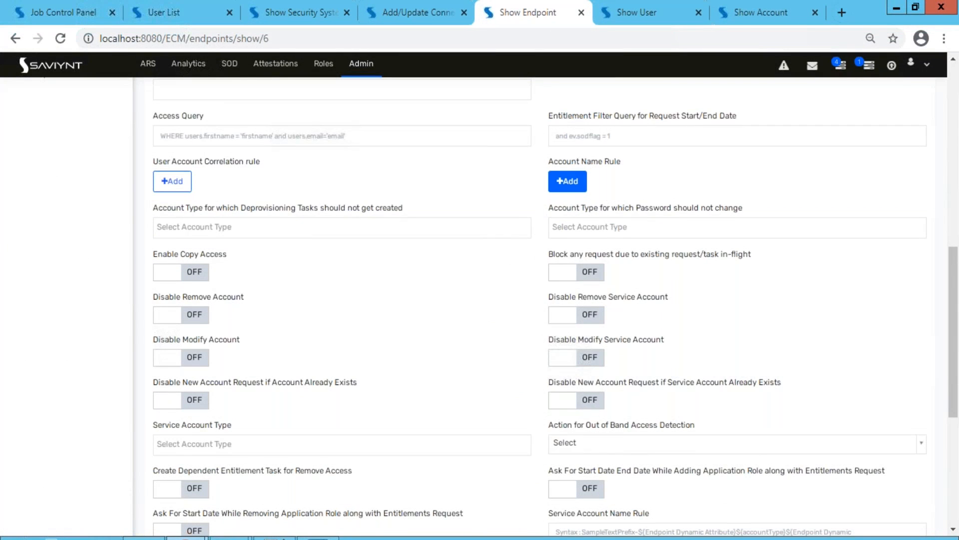
{"action": "left_click", "coordinate": [561, 192]}
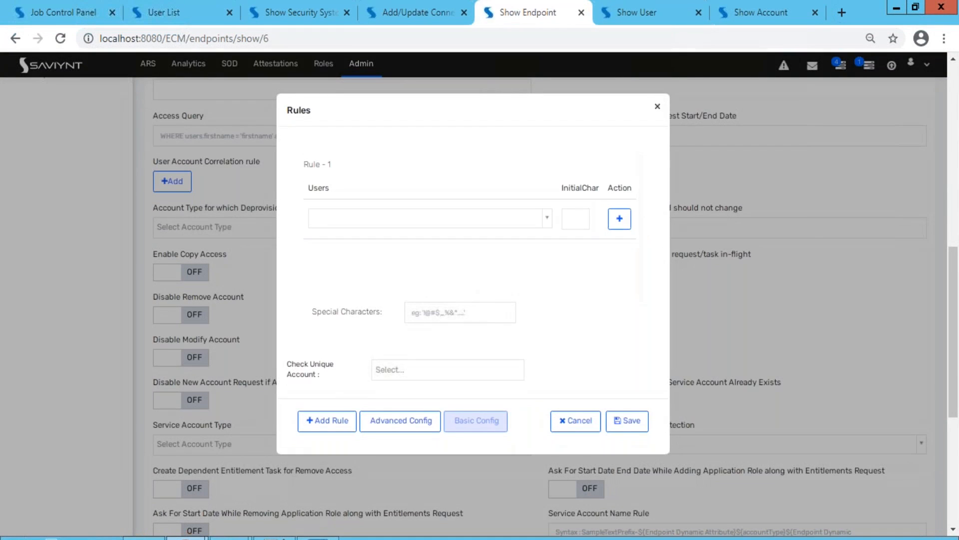
{"action": "left_click", "coordinate": [392, 412]}
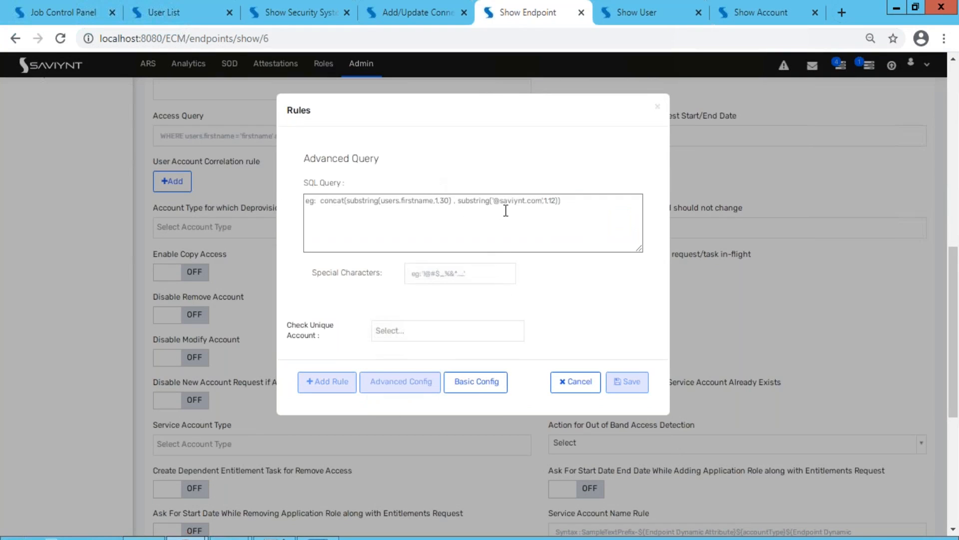
{"action": "left_click", "coordinate": [470, 398]}
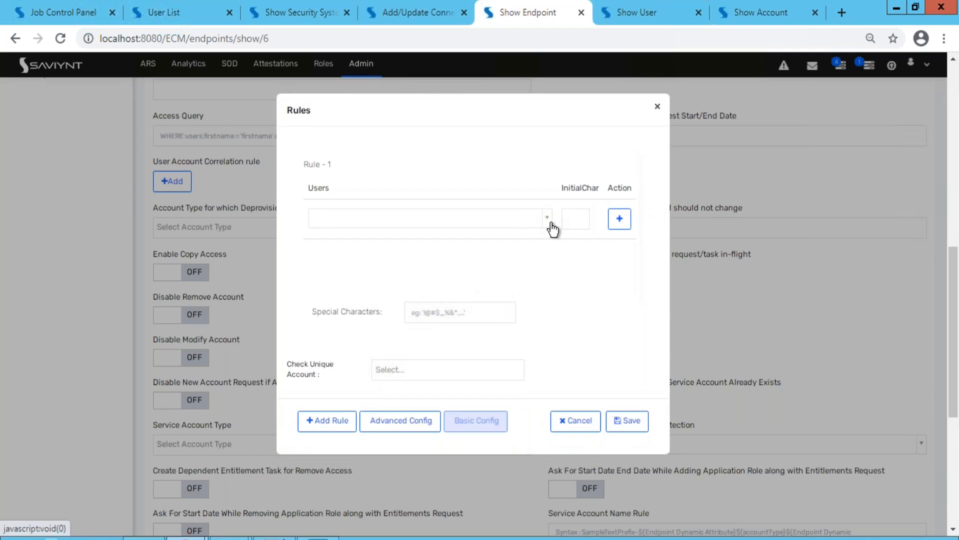
{"action": "left_click", "coordinate": [551, 224]}
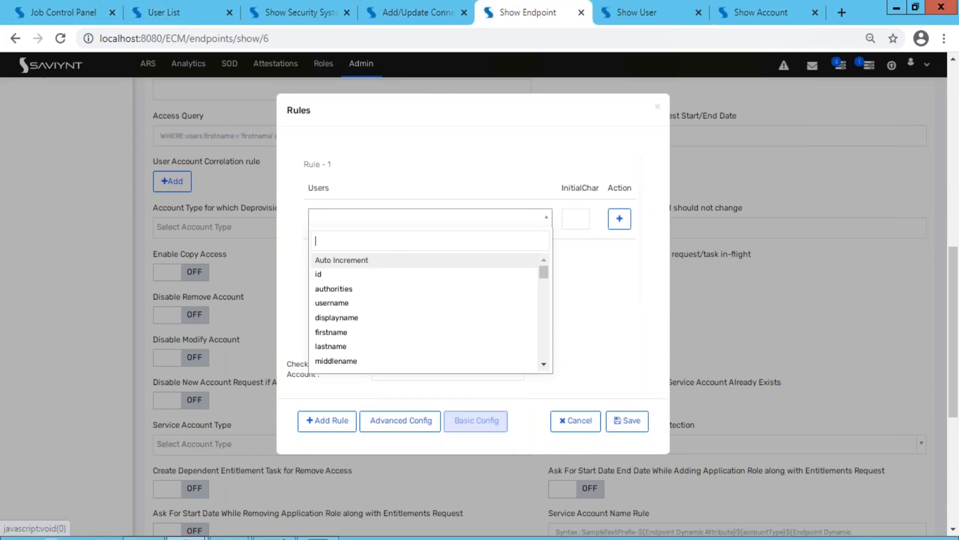
{"action": "left_click", "coordinate": [583, 420]}
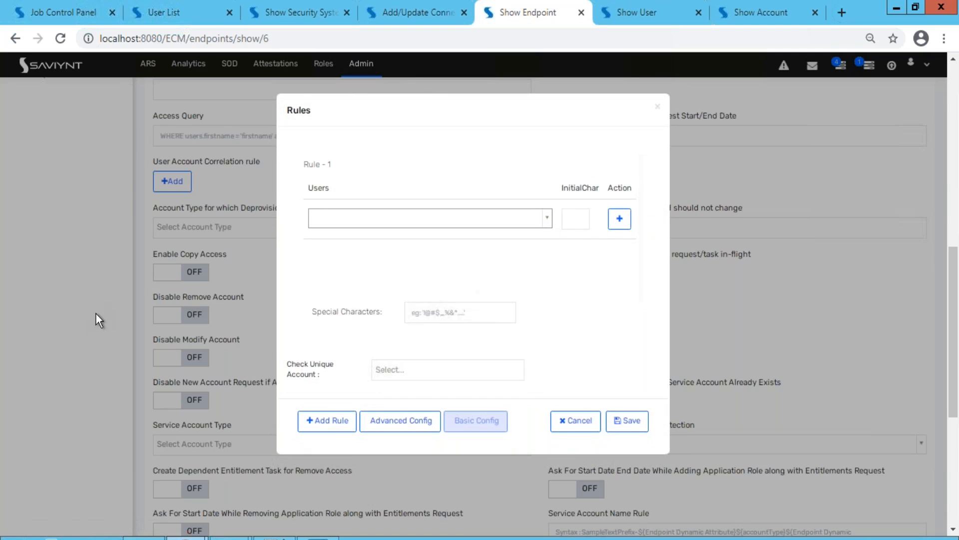
{"action": "left_click", "coordinate": [560, 414]}
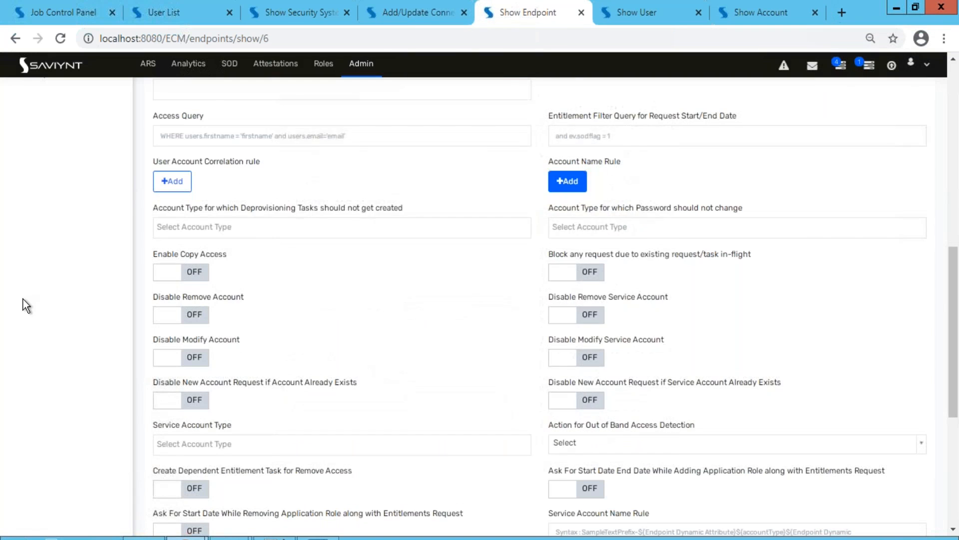
Open the Global Configurations and review the Register User settings and their dynamic attributes.
{"action": "scroll", "coordinate": [23, 299], "scroll_direction": "up", "scroll_amount": 10}
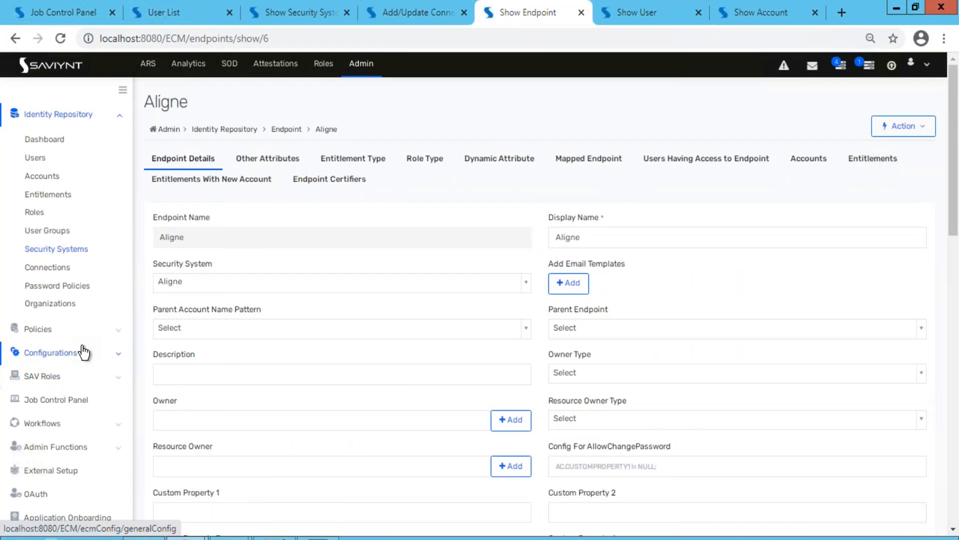
{"action": "left_click", "coordinate": [48, 350]}
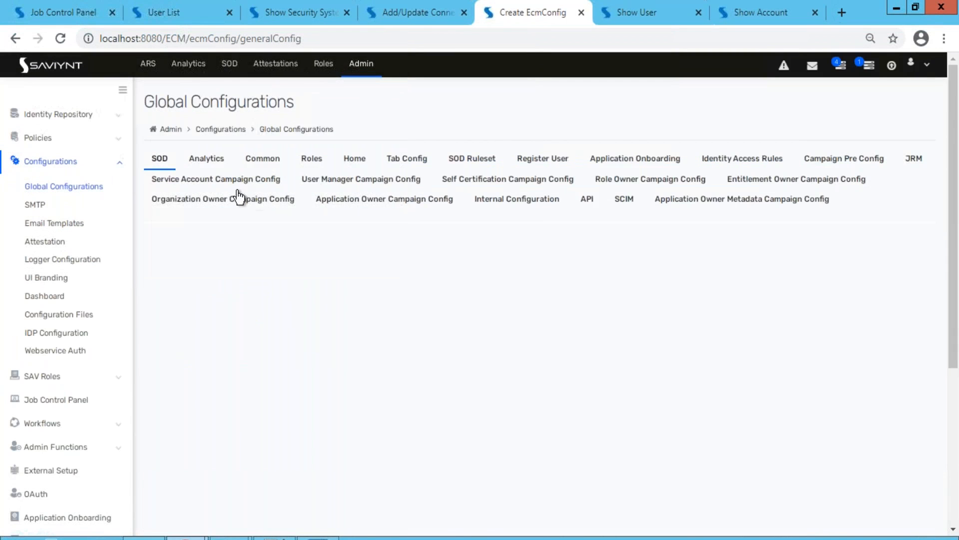
{"action": "left_click", "coordinate": [542, 159]}
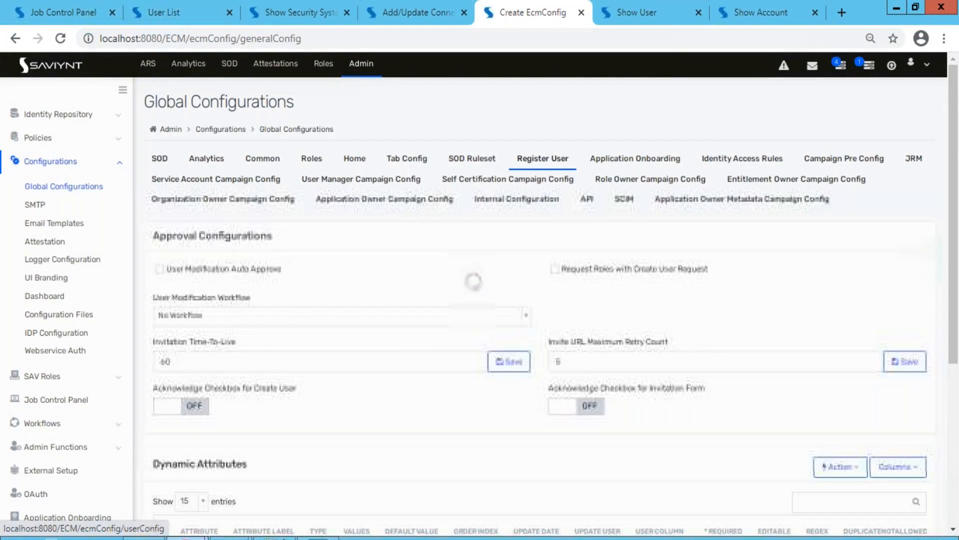
{"action": "scroll", "coordinate": [449, 293], "scroll_direction": "down", "scroll_amount": 5}
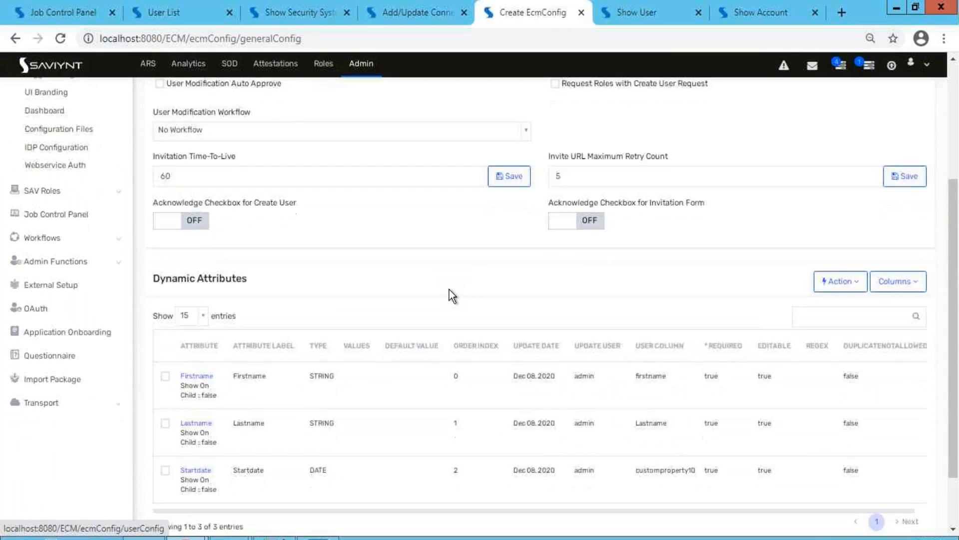
{"action": "scroll", "coordinate": [448, 290], "scroll_direction": "up", "scroll_amount": 5}
Open the System Username Generation Rule in the Home configurations and display its advanced SQL query form.
{"action": "left_click", "coordinate": [354, 158]}
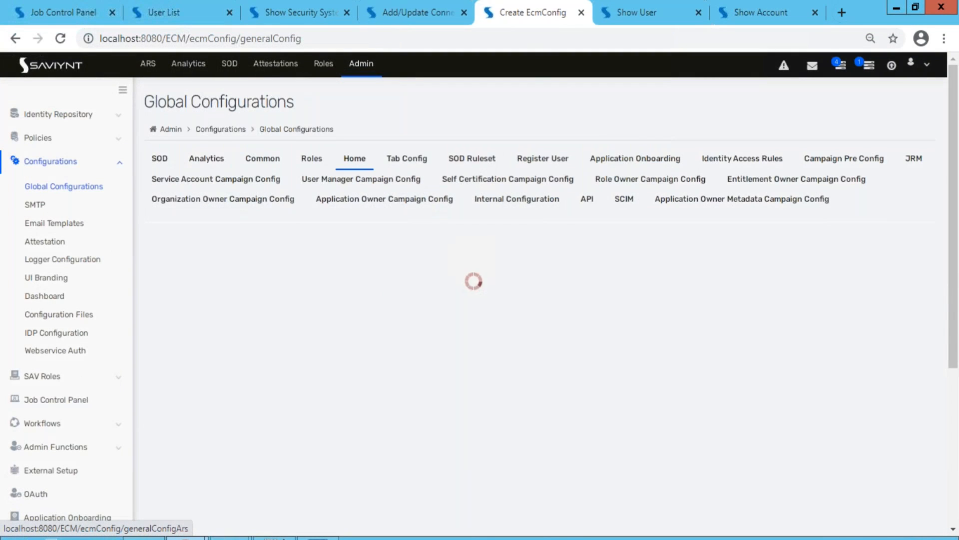
{"action": "scroll", "coordinate": [329, 259], "scroll_direction": "down", "scroll_amount": 15}
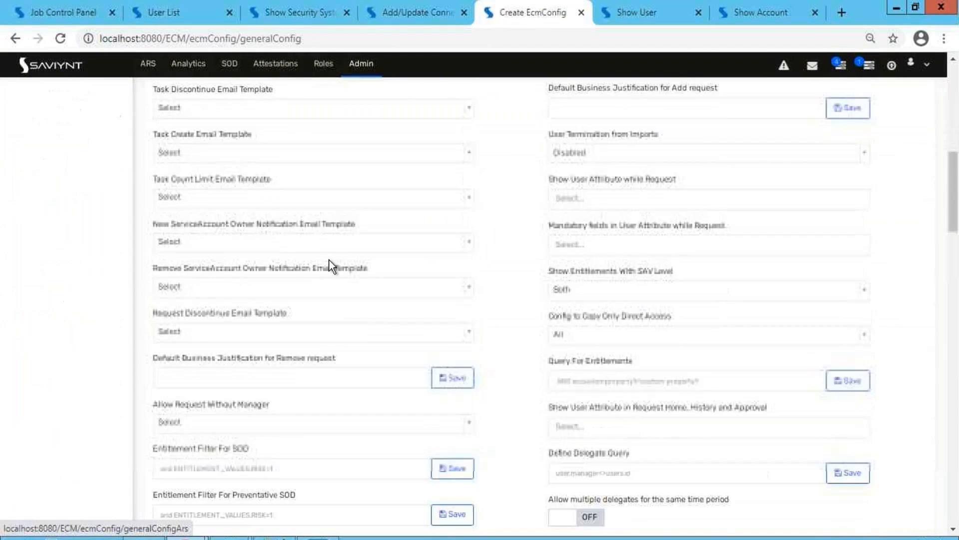
{"action": "scroll", "coordinate": [329, 259], "scroll_direction": "down", "scroll_amount": 5}
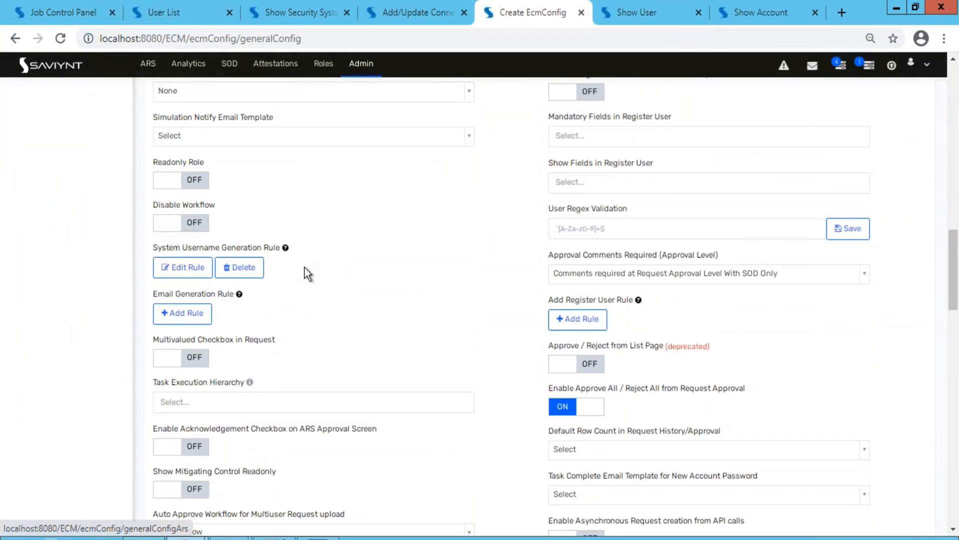
{"action": "left_click", "coordinate": [176, 266]}
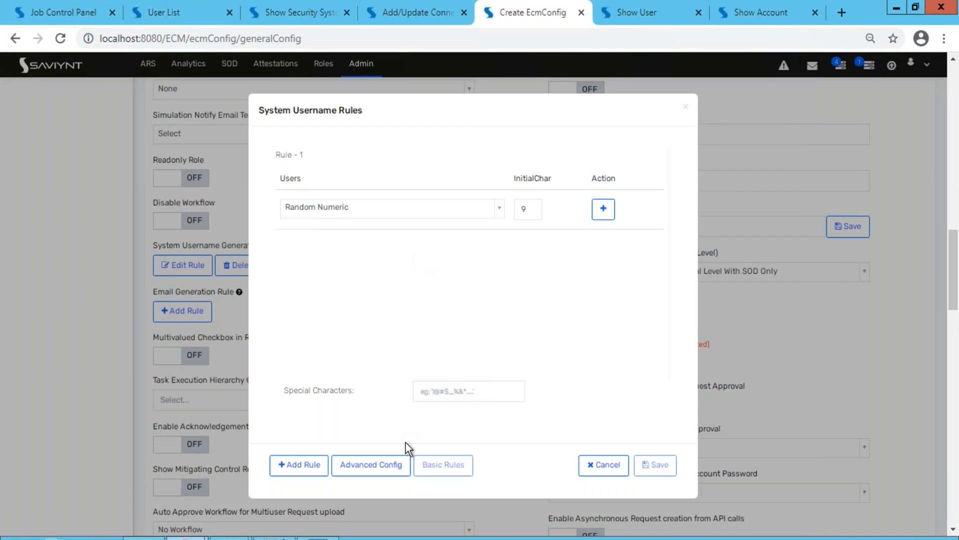
{"action": "left_click", "coordinate": [388, 470]}
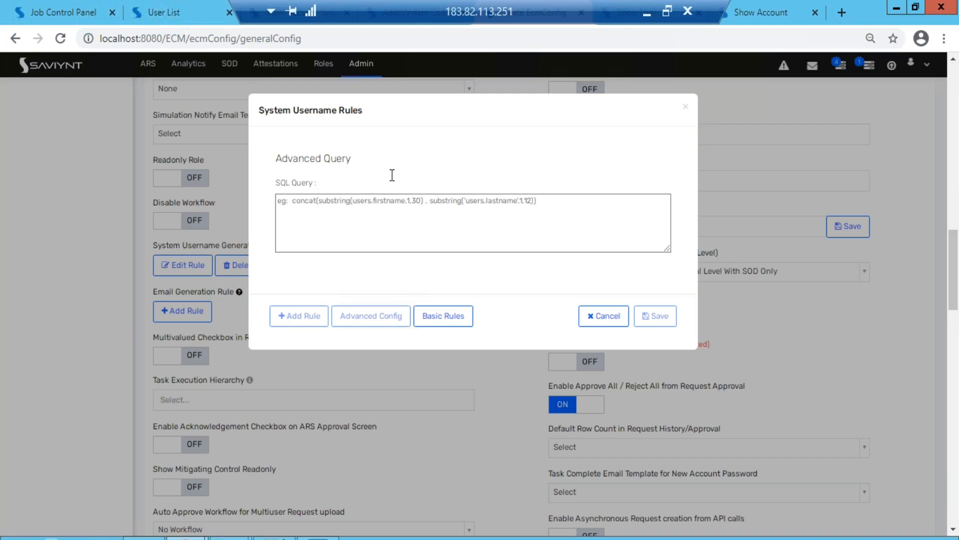
Switch from the remote session to Notepad++ and find the username generation queries in Register USer Guide.txt.
{"action": "left_click", "coordinate": [647, 12]}
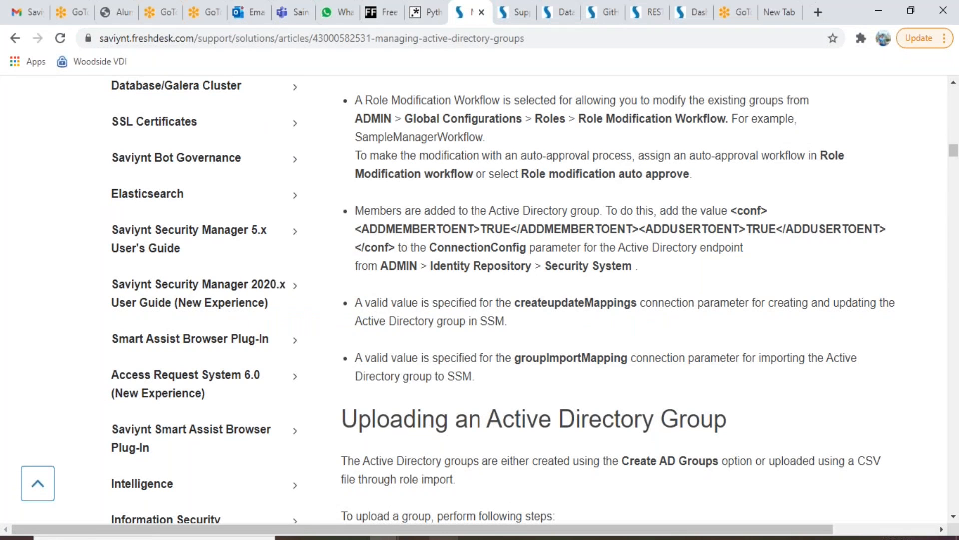
{"action": "left_click", "coordinate": [414, 537]}
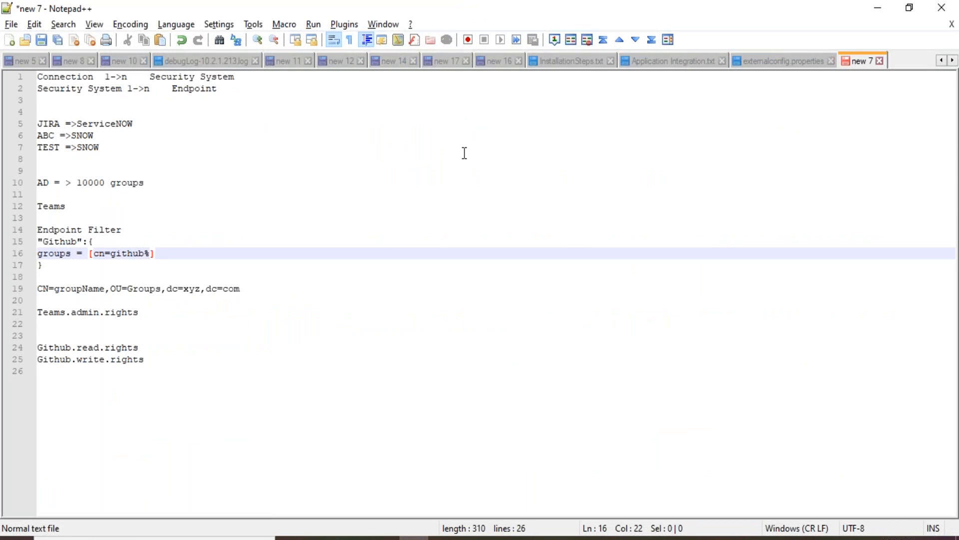
{"action": "left_click", "coordinate": [944, 60]}
{"action": "left_click", "coordinate": [944, 60]}
{"action": "left_click", "coordinate": [944, 60]}
{"action": "left_click", "coordinate": [944, 60]}
{"action": "left_click", "coordinate": [944, 61]}
{"action": "left_click", "coordinate": [944, 60]}
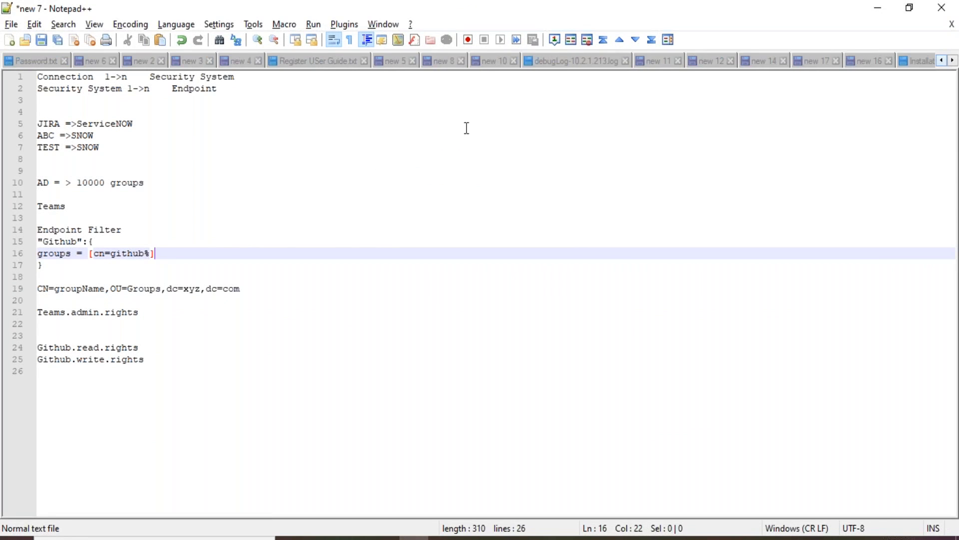
{"action": "left_click", "coordinate": [298, 60]}
{"action": "scroll", "coordinate": [236, 212], "scroll_direction": "down", "scroll_amount": 12}
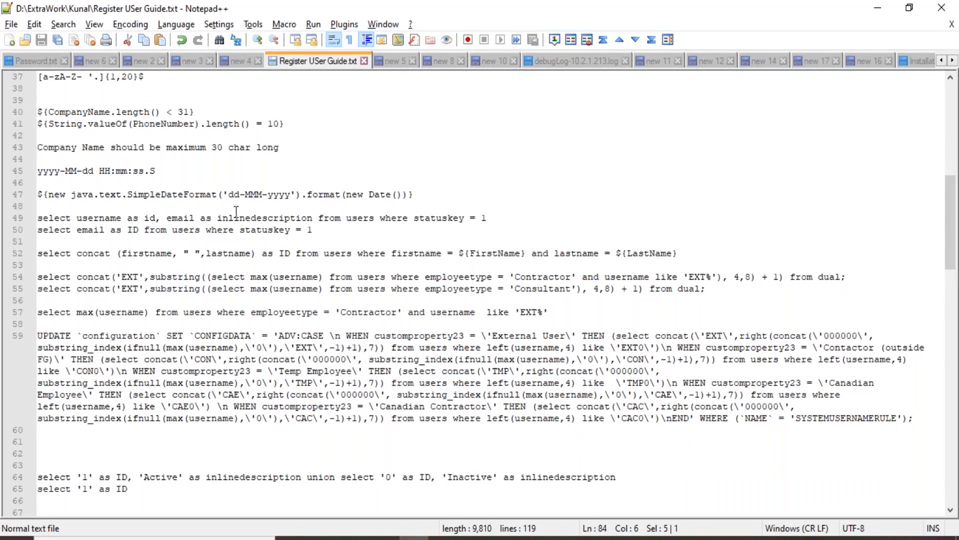
Find the employee-type username rule in the new 10 note and examine its Consultant case with the concat of EXT and 00001.
{"action": "left_click", "coordinate": [387, 62]}
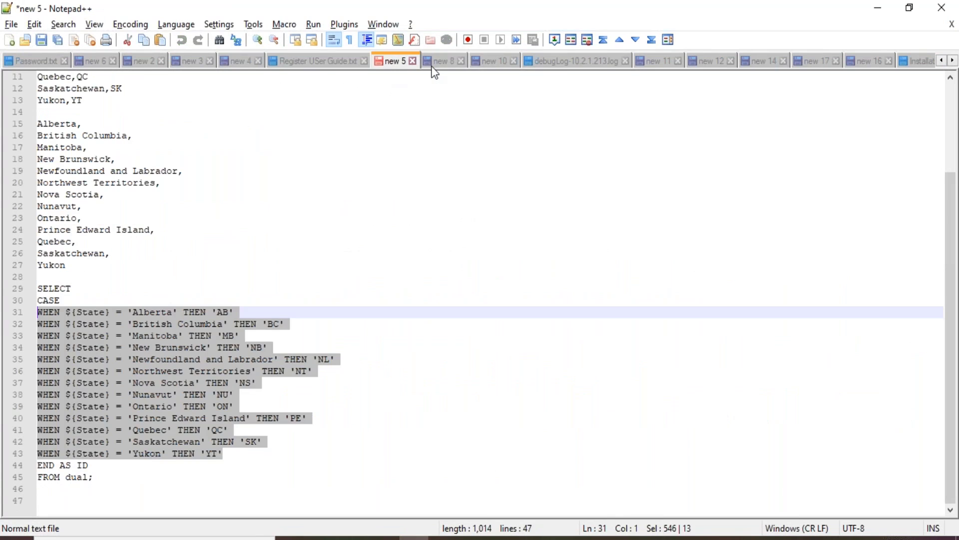
{"action": "left_click", "coordinate": [433, 62]}
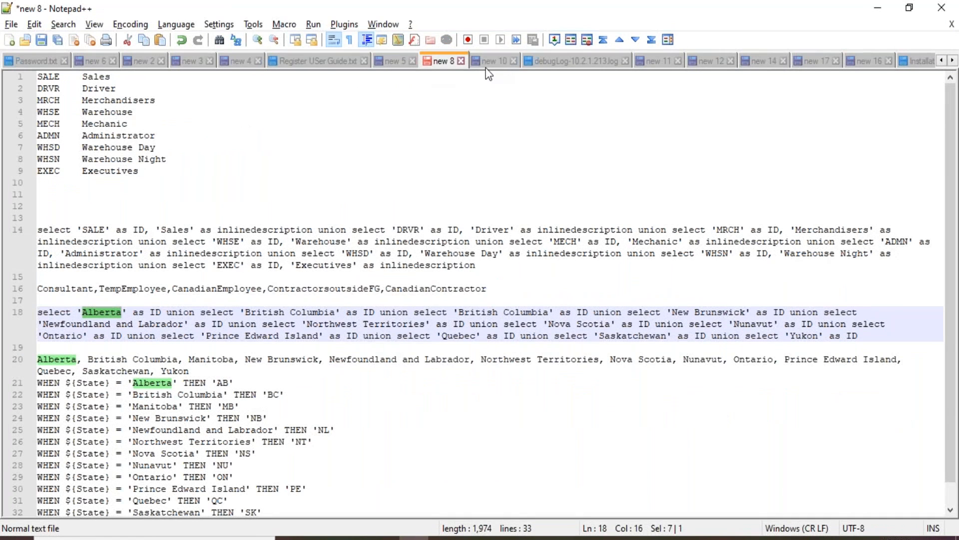
{"action": "left_click", "coordinate": [492, 61]}
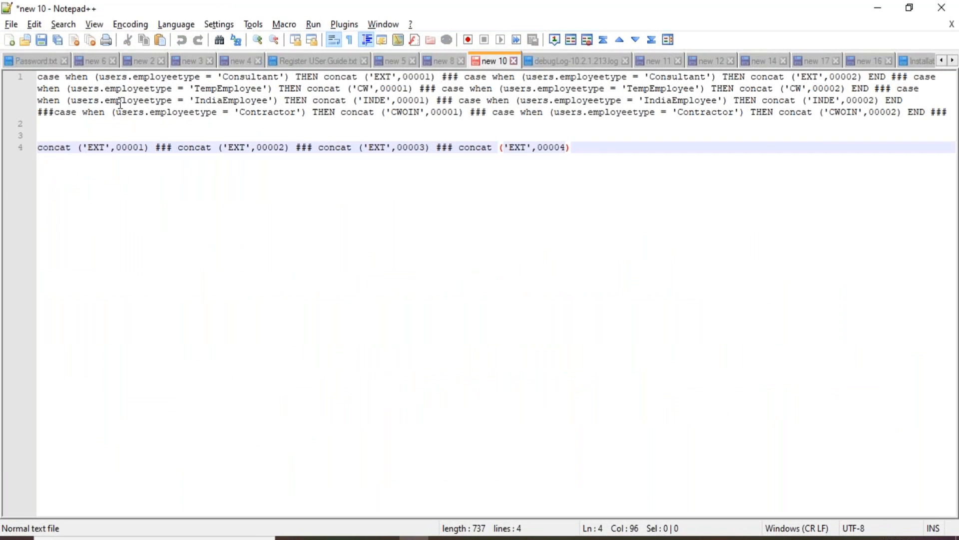
{"action": "double_click", "coordinate": [51, 80]}
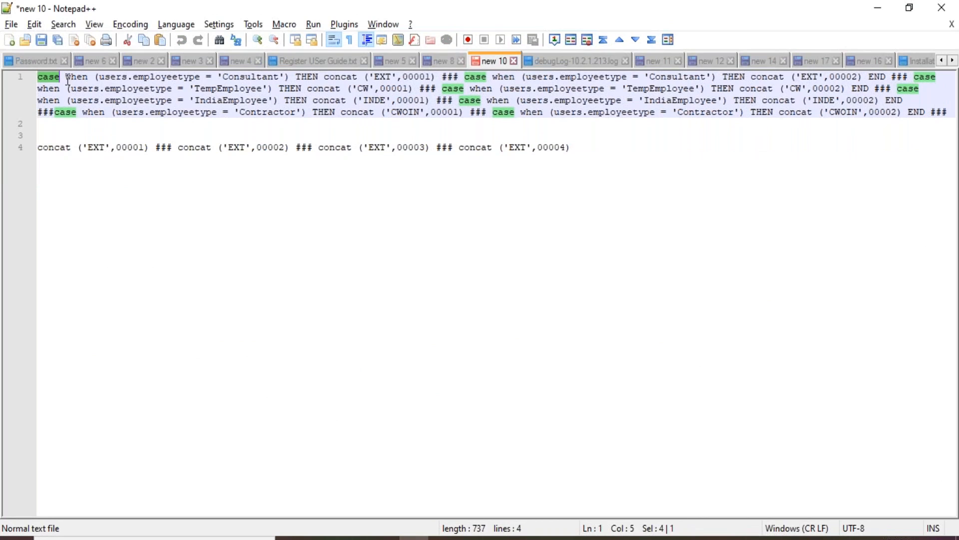
{"action": "double_click", "coordinate": [152, 79]}
{"action": "left_click", "coordinate": [233, 79]}
{"action": "double_click", "coordinate": [232, 79]}
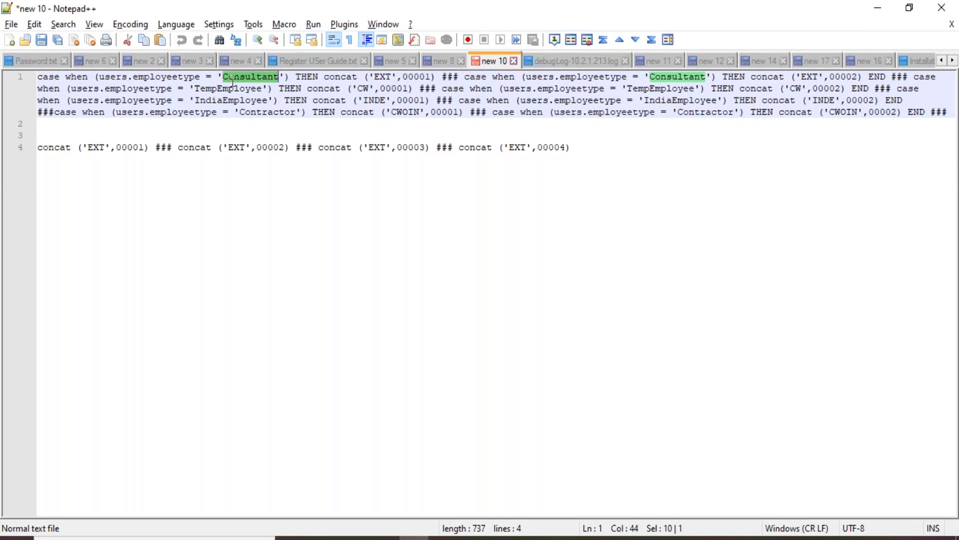
{"action": "double_click", "coordinate": [344, 76]}
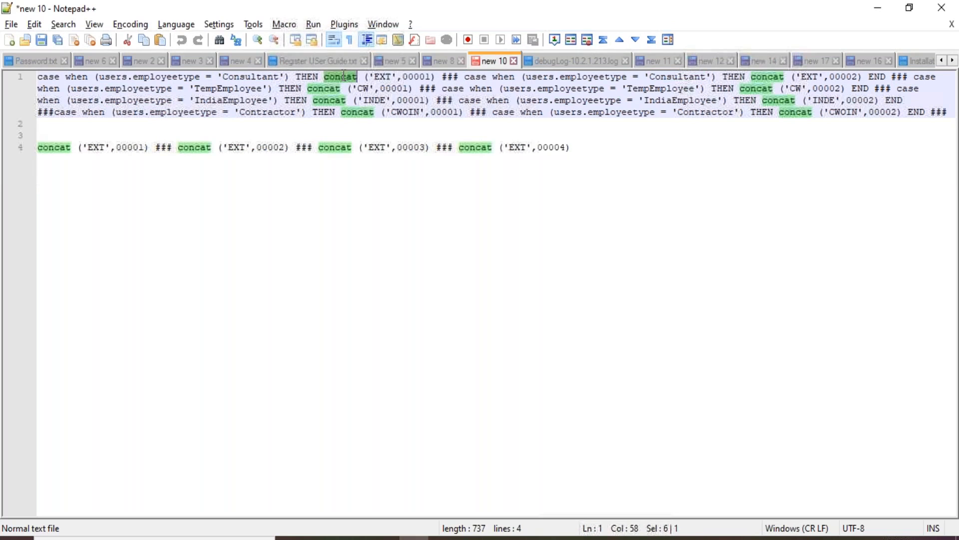
{"action": "left_click_drag", "start_coordinate": [404, 78], "coordinate": [394, 78]}
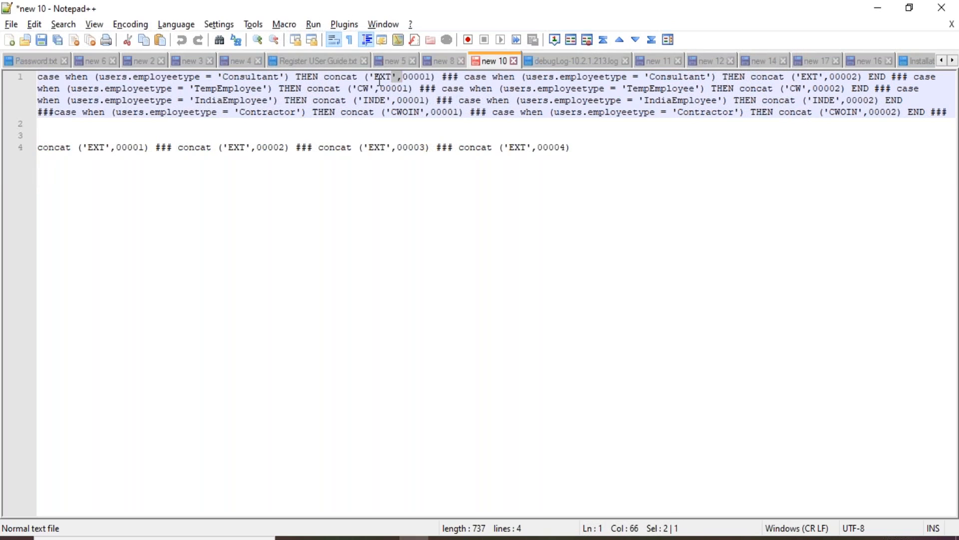
{"action": "double_click", "coordinate": [382, 77]}
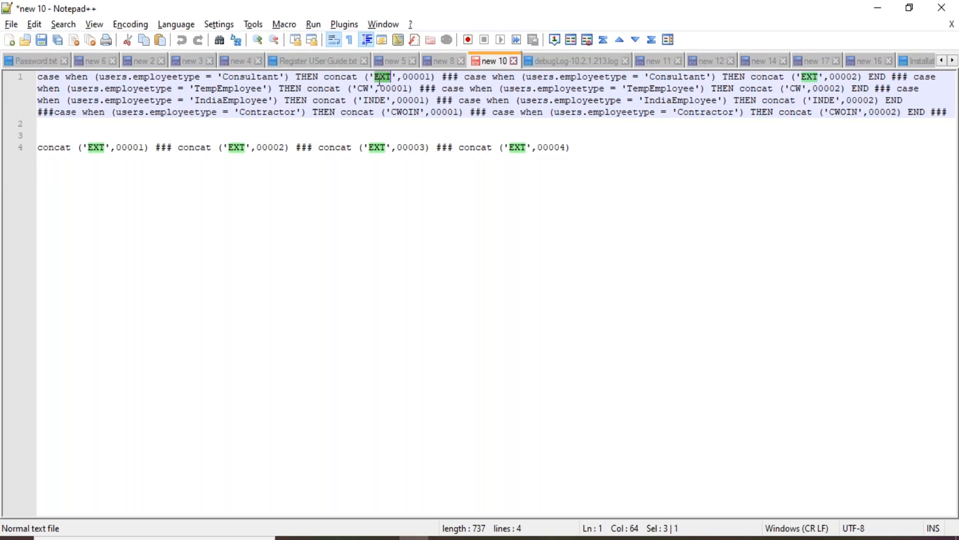
{"action": "left_click", "coordinate": [415, 81]}
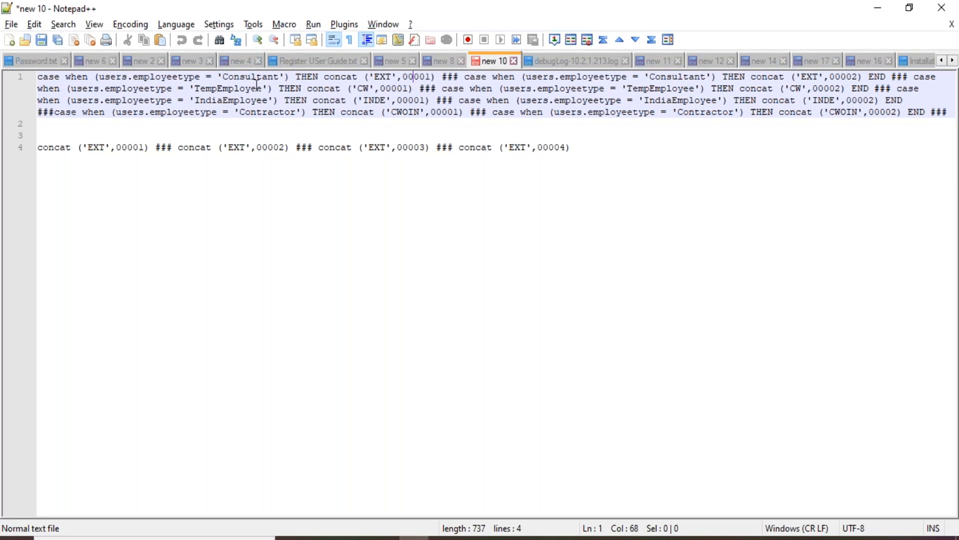
Look through the other open notes and Register USer Guide.txt for the SYSTEMUSERNAMERULE query, and display the new 11 note.
{"action": "left_click", "coordinate": [102, 66]}
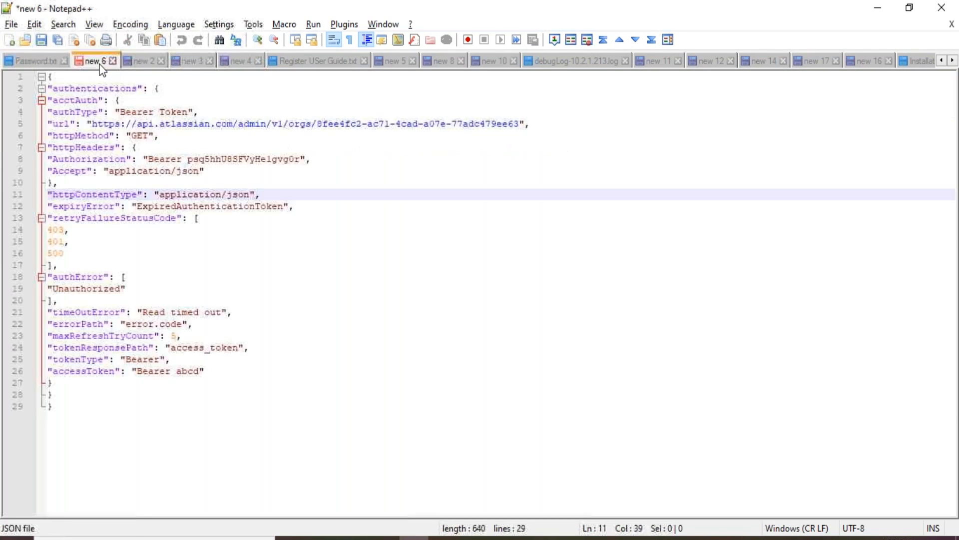
{"action": "left_click", "coordinate": [126, 62]}
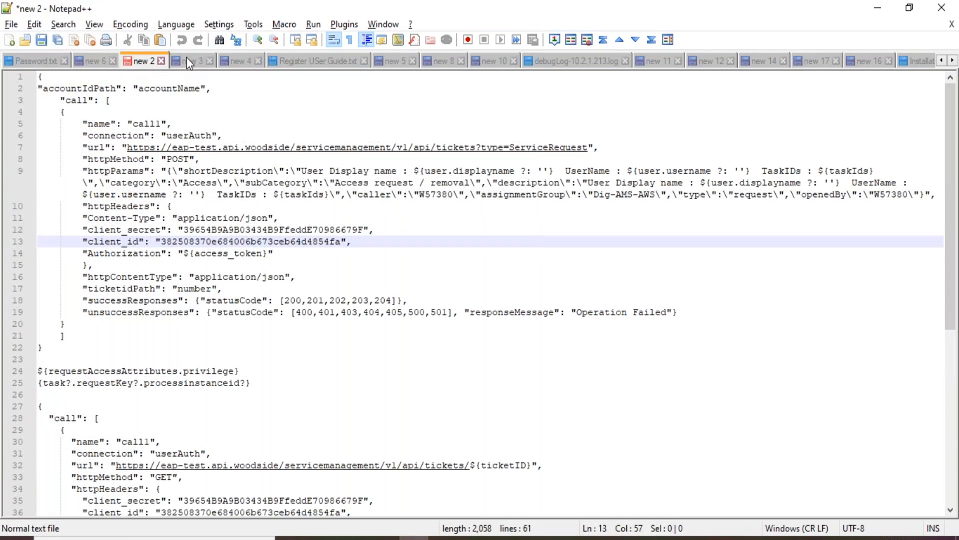
{"action": "left_click", "coordinate": [192, 59]}
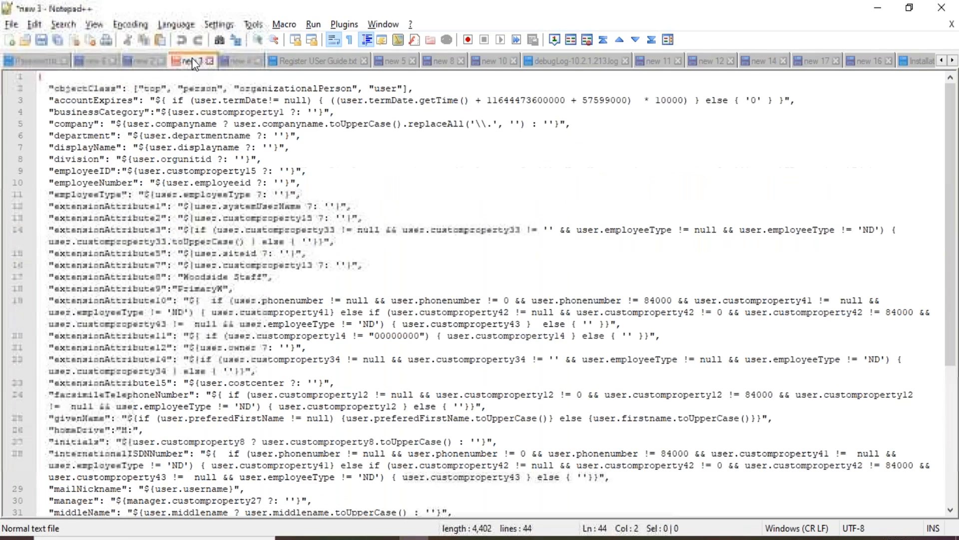
{"action": "left_click", "coordinate": [236, 61]}
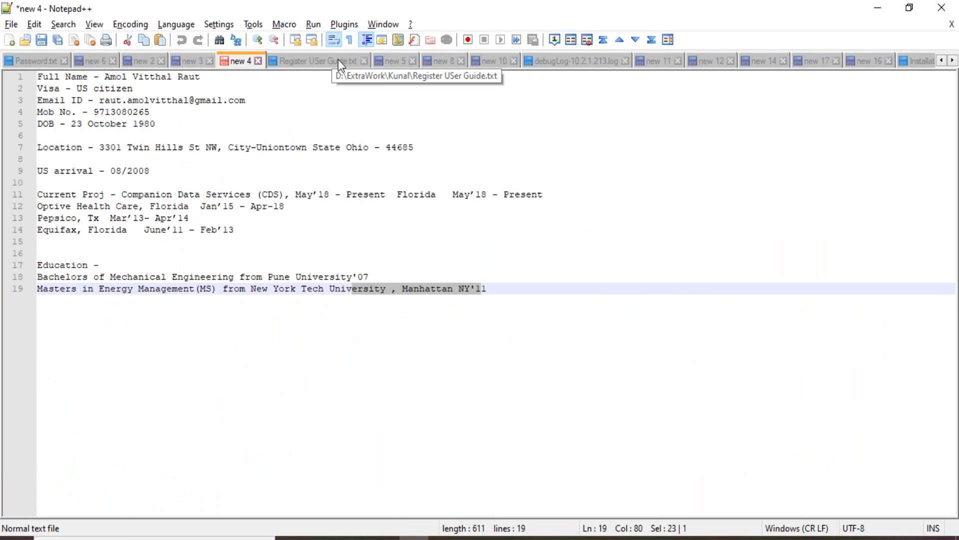
{"action": "left_click", "coordinate": [342, 64]}
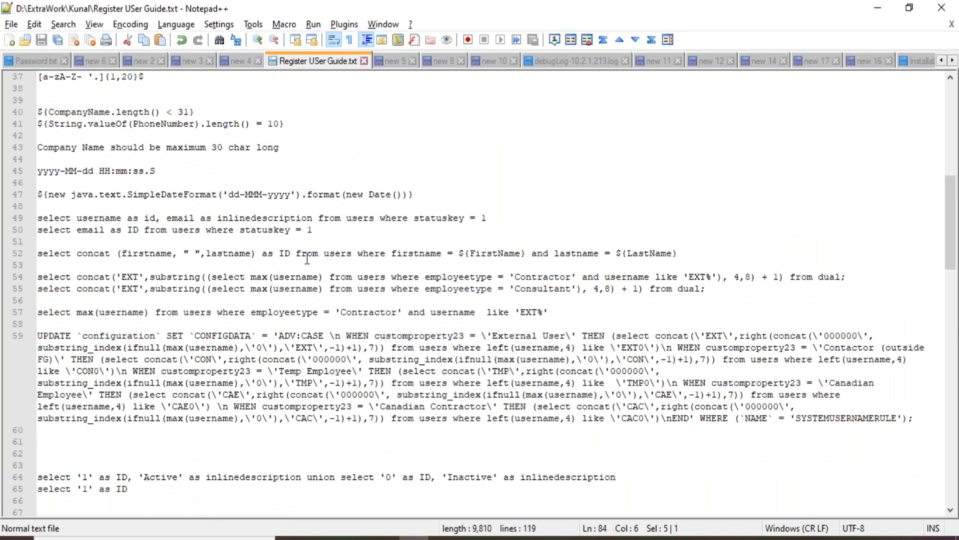
{"action": "scroll", "coordinate": [307, 258], "scroll_direction": "down", "scroll_amount": 2}
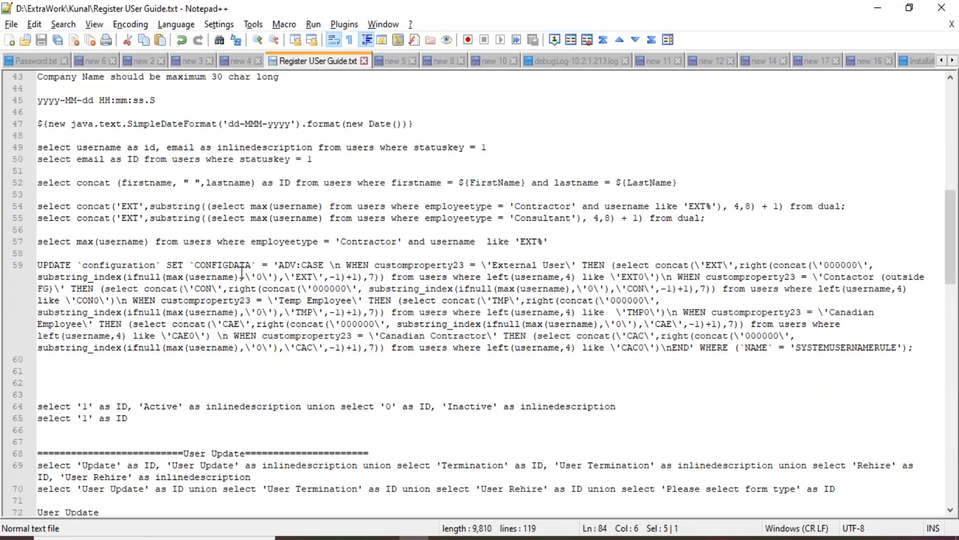
{"action": "scroll", "coordinate": [282, 276], "scroll_direction": "down", "scroll_amount": 7}
{"action": "scroll", "coordinate": [282, 275], "scroll_direction": "up", "scroll_amount": 1}
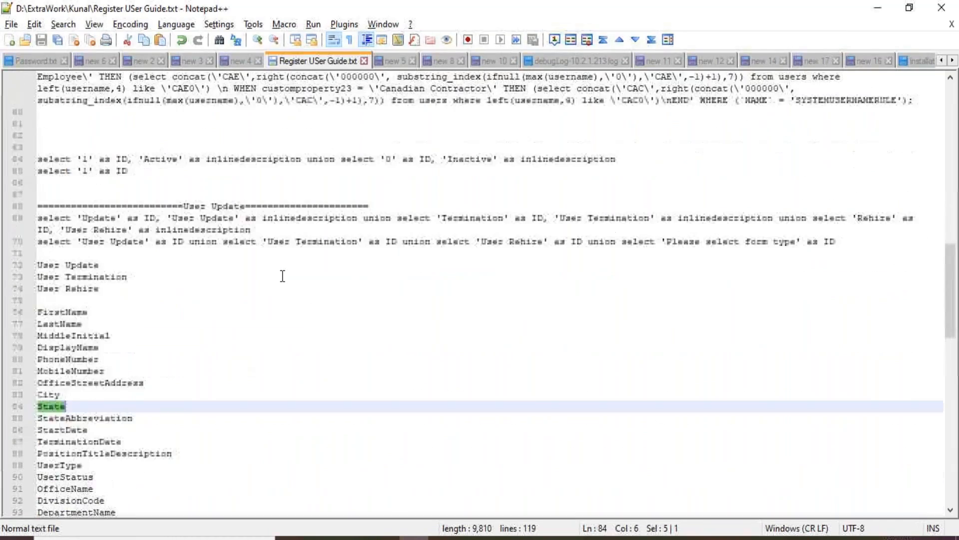
{"action": "left_click", "coordinate": [658, 61]}
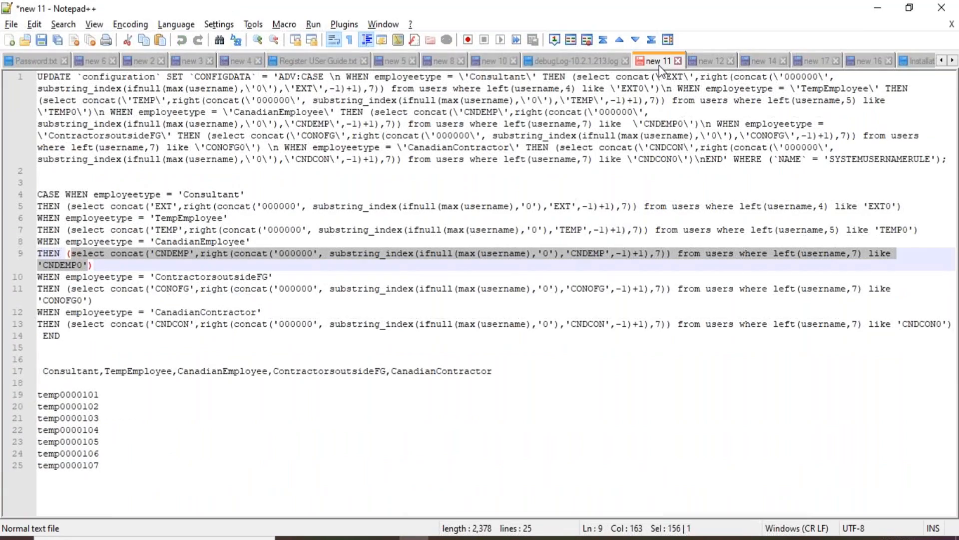
Highlight the whole CASE query in new 11 and examine its Consultant branch with the EXT prefix.
{"action": "left_click", "coordinate": [70, 338]}
{"action": "left_click_drag", "start_coordinate": [70, 339], "coordinate": [37, 194]}
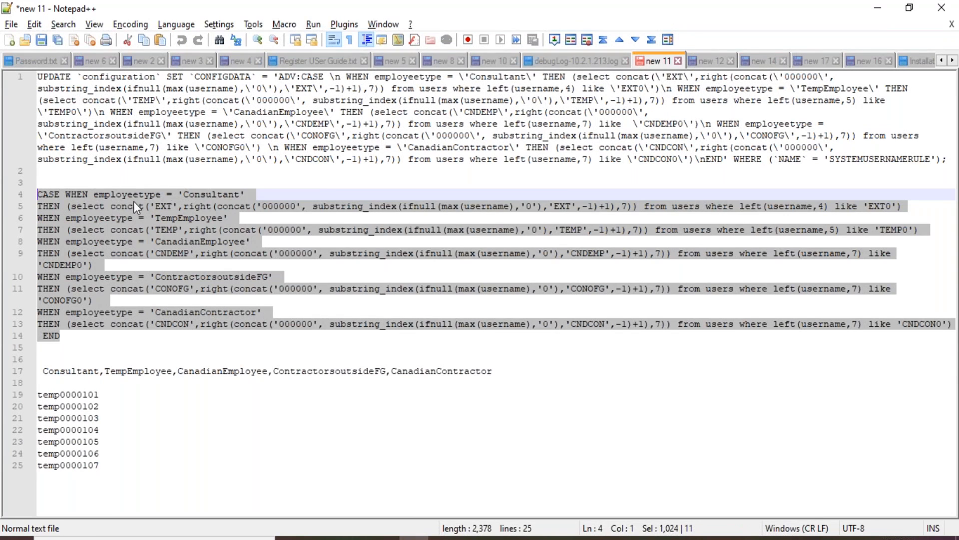
{"action": "double_click", "coordinate": [205, 194]}
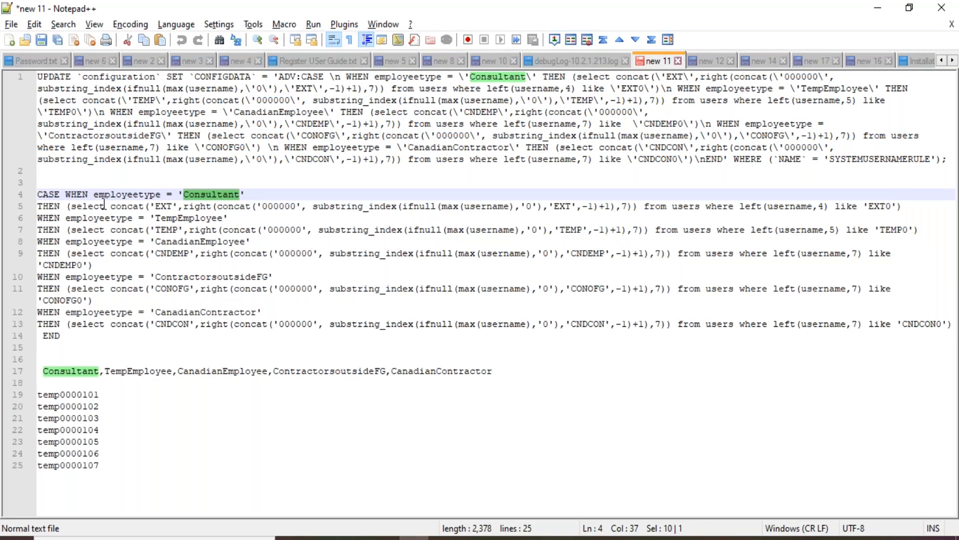
{"action": "double_click", "coordinate": [165, 206]}
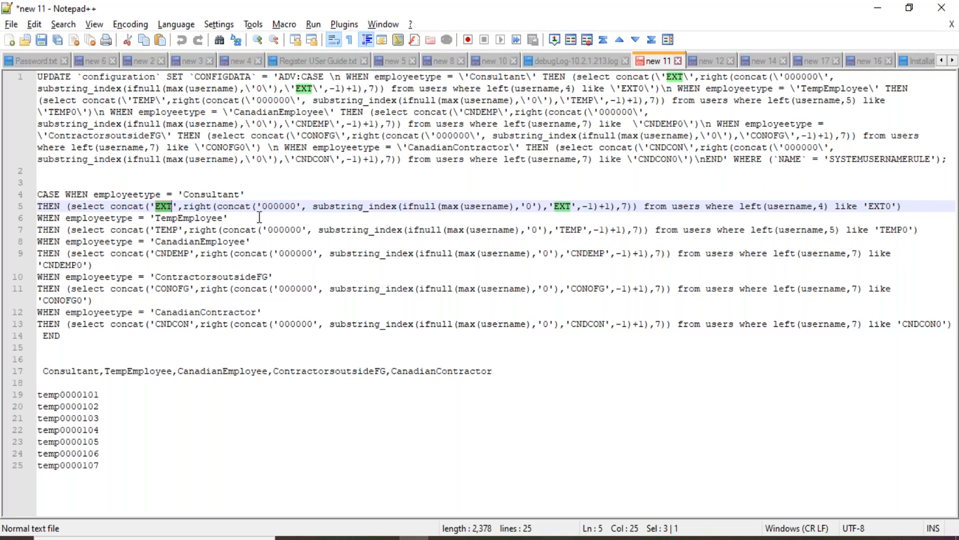
{"action": "triple_click", "coordinate": [276, 212]}
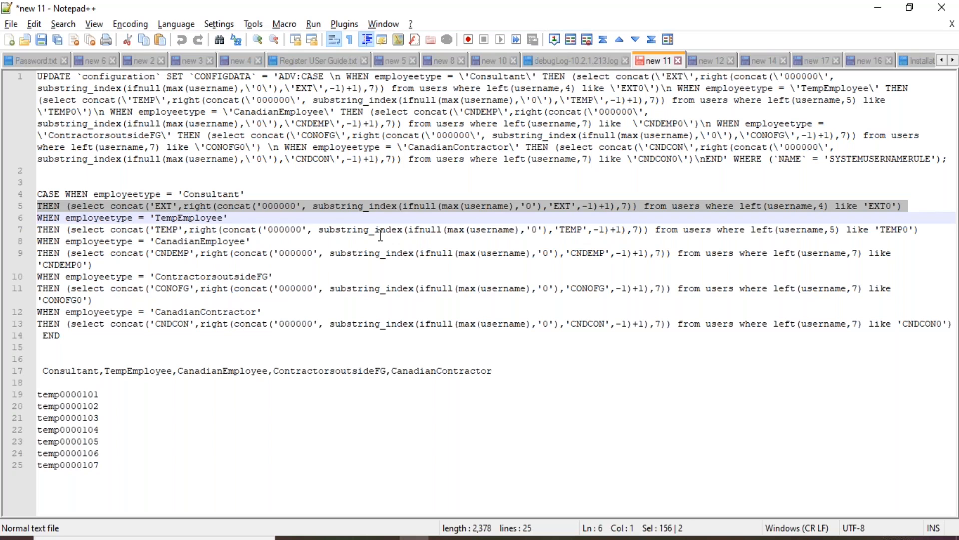
Examine how the TempEmployee and Consultant branches use max(username), the TEMP0 and EXT0 filters and the +1 increment.
{"action": "double_click", "coordinate": [429, 229]}
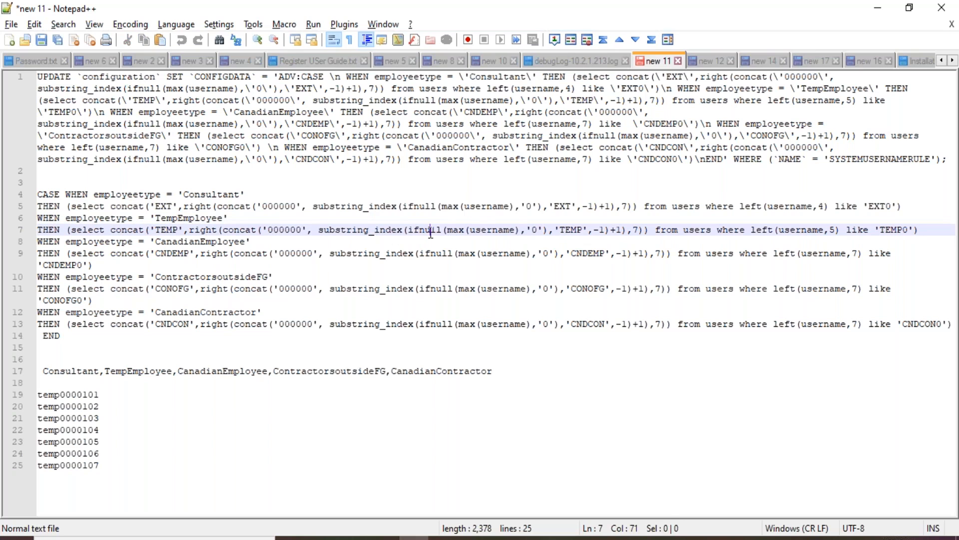
{"action": "double_click", "coordinate": [456, 229]}
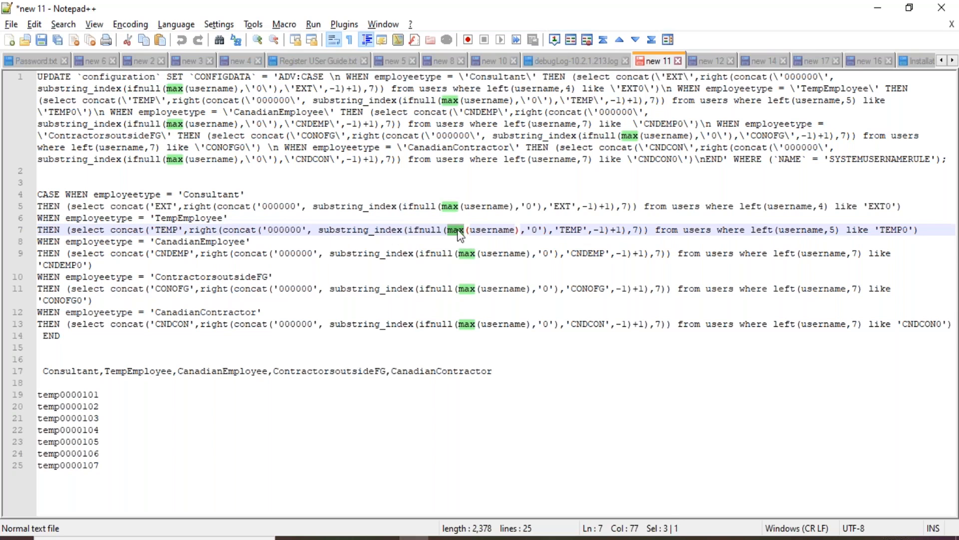
{"action": "double_click", "coordinate": [486, 230]}
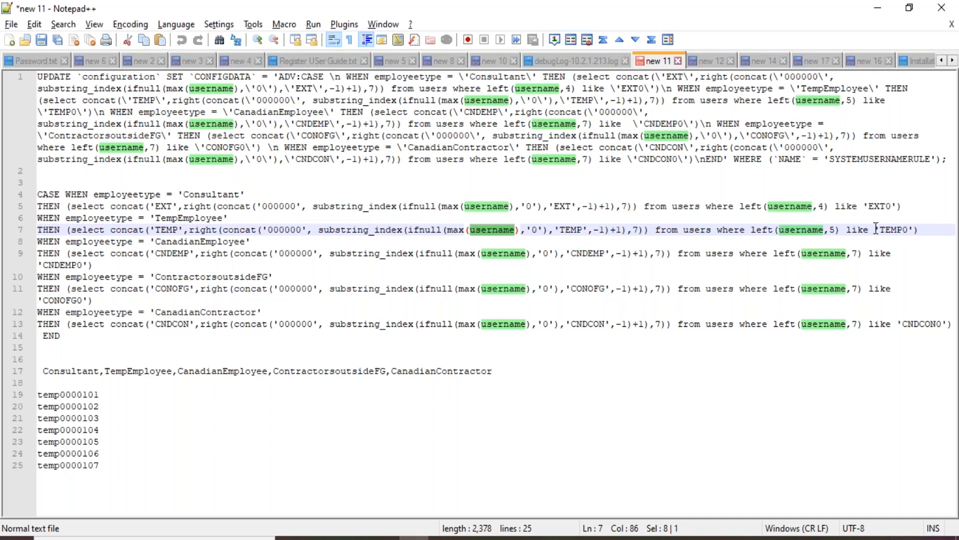
{"action": "double_click", "coordinate": [891, 230]}
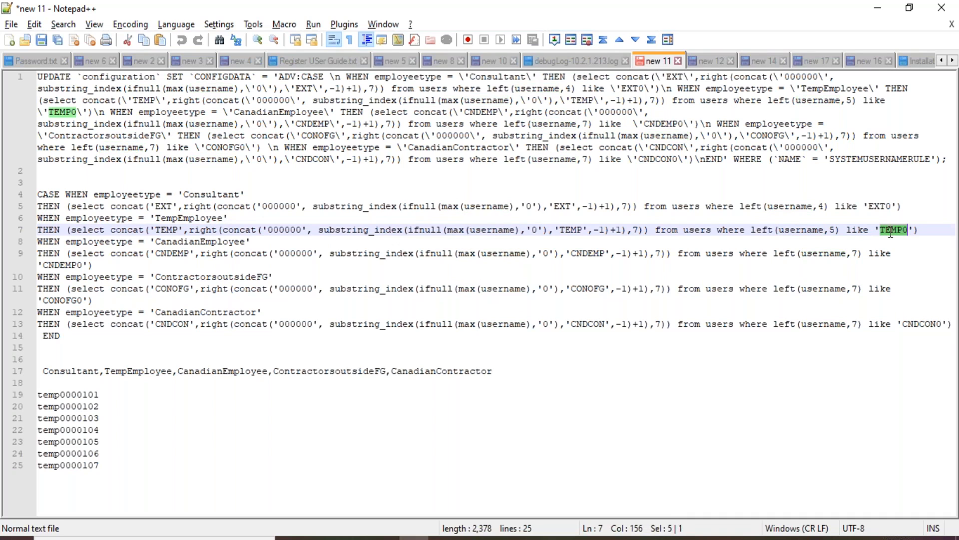
{"action": "double_click", "coordinate": [879, 206]}
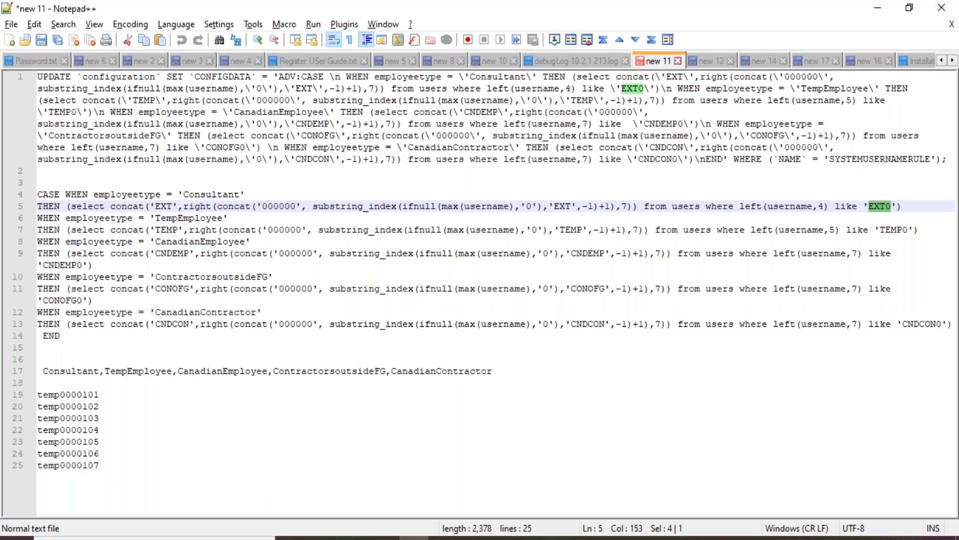
{"action": "double_click", "coordinate": [452, 207]}
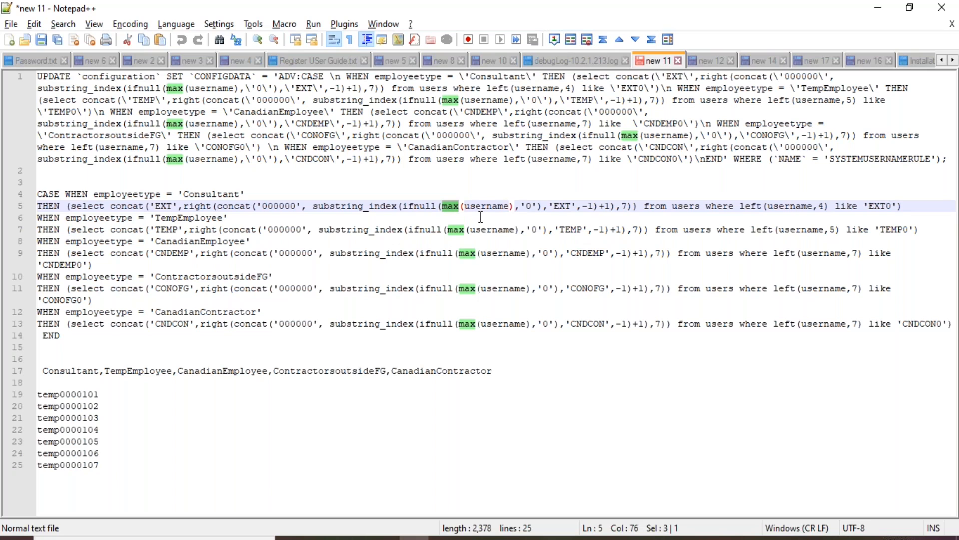
{"action": "left_click", "coordinate": [613, 206]}
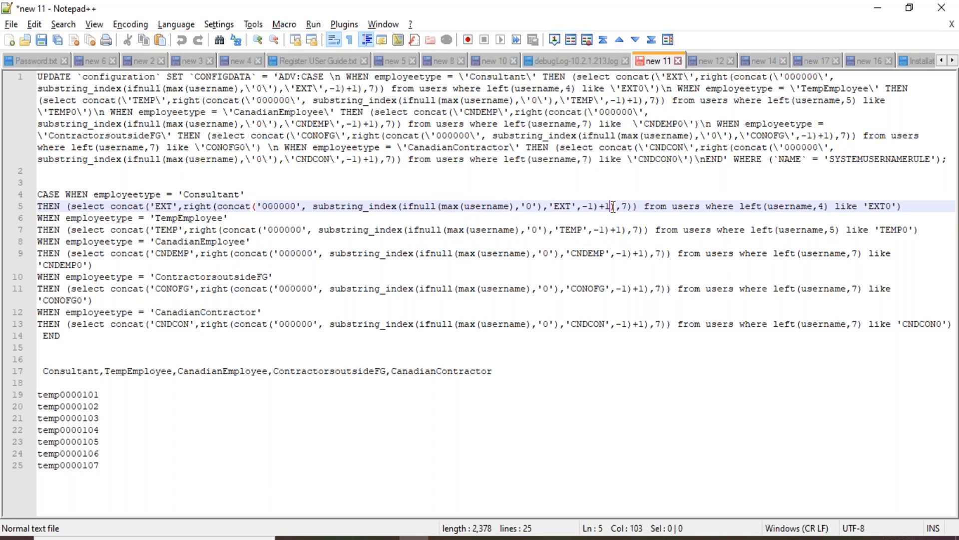
{"action": "double_click", "coordinate": [607, 207]}
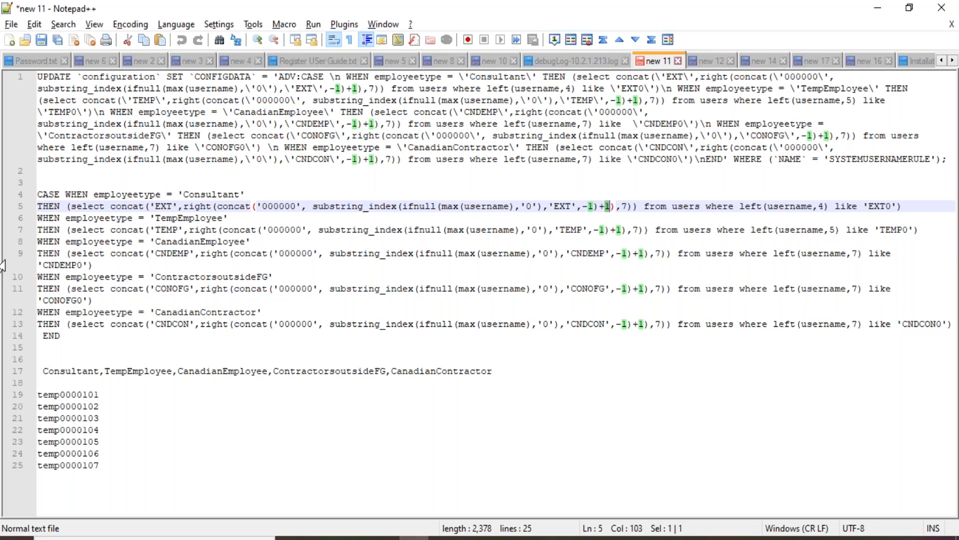
Switch back to the Saviynt remote session, cancel the System Username Rules dialog and close the Global Configurations page.
{"action": "key", "text": "alt+Tab"}
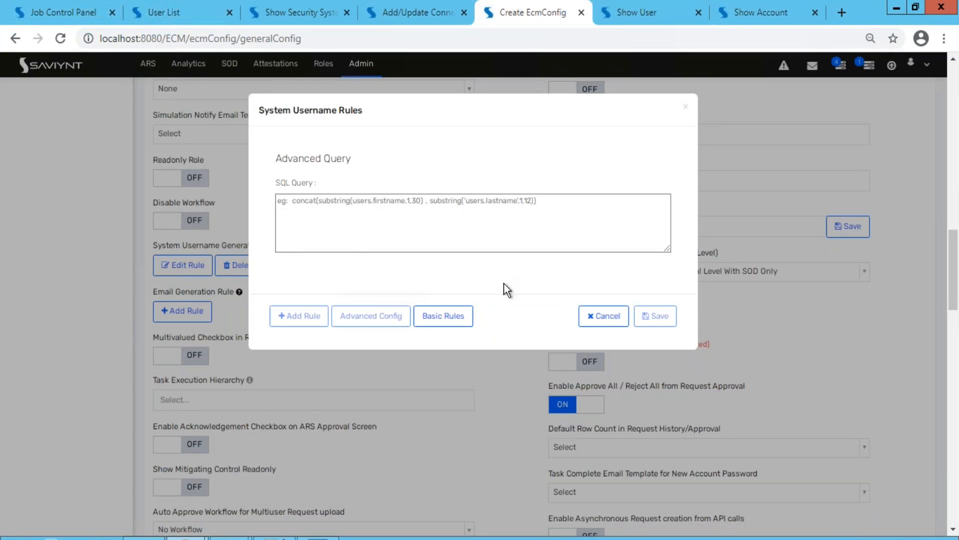
{"action": "left_click", "coordinate": [618, 324]}
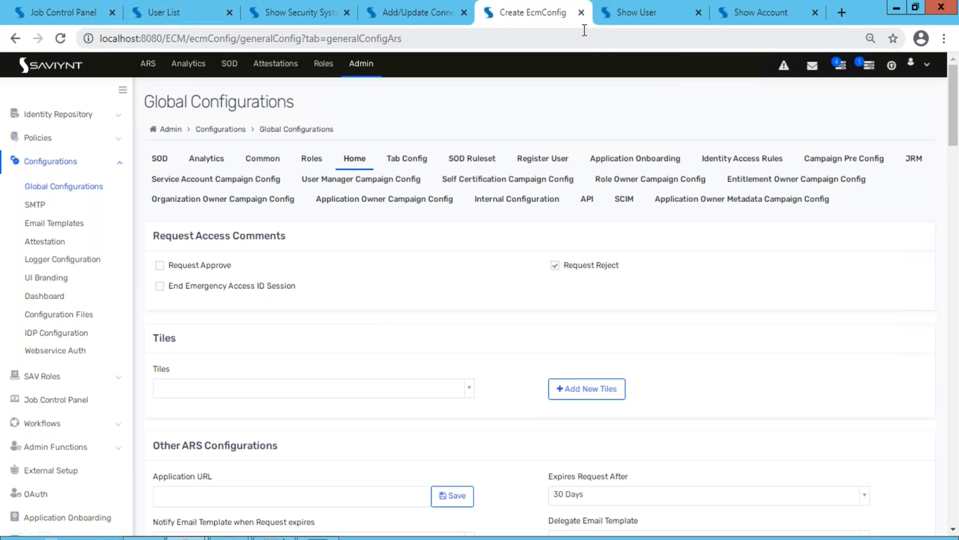
{"action": "left_click", "coordinate": [582, 12]}
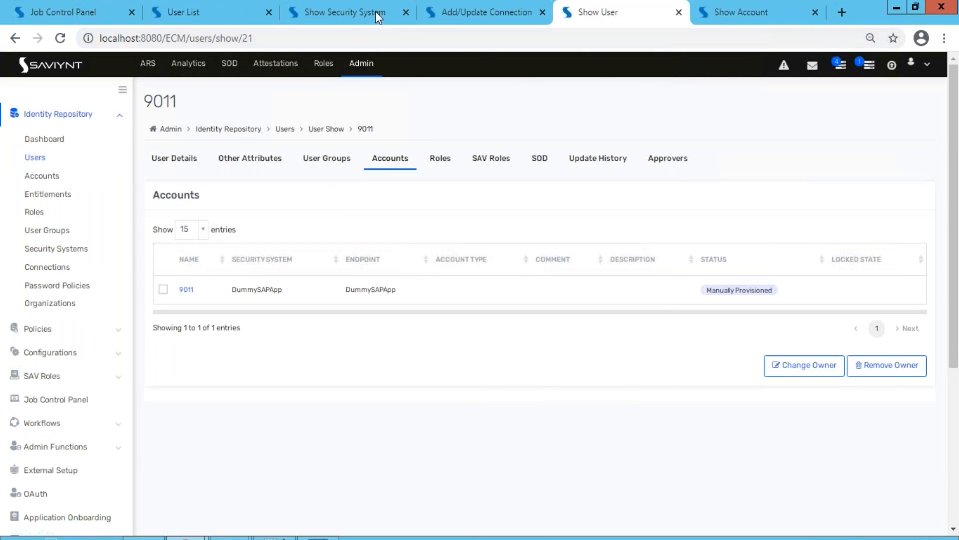
Display the Zendesk security system's endpoints and open the Zendesk endpoint in a new browser tab.
{"action": "left_click", "coordinate": [386, 16]}
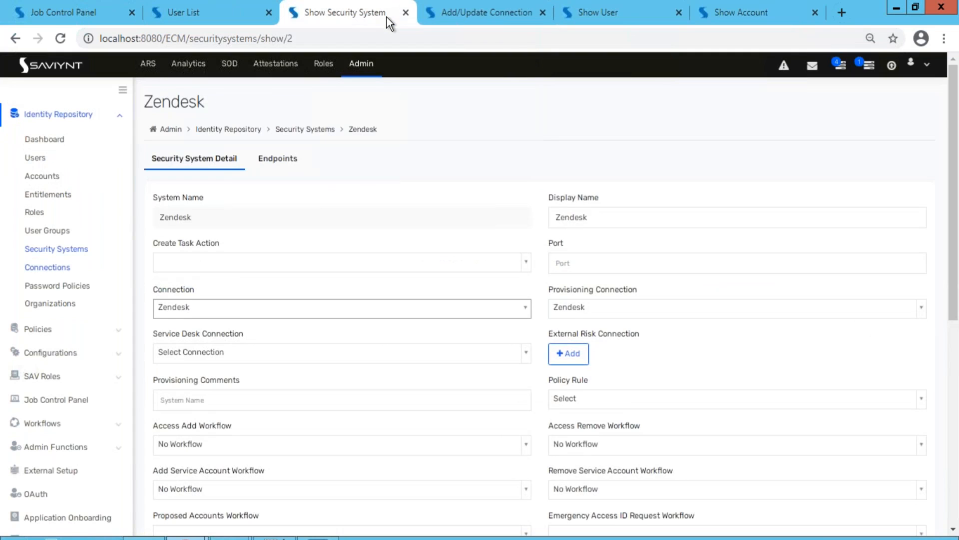
{"action": "left_click", "coordinate": [276, 164]}
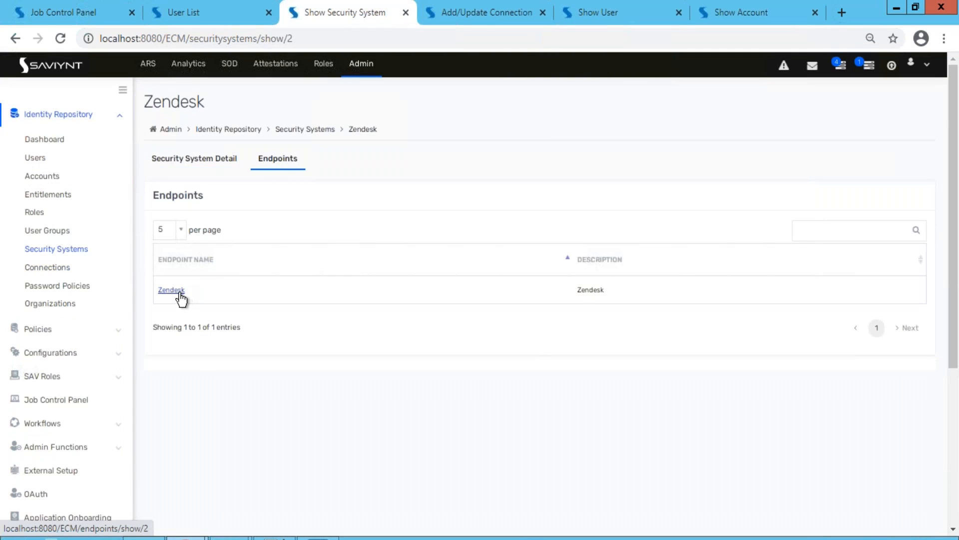
{"action": "middle_click", "coordinate": [180, 295]}
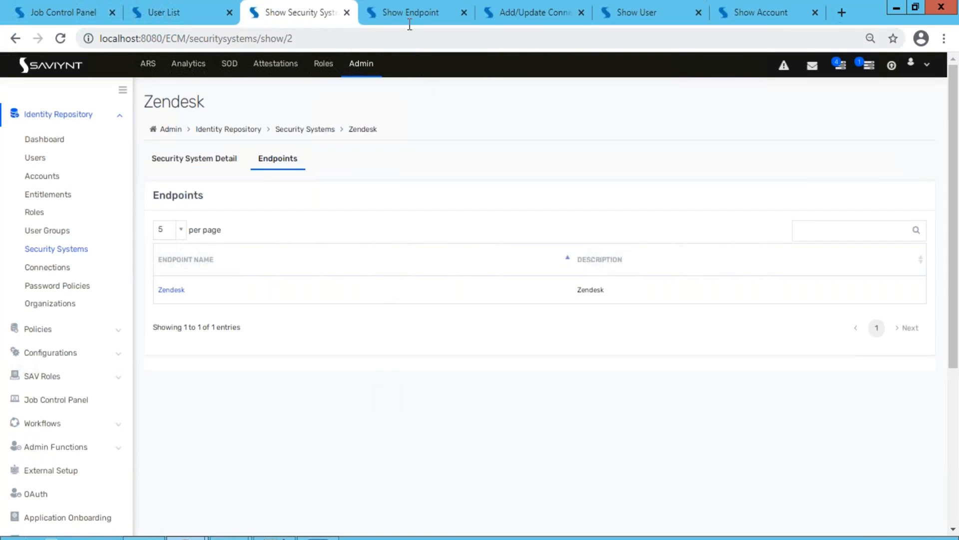
Switch to the Zendesk endpoint page and examine its endpoint detail settings, from Display Name through to Connection Configuration.
{"action": "left_click", "coordinate": [408, 20]}
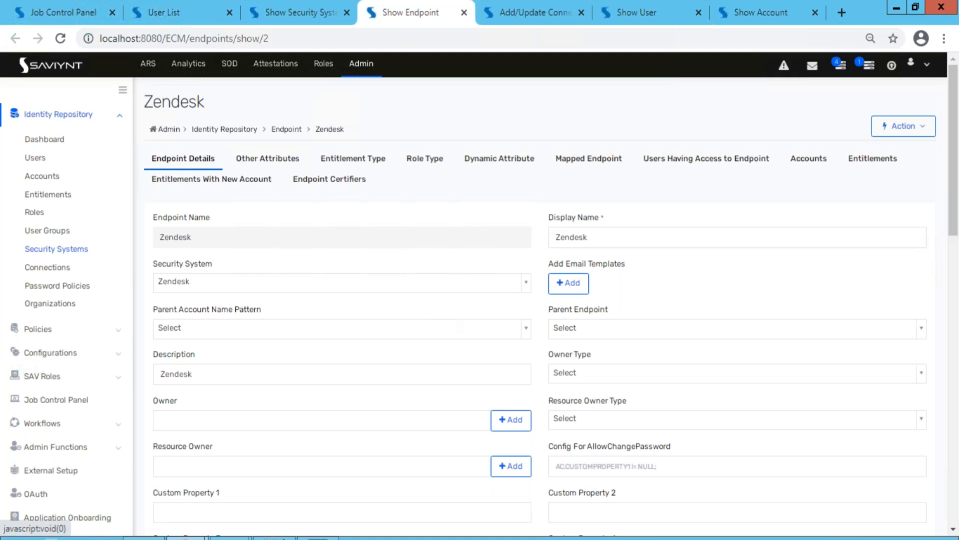
{"action": "mouse_move", "coordinate": [643, 6]}
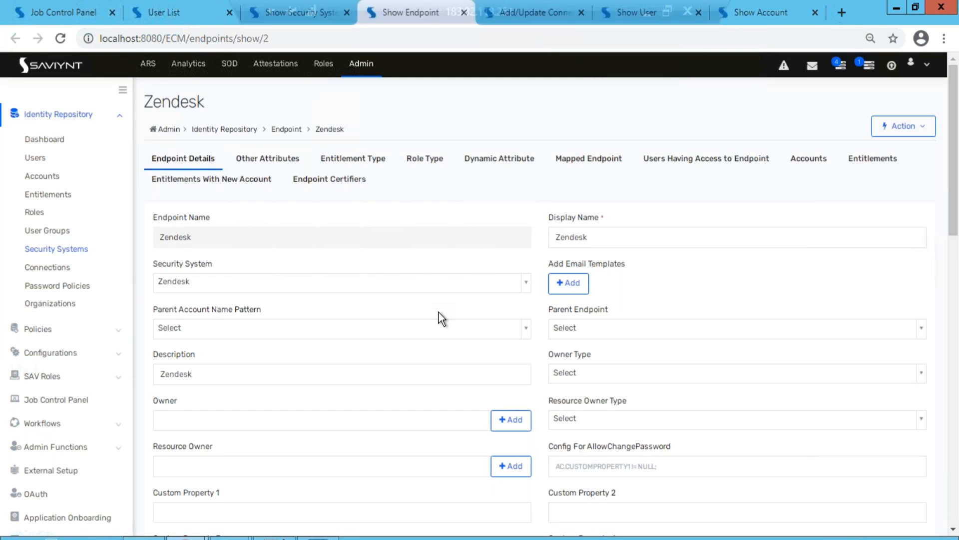
{"action": "scroll", "coordinate": [438, 312], "scroll_direction": "down", "scroll_amount": 3}
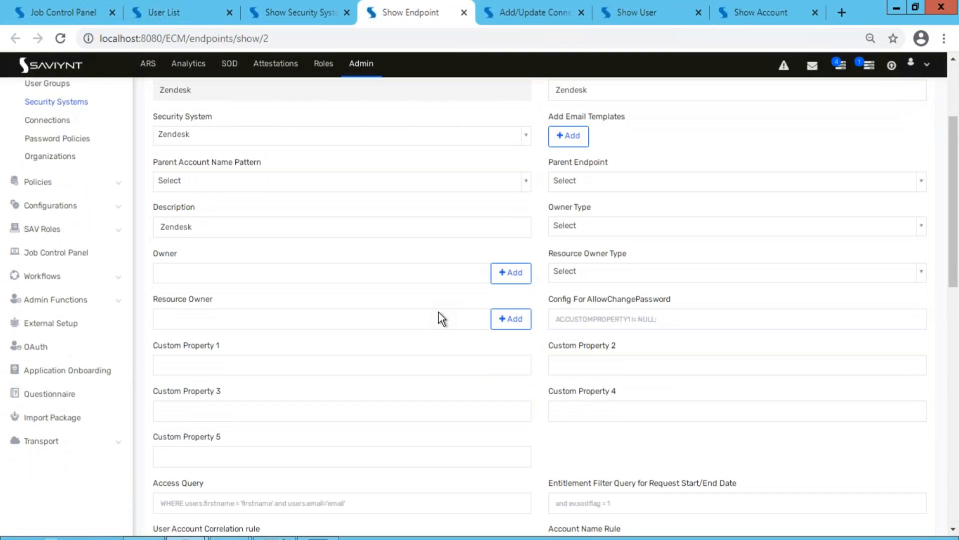
{"action": "scroll", "coordinate": [438, 318], "scroll_direction": "down", "scroll_amount": 5}
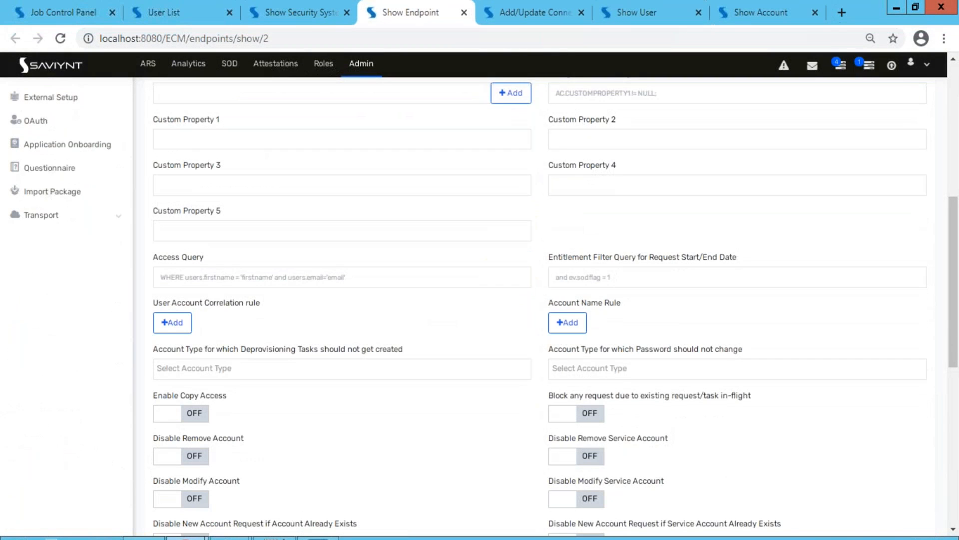
{"action": "scroll", "coordinate": [439, 318], "scroll_direction": "down", "scroll_amount": 7}
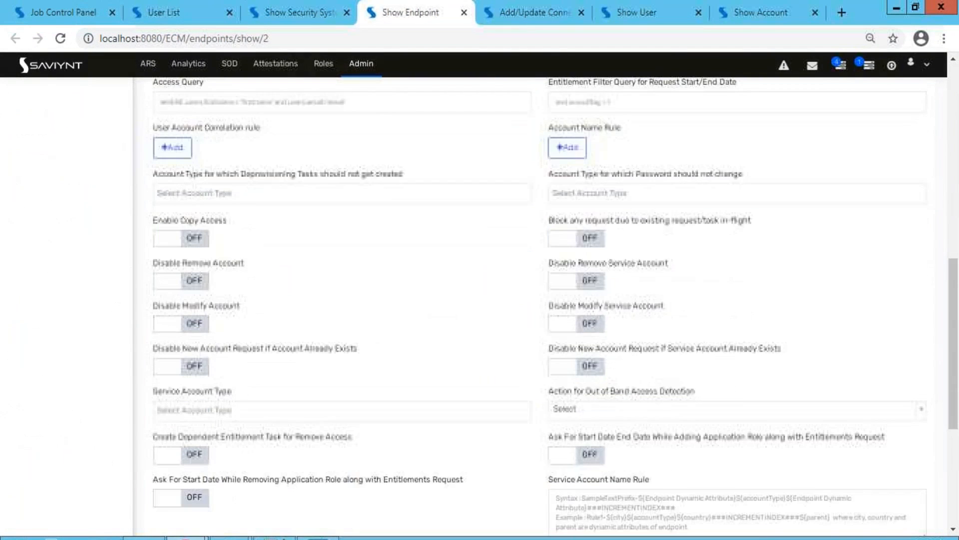
{"action": "scroll", "coordinate": [439, 319], "scroll_direction": "down", "scroll_amount": 2}
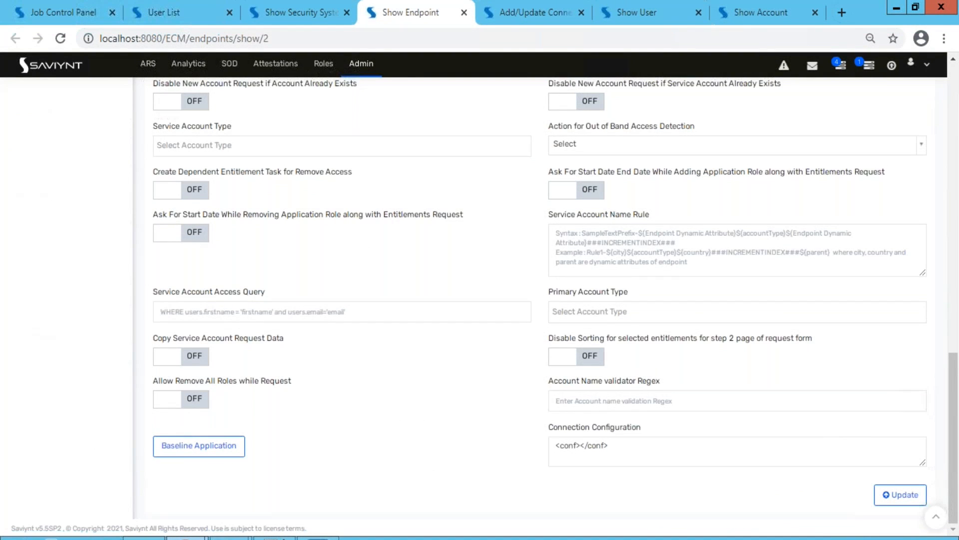
{"action": "scroll", "coordinate": [439, 318], "scroll_direction": "up", "scroll_amount": 13}
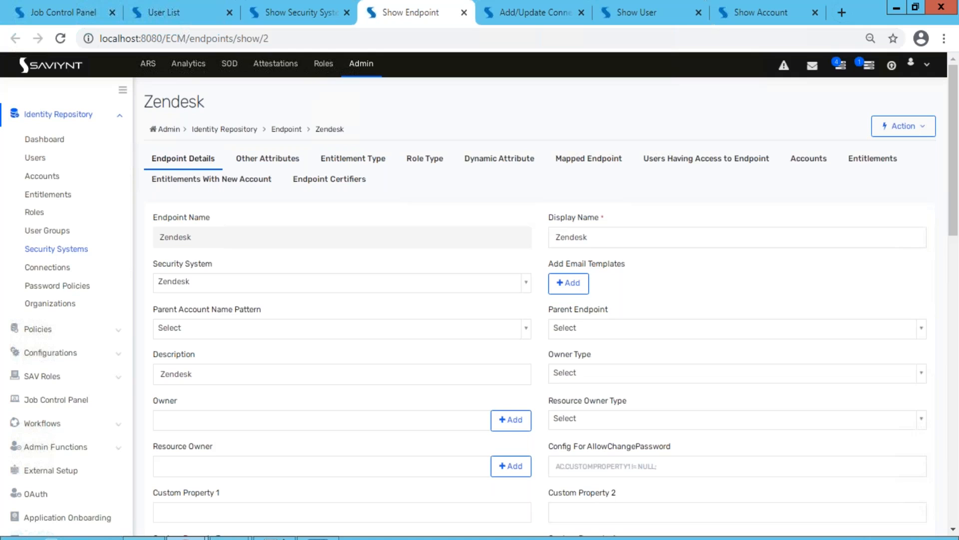
Show the endpoint's role types and entitlement types, and review the Request-Option choices for the Group entitlement type without changing the selection.
{"action": "left_click", "coordinate": [424, 159]}
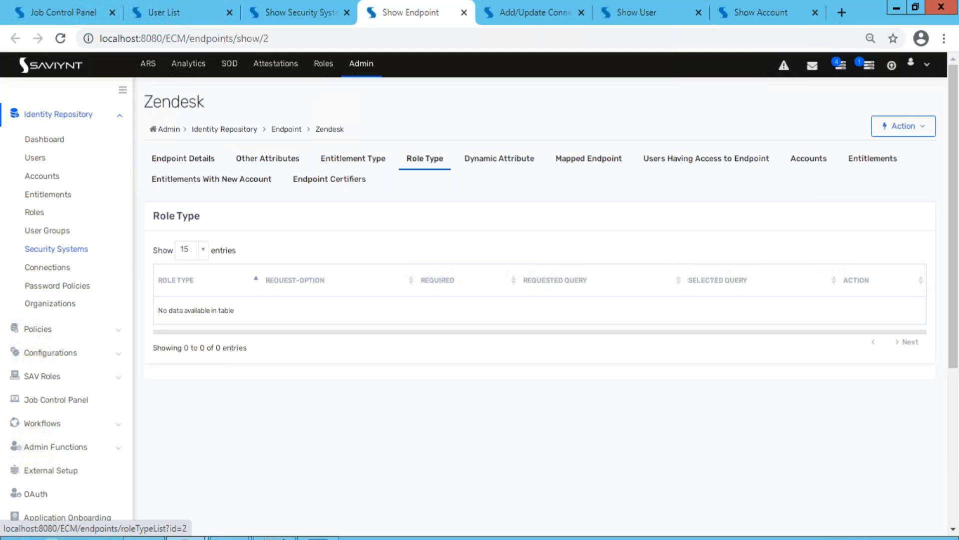
{"action": "left_click", "coordinate": [361, 156]}
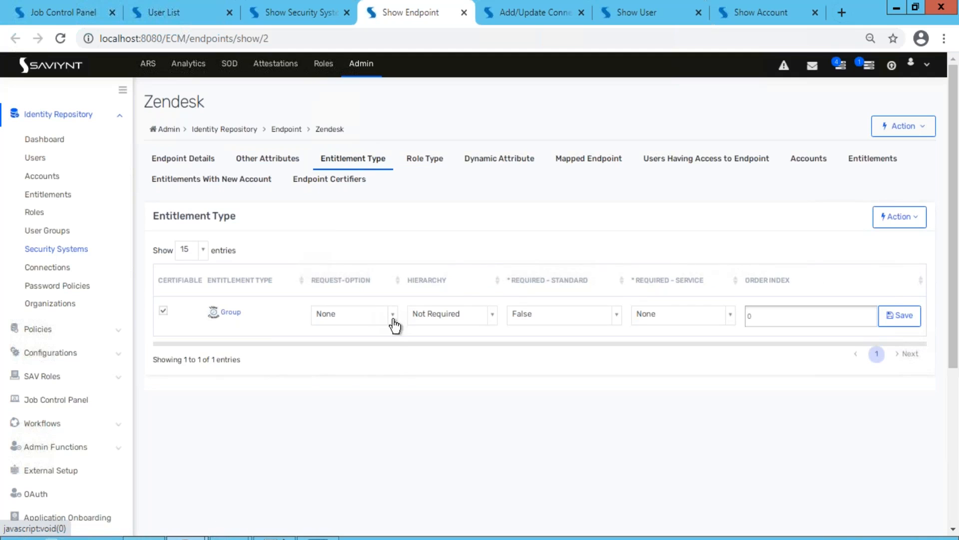
{"action": "left_click", "coordinate": [394, 315]}
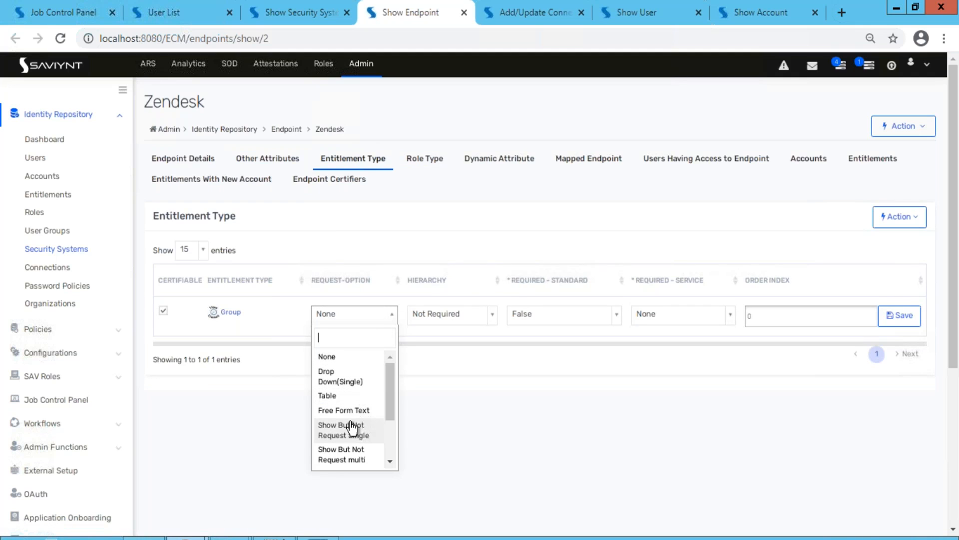
{"action": "scroll", "coordinate": [352, 428], "scroll_direction": "down", "scroll_amount": 3}
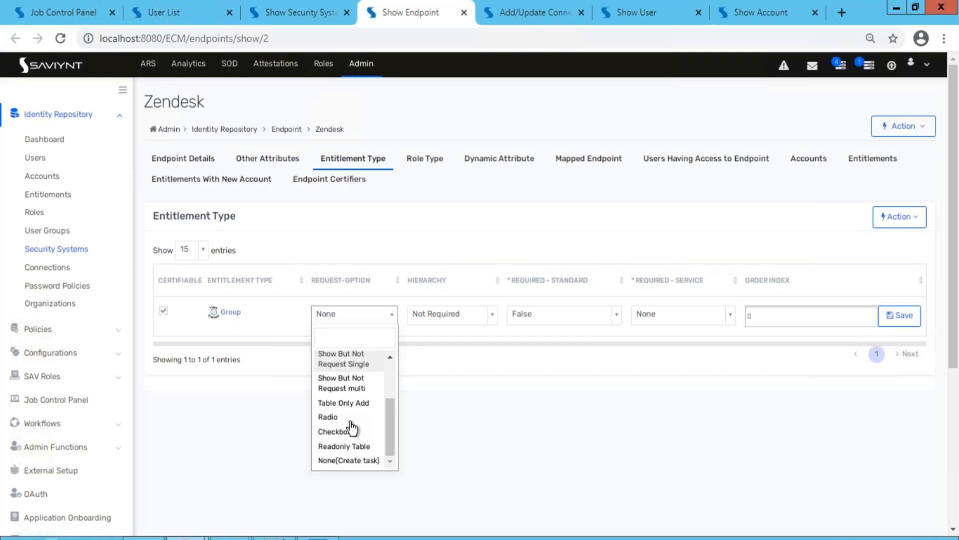
{"action": "scroll", "coordinate": [352, 427], "scroll_direction": "up", "scroll_amount": 3}
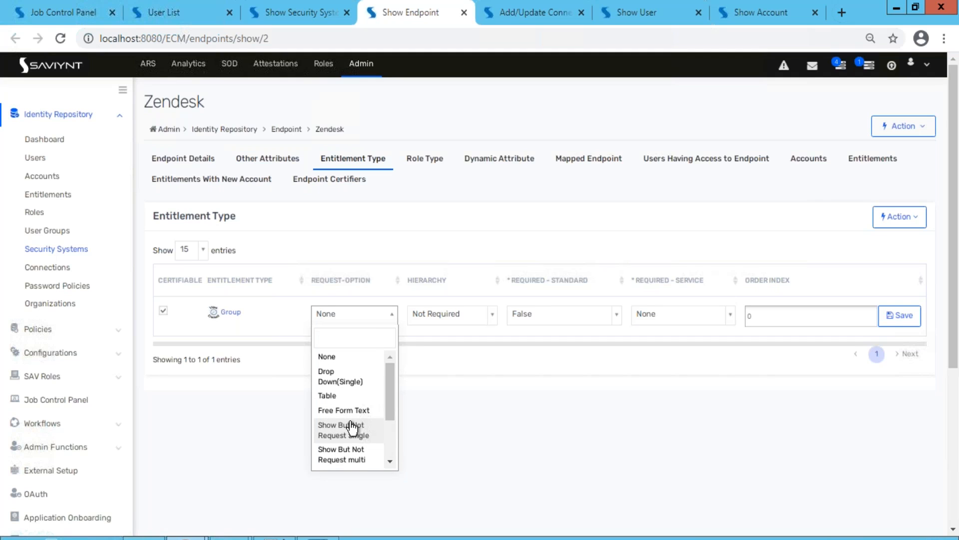
{"action": "left_click", "coordinate": [420, 429]}
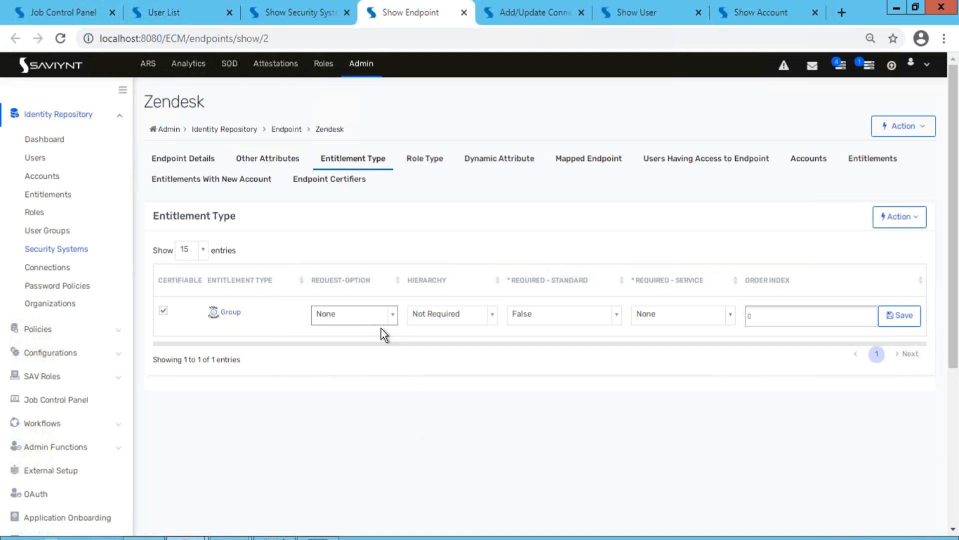
Display the Zendesk endpoint's role types again, followed by its dynamic attributes.
{"action": "left_click", "coordinate": [429, 163]}
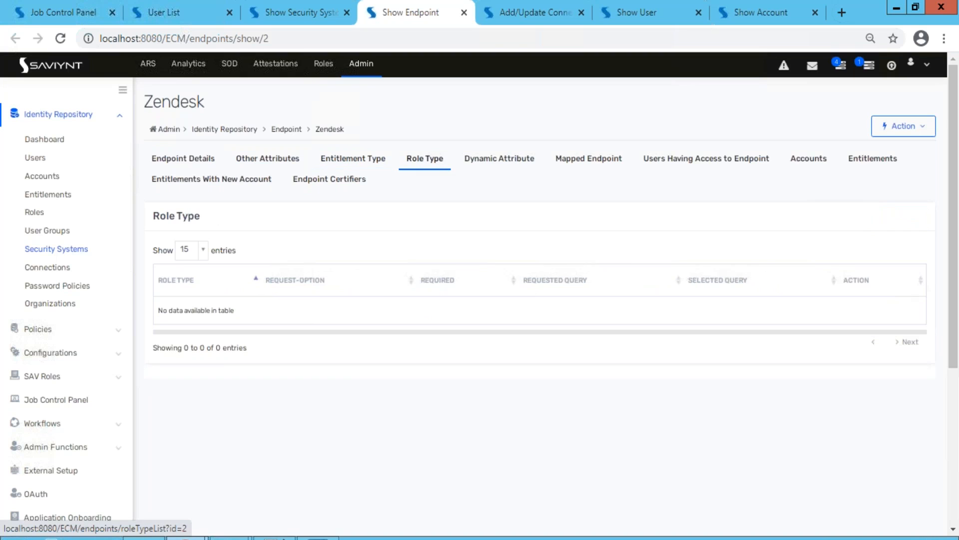
{"action": "left_click", "coordinate": [484, 163]}
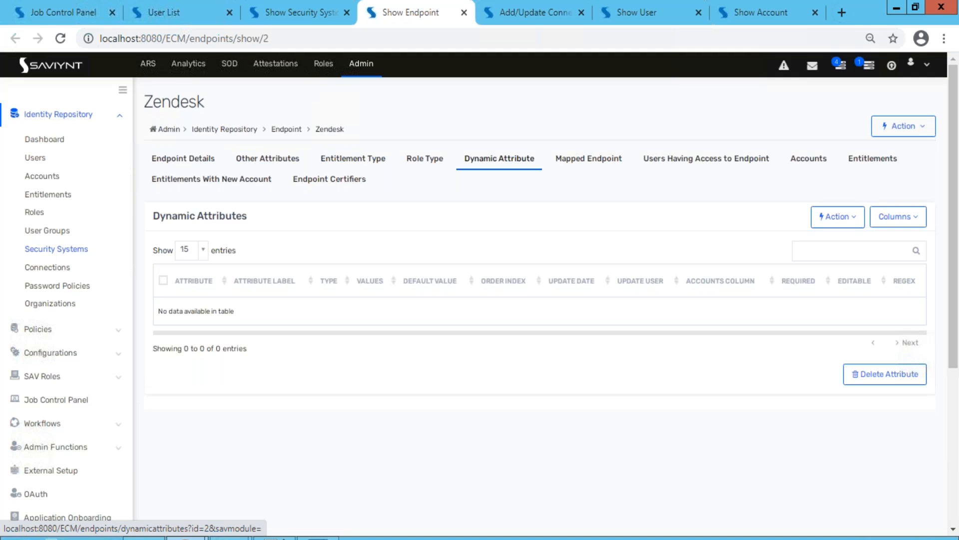
{"action": "mouse_move", "coordinate": [654, 15]}
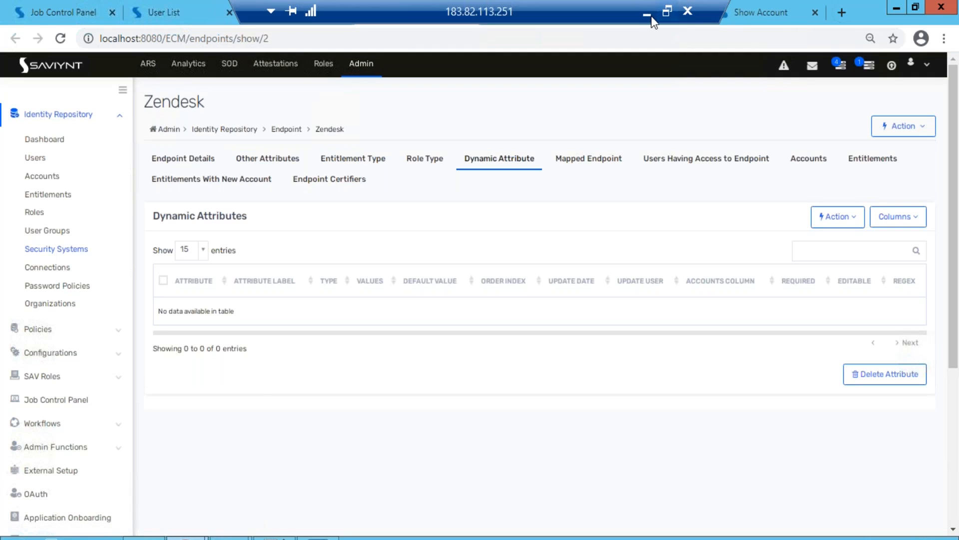
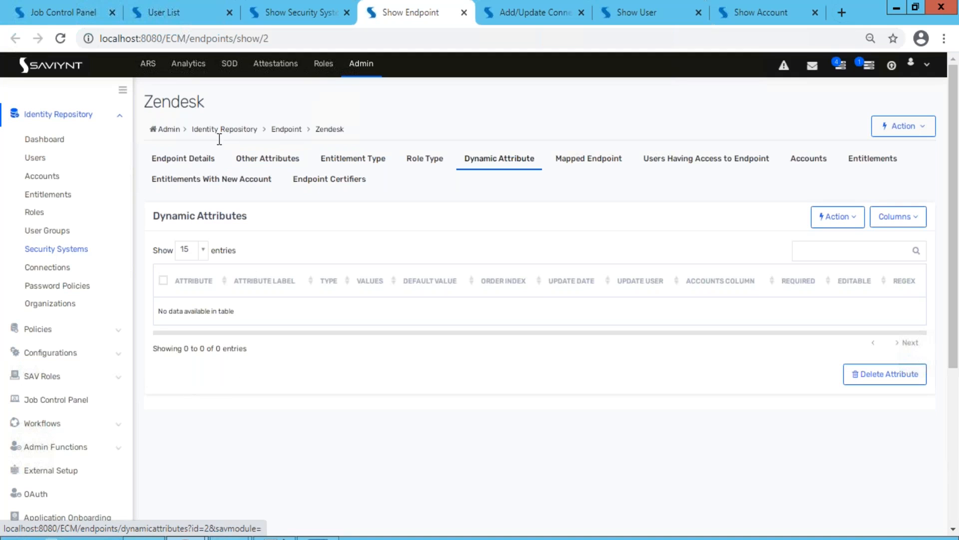
Show the SOD violations, mitigating controls, Ruleset and Ruleset Request sections, followed by the Attestations campaign list.
{"action": "mouse_move", "coordinate": [679, 7]}
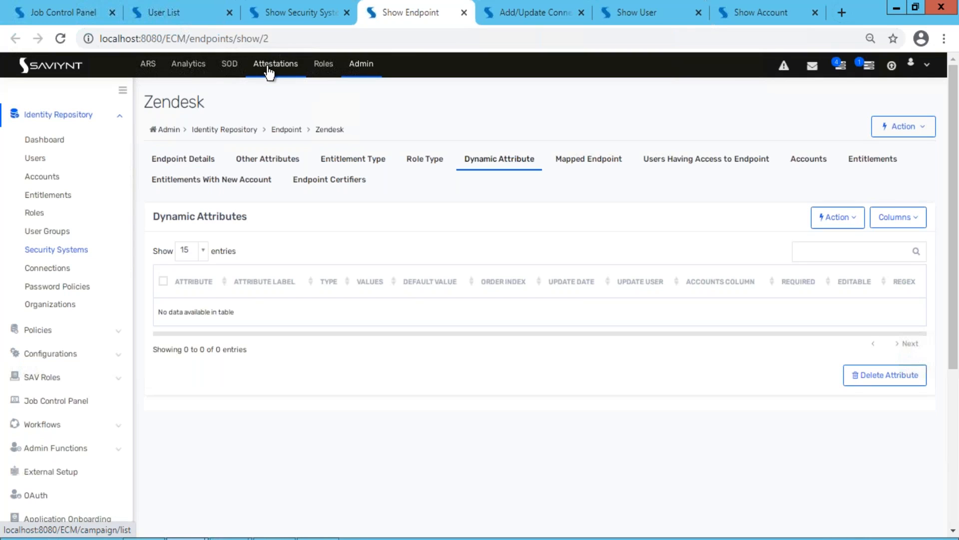
{"action": "left_click", "coordinate": [229, 64]}
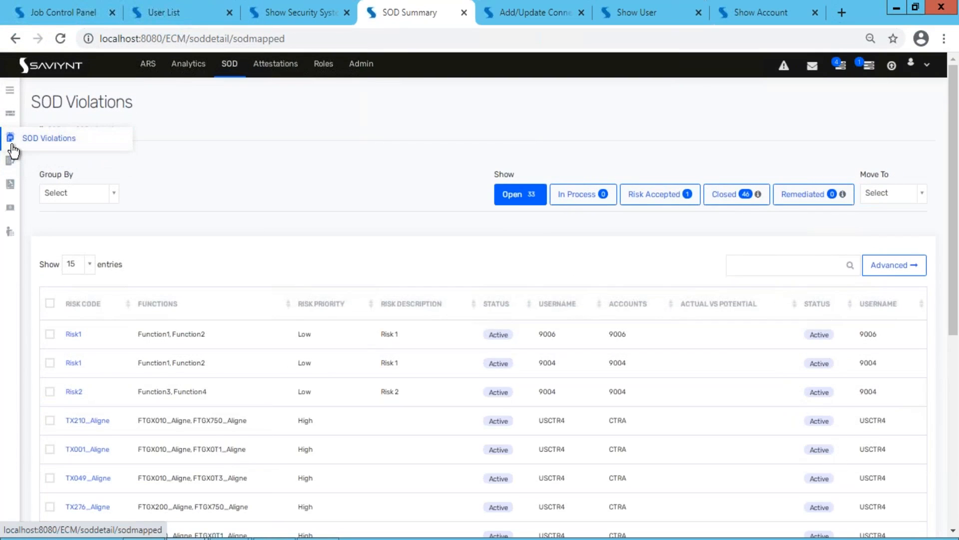
{"action": "left_click", "coordinate": [13, 145]}
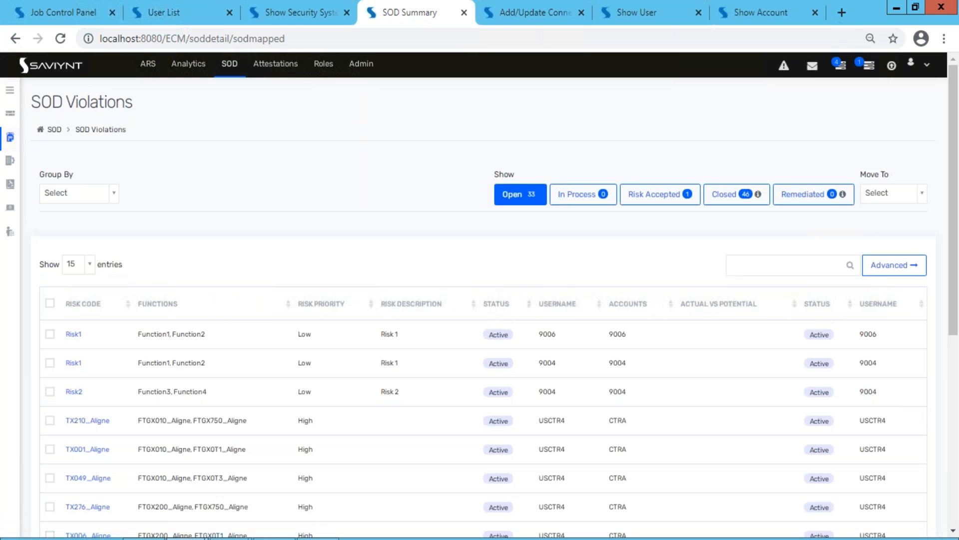
{"action": "left_click", "coordinate": [10, 160]}
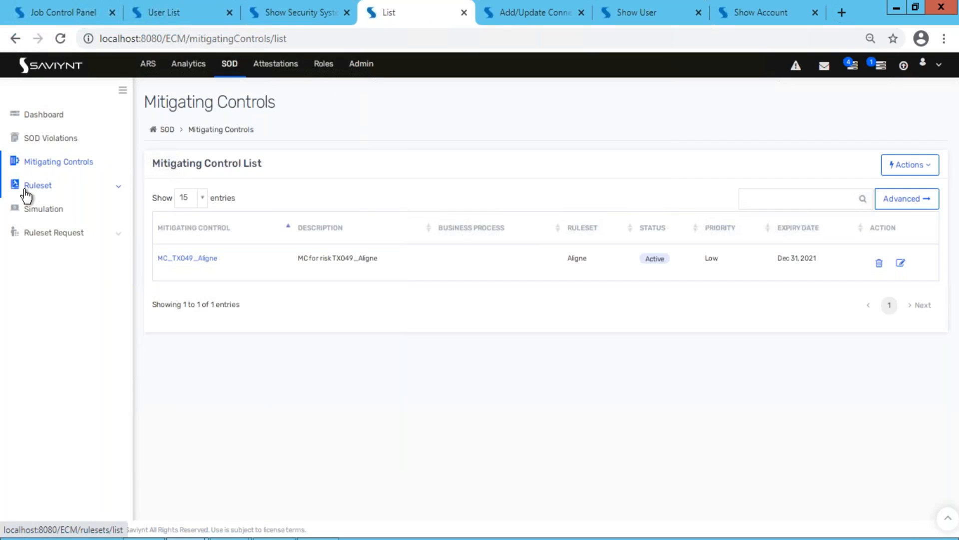
{"action": "left_click", "coordinate": [31, 193]}
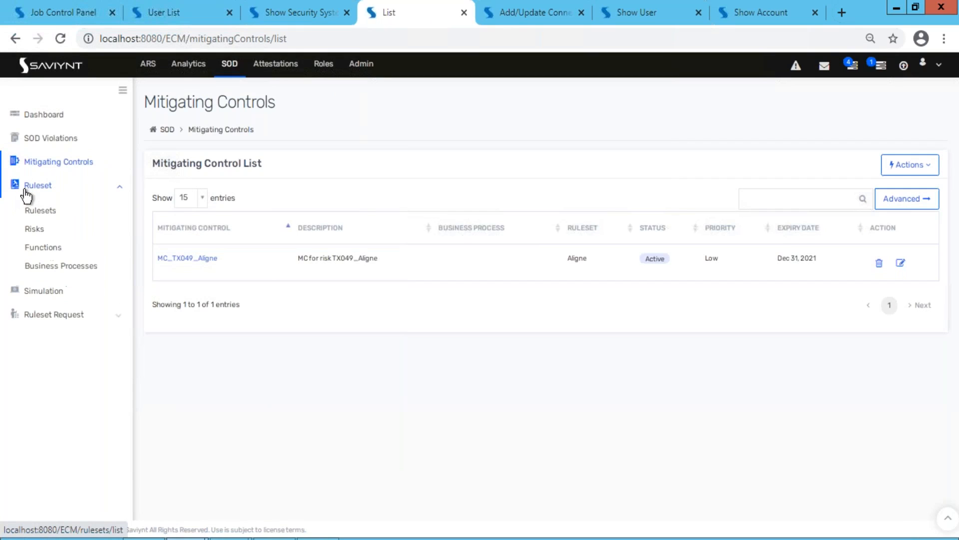
{"action": "left_click", "coordinate": [65, 315]}
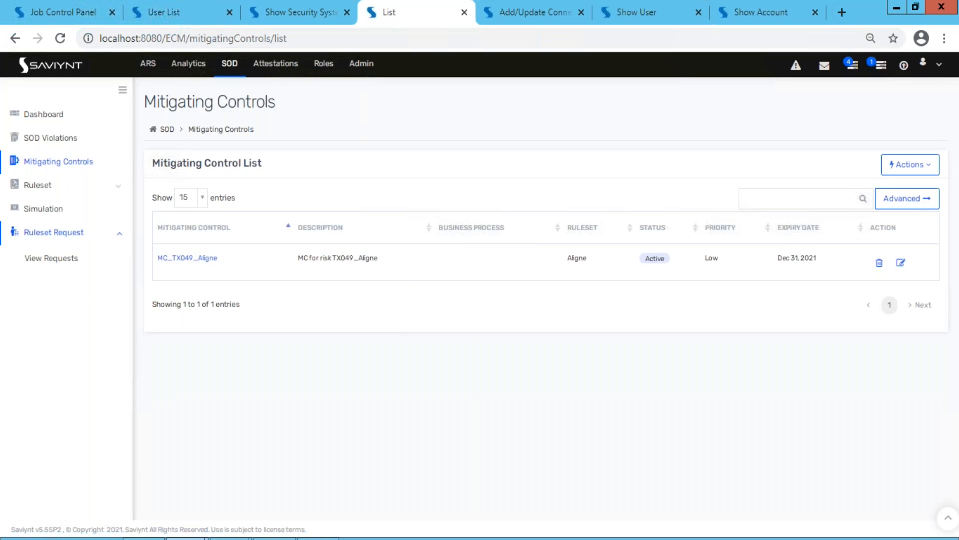
{"action": "left_click", "coordinate": [275, 72]}
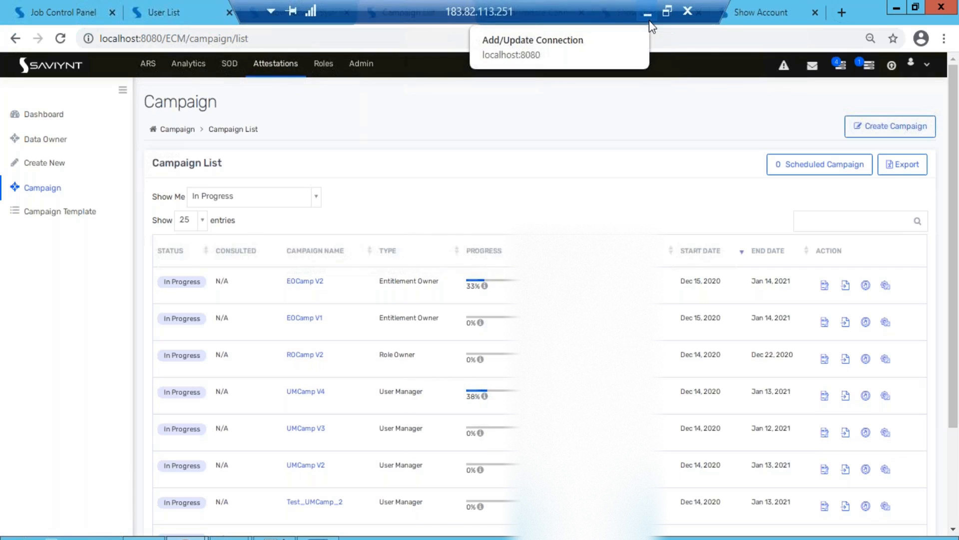
Minimize the remote desktop session and switch from Notepad++ to the Chrome window showing the Managing Active Directory Groups article.
{"action": "left_click", "coordinate": [647, 14]}
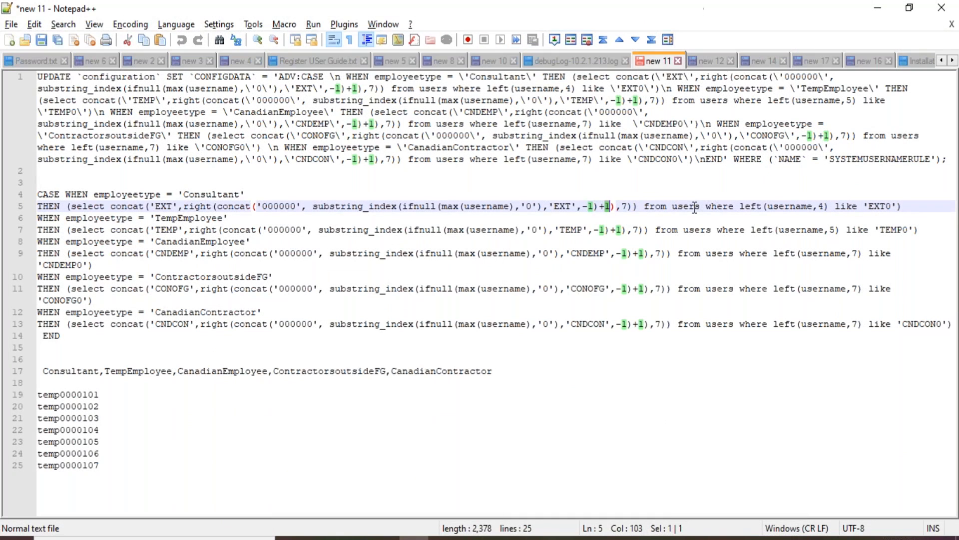
{"action": "left_click", "coordinate": [612, 395]}
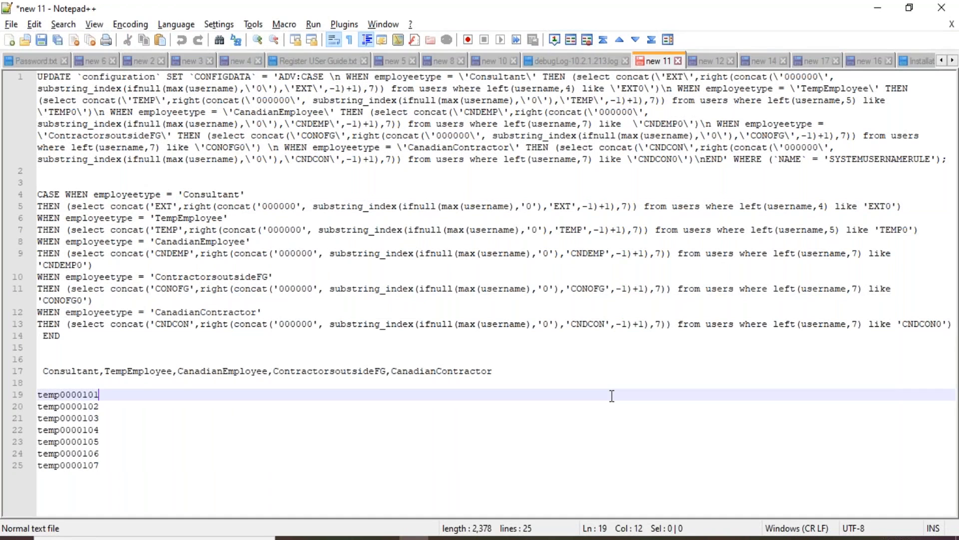
{"action": "left_click", "coordinate": [386, 537]}
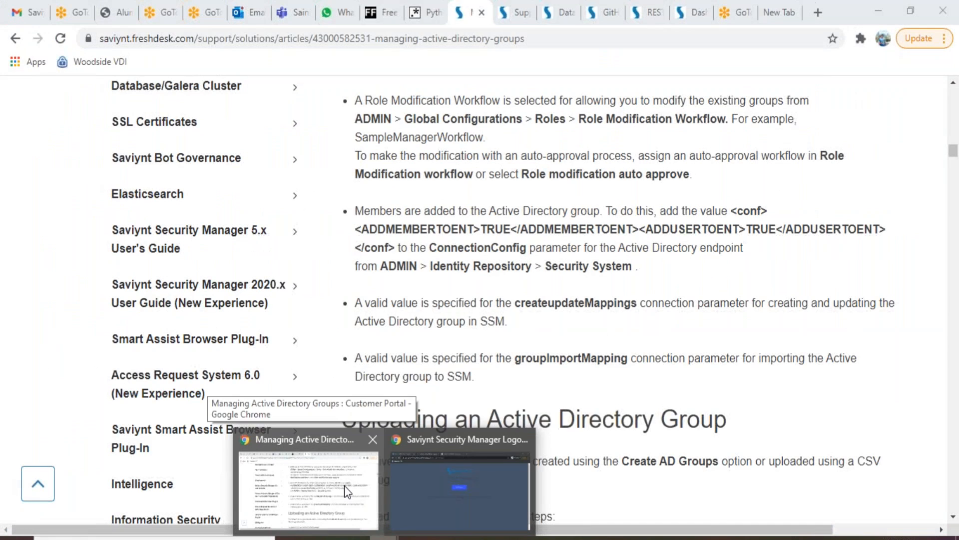
{"action": "left_click", "coordinate": [344, 485]}
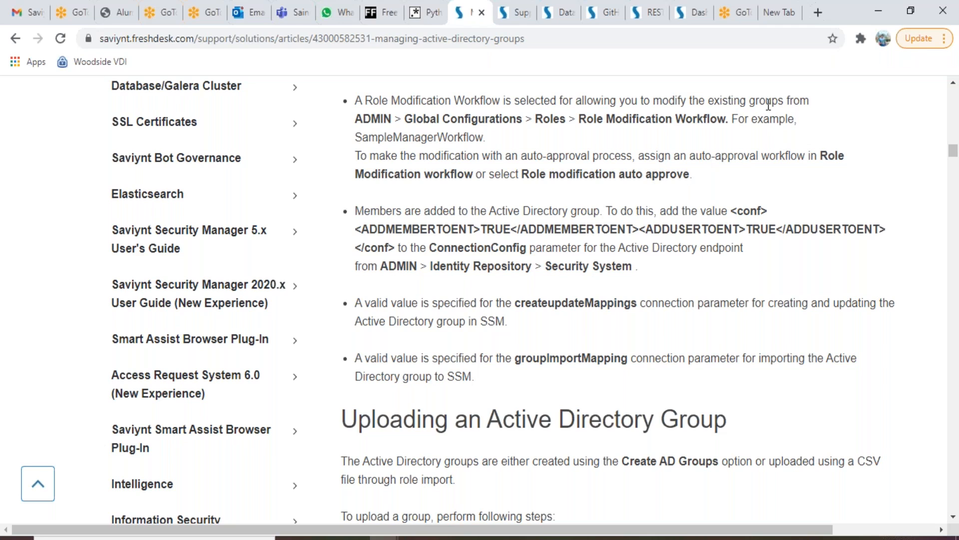
{"action": "left_click", "coordinate": [784, 15]}
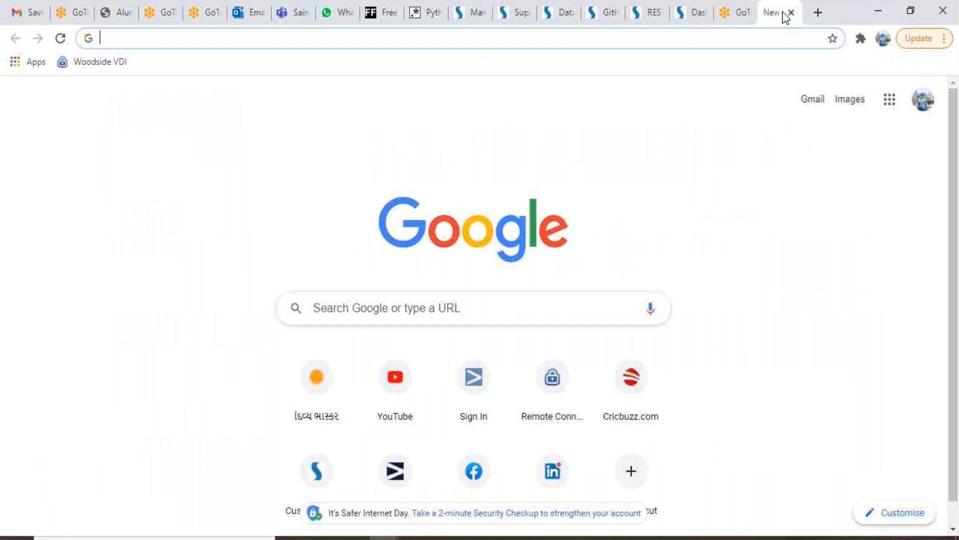
{"action": "left_click", "coordinate": [759, 38]}
{"action": "type", "text": "okta"}
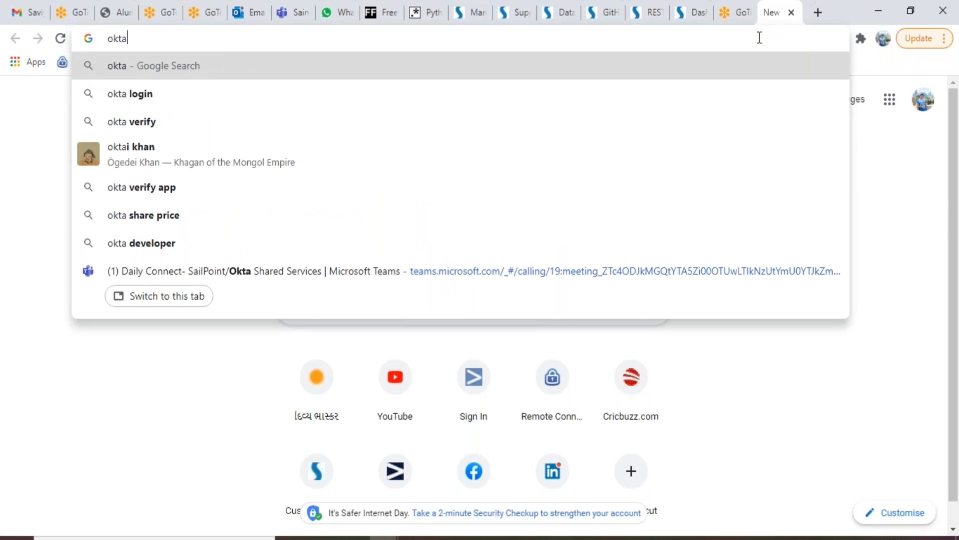
{"action": "key", "text": "Down"}
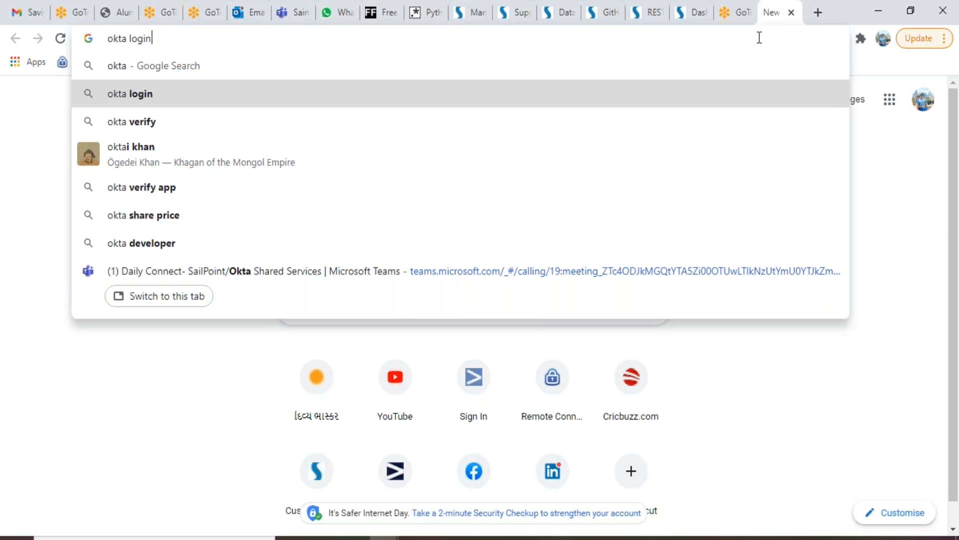
{"action": "key", "text": "ctrl+a"}
{"action": "key", "text": "BackSpace"}
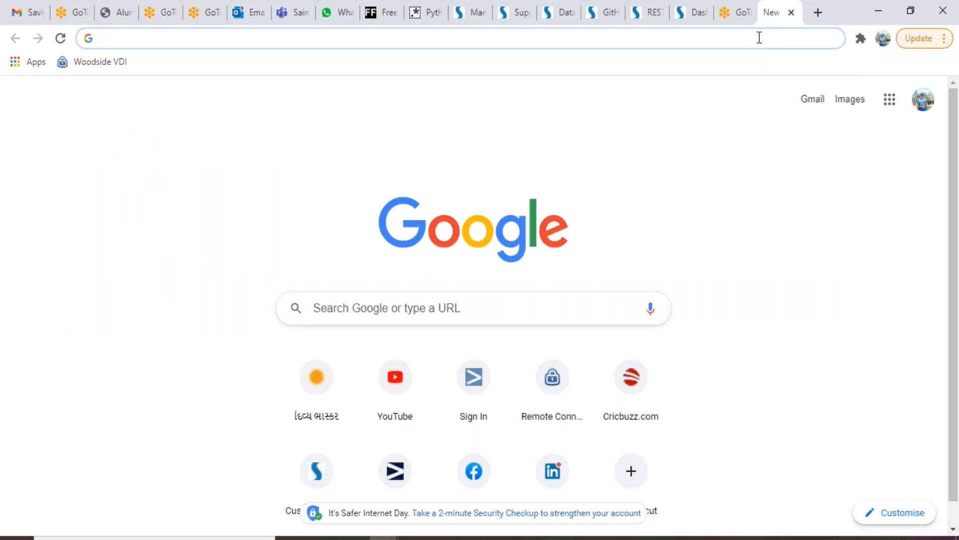
{"action": "left_click", "coordinate": [792, 14]}
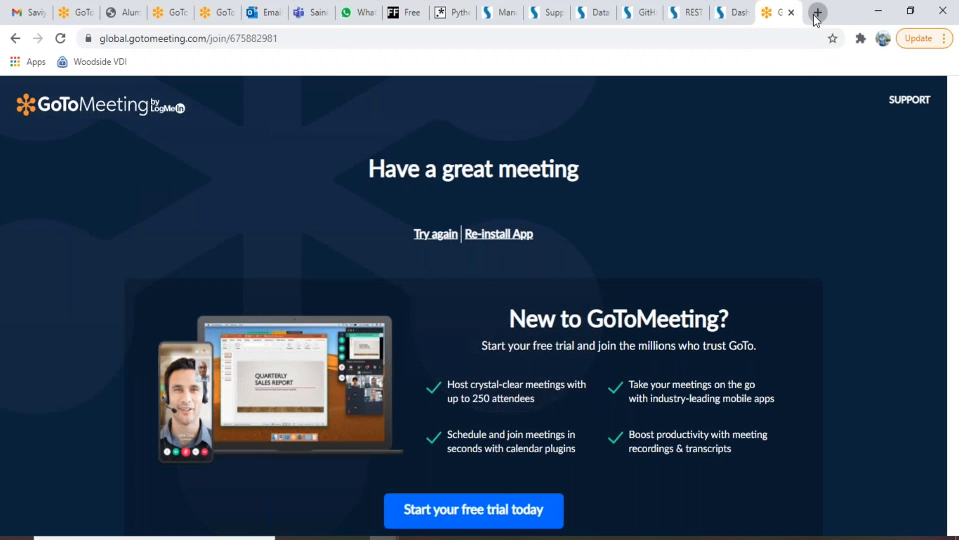
Search Google for "okta login" in a new browser tab and look through the results.
{"action": "left_click", "coordinate": [814, 15]}
{"action": "type", "text": "okt"}
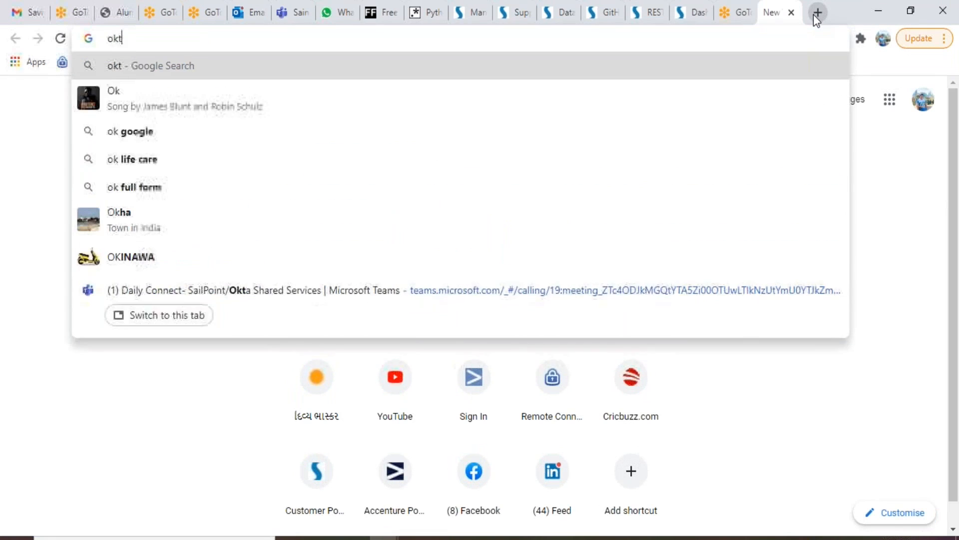
{"action": "type", "text": "a login"}
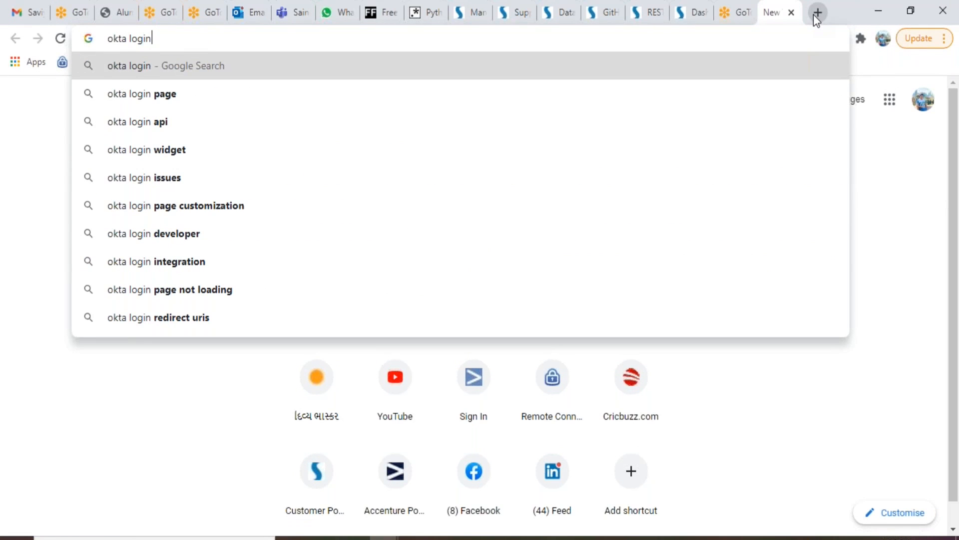
{"action": "key", "text": "Return"}
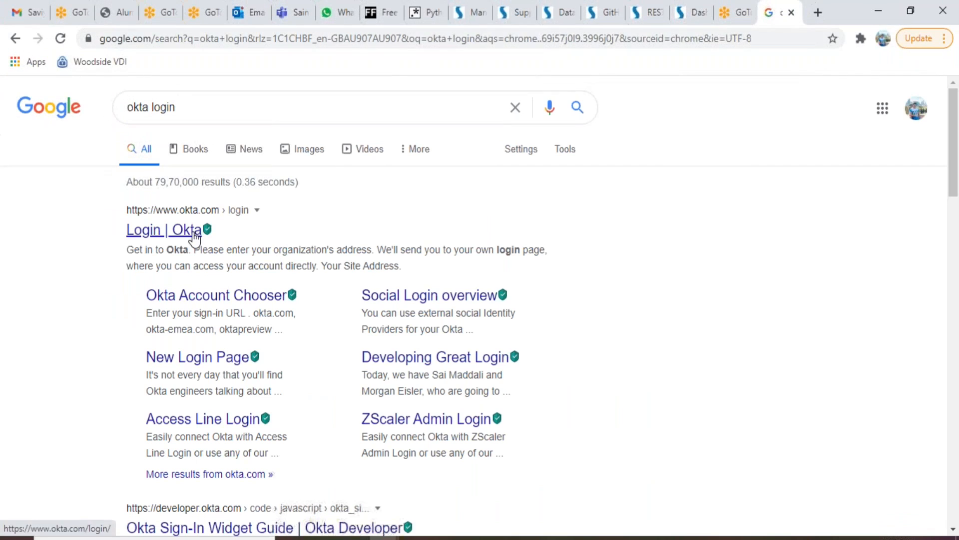
{"action": "scroll", "coordinate": [254, 481], "scroll_direction": "down", "scroll_amount": 1}
{"action": "scroll", "coordinate": [253, 481], "scroll_direction": "down", "scroll_amount": 10}
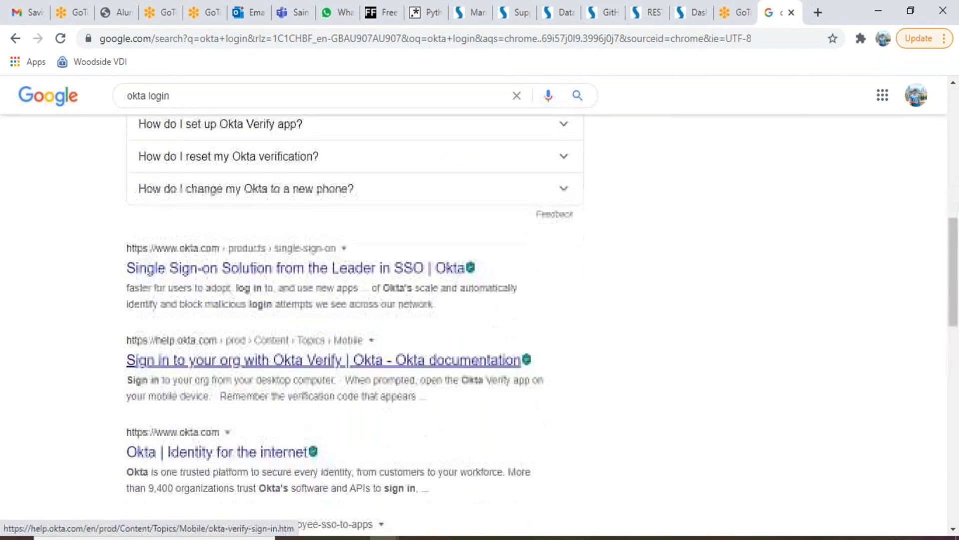
{"action": "scroll", "coordinate": [273, 185], "scroll_direction": "up", "scroll_amount": 10}
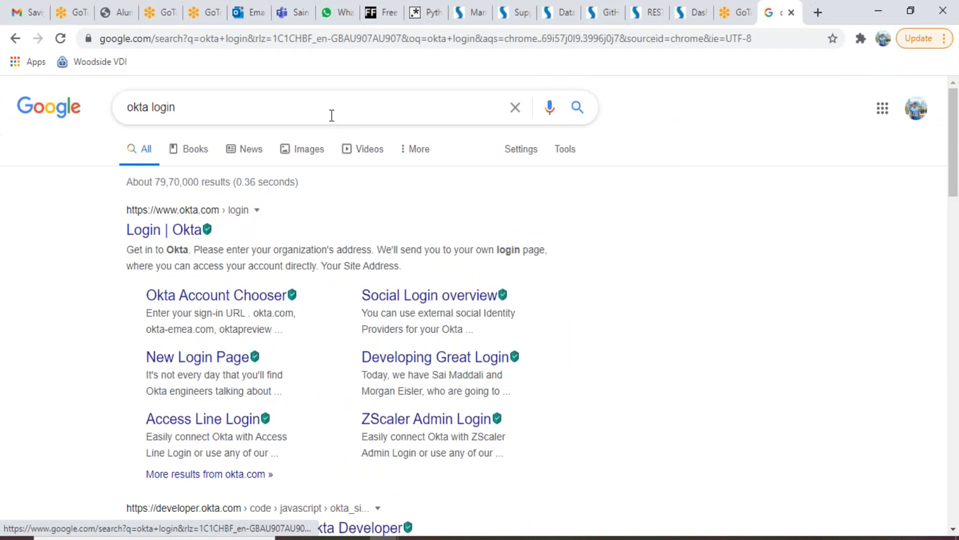
Search Google for "okta developer login" and open the Okta Developer home page from the results.
{"action": "left_click", "coordinate": [341, 109]}
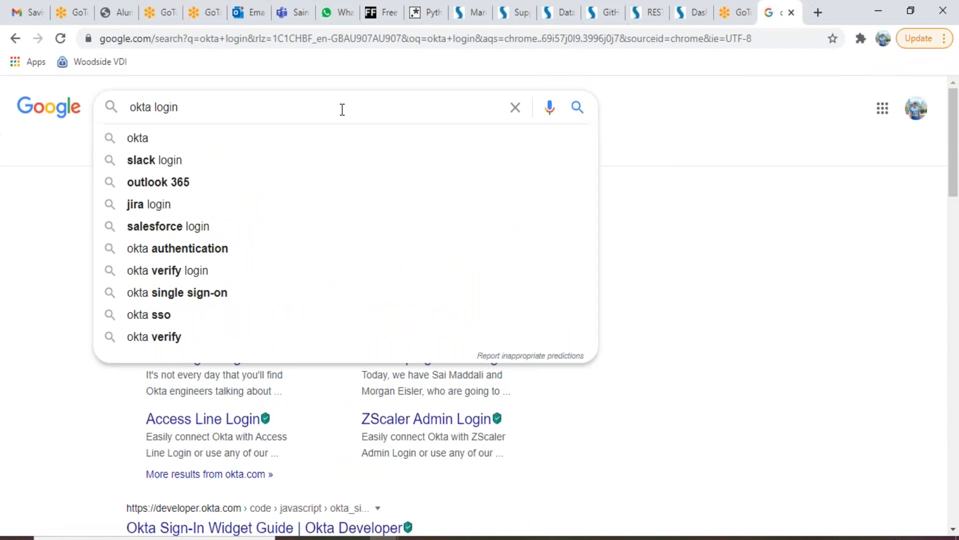
{"action": "key", "text": "BackSpace"}
{"action": "key", "text": "BackSpace"}
{"action": "key", "text": "BackSpace"}
{"action": "key", "text": "BackSpace"}
{"action": "key", "text": "BackSpace"}
{"action": "type", "text": "deve"}
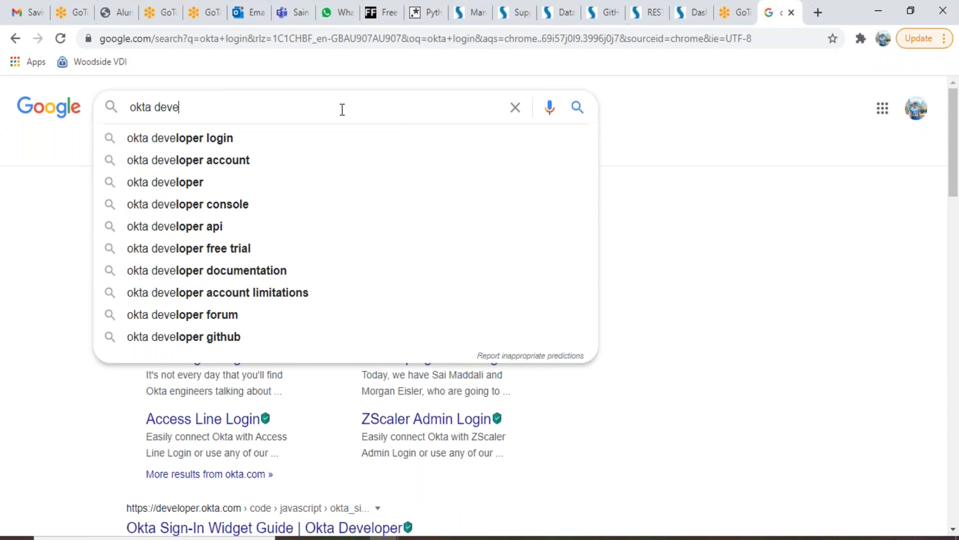
{"action": "key", "text": "Down"}
{"action": "key", "text": "Return"}
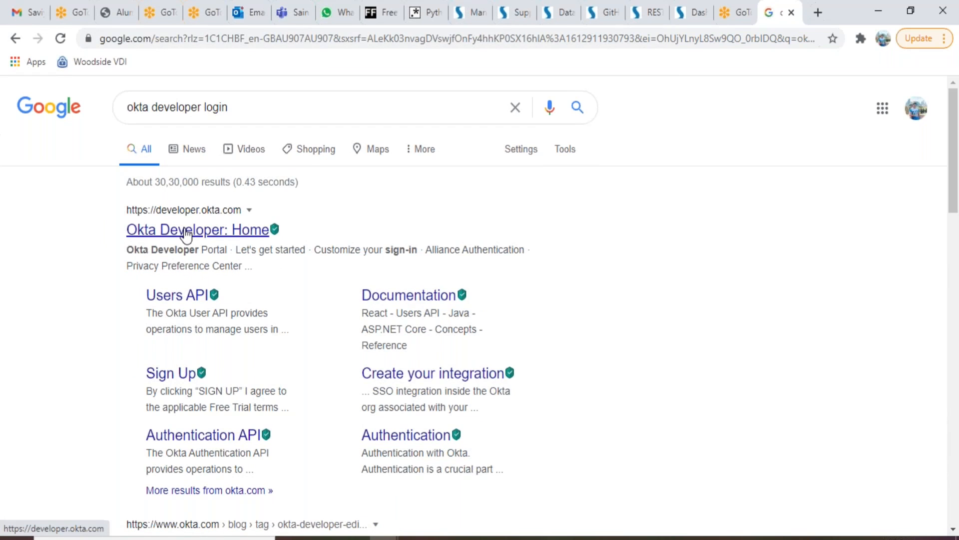
{"action": "left_click", "coordinate": [186, 231]}
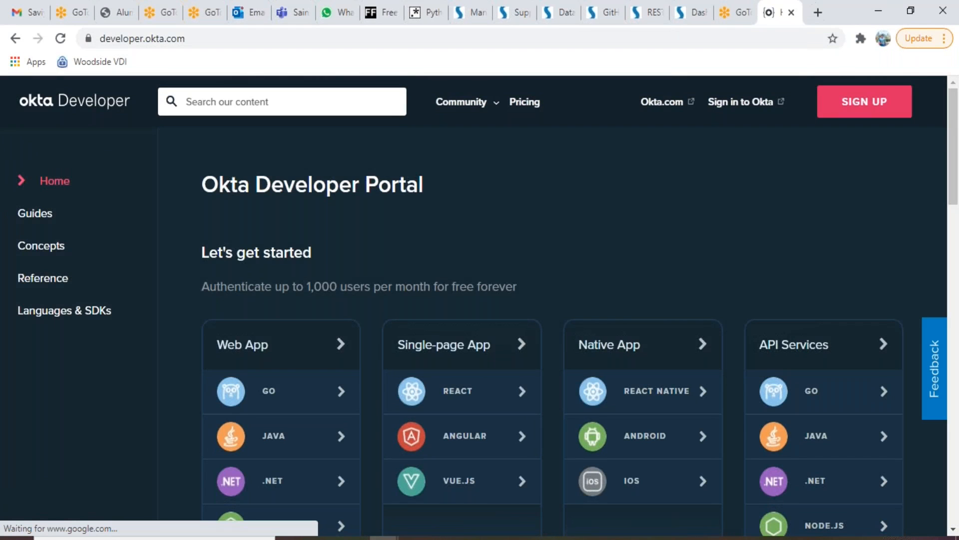
Look over the Okta Developer Portal home page and its sign-up form, and return to the home page.
{"action": "scroll", "coordinate": [756, 129], "scroll_direction": "down", "scroll_amount": 2}
{"action": "scroll", "coordinate": [757, 129], "scroll_direction": "up", "scroll_amount": 2}
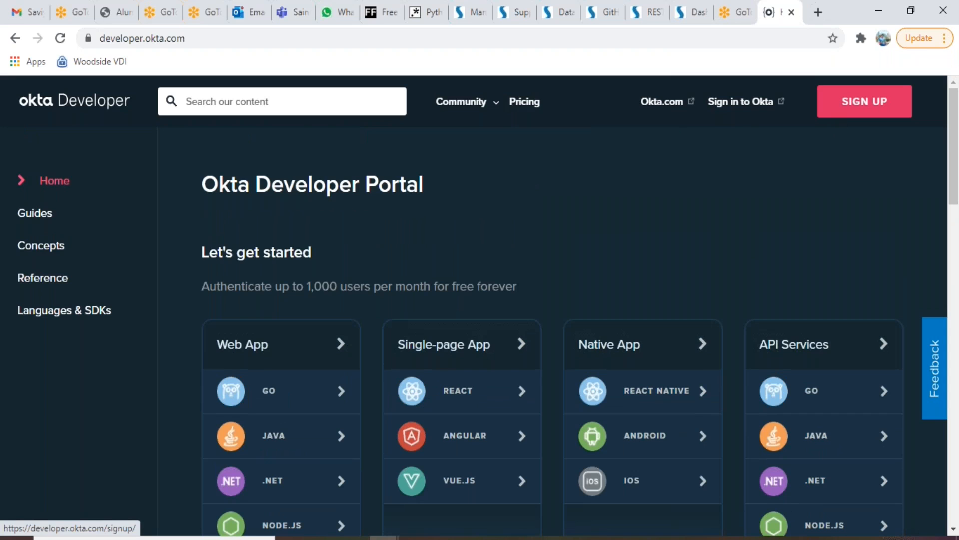
{"action": "left_click", "coordinate": [824, 109]}
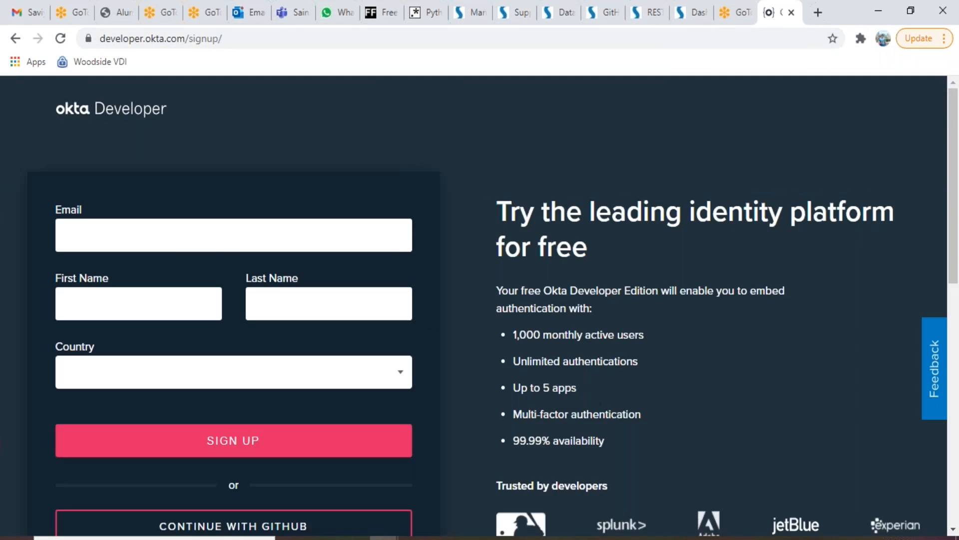
{"action": "scroll", "coordinate": [436, 298], "scroll_direction": "down", "scroll_amount": 3}
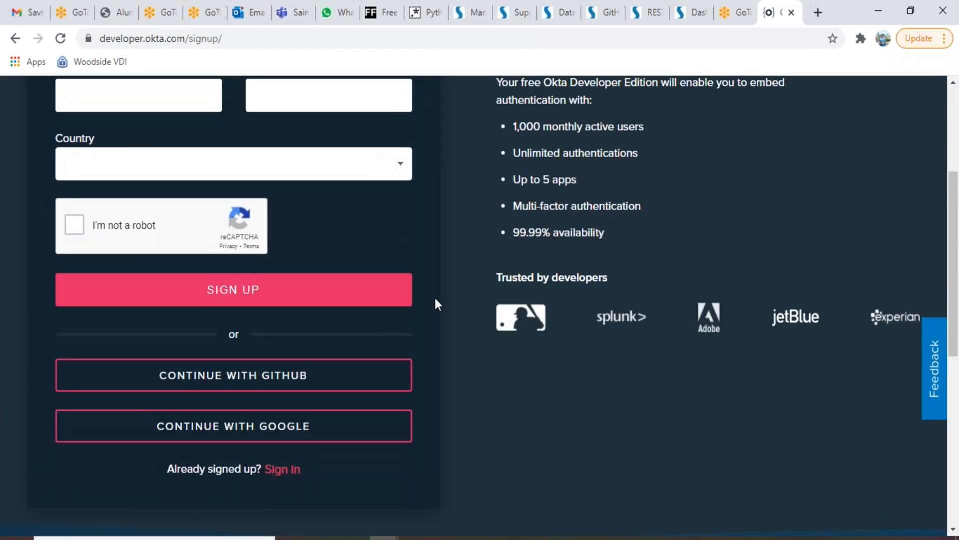
{"action": "scroll", "coordinate": [436, 299], "scroll_direction": "up", "scroll_amount": 3}
{"action": "left_click", "coordinate": [15, 39]}
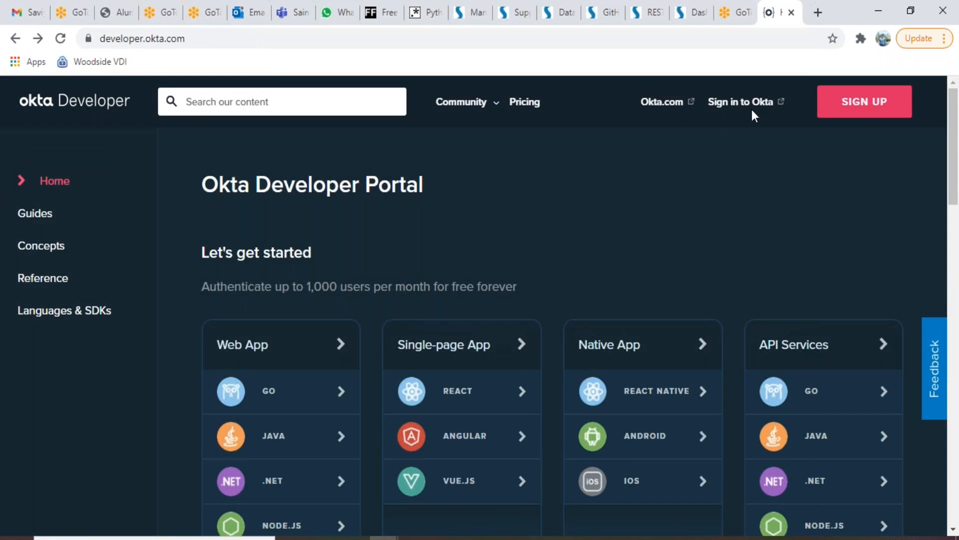
Sign in to Okta with an existing Google account and look over the developer console's Get Started page.
{"action": "left_click", "coordinate": [749, 104]}
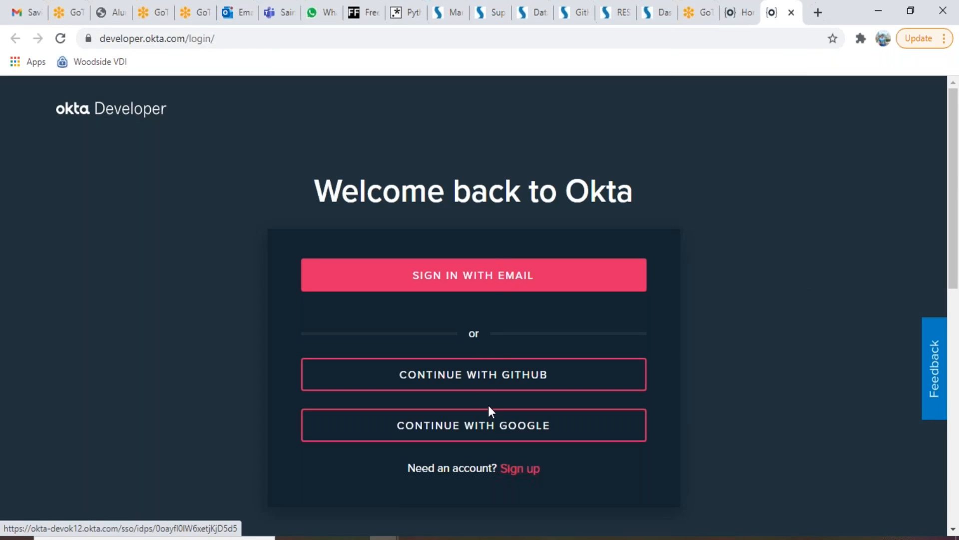
{"action": "left_click", "coordinate": [499, 287]}
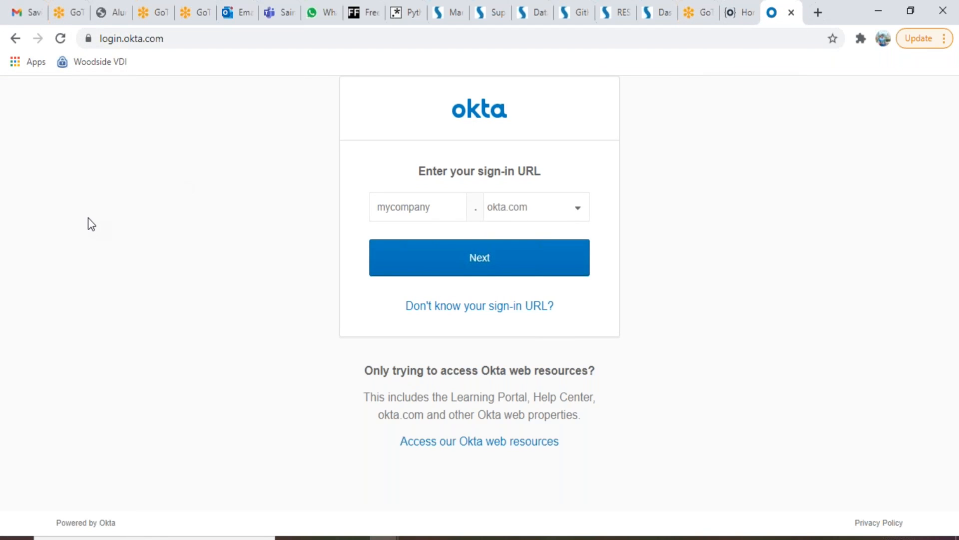
{"action": "left_click", "coordinate": [16, 40]}
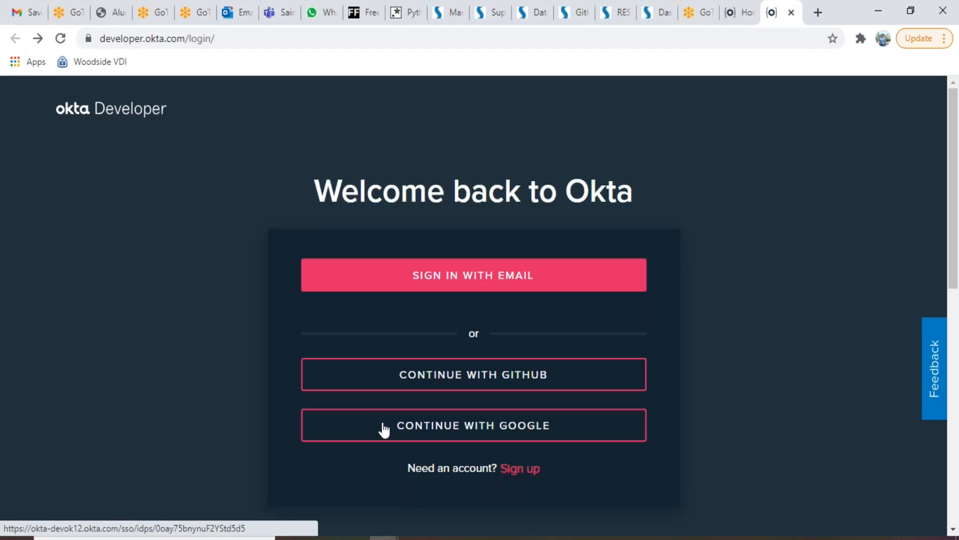
{"action": "left_click", "coordinate": [384, 429]}
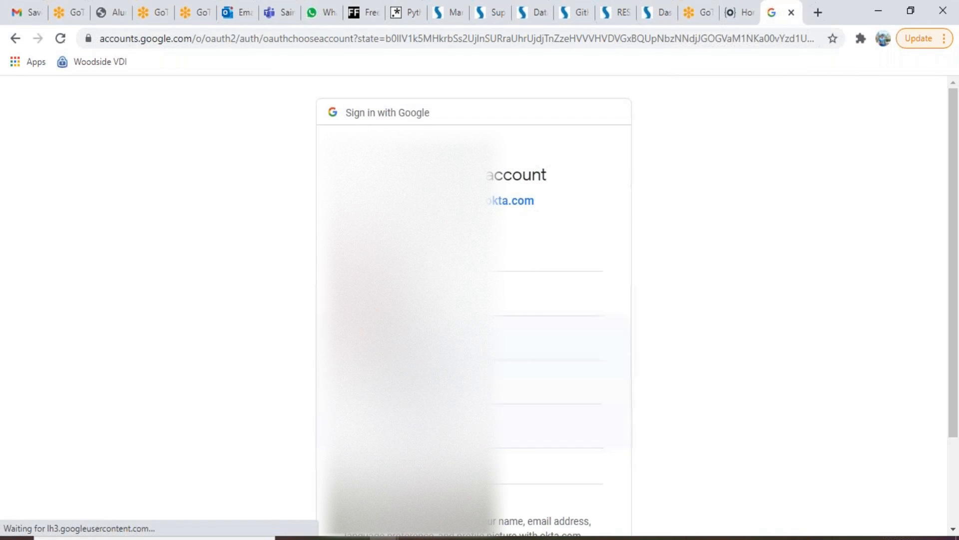
{"action": "left_click", "coordinate": [411, 250]}
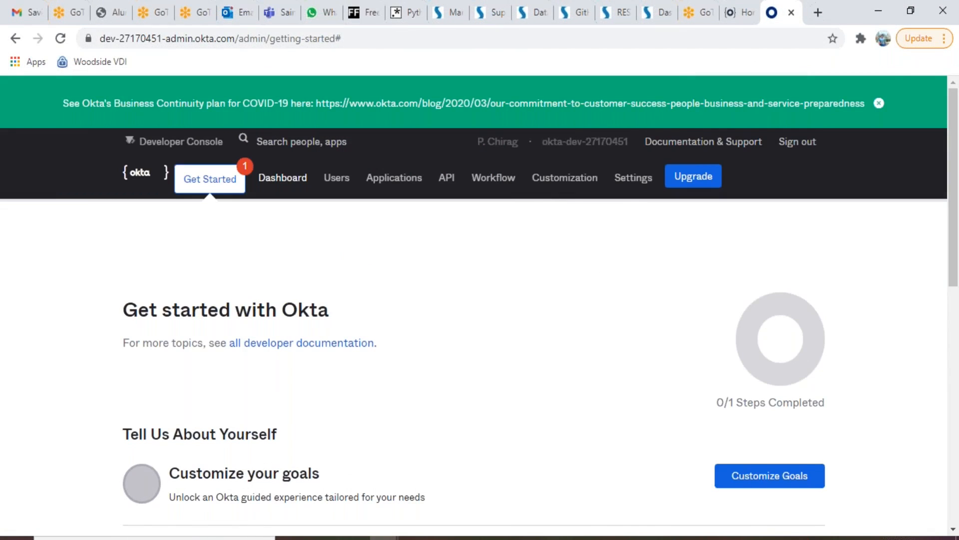
{"action": "scroll", "coordinate": [480, 300], "scroll_direction": "down", "scroll_amount": 4}
{"action": "scroll", "coordinate": [285, 210], "scroll_direction": "up", "scroll_amount": 3}
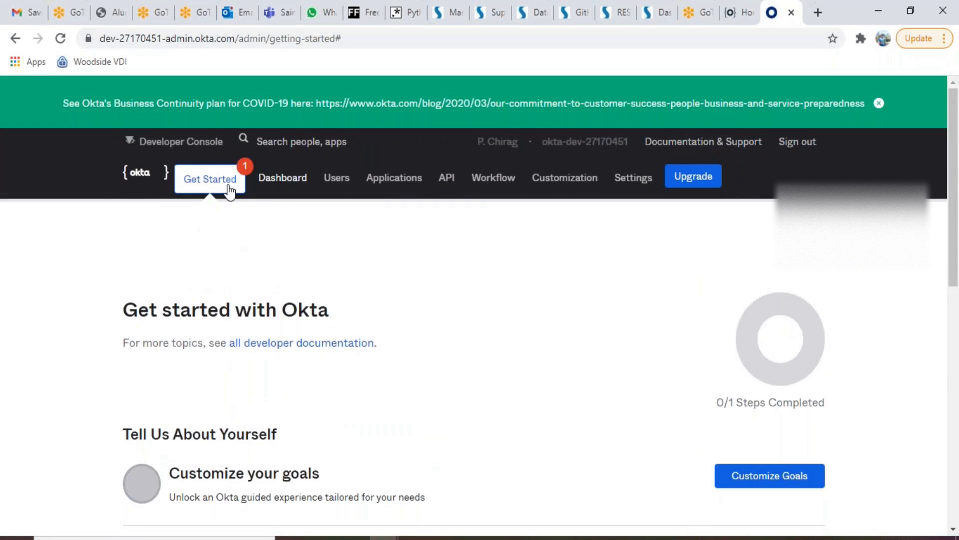
Switch from the Developer Console to the Classic UI and open the account menu.
{"action": "left_click", "coordinate": [131, 145]}
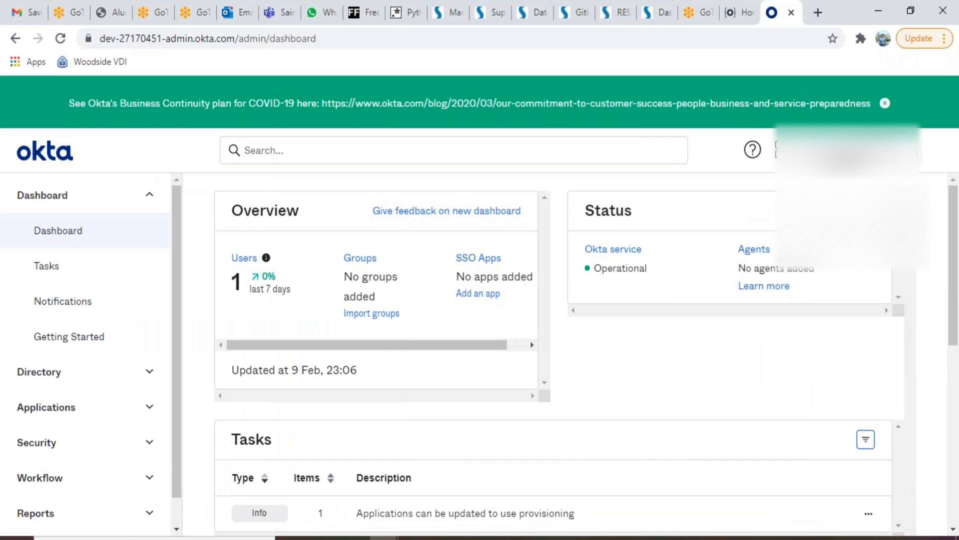
{"action": "left_click", "coordinate": [855, 152]}
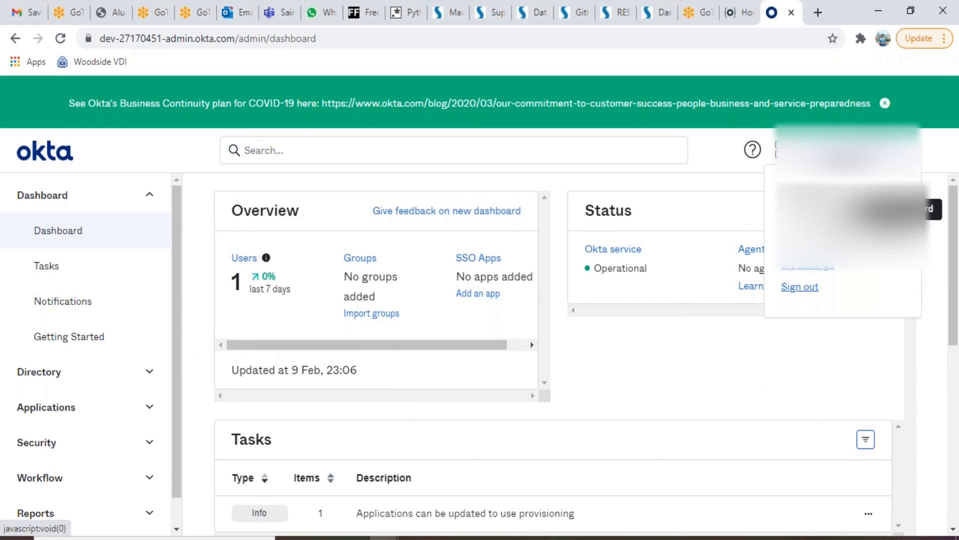
Open the Okta user home page in a new browser tab, dismiss the welcome dialog and look over the page.
{"action": "left_click", "coordinate": [818, 12]}
{"action": "type", "text": "dev-27170451.okta.com"}
{"action": "key", "text": "Return"}
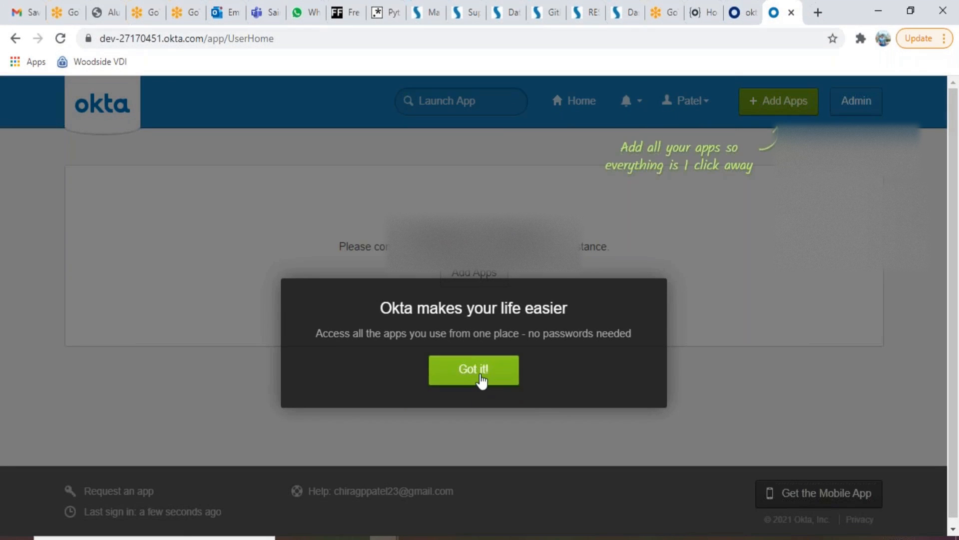
{"action": "left_click", "coordinate": [480, 376]}
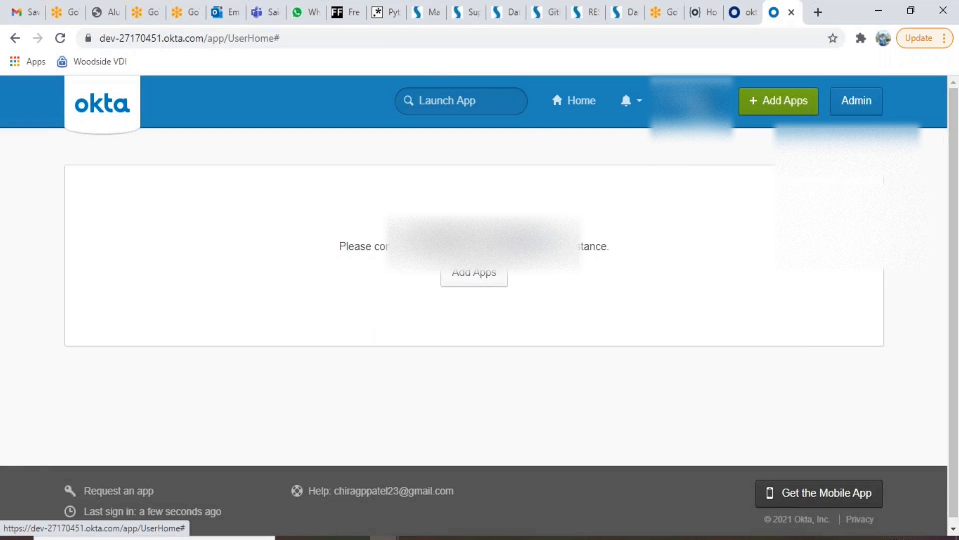
{"action": "left_click", "coordinate": [691, 100]}
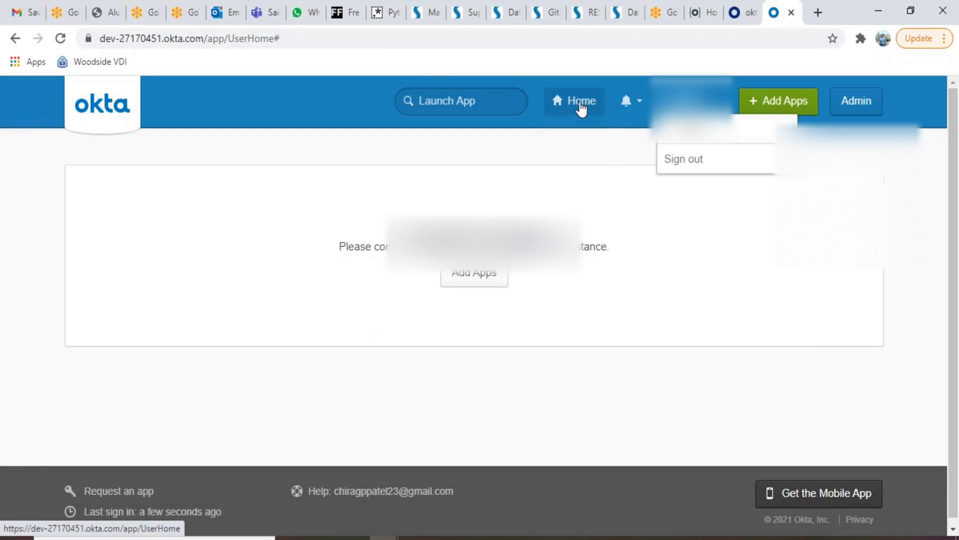
{"action": "left_click", "coordinate": [579, 100]}
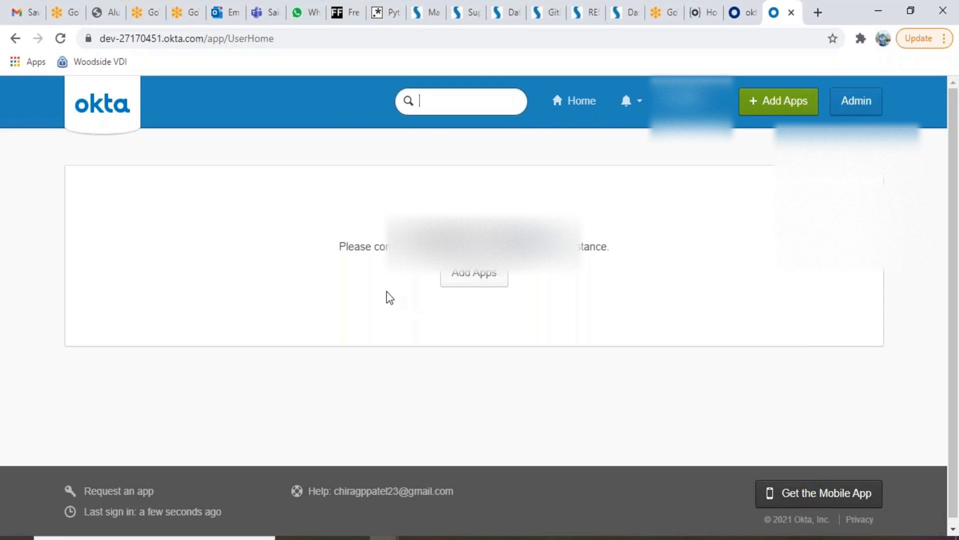
Return to the Admin console and look over the Default Policy on the Security section's Authentication page.
{"action": "left_click", "coordinate": [849, 107]}
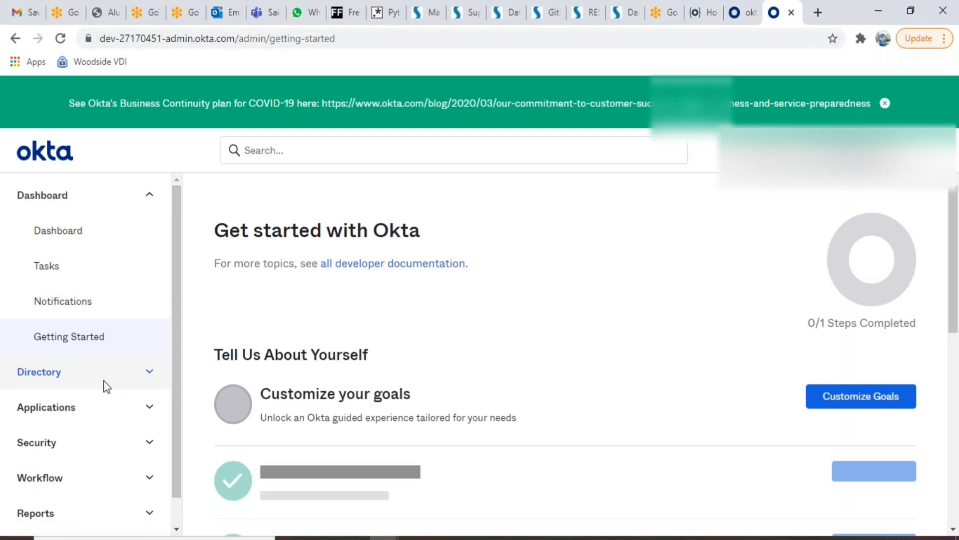
{"action": "scroll", "coordinate": [68, 361], "scroll_direction": "down", "scroll_amount": 1}
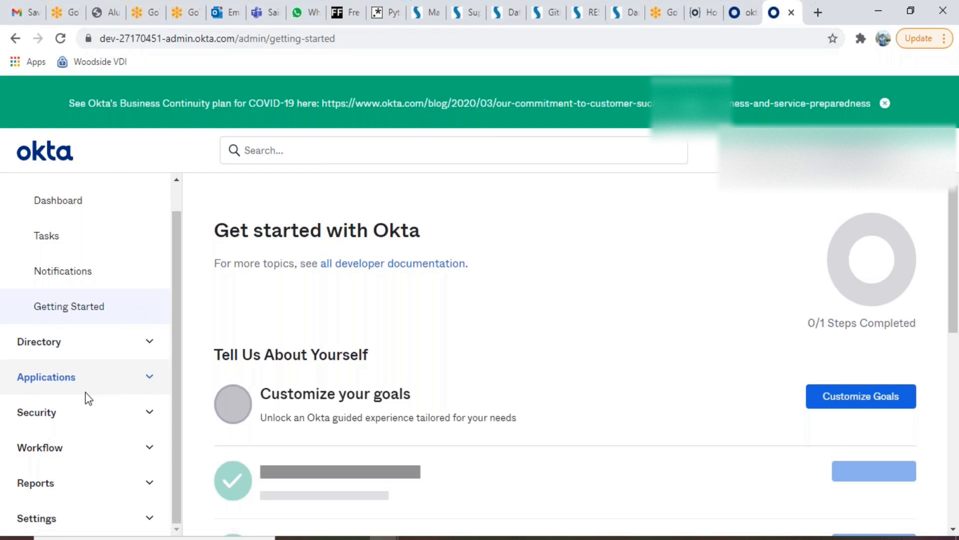
{"action": "left_click", "coordinate": [123, 416]}
{"action": "scroll", "coordinate": [124, 417], "scroll_direction": "down", "scroll_amount": 2}
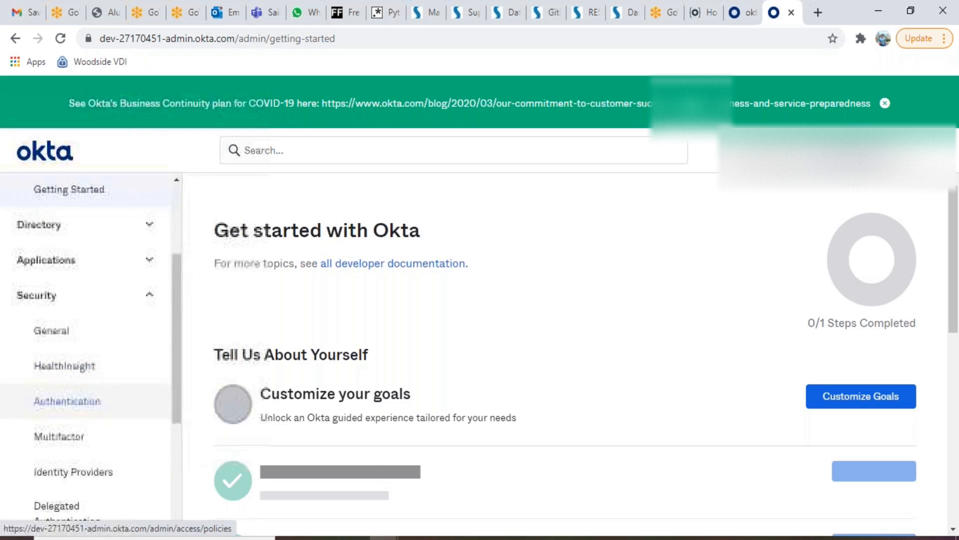
{"action": "left_click", "coordinate": [78, 402]}
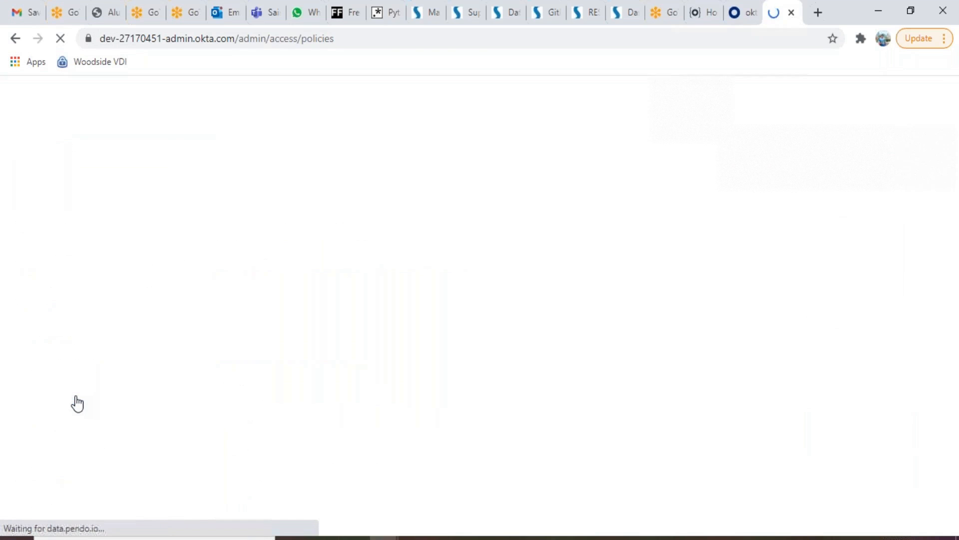
{"action": "scroll", "coordinate": [267, 431], "scroll_direction": "down", "scroll_amount": 3}
{"action": "scroll", "coordinate": [266, 432], "scroll_direction": "up", "scroll_amount": 2}
{"action": "scroll", "coordinate": [266, 431], "scroll_direction": "down", "scroll_amount": 5}
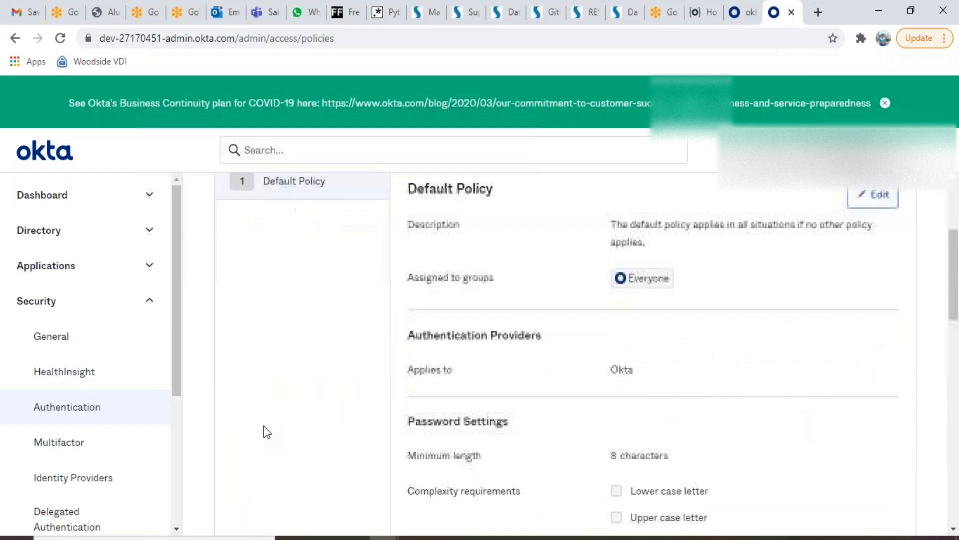
Open the Multifactor page and look over the remaining Security pages.
{"action": "left_click", "coordinate": [106, 458]}
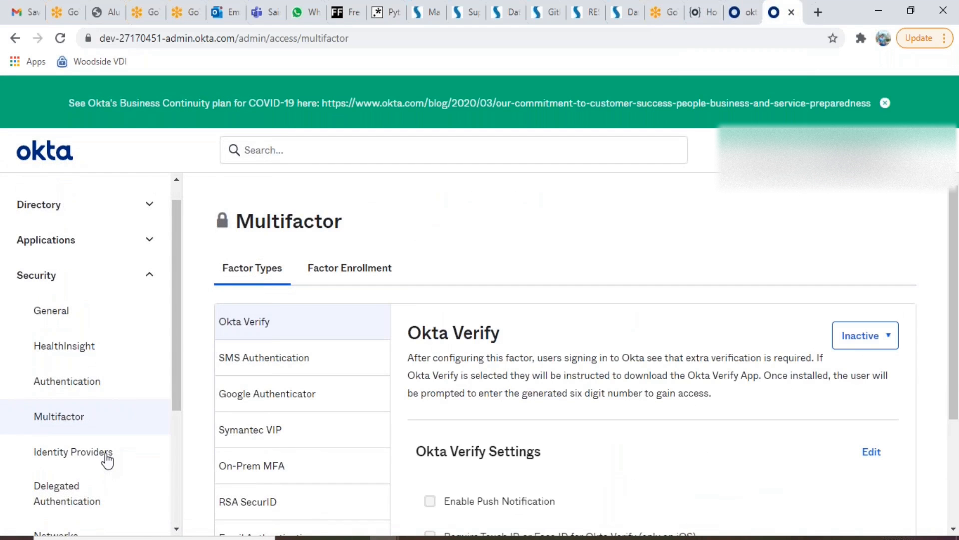
{"action": "scroll", "coordinate": [107, 461], "scroll_direction": "down", "scroll_amount": 4}
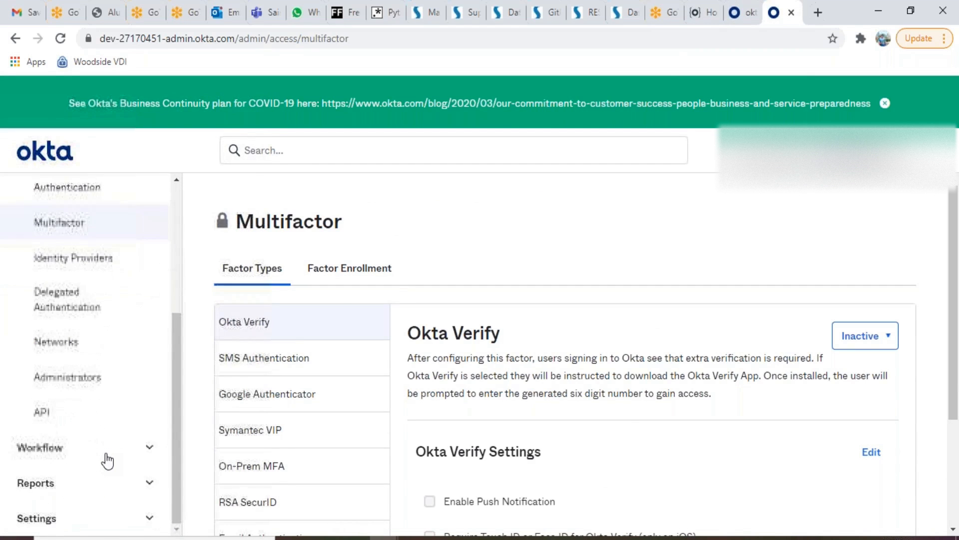
{"action": "scroll", "coordinate": [108, 461], "scroll_direction": "up", "scroll_amount": 1}
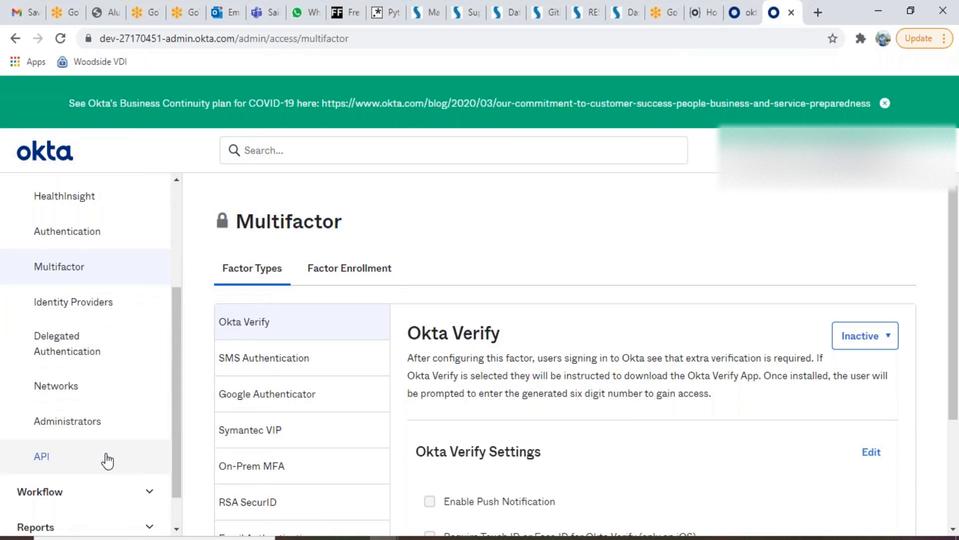
Create an API token named Test among the Security API tokens and copy the token value.
{"action": "left_click", "coordinate": [107, 461]}
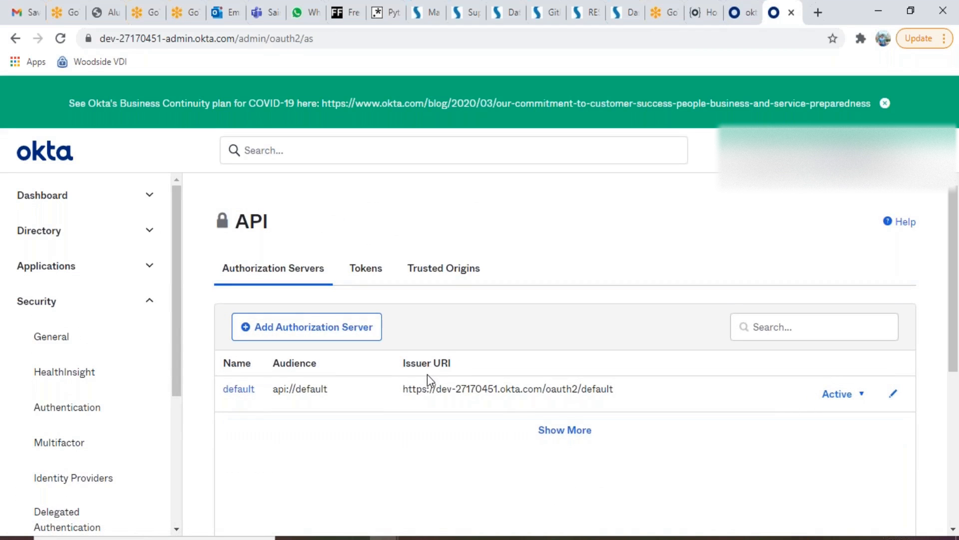
{"action": "left_click", "coordinate": [369, 269]}
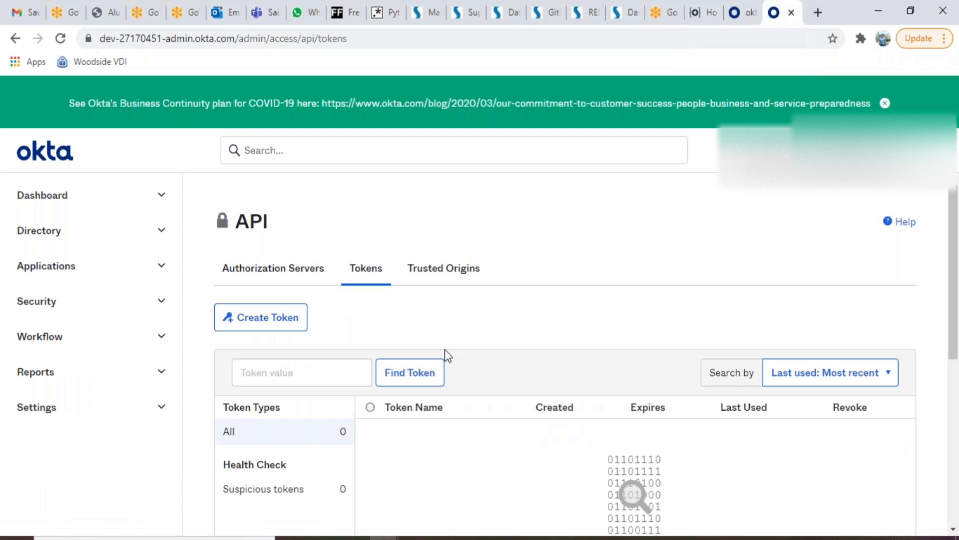
{"action": "scroll", "coordinate": [446, 358], "scroll_direction": "down", "scroll_amount": 2}
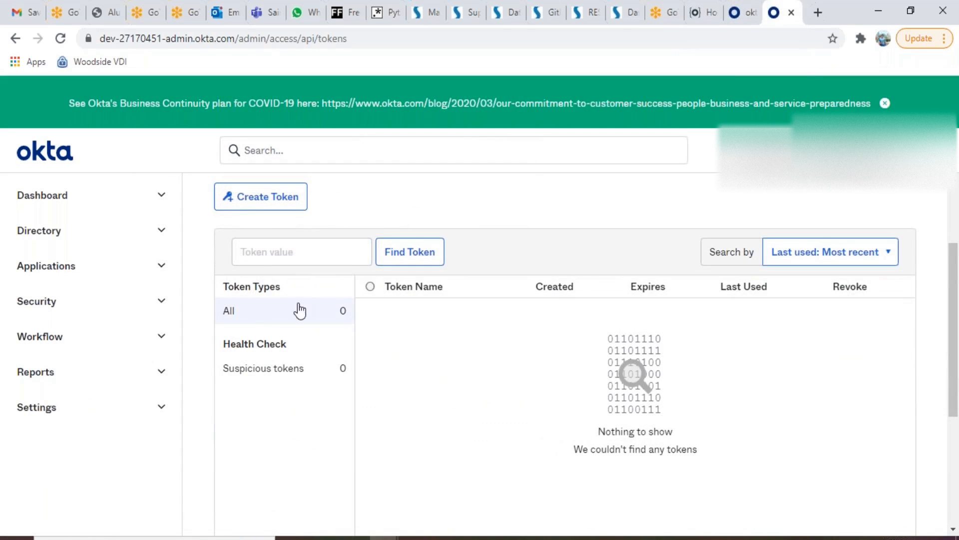
{"action": "left_click", "coordinate": [290, 208]}
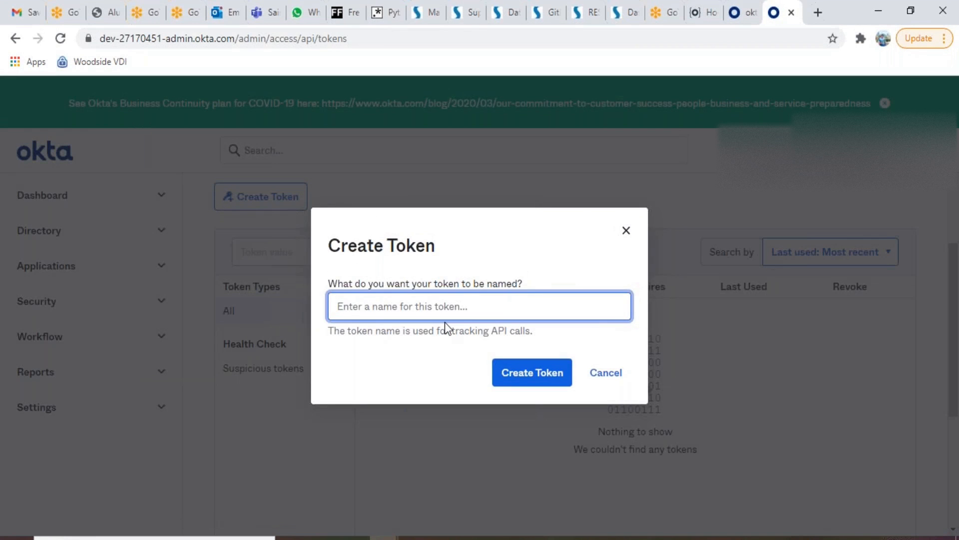
{"action": "type", "text": "Test"}
{"action": "left_click", "coordinate": [526, 375]}
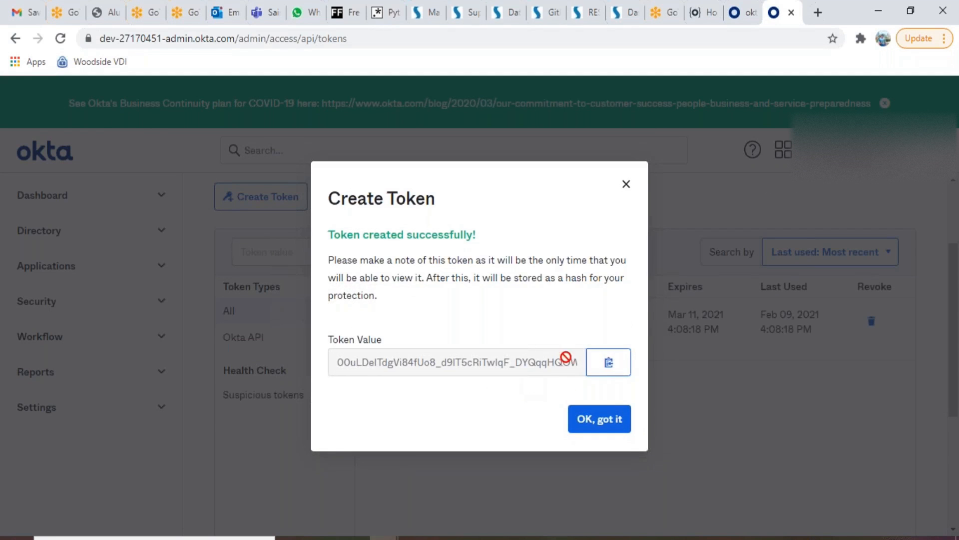
{"action": "left_click", "coordinate": [608, 376]}
Launch Postman and bring its workspace to the front.
{"action": "key", "text": "super"}
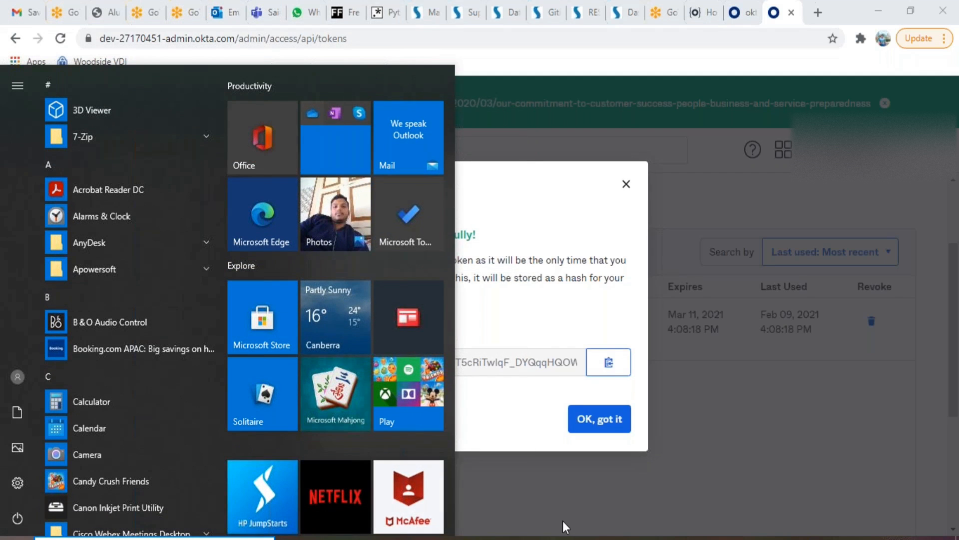
{"action": "type", "text": "n"}
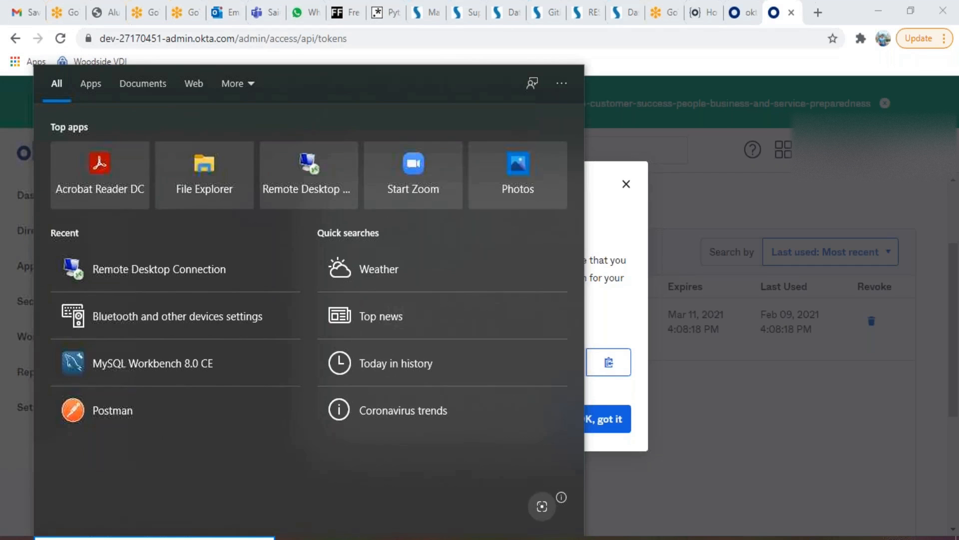
{"action": "type", "text": "po"}
{"action": "key", "text": "Return"}
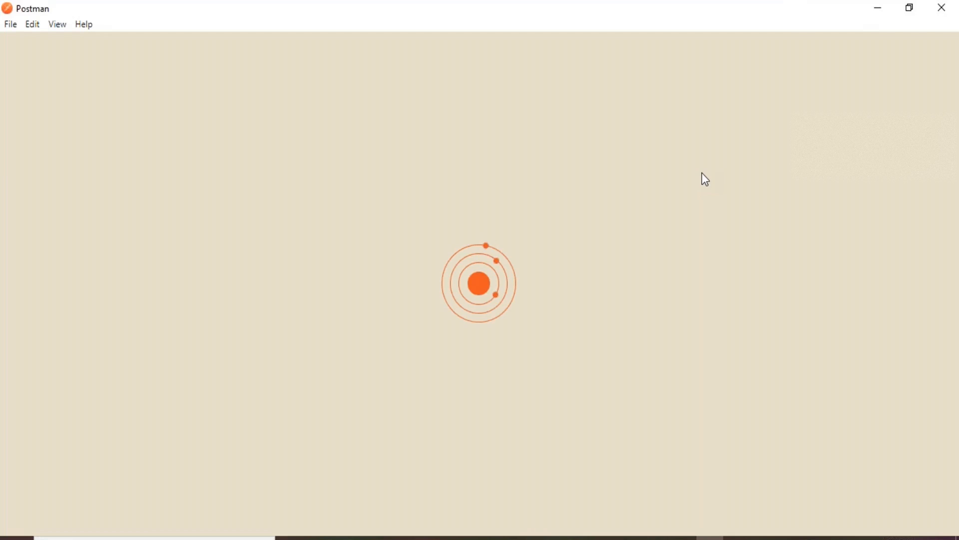
{"action": "key", "text": "alt+Tab"}
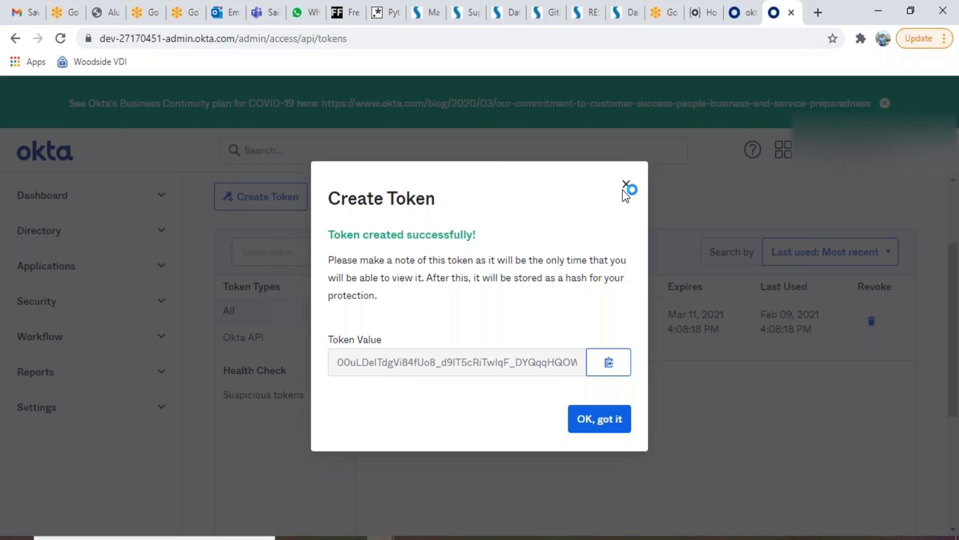
{"action": "left_click", "coordinate": [709, 538]}
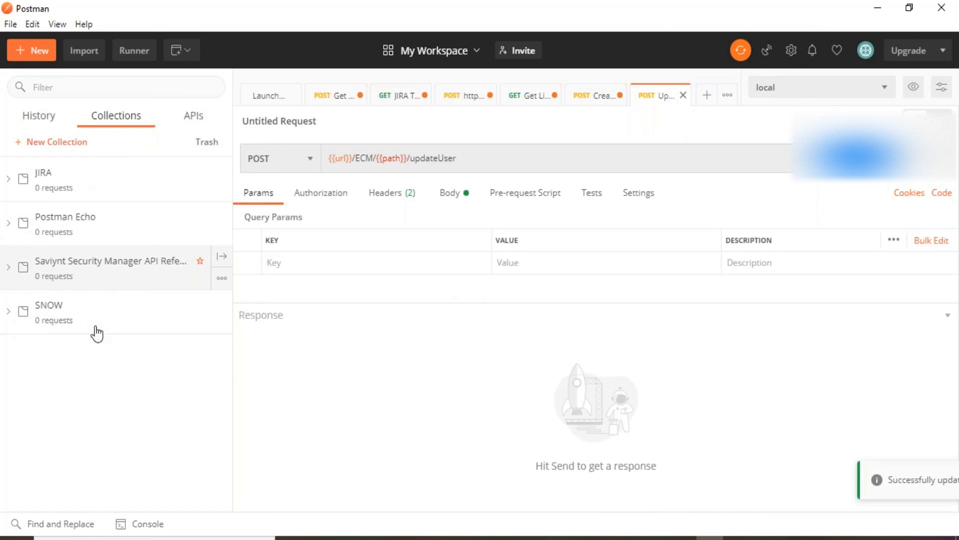
Switch back to Chrome and search Google for "okta postman collection" in a new tab.
{"action": "key", "text": "alt+Tab"}
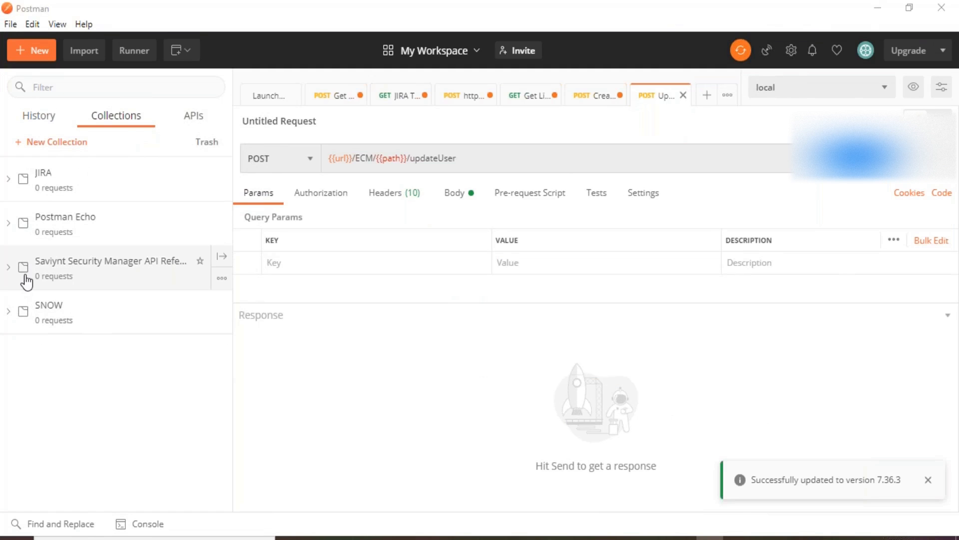
{"action": "left_click", "coordinate": [700, 12]}
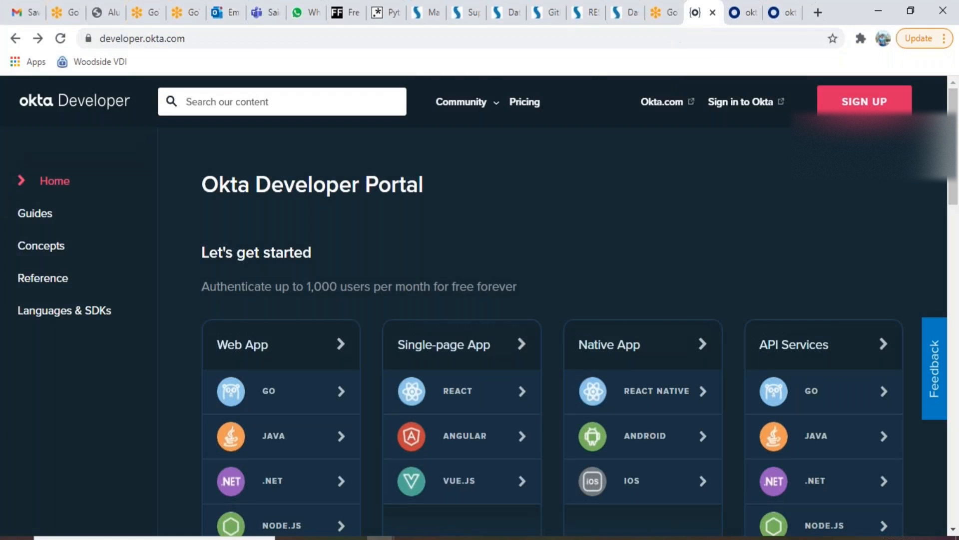
{"action": "left_click", "coordinate": [818, 12]}
{"action": "left_click", "coordinate": [781, 32]}
{"action": "type", "text": "okta"}
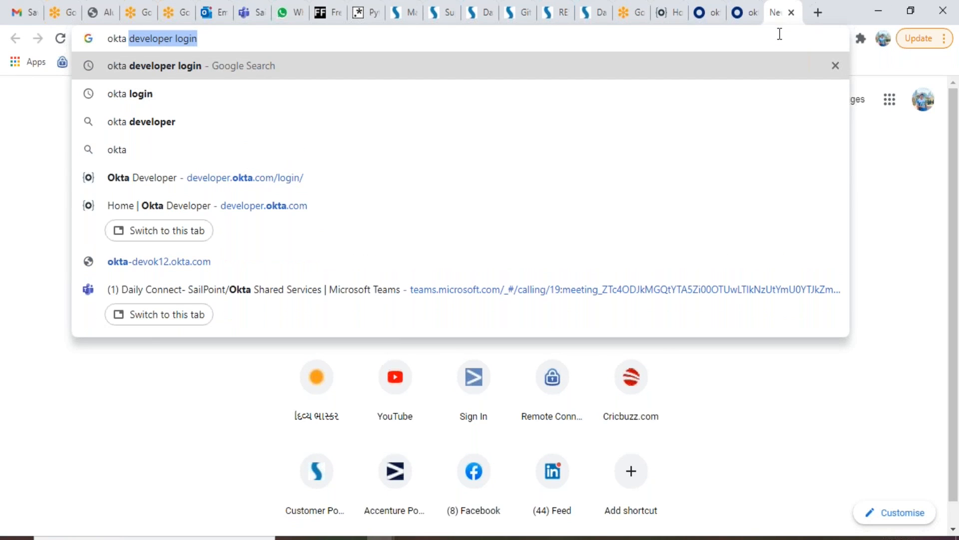
{"action": "type", "text": "postman"}
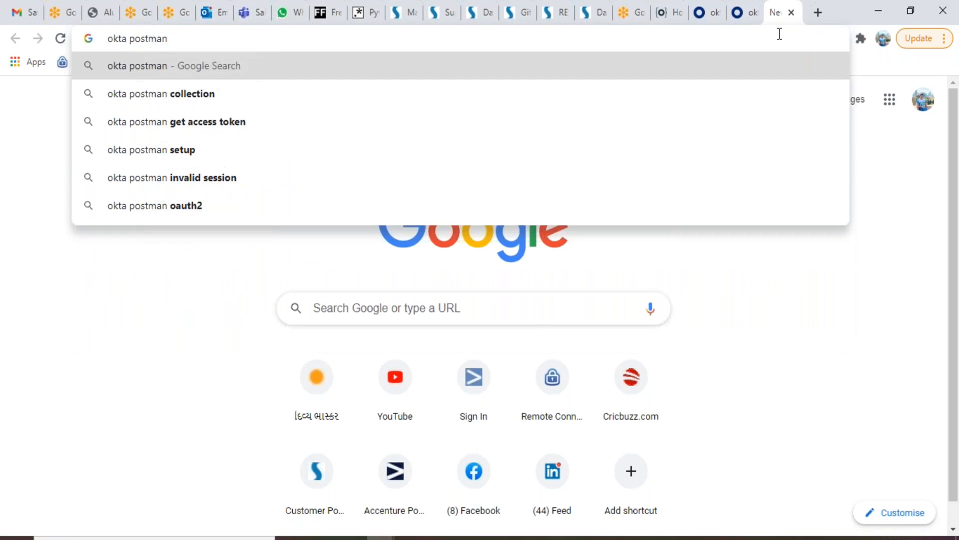
{"action": "key", "text": "Down"}
{"action": "key", "text": "Return"}
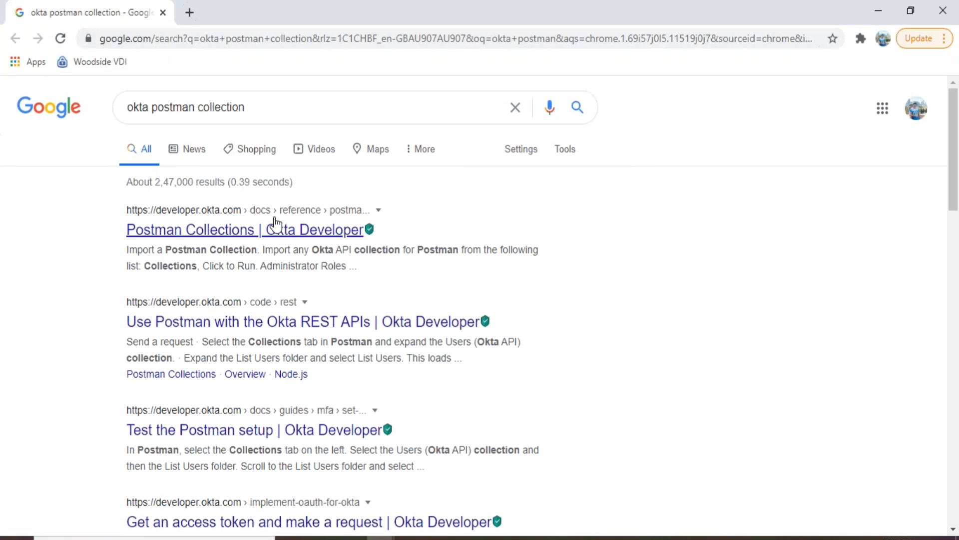
Open the Okta Developer Postman Collections page from the results and look through the collections offered for import.
{"action": "left_click", "coordinate": [289, 230]}
{"action": "left_click", "coordinate": [287, 229], "text": "ctrl"}
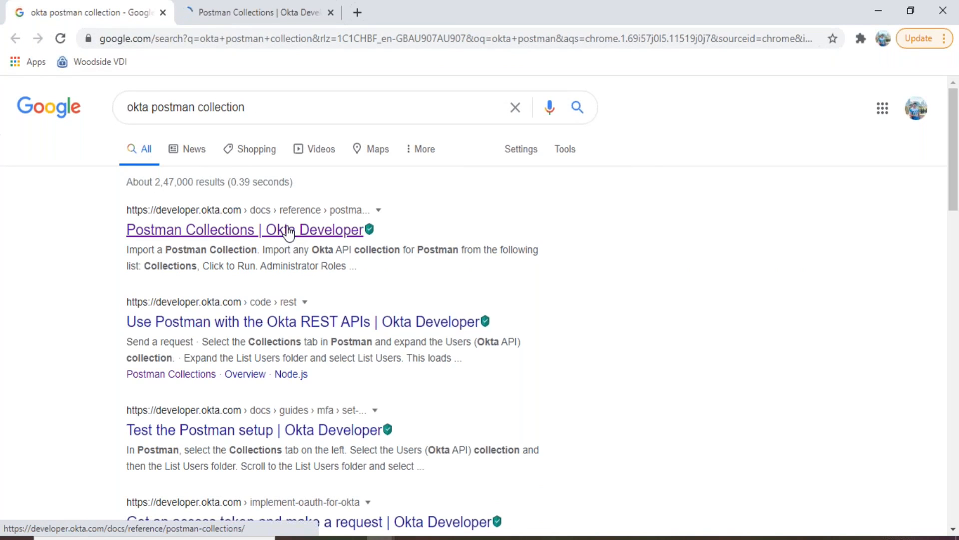
{"action": "left_click", "coordinate": [208, 26]}
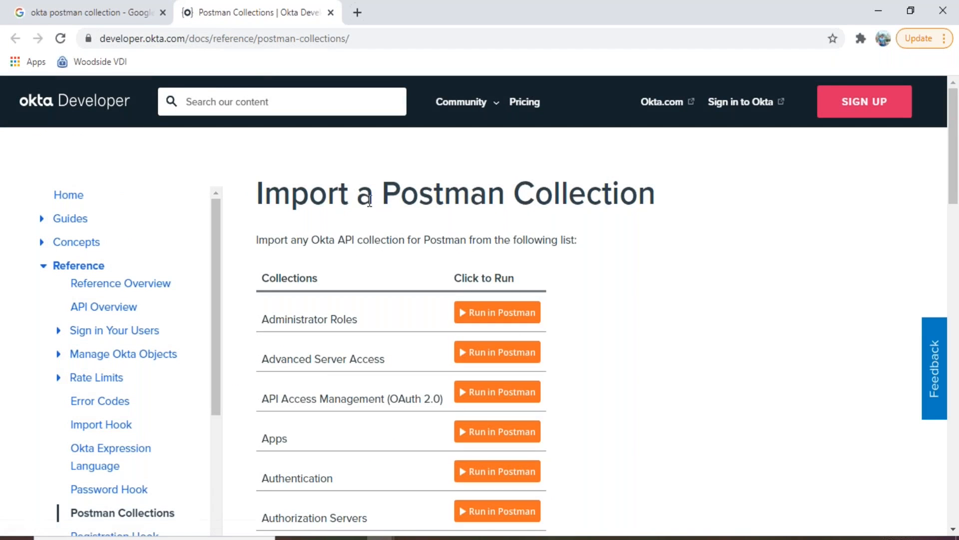
{"action": "scroll", "coordinate": [588, 240], "scroll_direction": "down", "scroll_amount": 3}
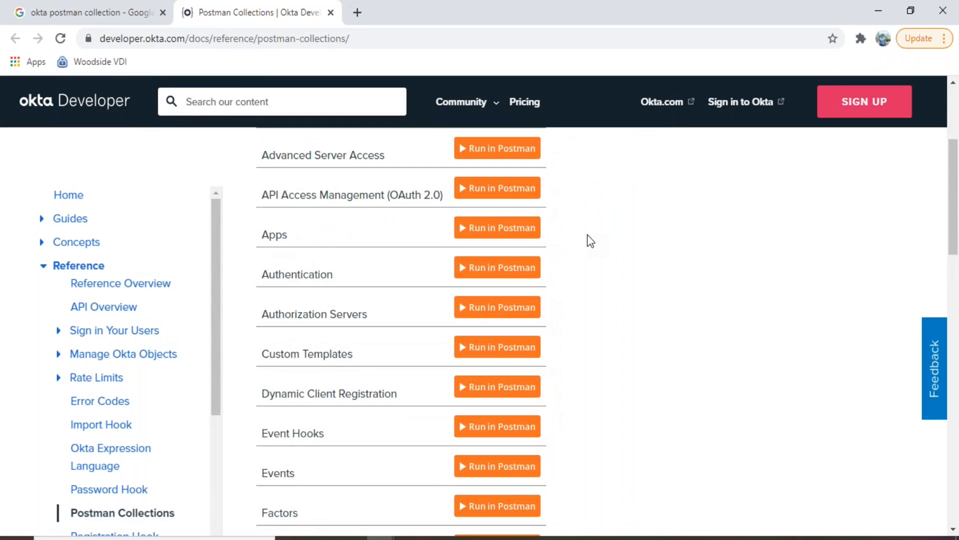
{"action": "scroll", "coordinate": [590, 239], "scroll_direction": "down", "scroll_amount": 3}
{"action": "scroll", "coordinate": [358, 357], "scroll_direction": "down", "scroll_amount": 15}
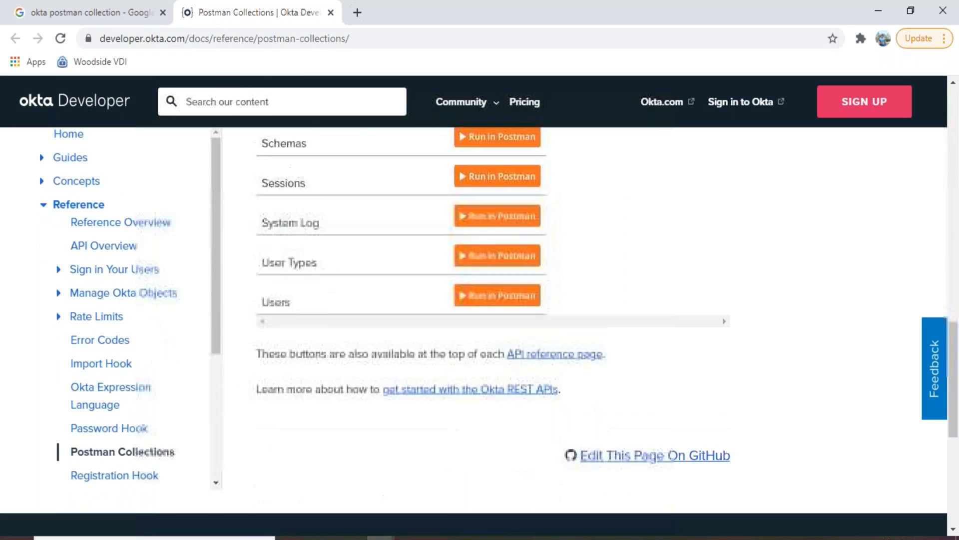
{"action": "scroll", "coordinate": [358, 357], "scroll_direction": "up", "scroll_amount": 4}
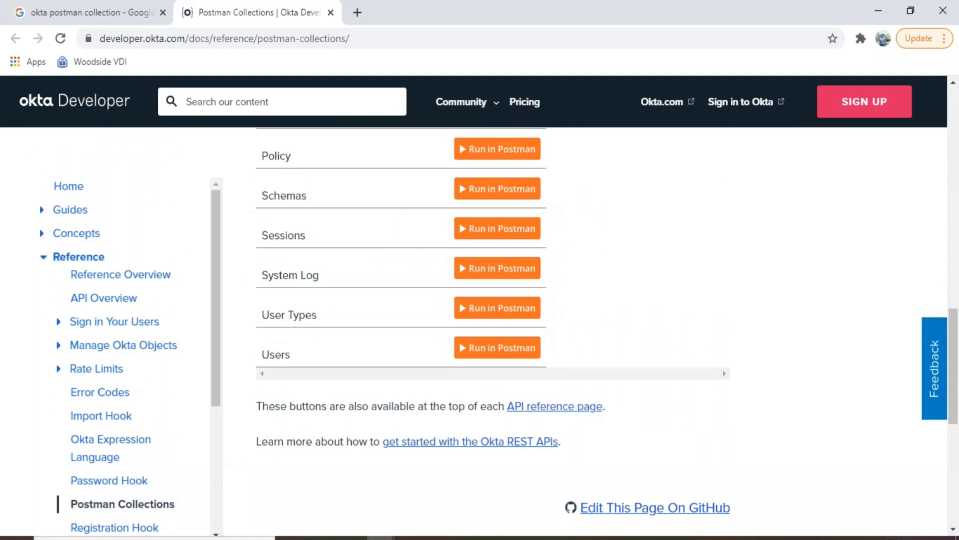
{"action": "scroll", "coordinate": [400, 330], "scroll_direction": "up", "scroll_amount": 12}
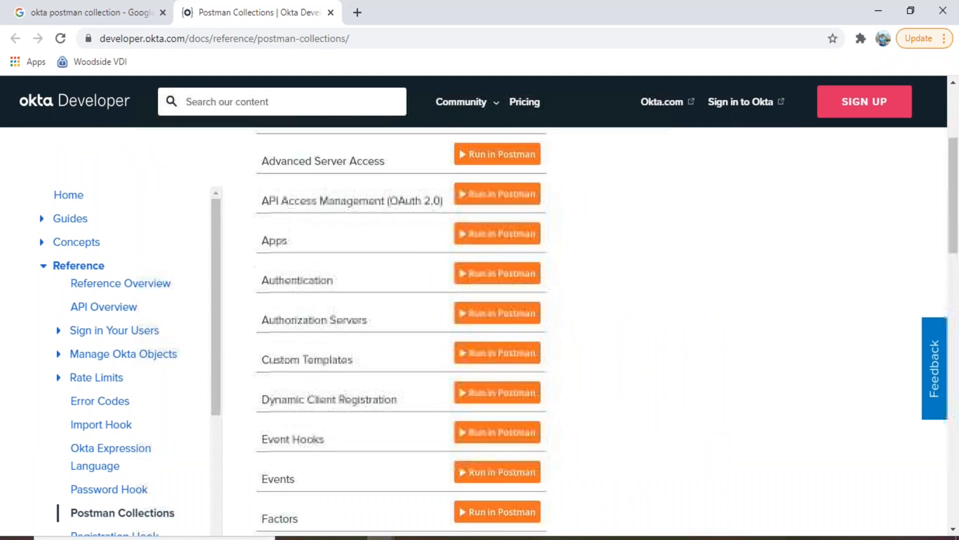
Import the Administrator Roles collection from the Okta Postman Collections page into Postman for Windows, allowing the browser to open the desktop app.
{"action": "left_click", "coordinate": [500, 320]}
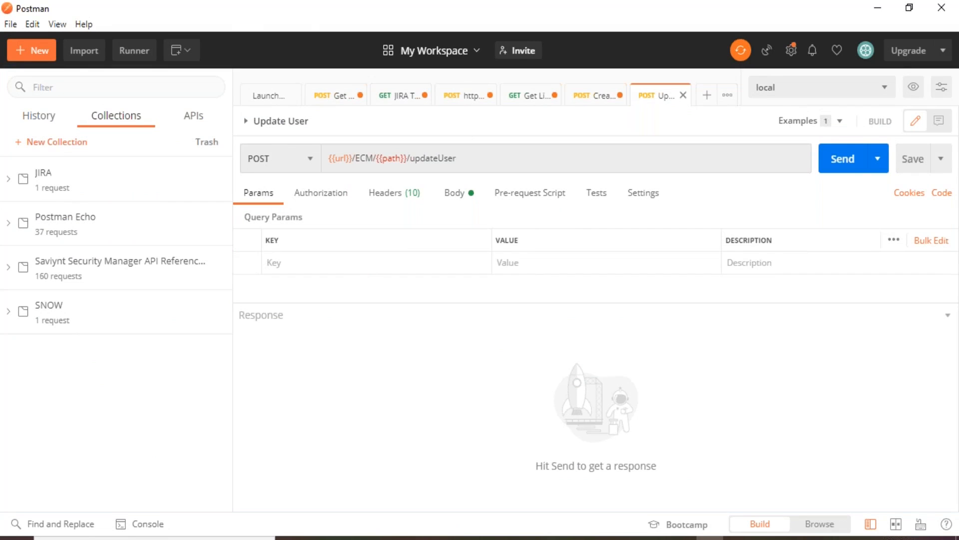
{"action": "key", "text": "alt+Tab"}
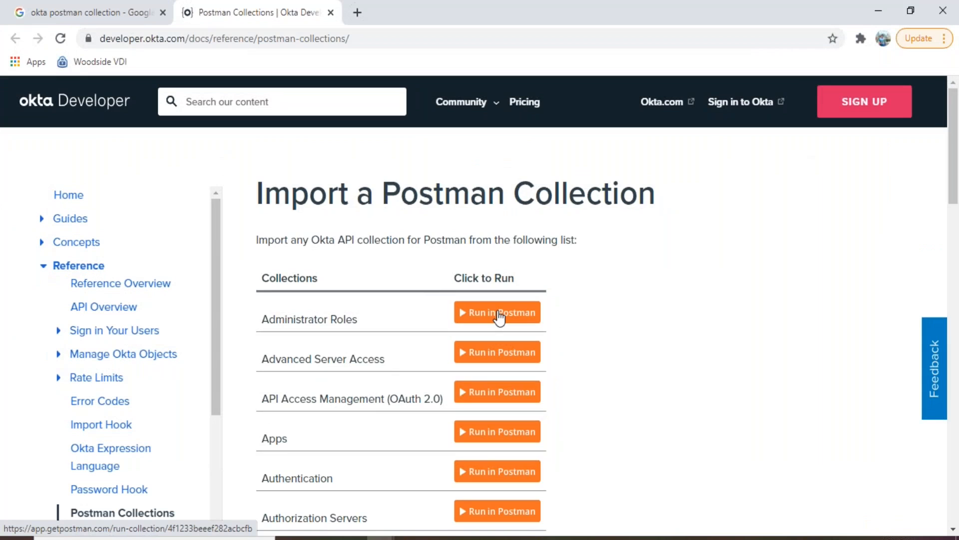
{"action": "left_click", "coordinate": [499, 317]}
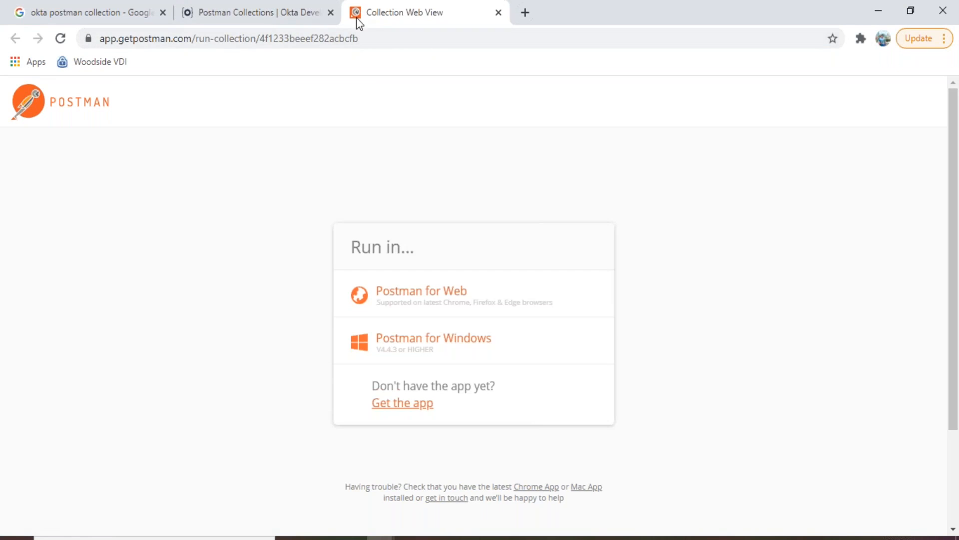
{"action": "left_click", "coordinate": [469, 346]}
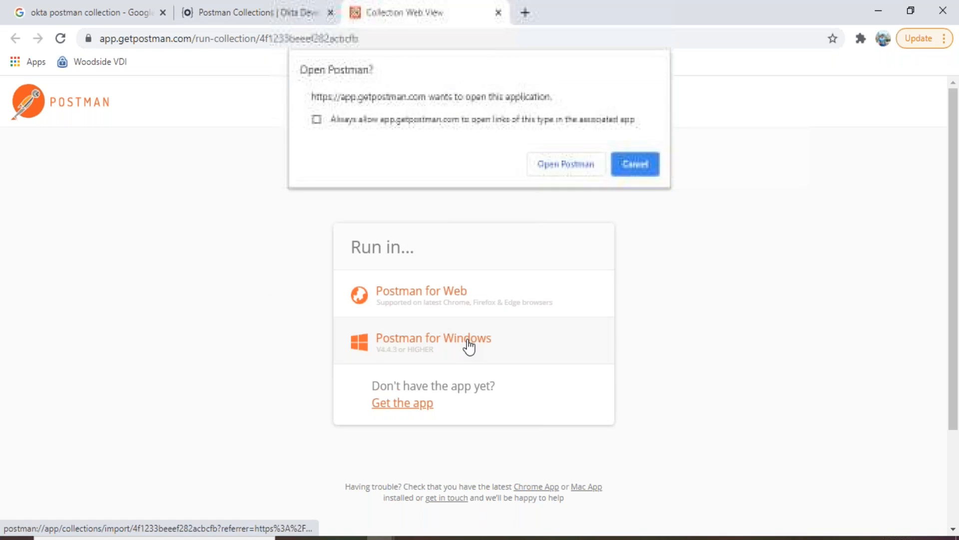
{"action": "left_click", "coordinate": [559, 164]}
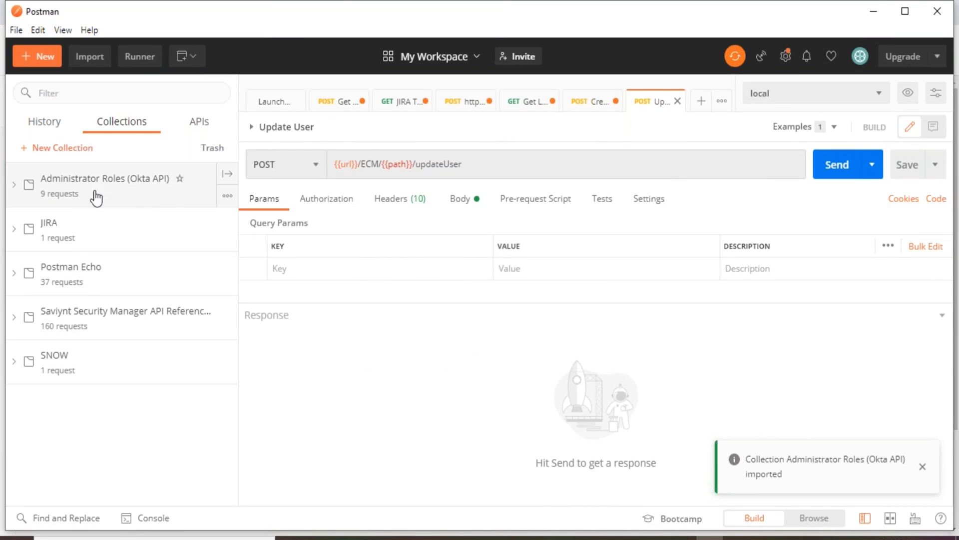
Expand the Administrator Roles (Okta API) collection and examine the authorization and headers of its List Roles Assigned to User request.
{"action": "left_click", "coordinate": [14, 185]}
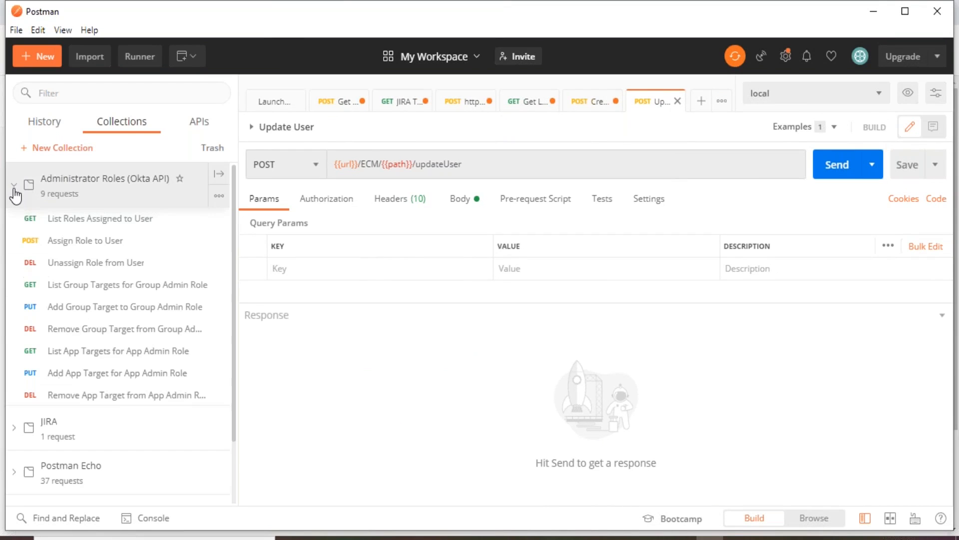
{"action": "left_click", "coordinate": [77, 225]}
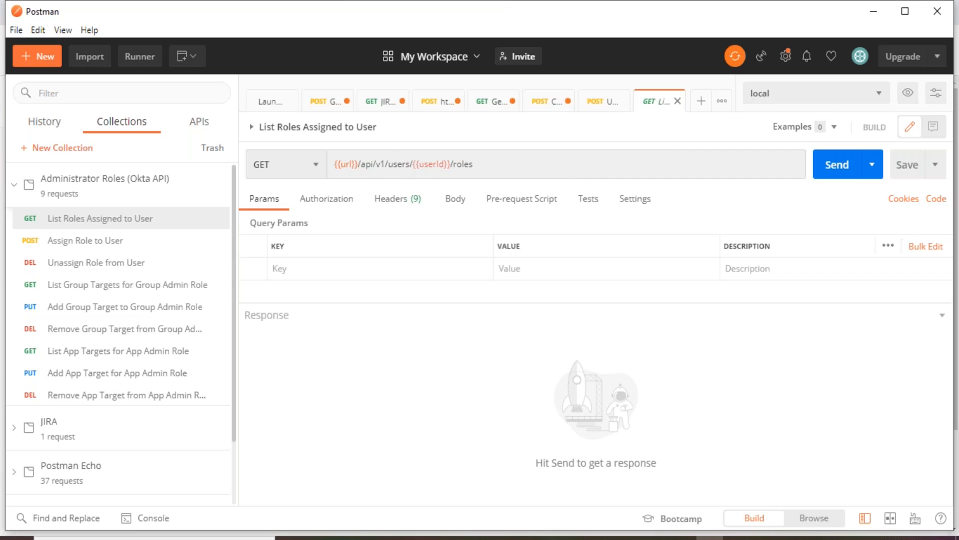
{"action": "left_click", "coordinate": [331, 199]}
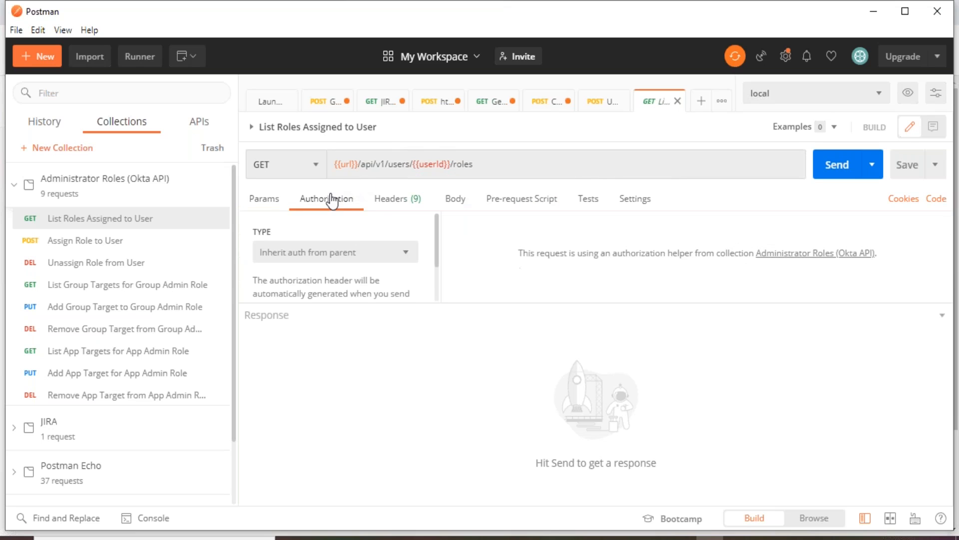
{"action": "left_click", "coordinate": [385, 205]}
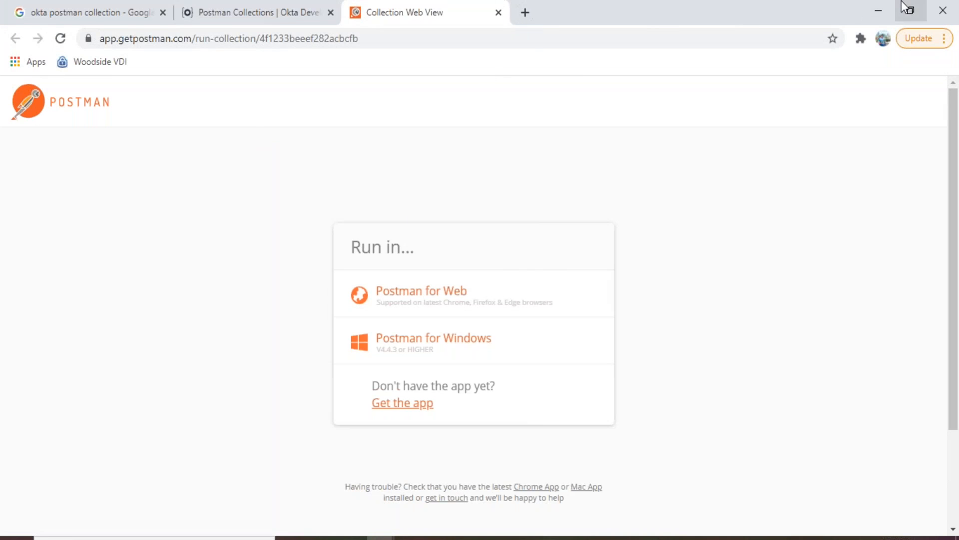
Close the Chrome window holding the Postman collection pages, and in the other Chrome window close the Okta Developer, Okta admin and New Tab pages.
{"action": "left_click", "coordinate": [943, 12]}
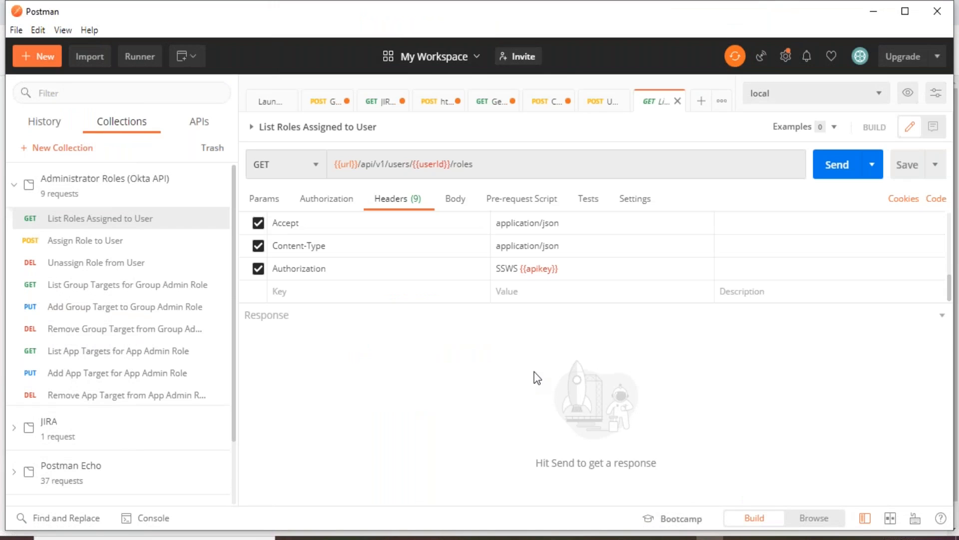
{"action": "key", "text": "alt+Tab"}
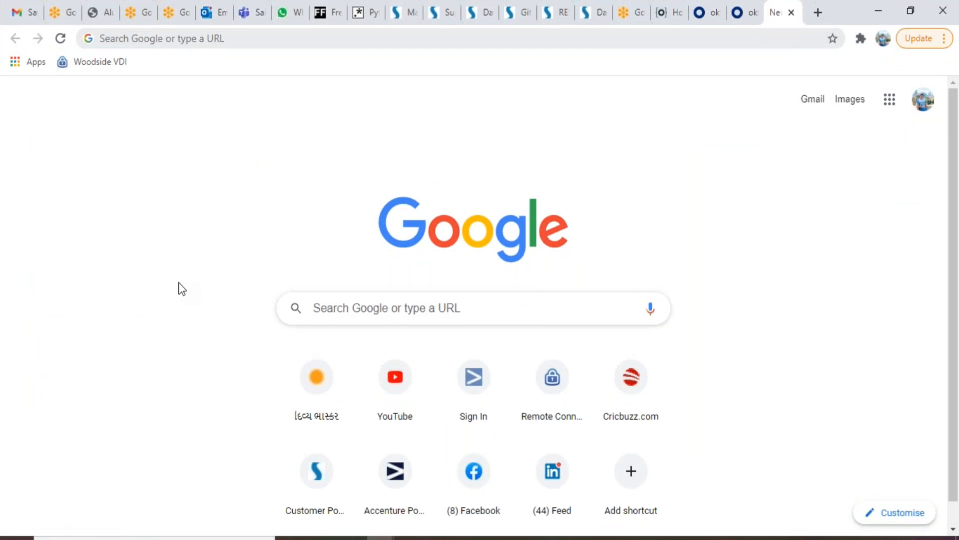
{"action": "scroll", "coordinate": [179, 283], "scroll_direction": "down", "scroll_amount": 1}
{"action": "scroll", "coordinate": [179, 283], "scroll_direction": "up", "scroll_amount": 1}
{"action": "left_click", "coordinate": [674, 15]}
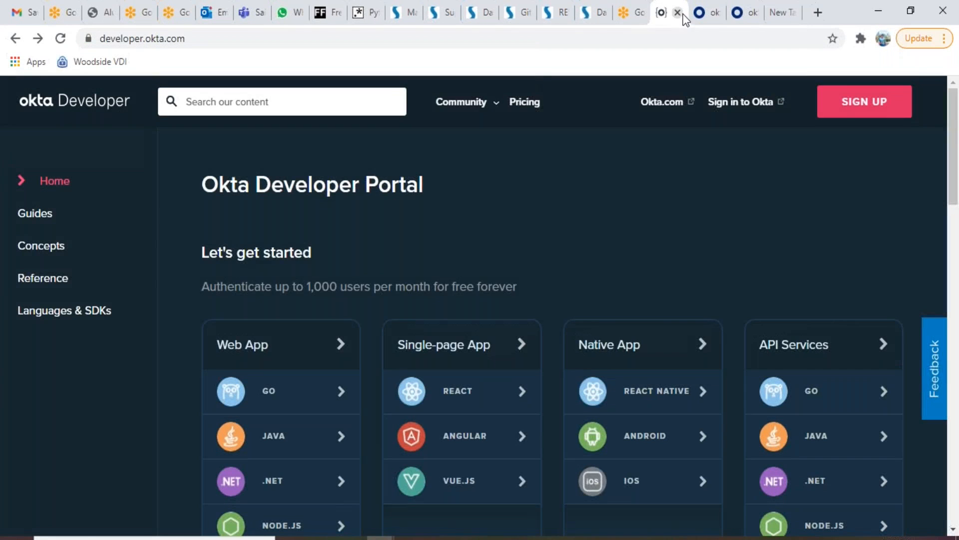
{"action": "left_click", "coordinate": [674, 15]}
{"action": "left_click", "coordinate": [674, 15]}
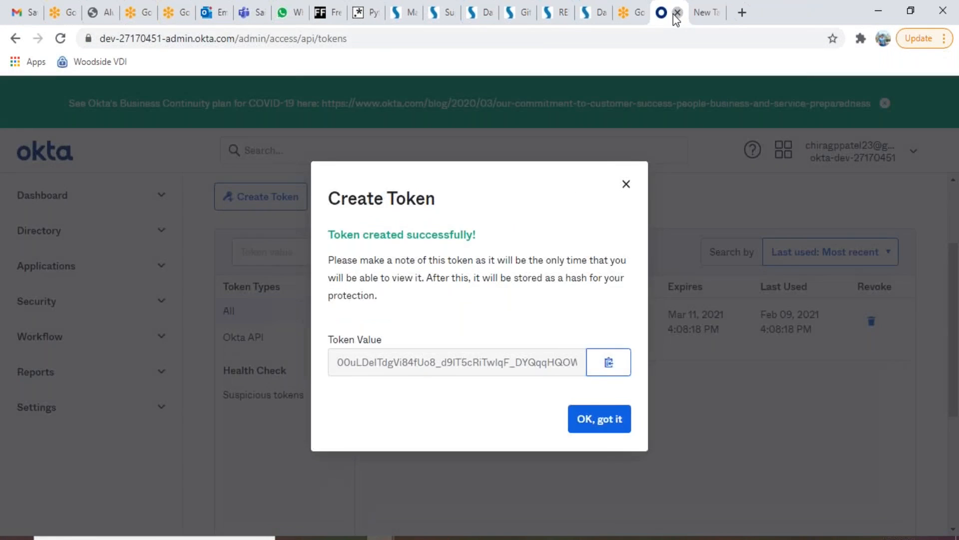
{"action": "left_click", "coordinate": [674, 15]}
{"action": "left_click", "coordinate": [674, 15]}
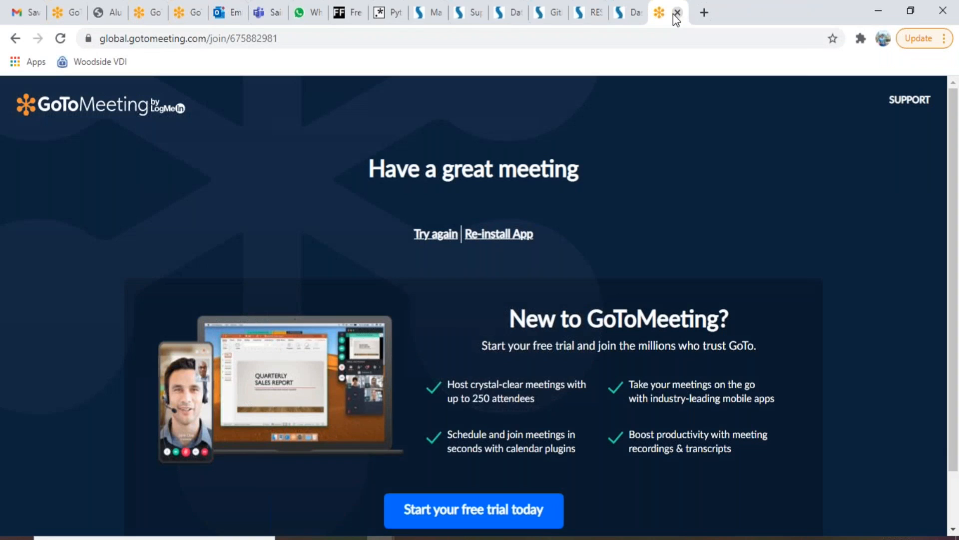